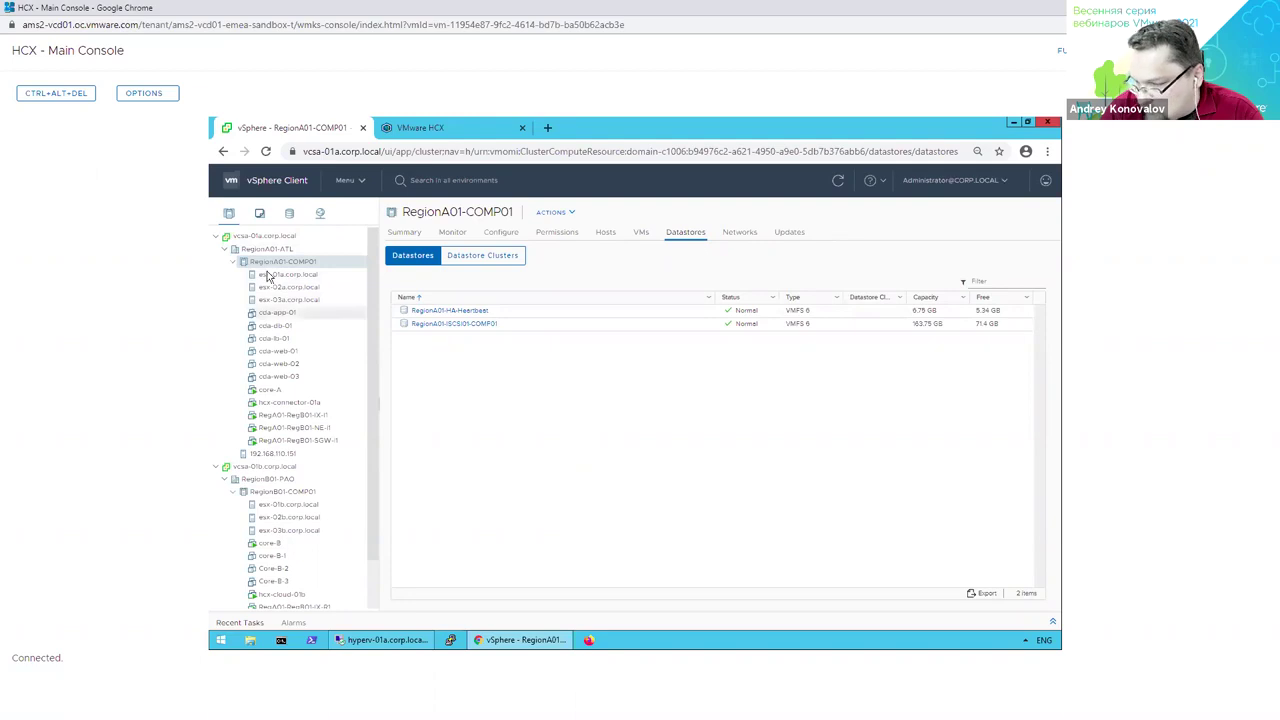
Review the RegionB01-COMP01 cluster's datastores and the core-A and hcx-connector-01a VM summaries.
click(302, 491)
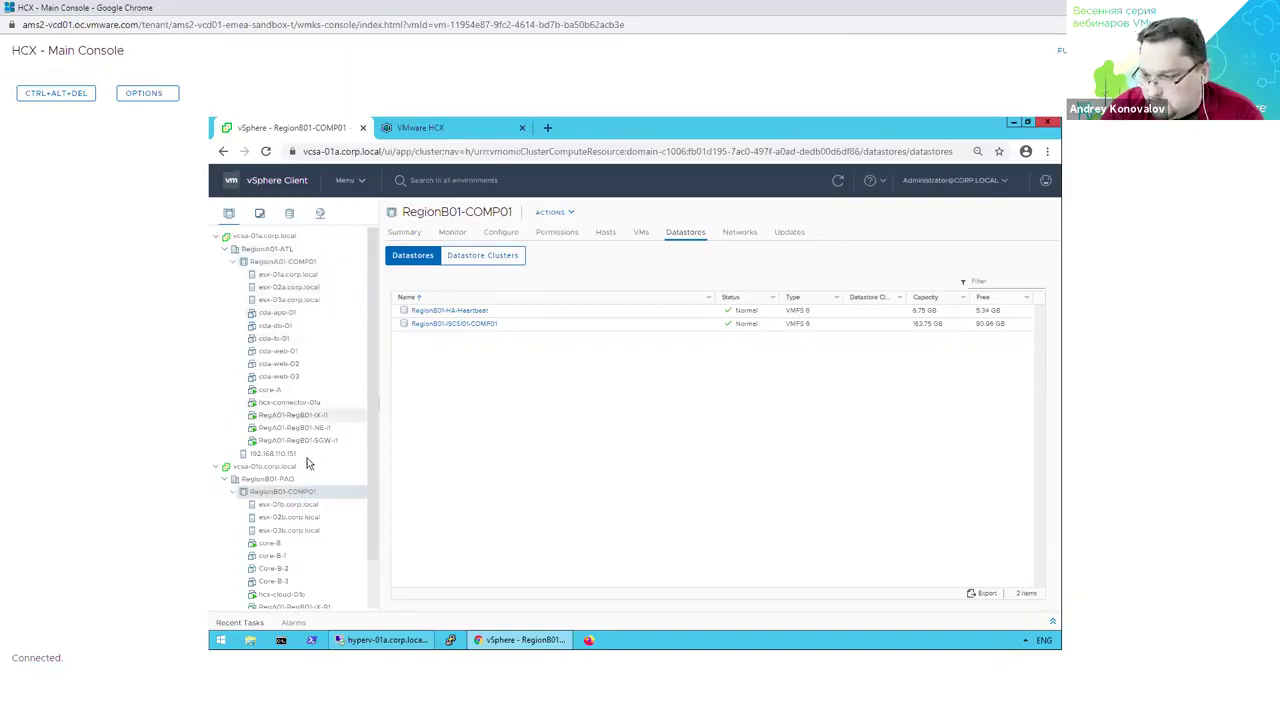
scroll(305, 440, down, 1)
scroll(303, 485, up, 1)
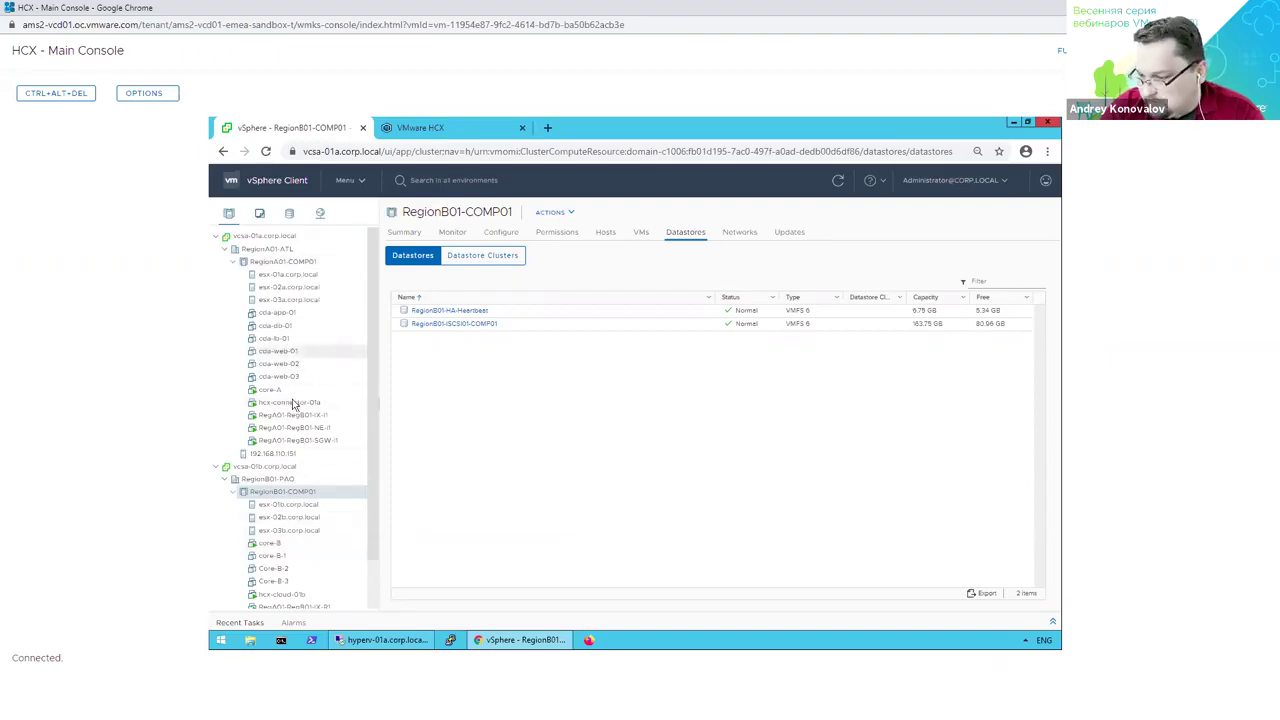
click(292, 389)
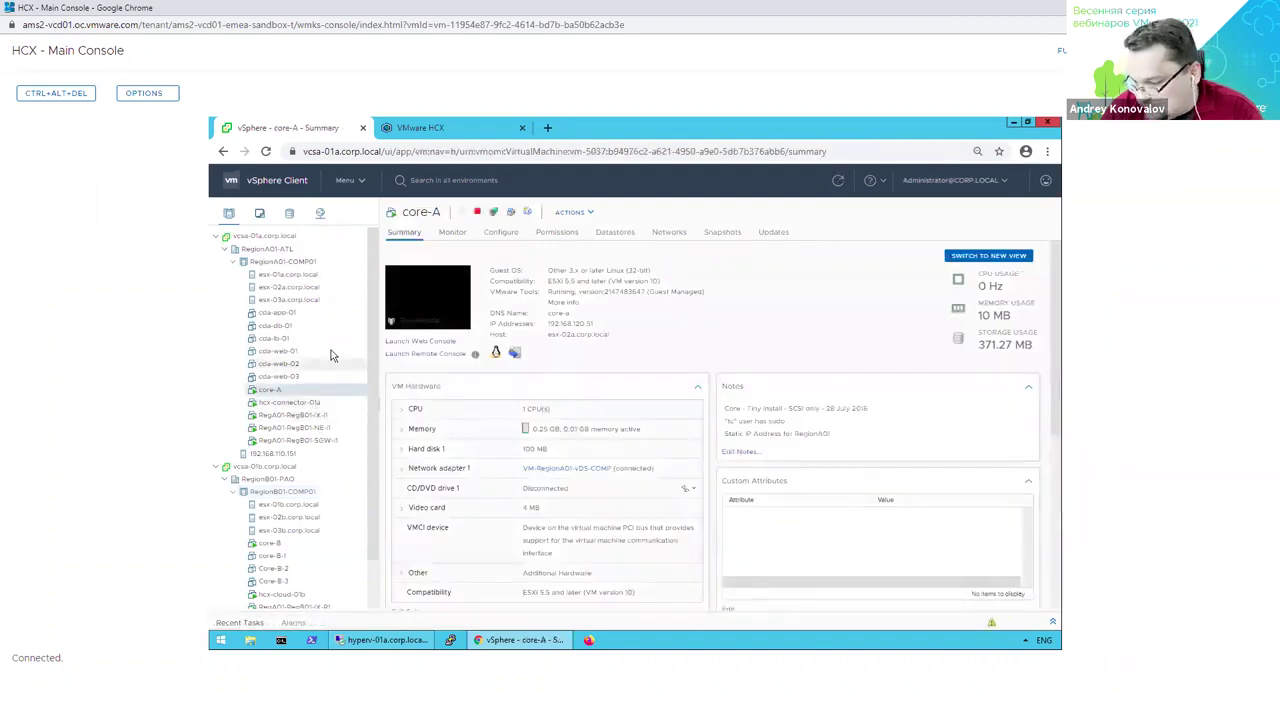
click(346, 403)
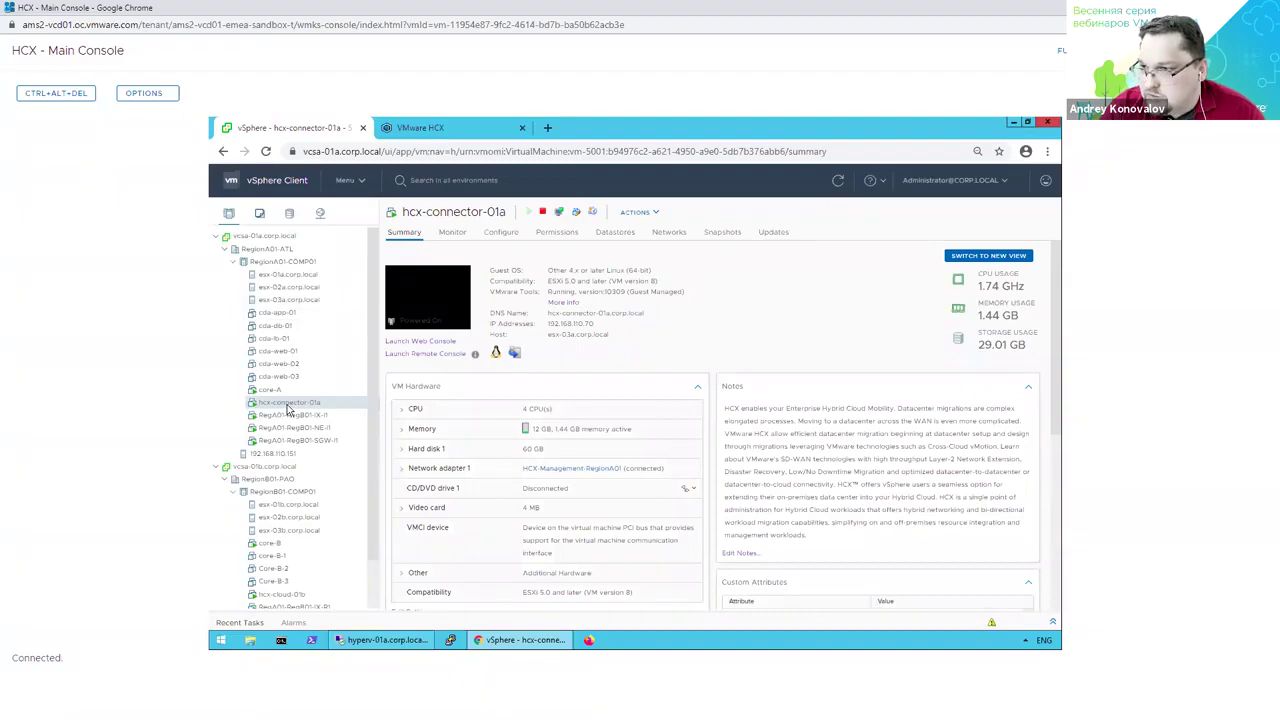
Check the hcx-cloud-01b and RegA01-RegB01-SGW-I1 VM summaries, then bring up the VMware HCX login page.
scroll(290, 420, down, 1)
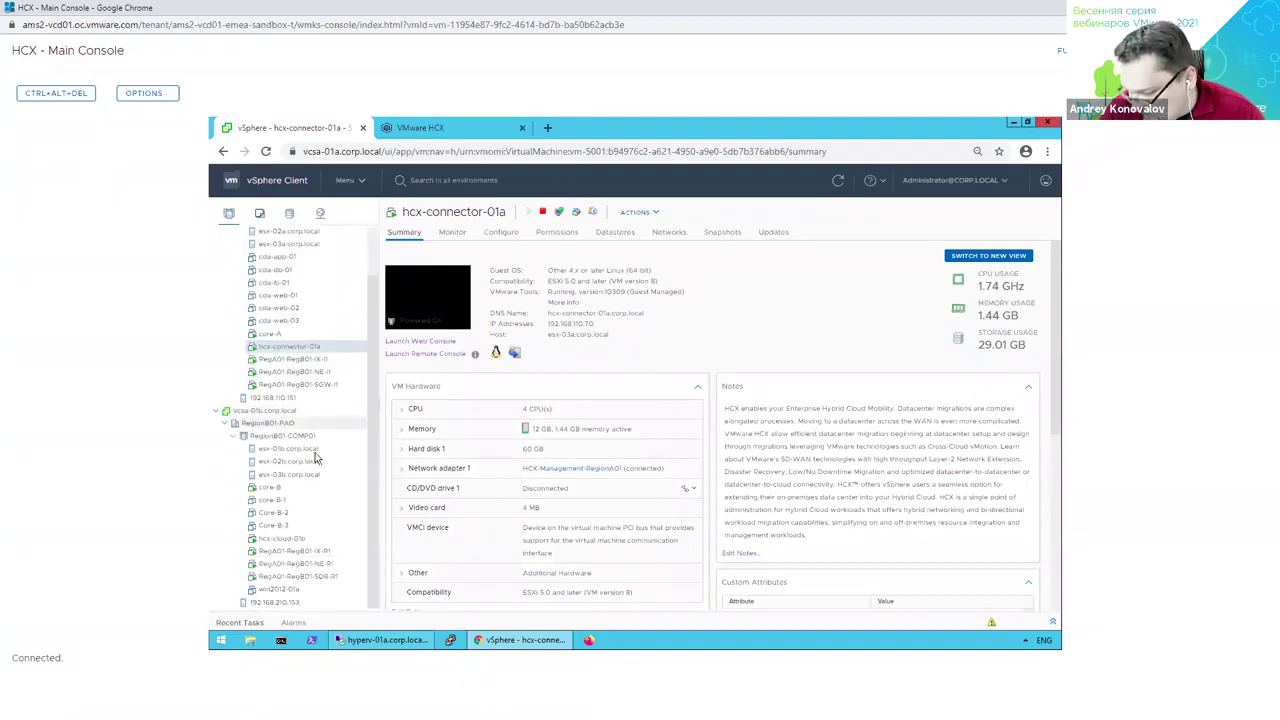
click(300, 540)
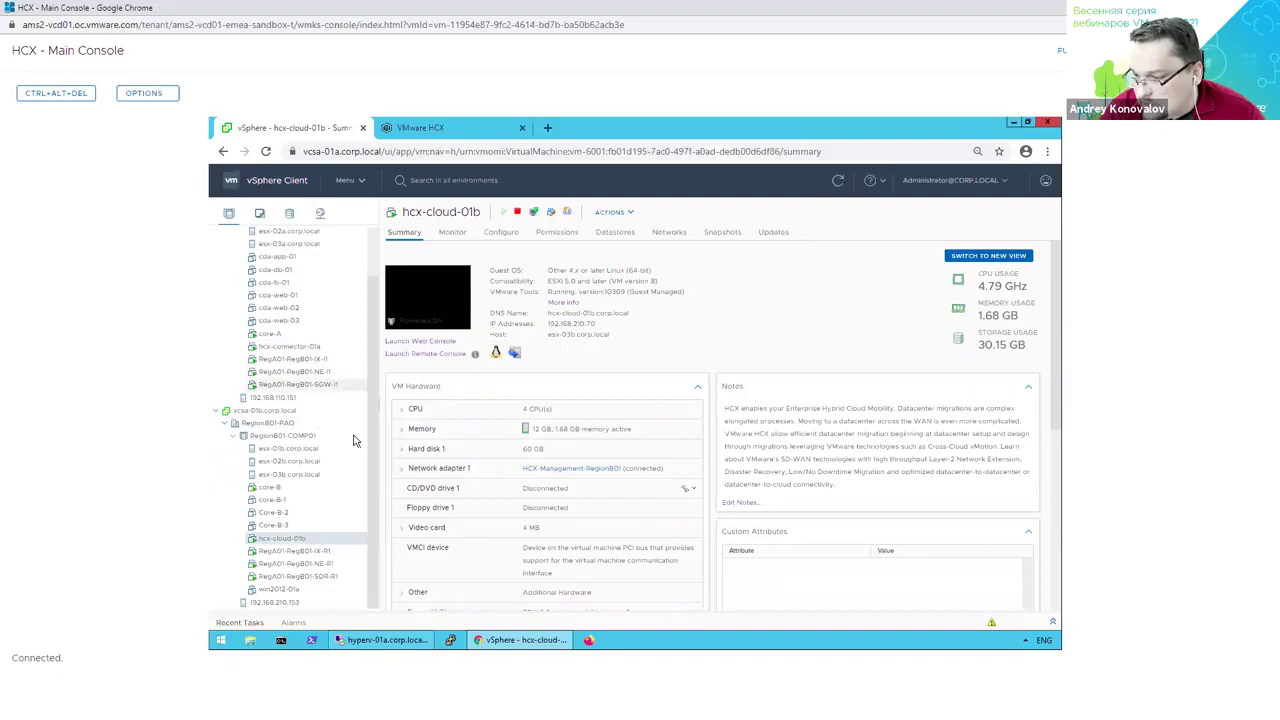
click(300, 384)
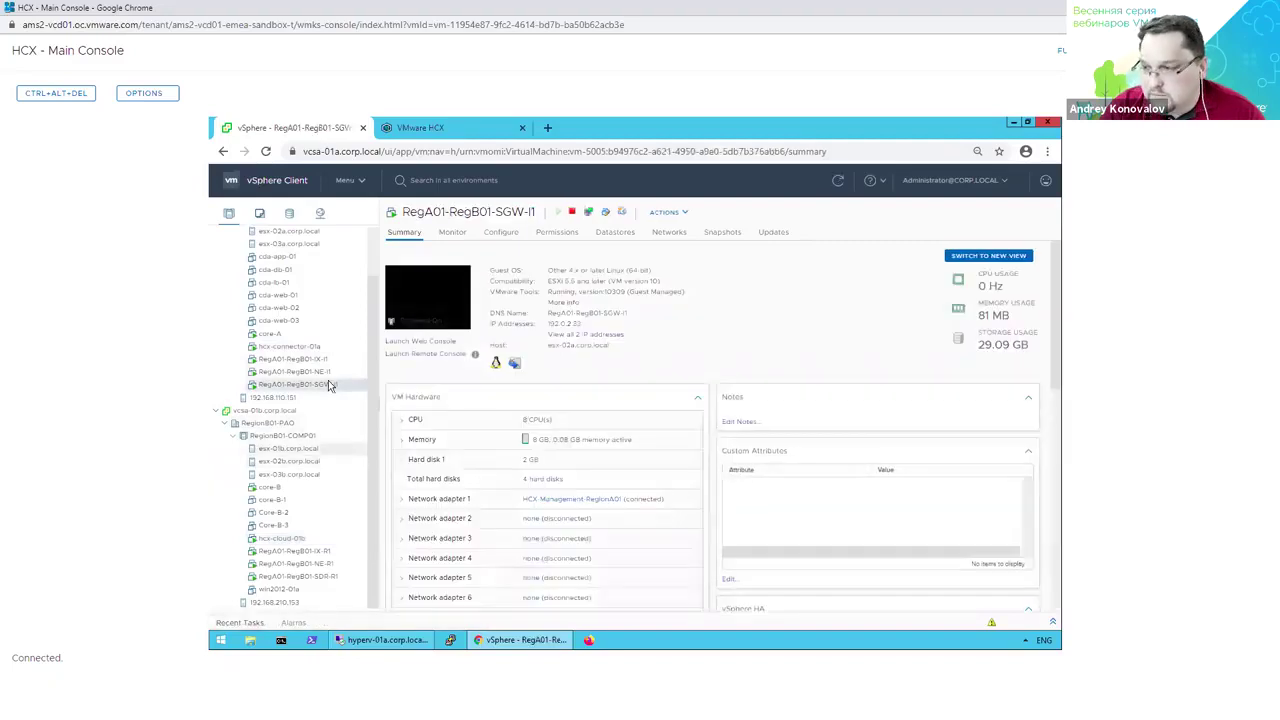
click(416, 129)
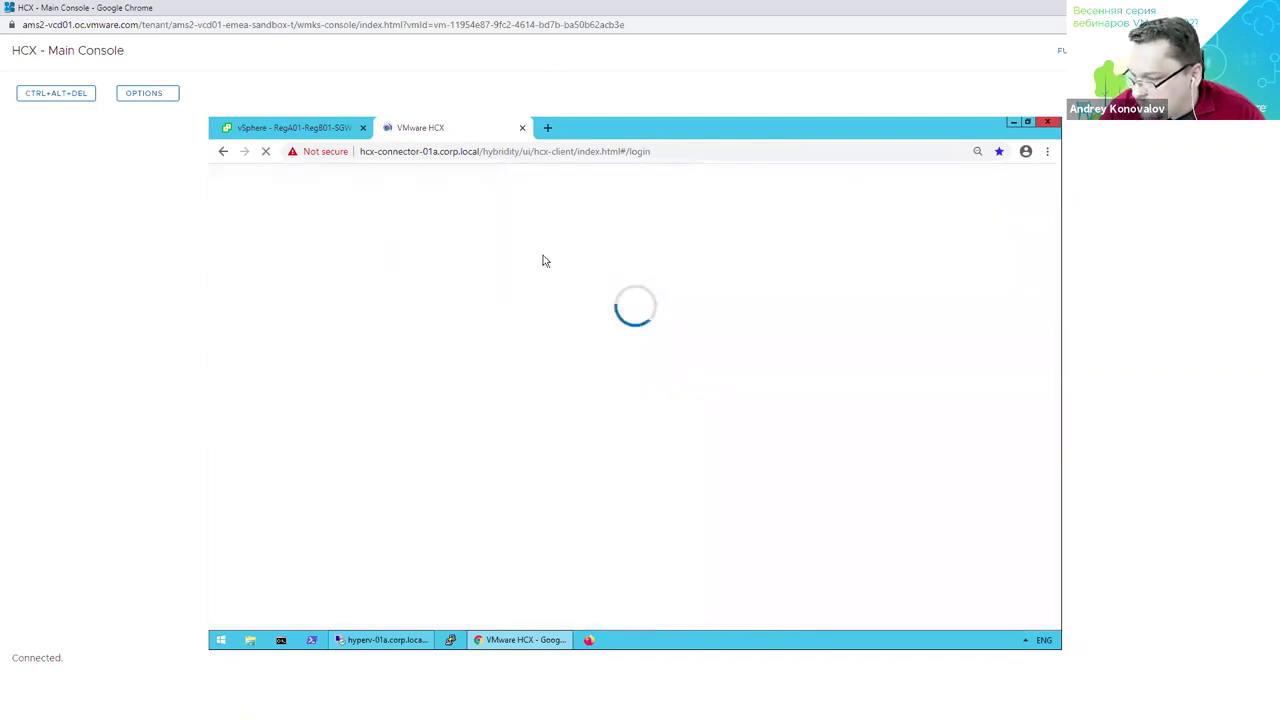
Back in vSphere Client, select core-A and show its HCX Actions menu, then return to HCX login.
click(305, 127)
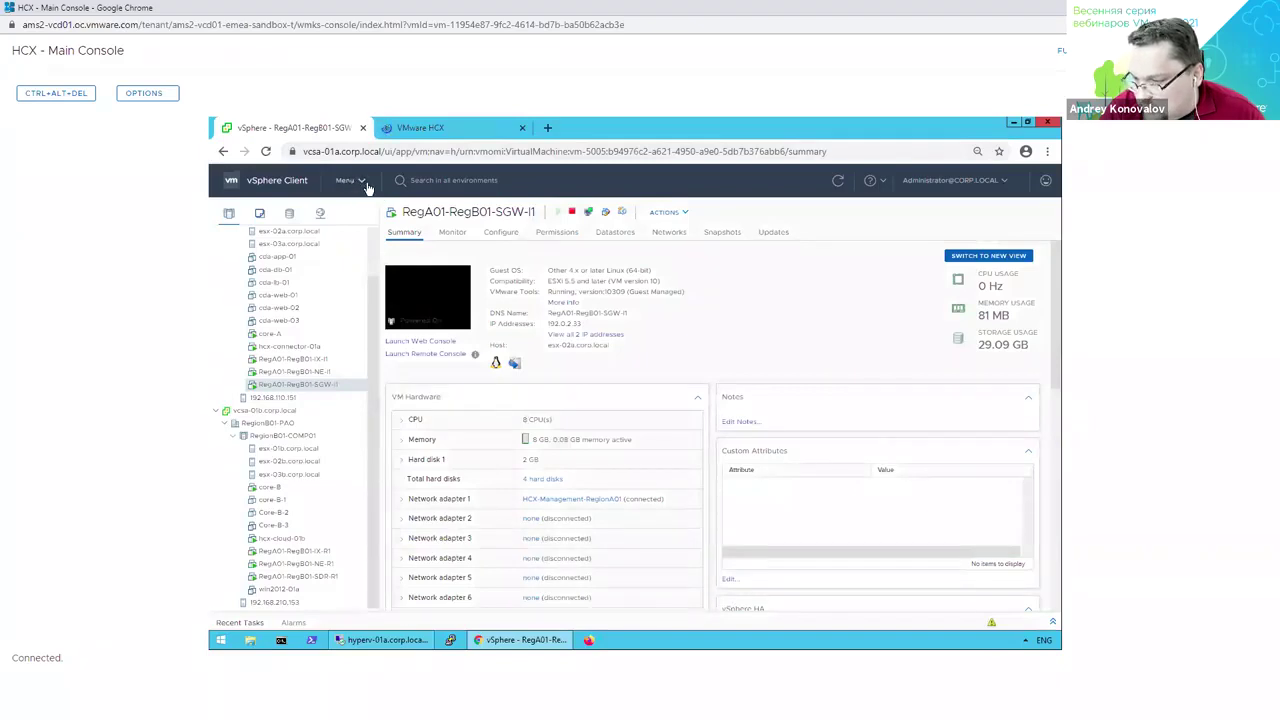
click(363, 184)
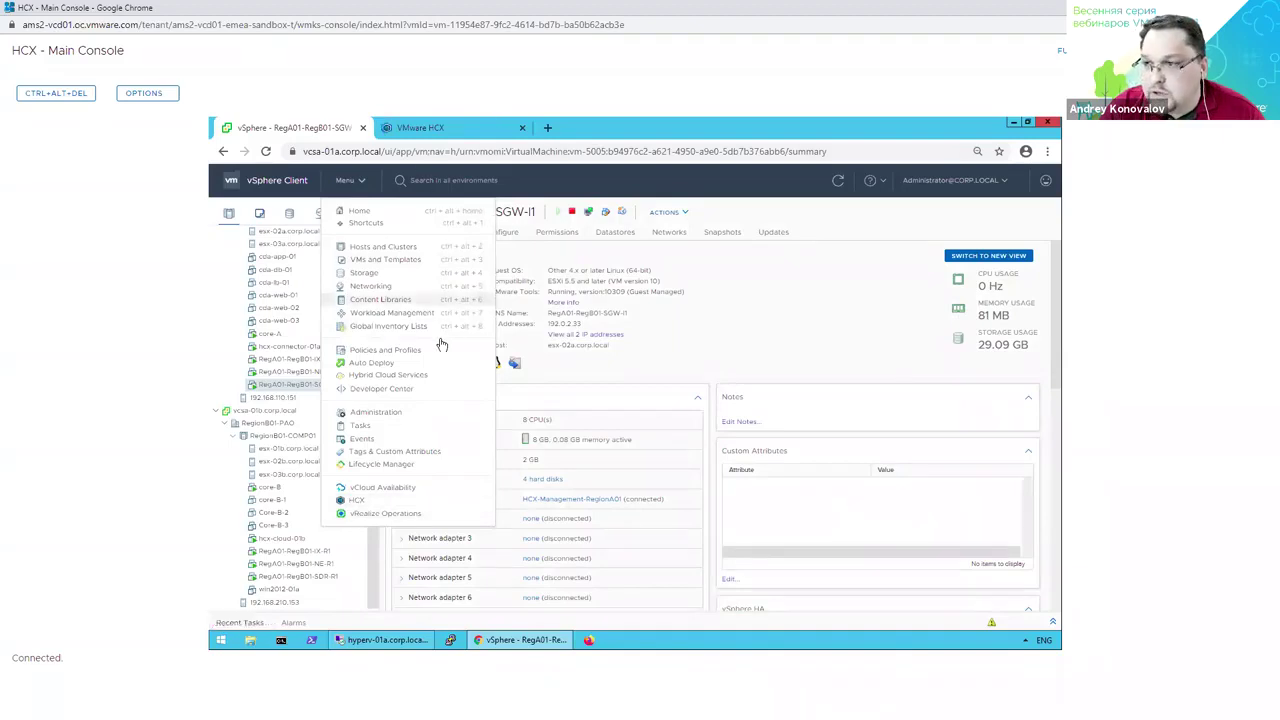
click(294, 388)
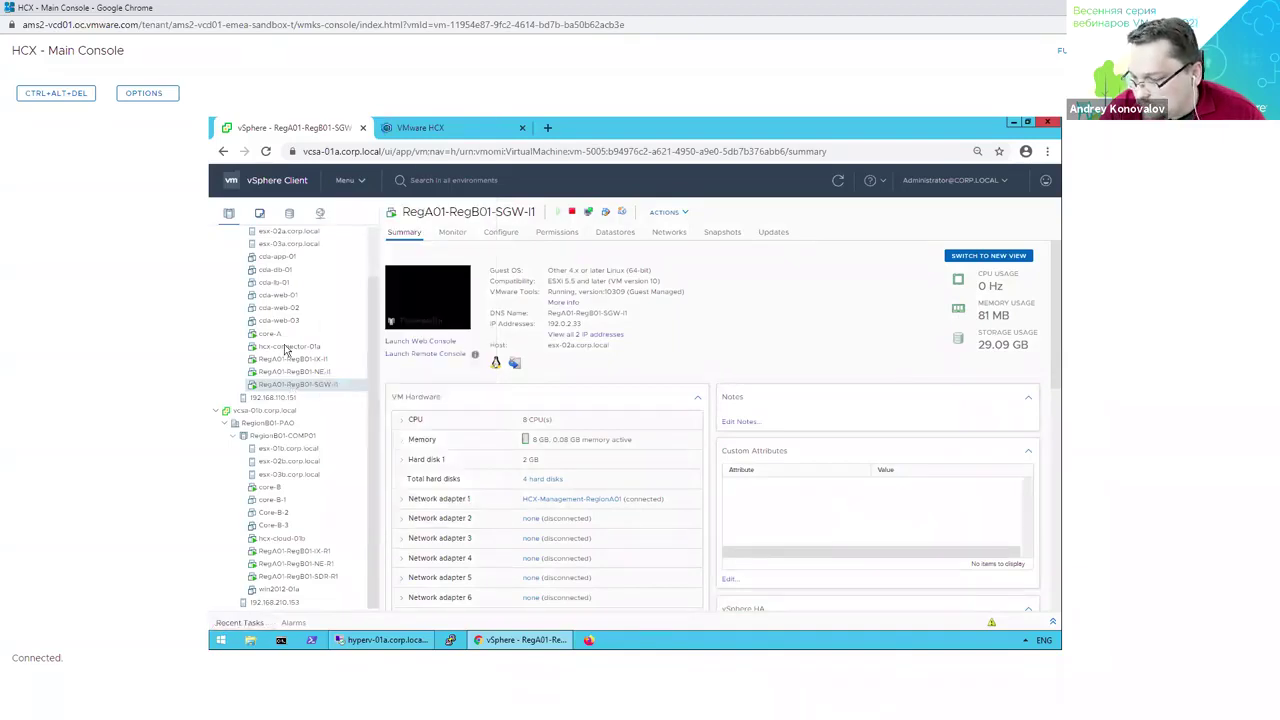
click(279, 335)
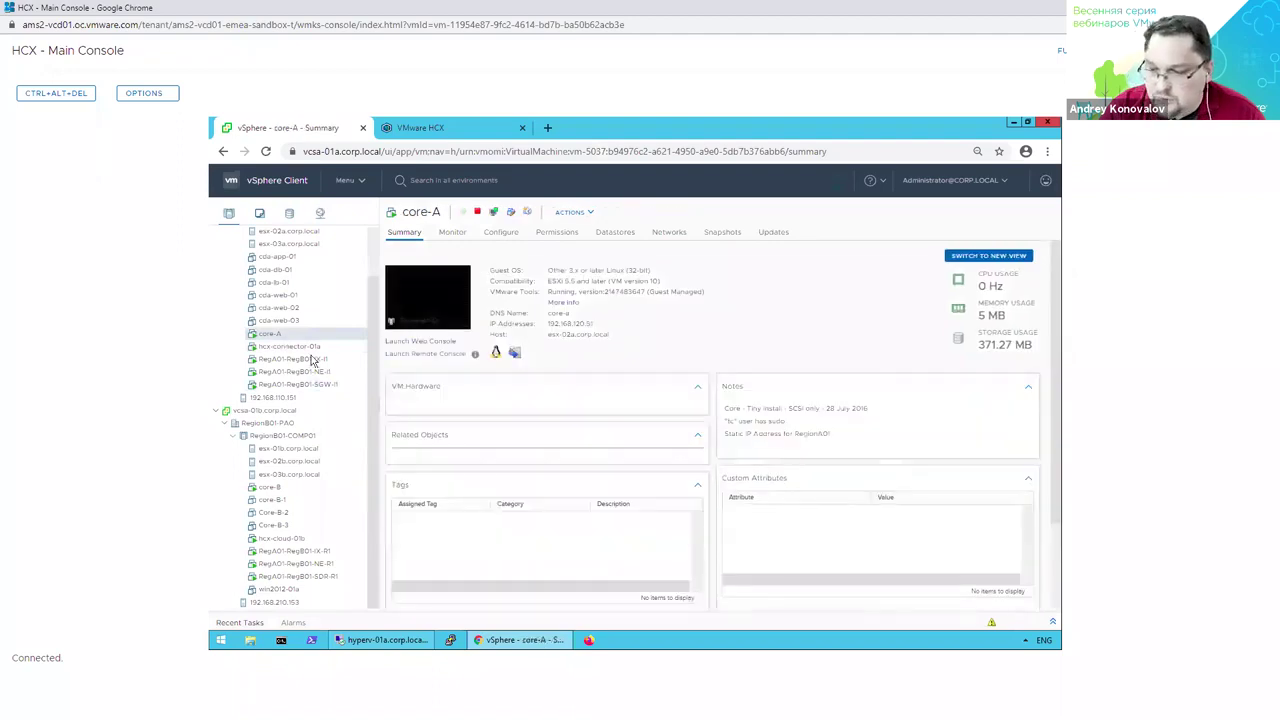
right_click(283, 335)
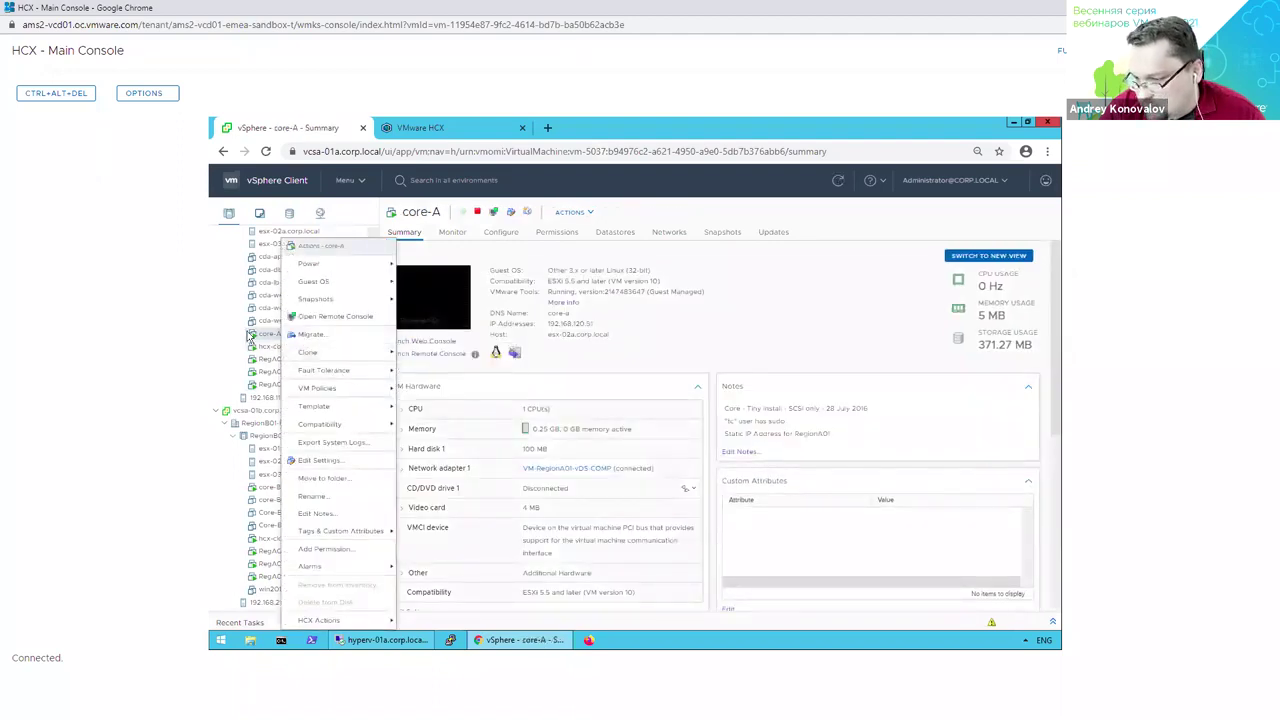
mouse_move(350, 620)
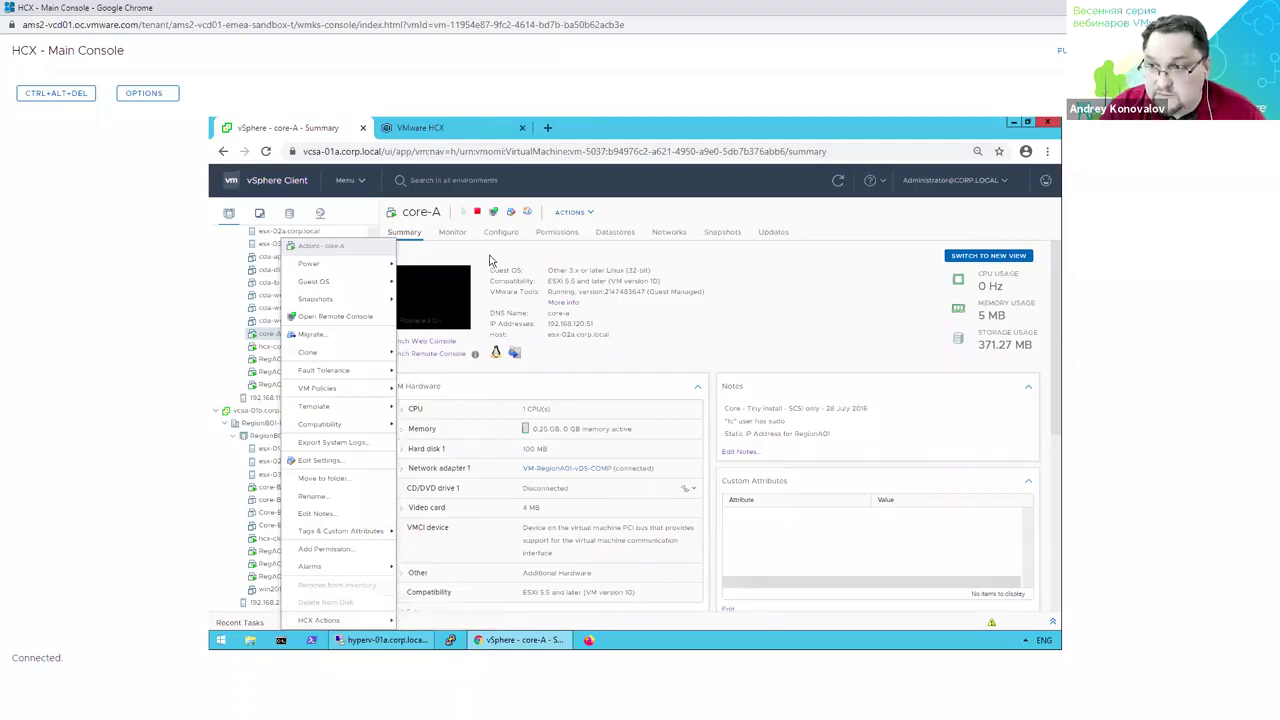
click(444, 127)
Sign in to VMware HCX with the administrator username and password.
click(340, 392)
text(administrator@corp.local)
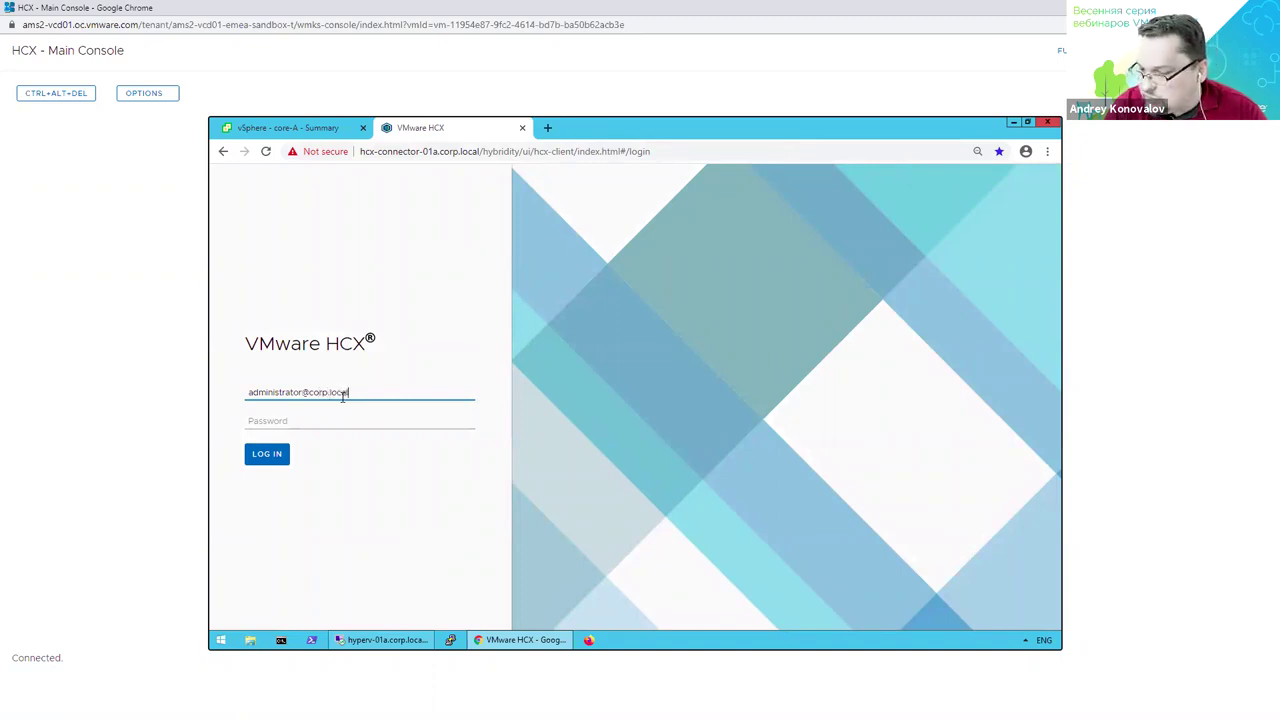
key(Tab)
text(VMw)
key(Return)
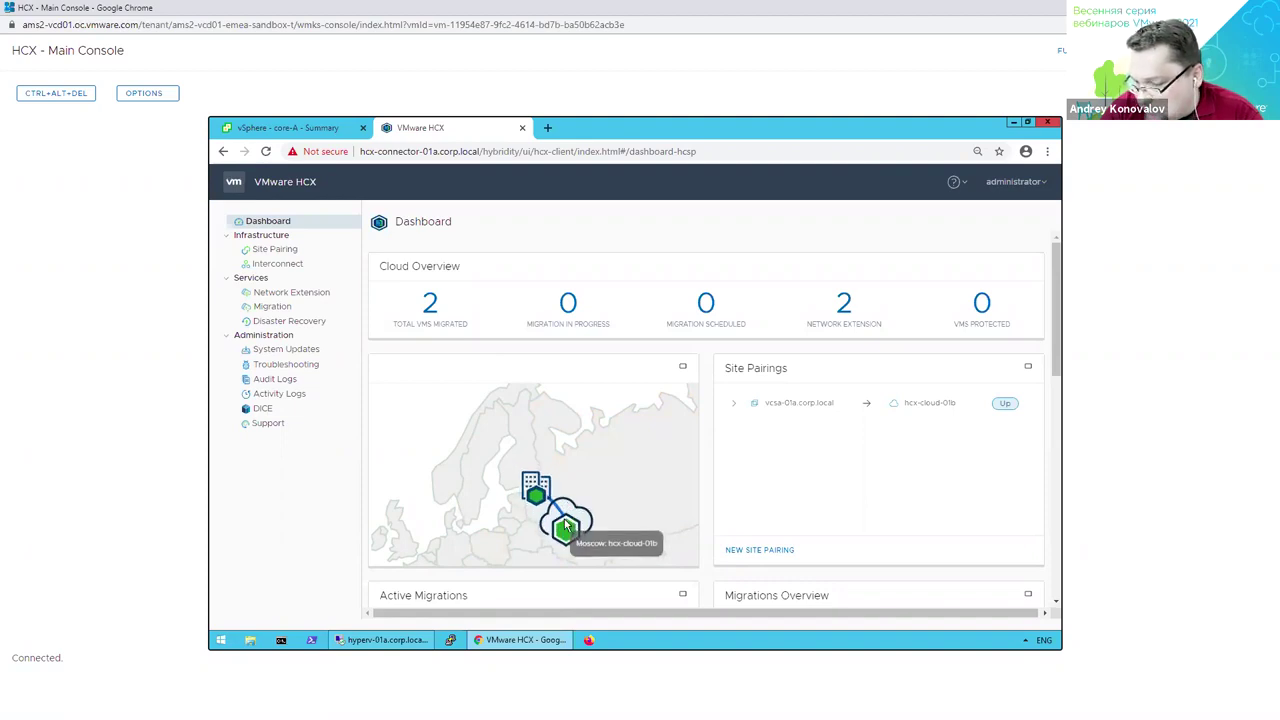
Expand the hcx-cloud-01b pairing row, scroll down to Activity Logs, and open Site Pairing.
click(734, 403)
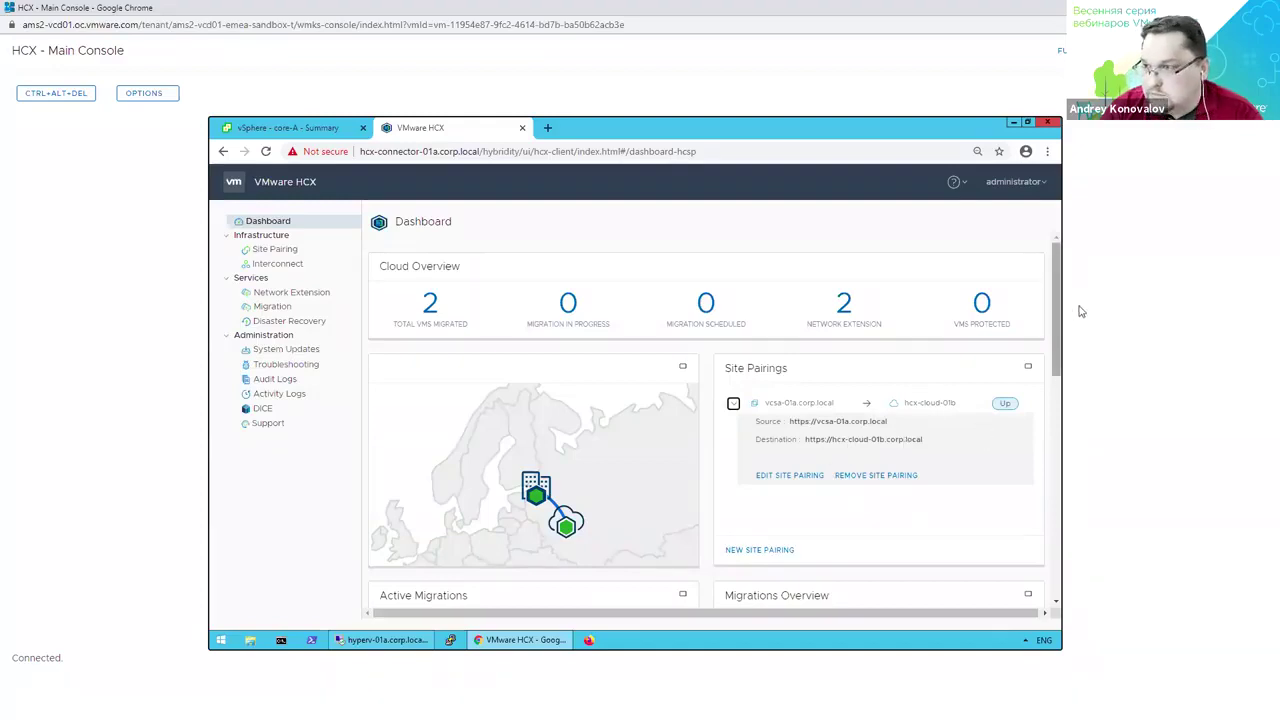
drag(1058, 313, 1064, 407)
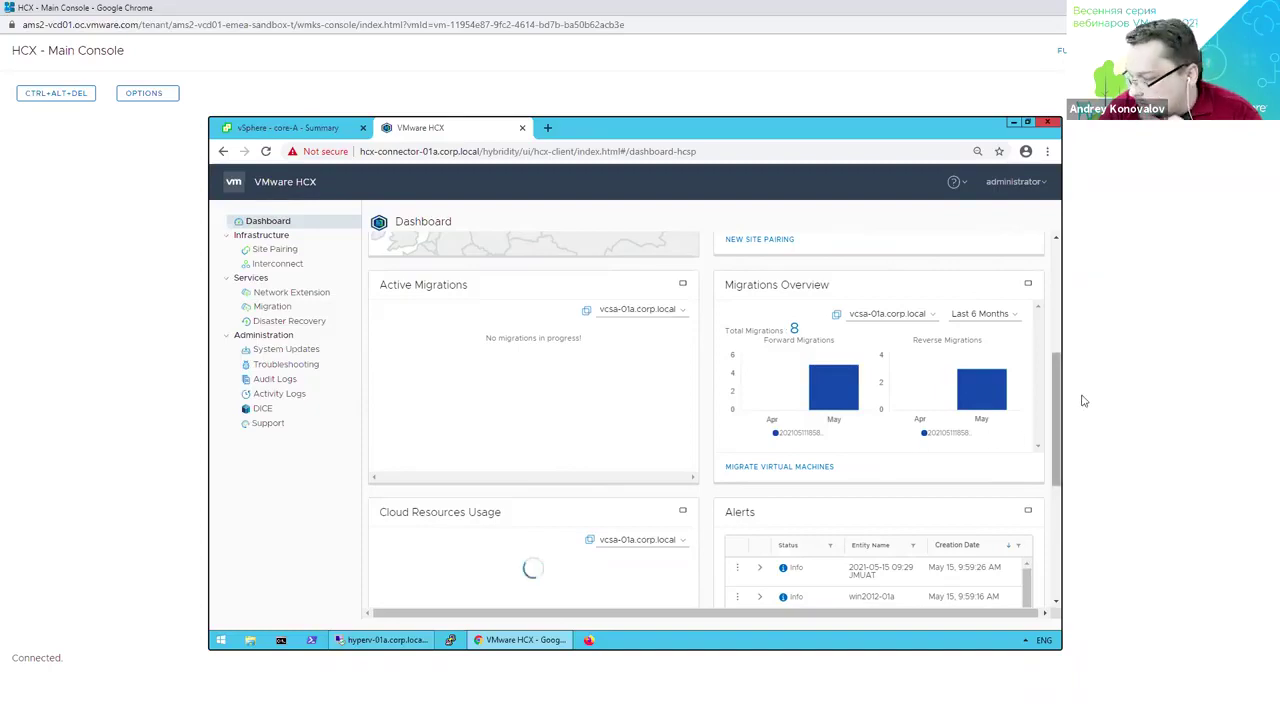
drag(1062, 406, 1048, 576)
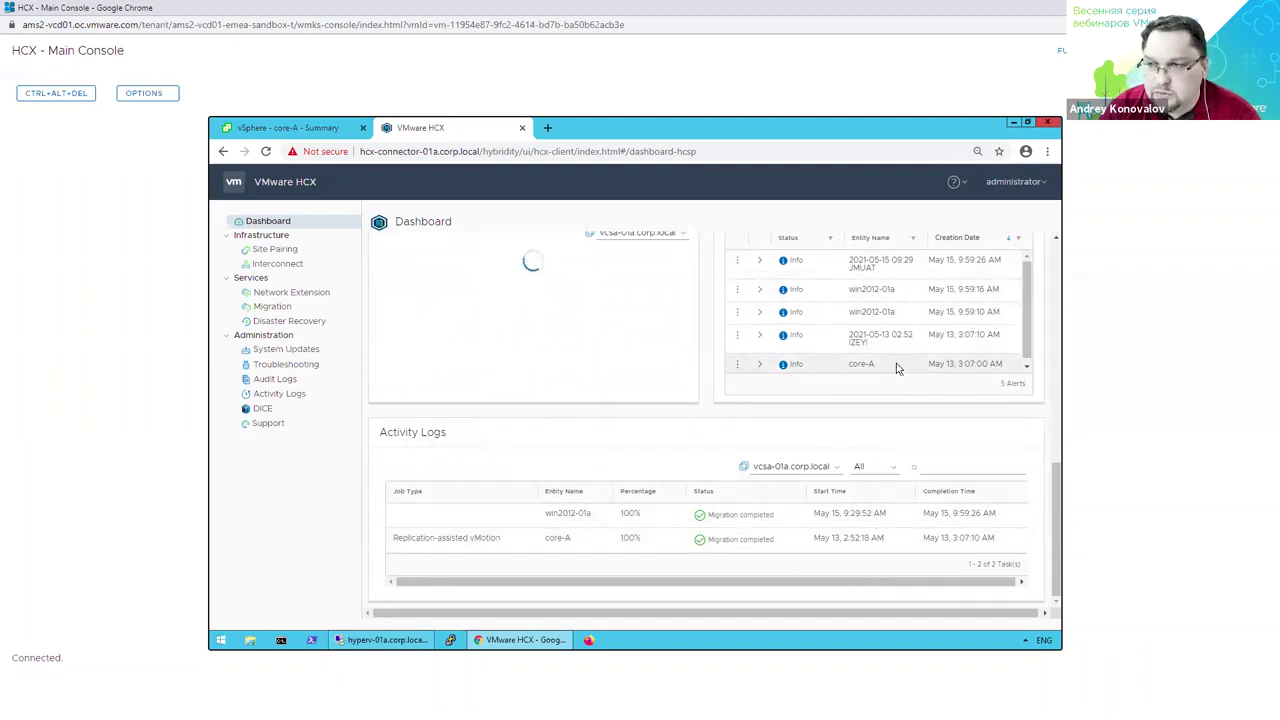
click(298, 249)
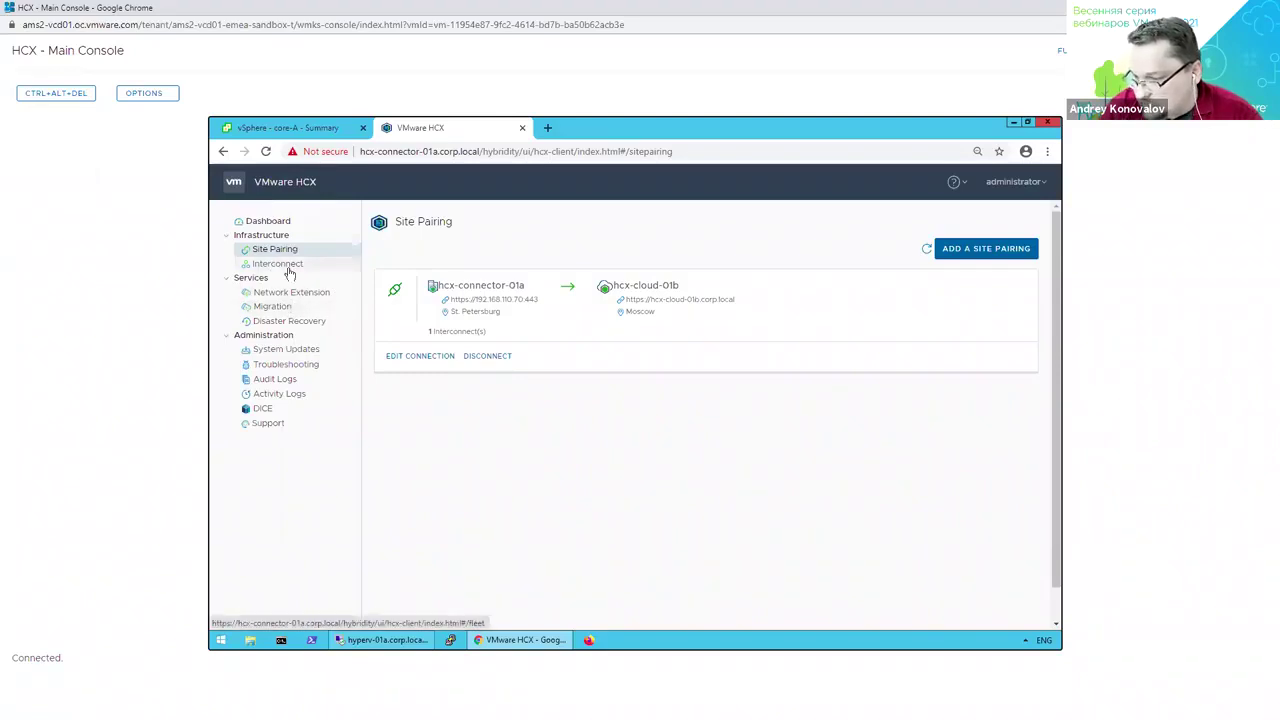
Go to Interconnect and view the RegA01-RegB01 service mesh topology.
click(289, 272)
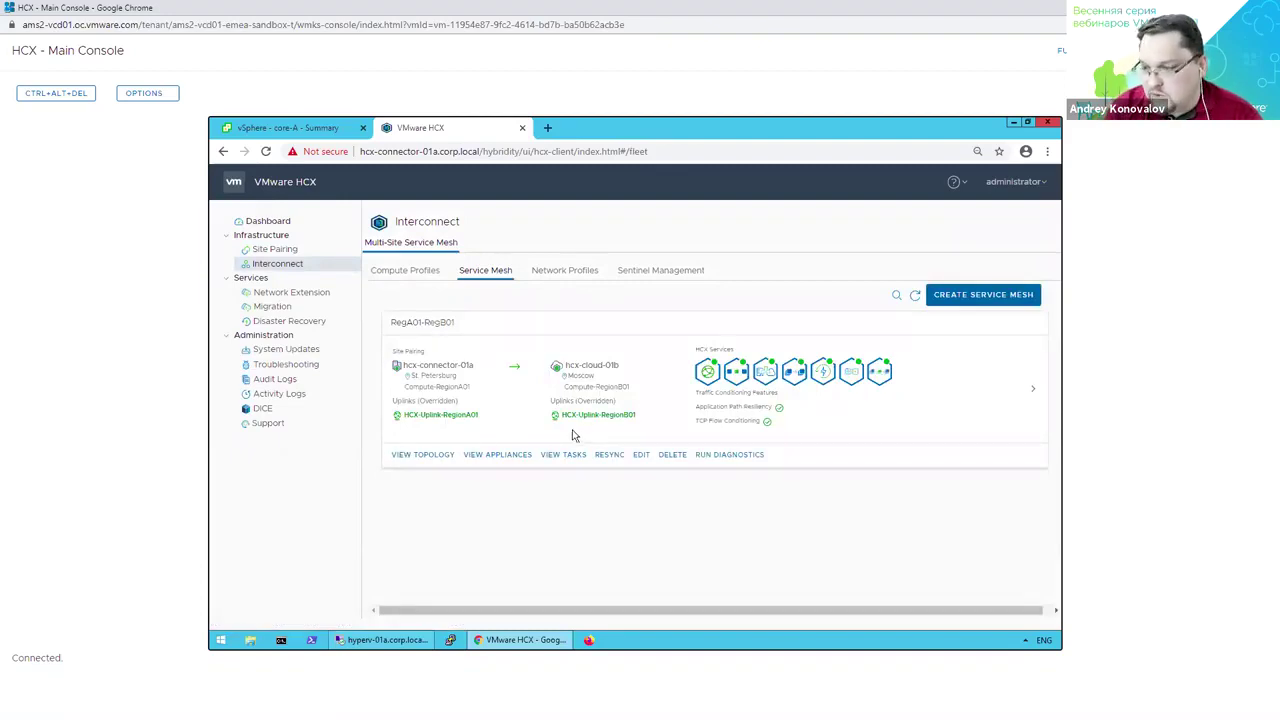
click(422, 454)
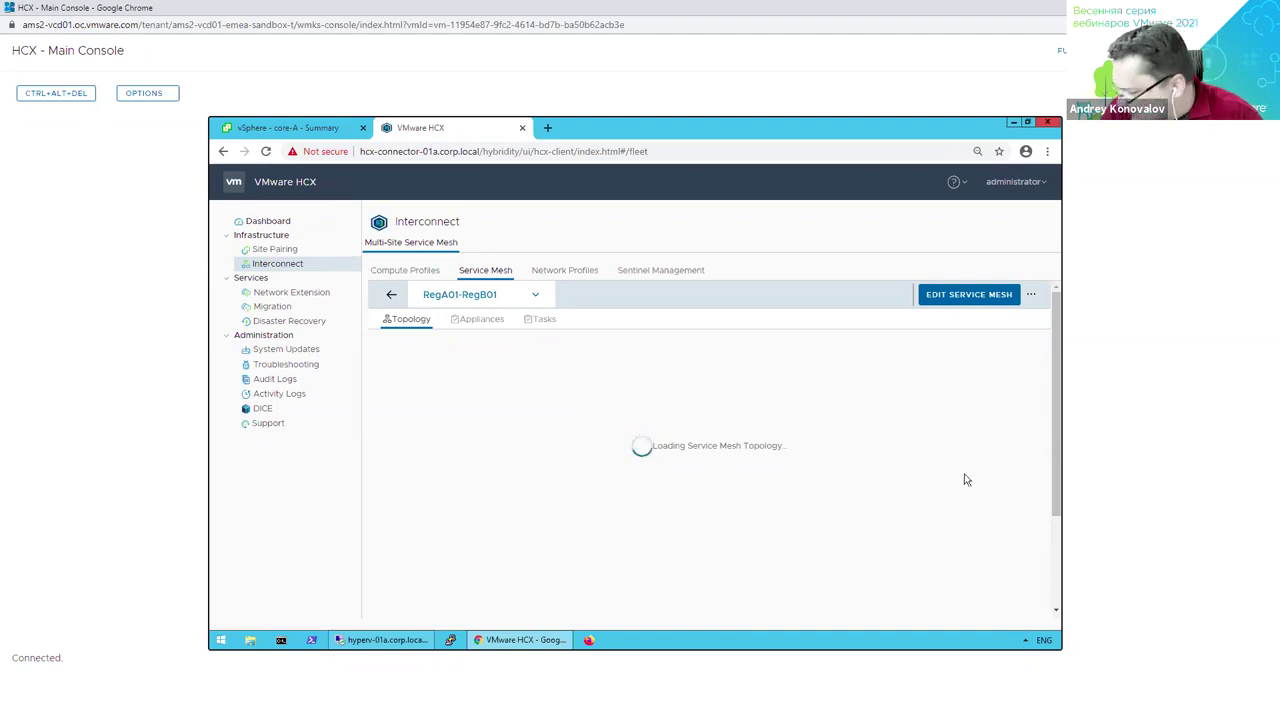
Try editing the RegA01-RegB01 mesh, reload after the HTTP error, and close the Edit Service Mesh wizard.
click(969, 299)
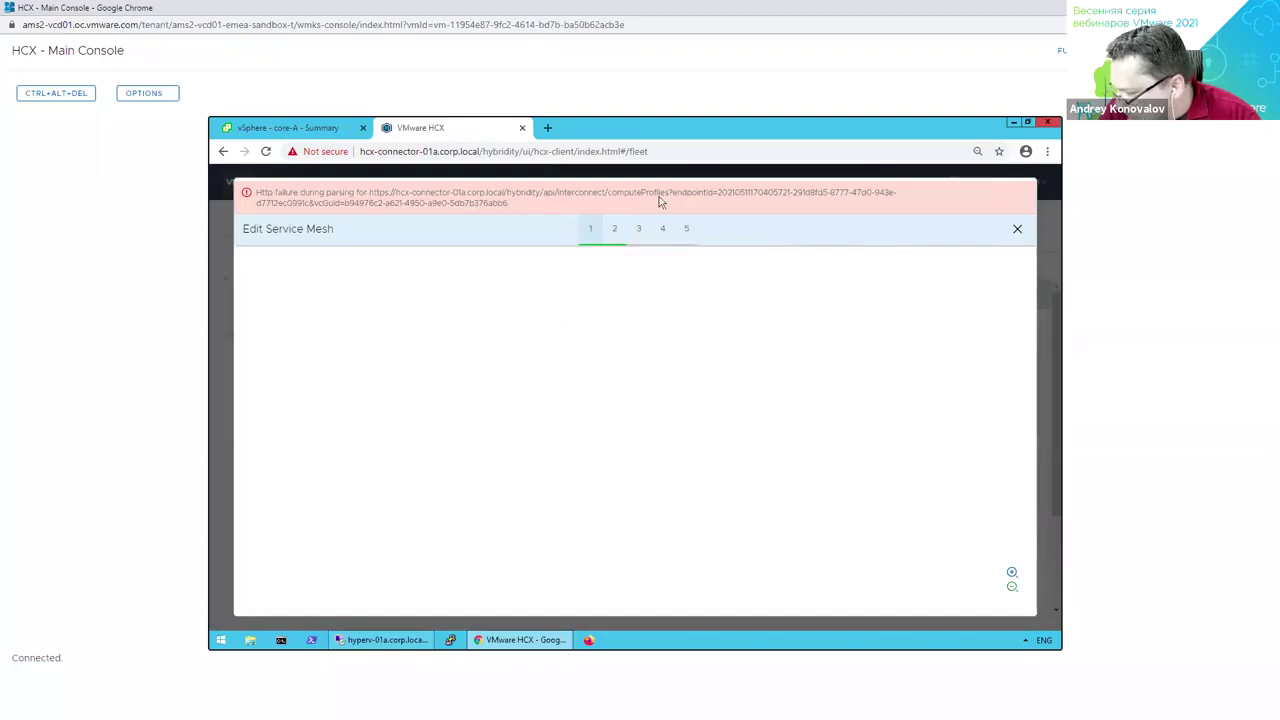
click(265, 151)
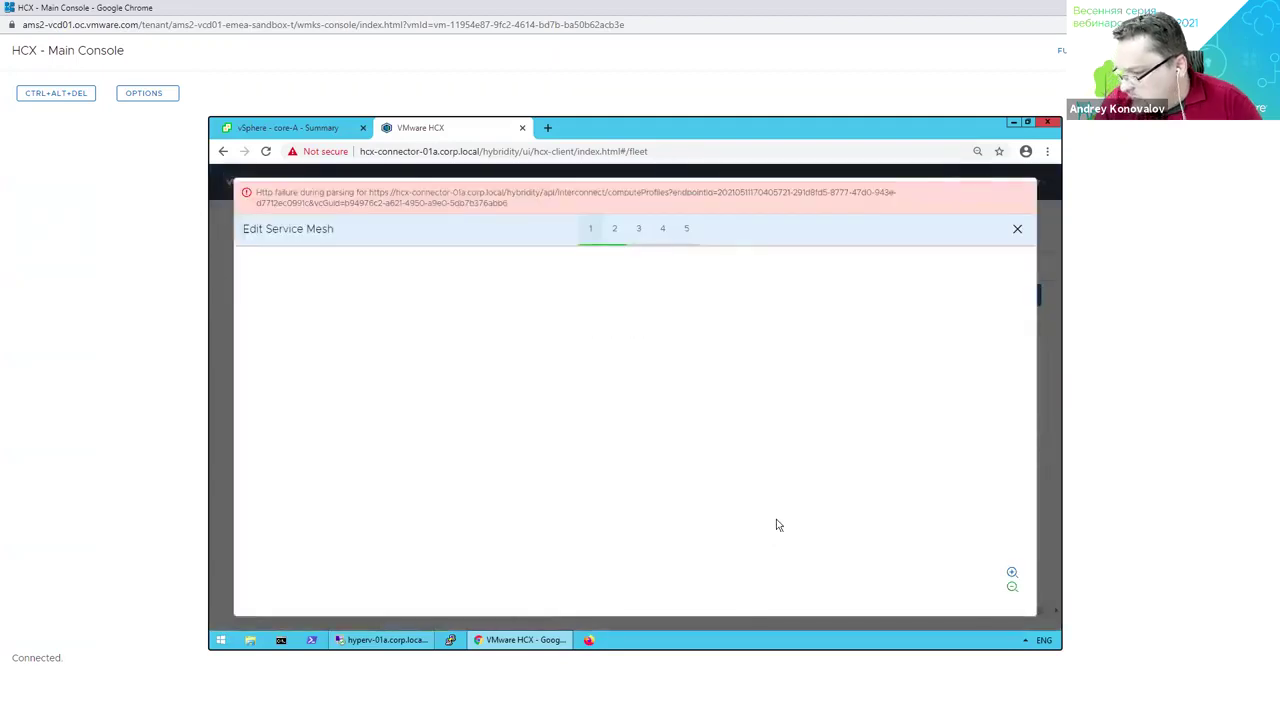
click(1017, 228)
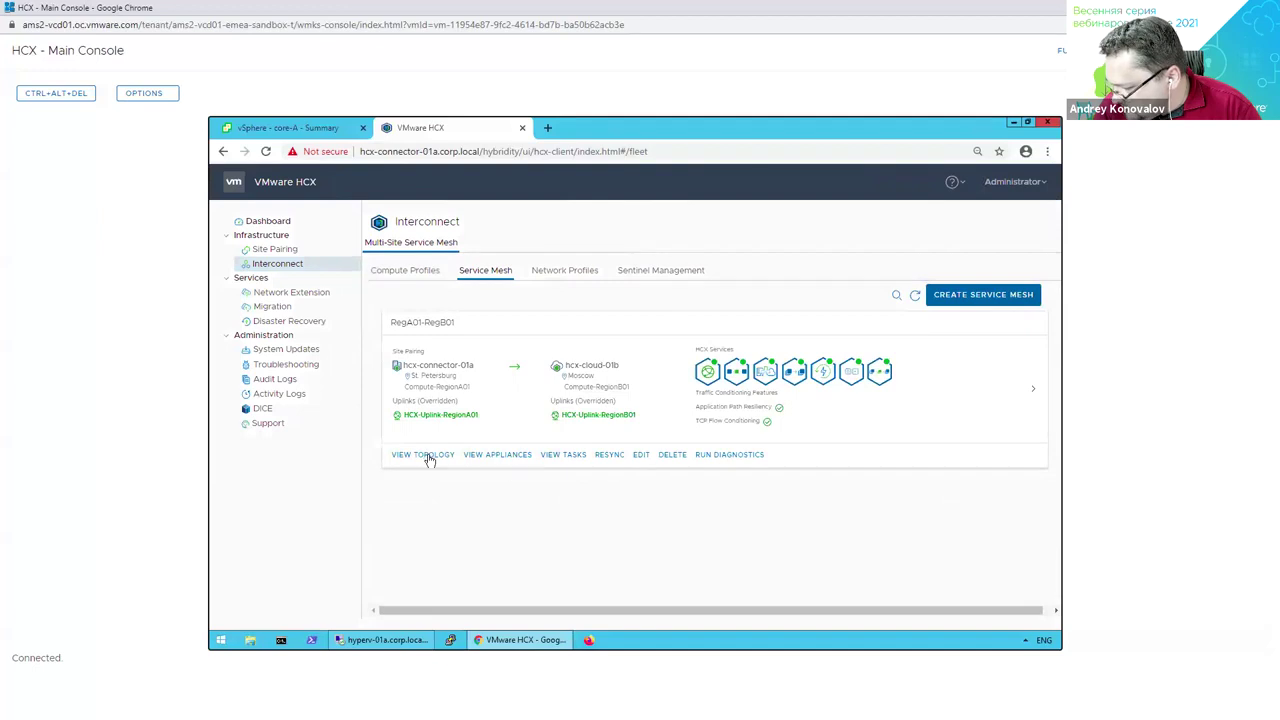
List the RegA01-RegB01 mesh appliances, dismiss the core-A actions in vSphere, then open HCX Network Extension.
click(491, 455)
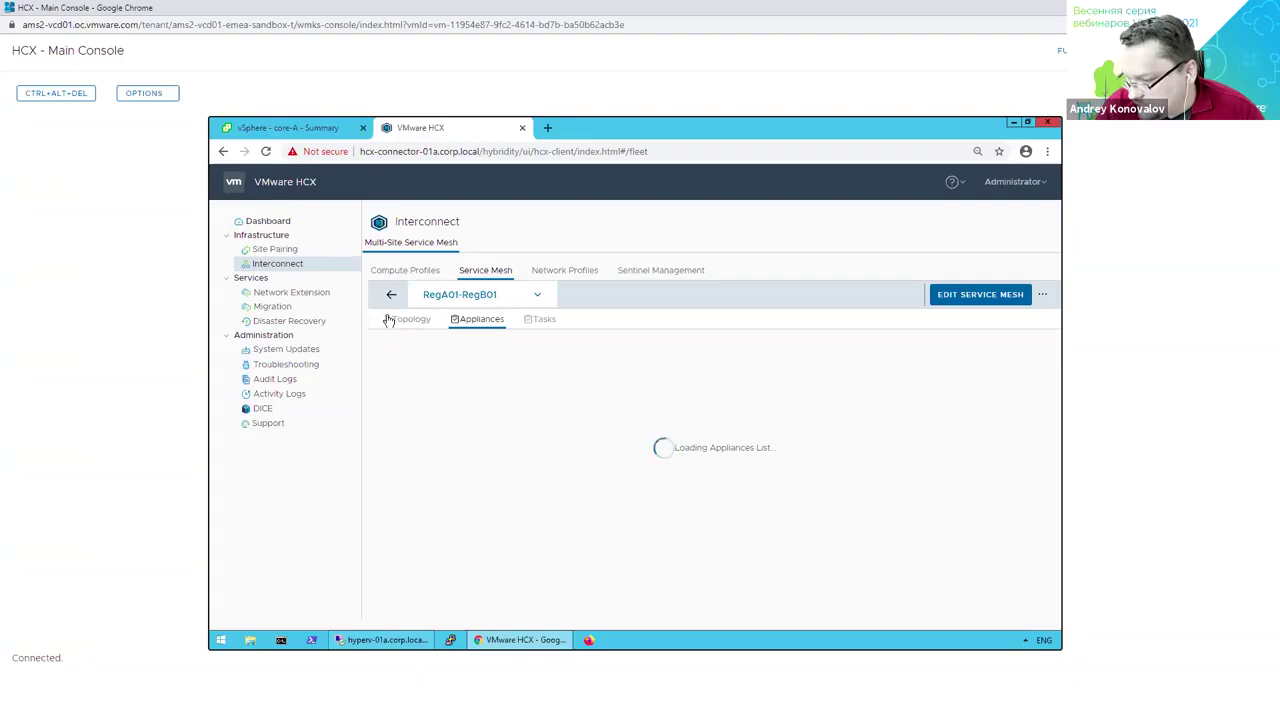
click(313, 129)
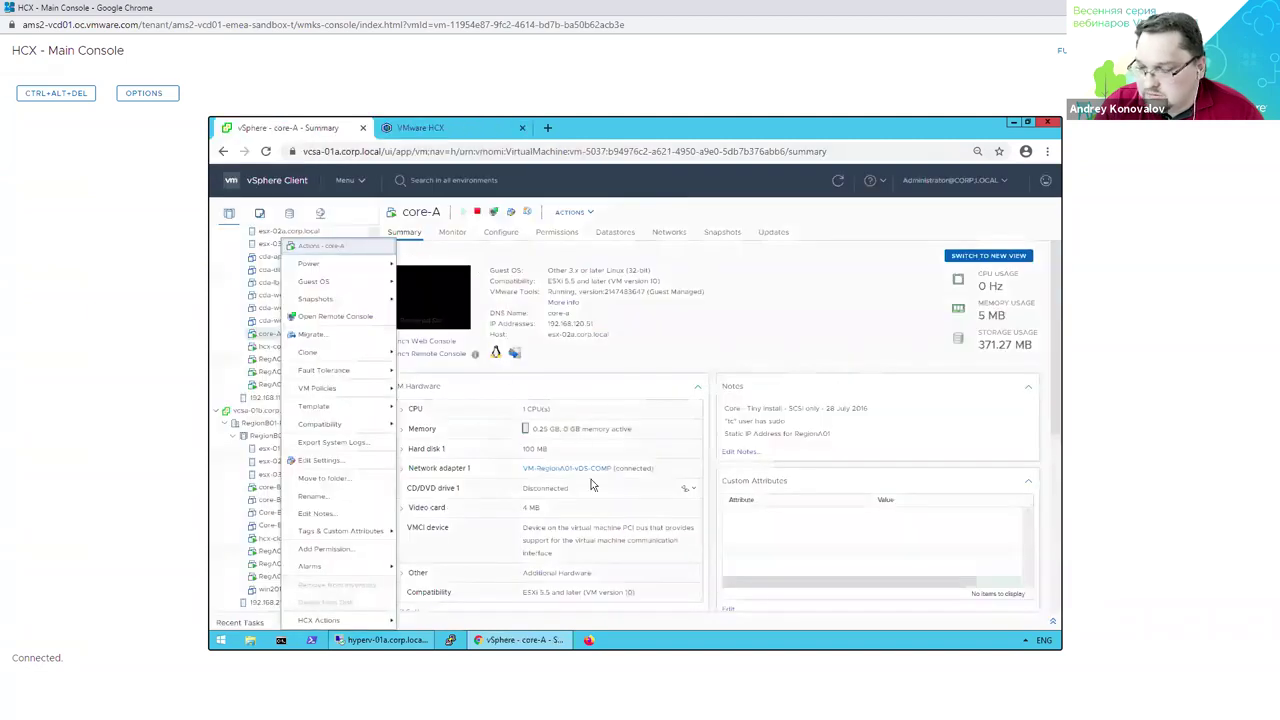
click(606, 354)
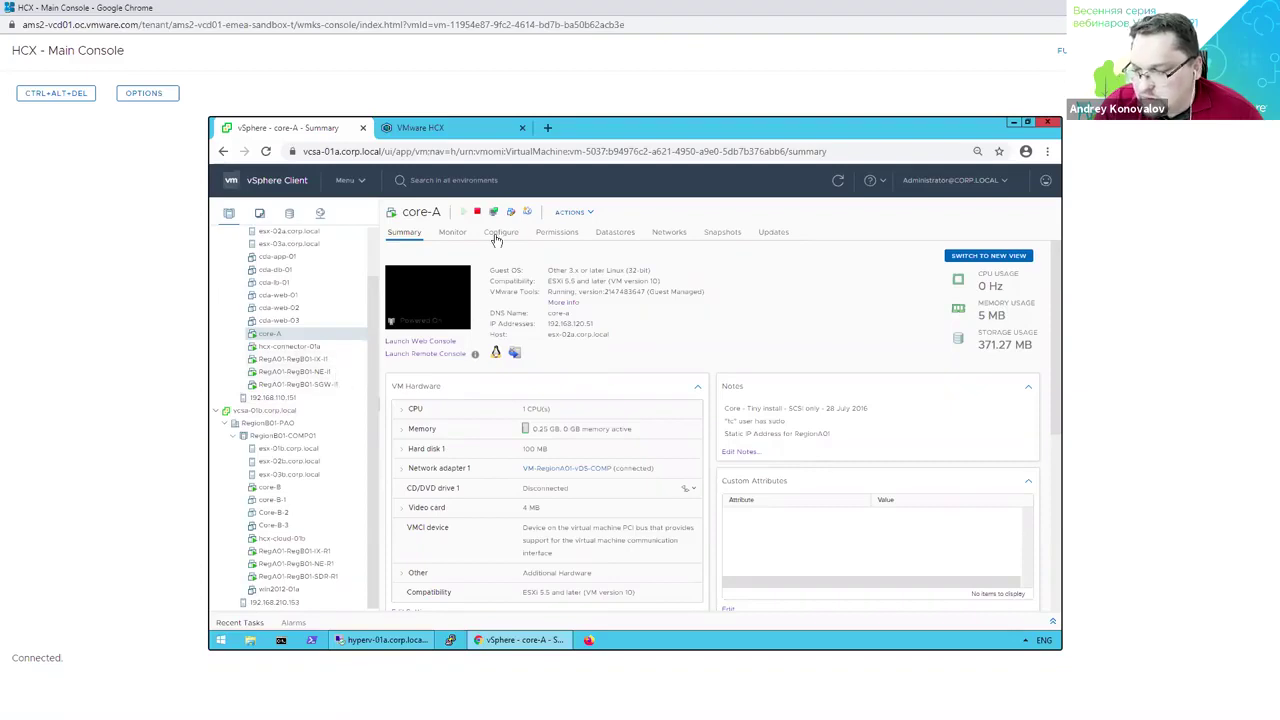
click(450, 128)
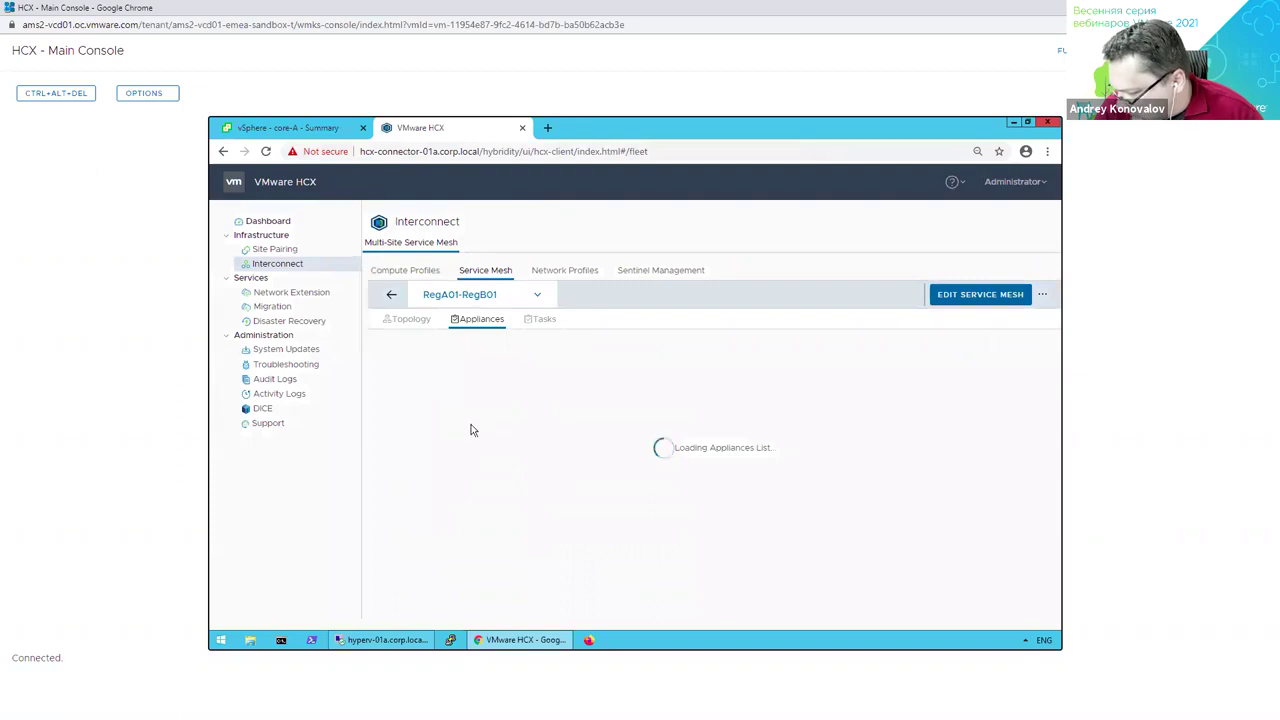
click(290, 292)
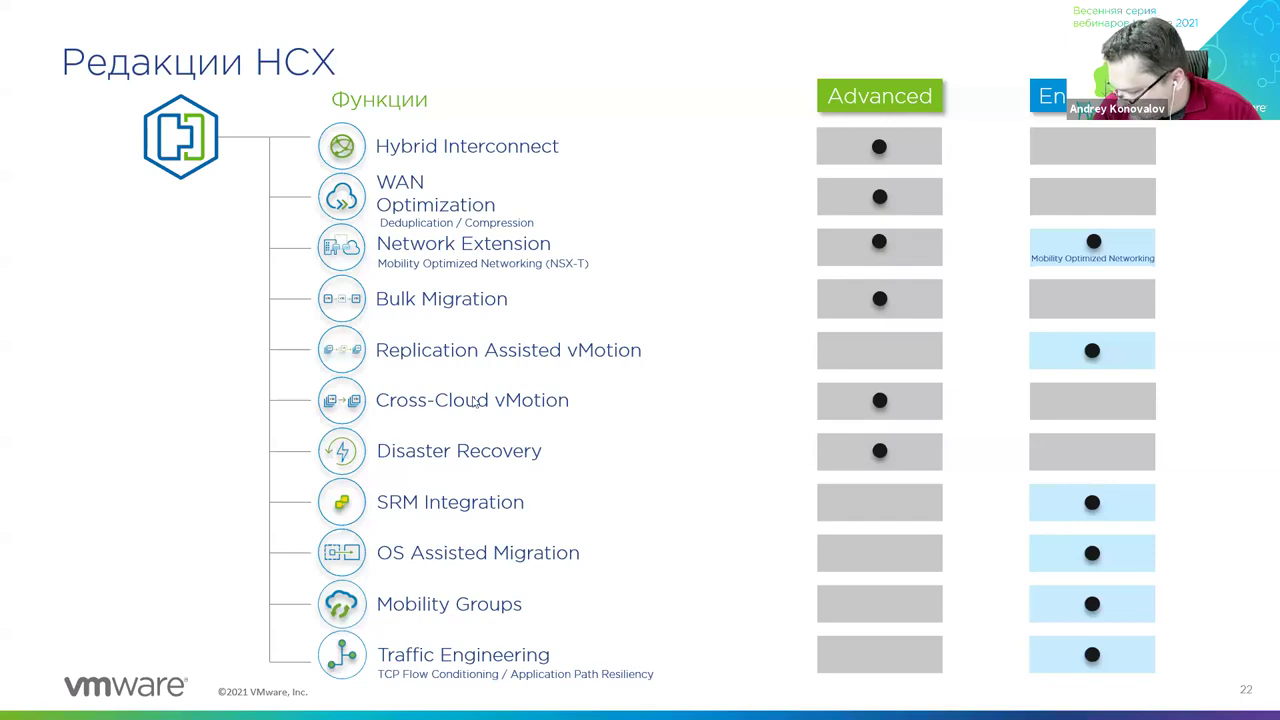
Jump to the title slide, end the PowerPoint slideshow, and switch back to the Chrome vSphere window.
key(Home)
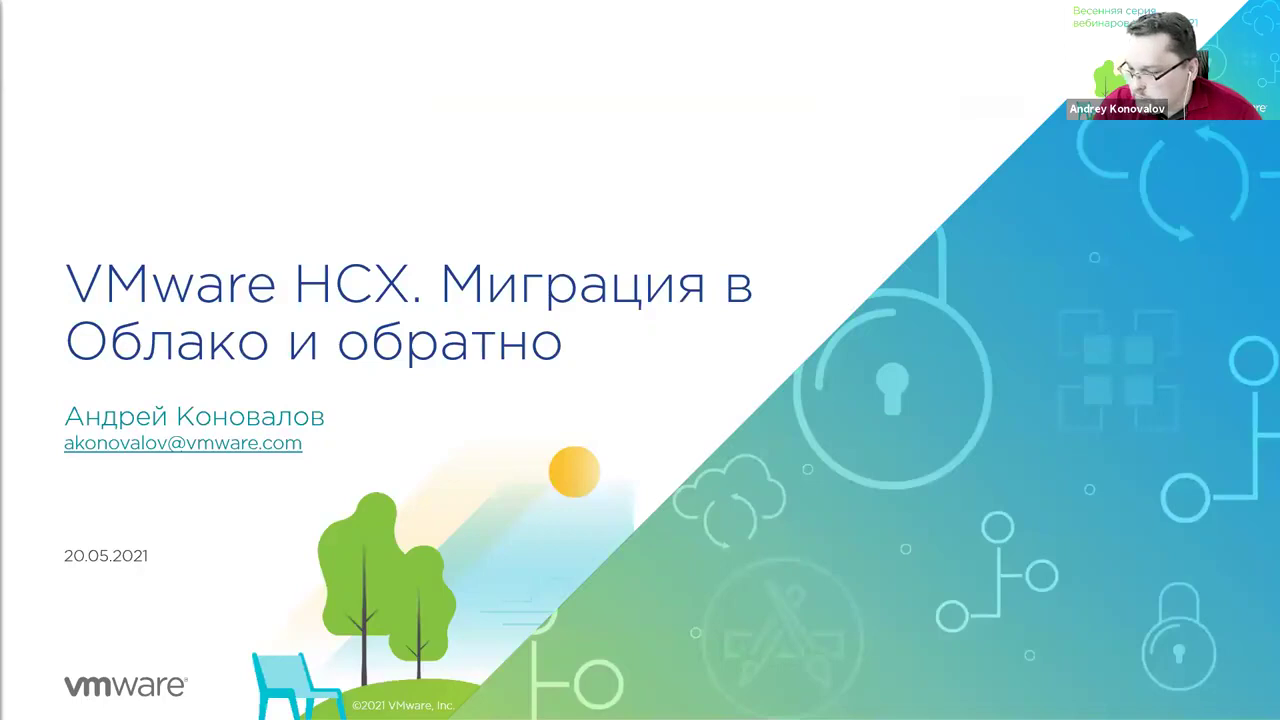
key(Escape)
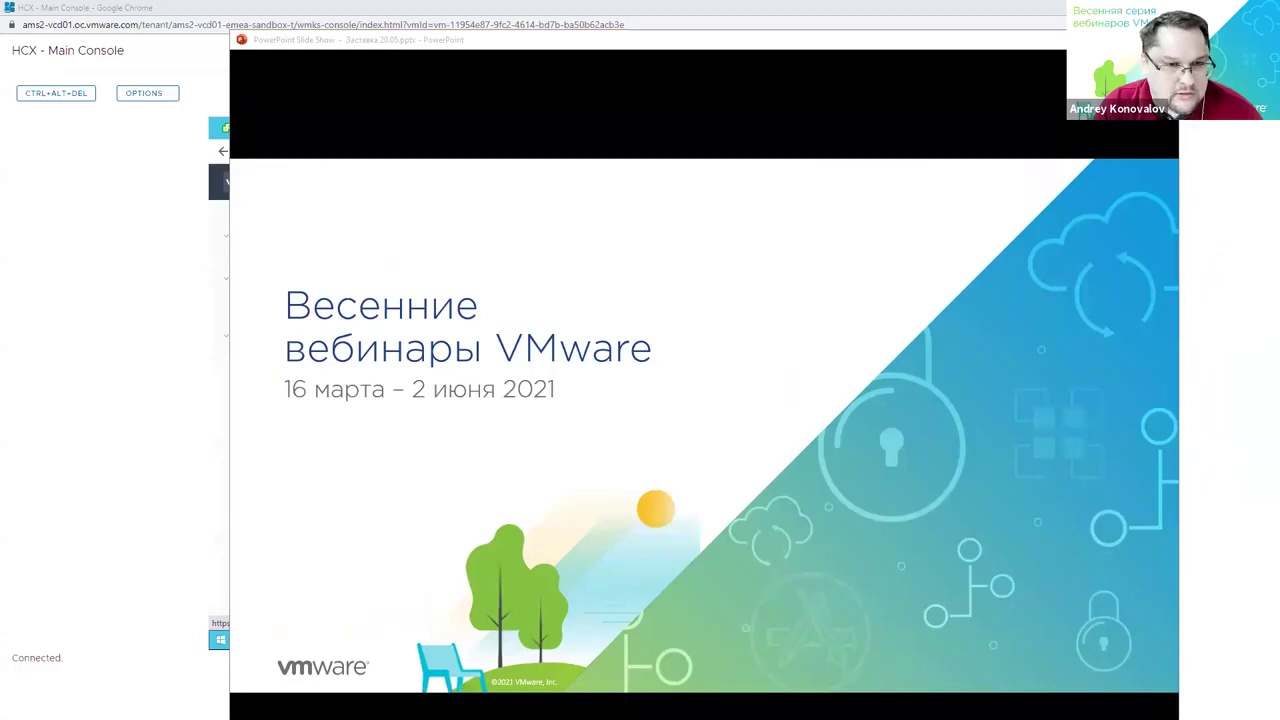
key(alt+Tab)
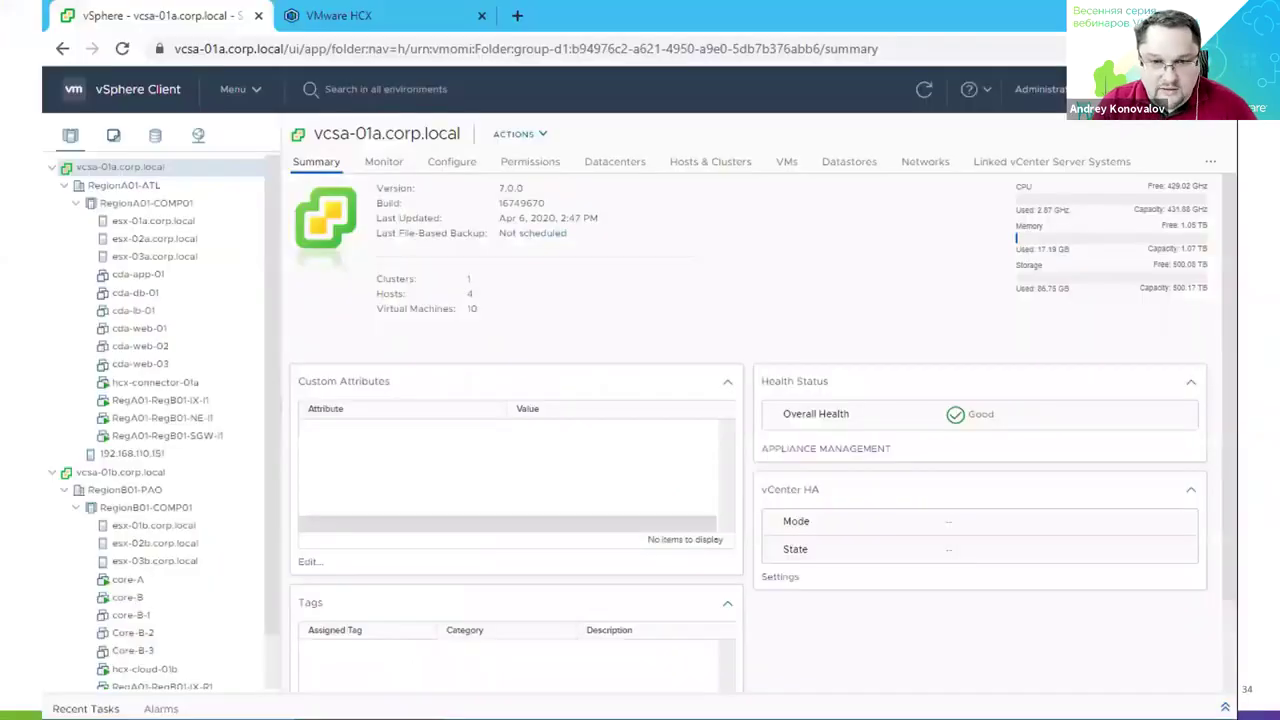
Play the recorded demo and skip forward along the seek bar to the service mesh part.
mouse_move(243, 693)
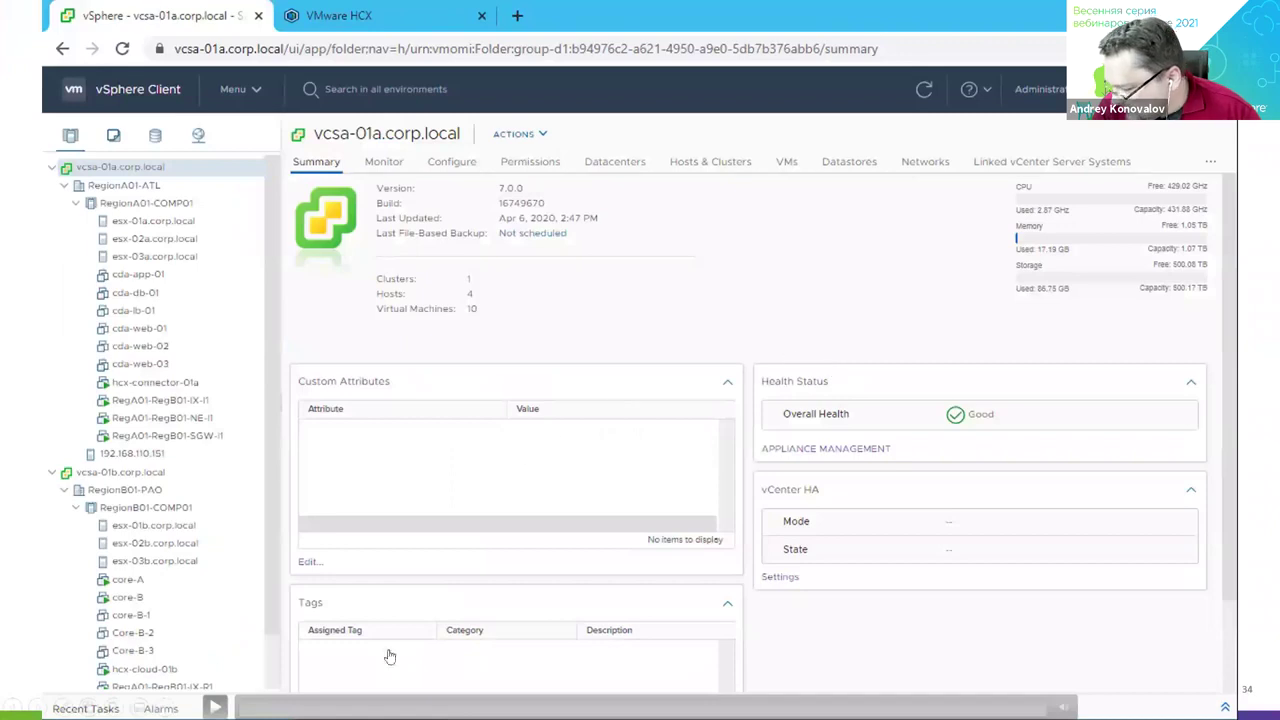
click(215, 707)
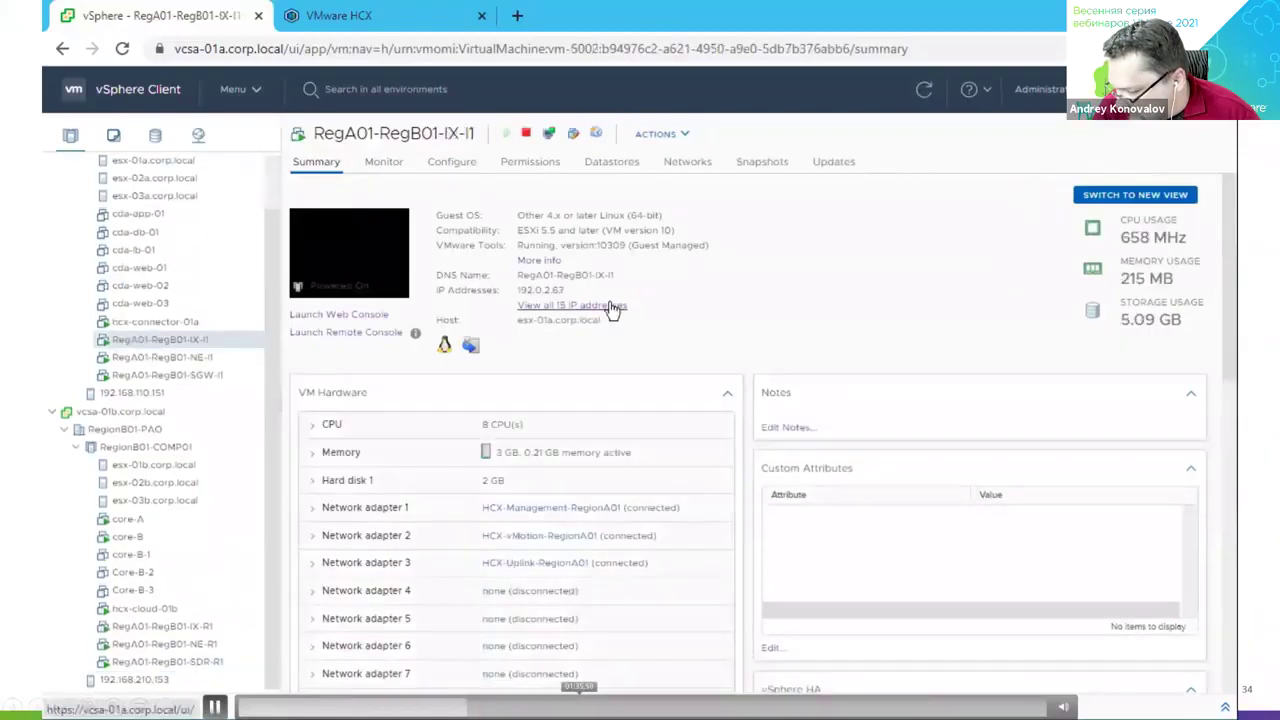
click(582, 707)
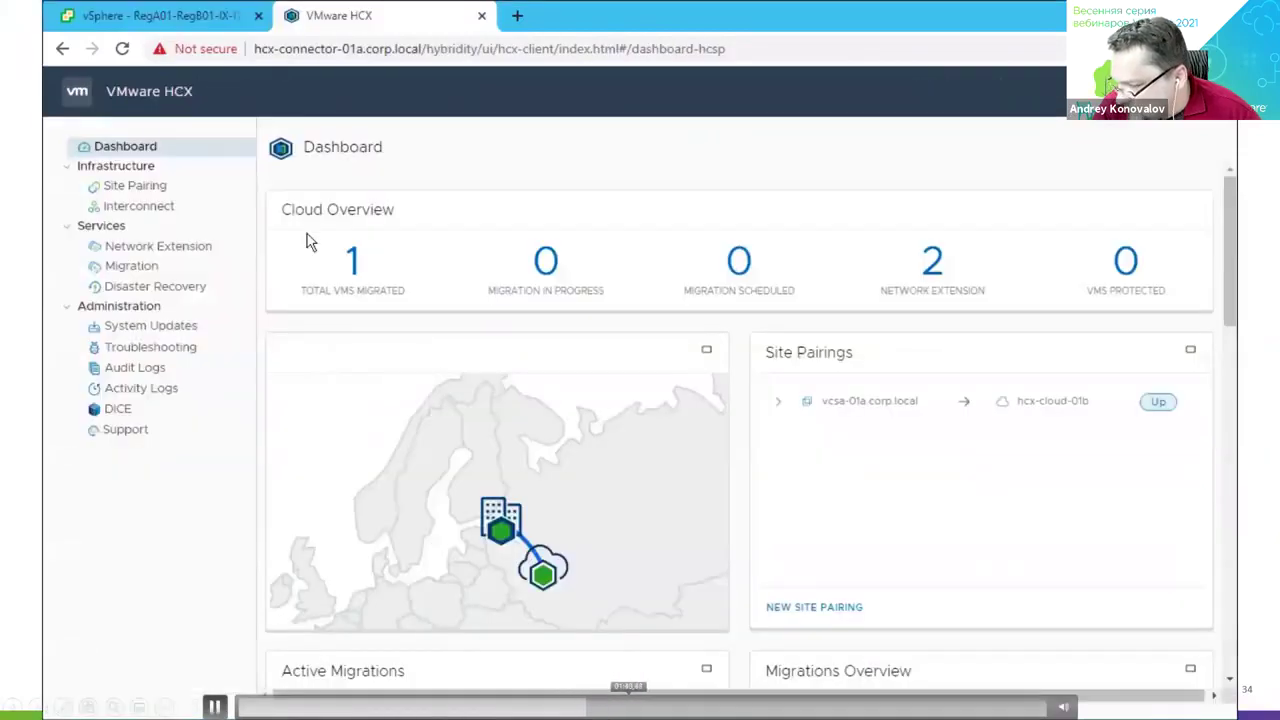
click(632, 707)
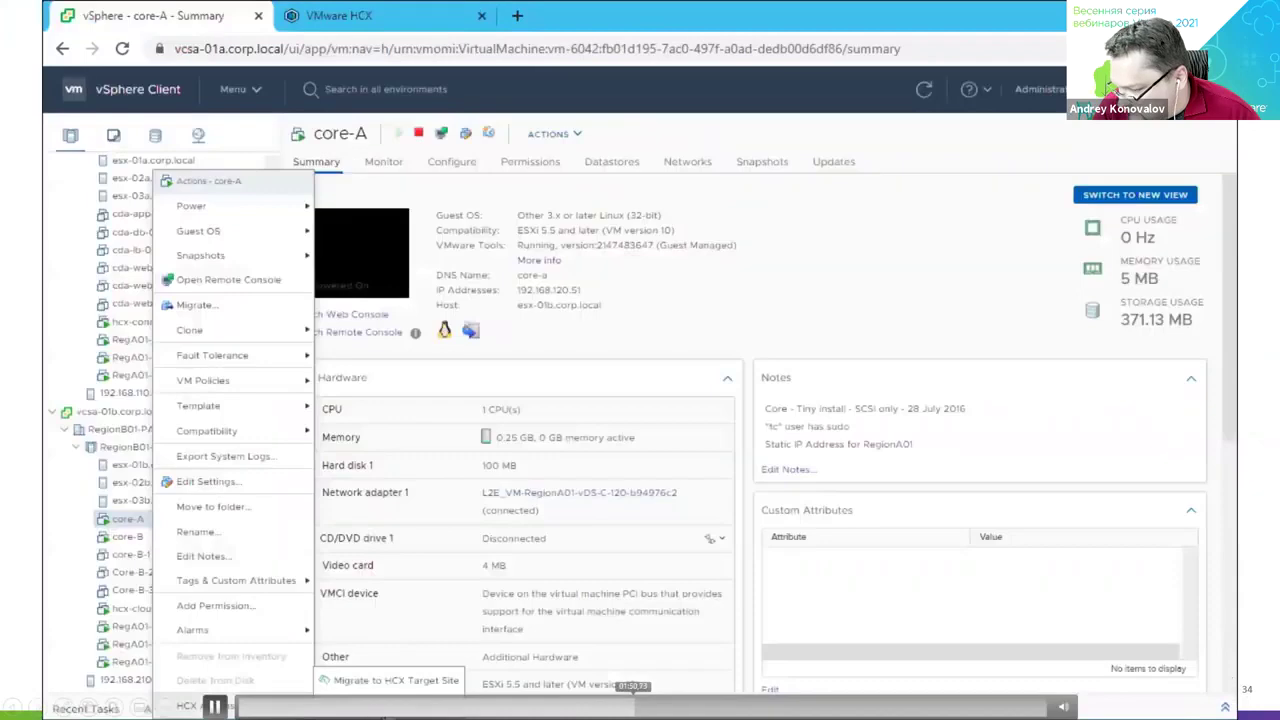
click(681, 707)
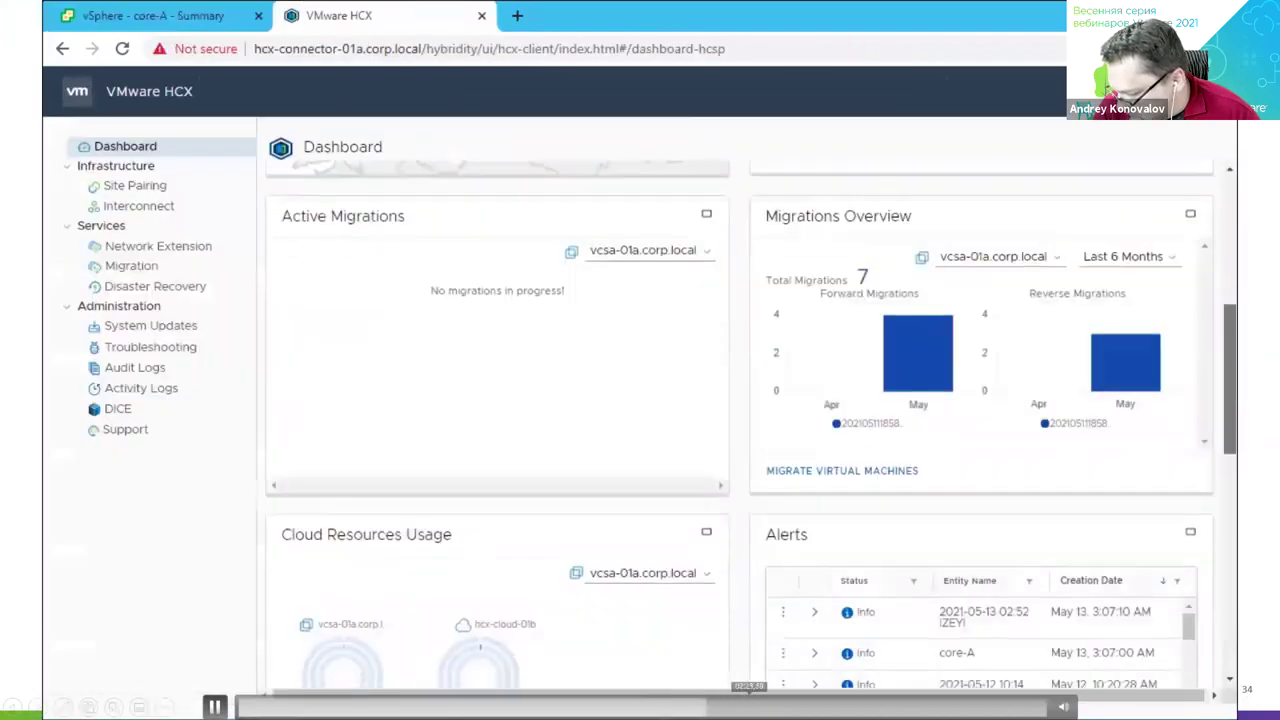
click(752, 707)
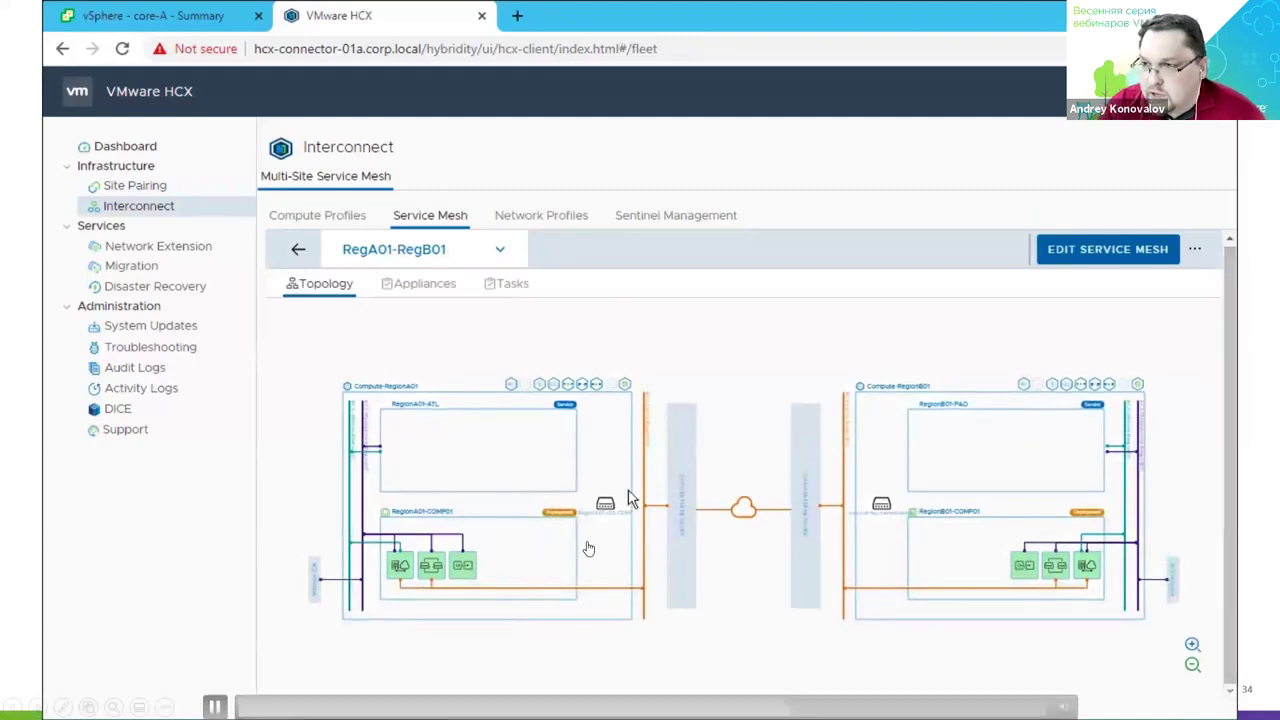
Zoom the RegA01-RegB01 topology diagram in six increments.
click(1193, 646)
click(1193, 646)
click(1193, 646)
click(1193, 646)
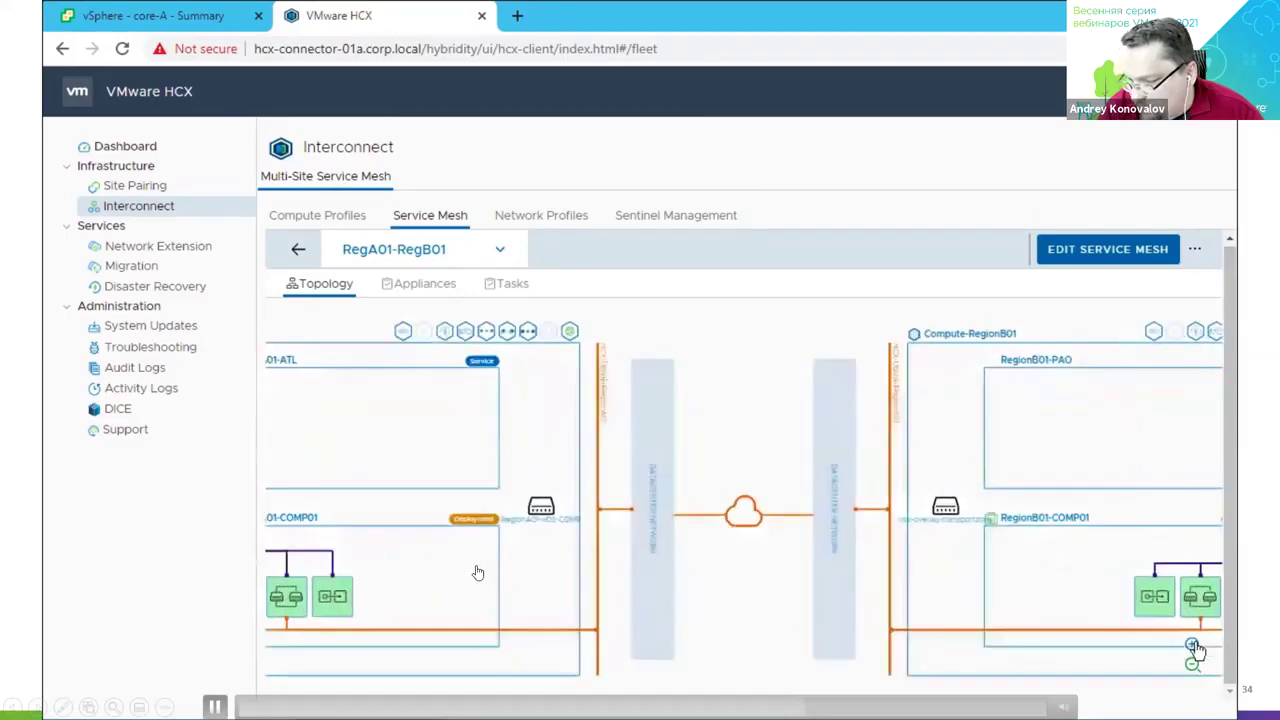
click(1193, 646)
click(1193, 646)
Pan between RegionA01-COMP01 and Compute-RegionB01, then show the appliances the service mesh deployed.
drag(706, 634, 1077, 604)
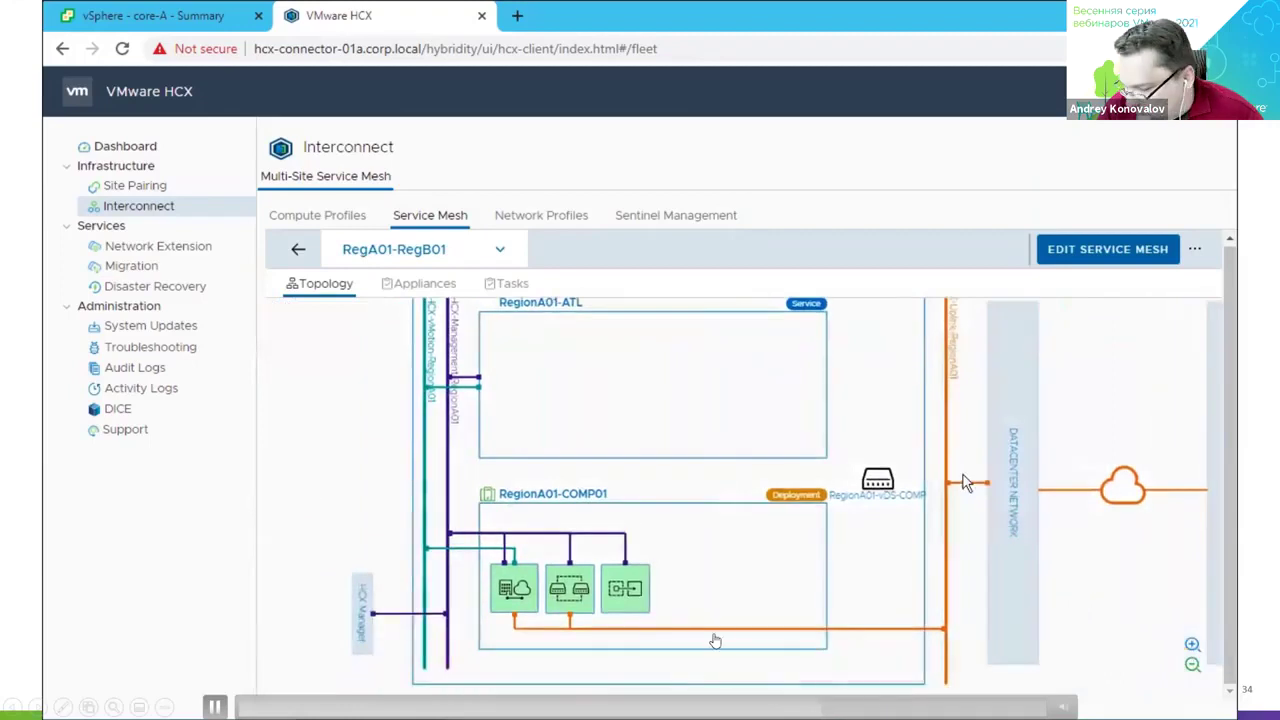
scroll(897, 524, up, 1)
scroll(897, 524, up, 3)
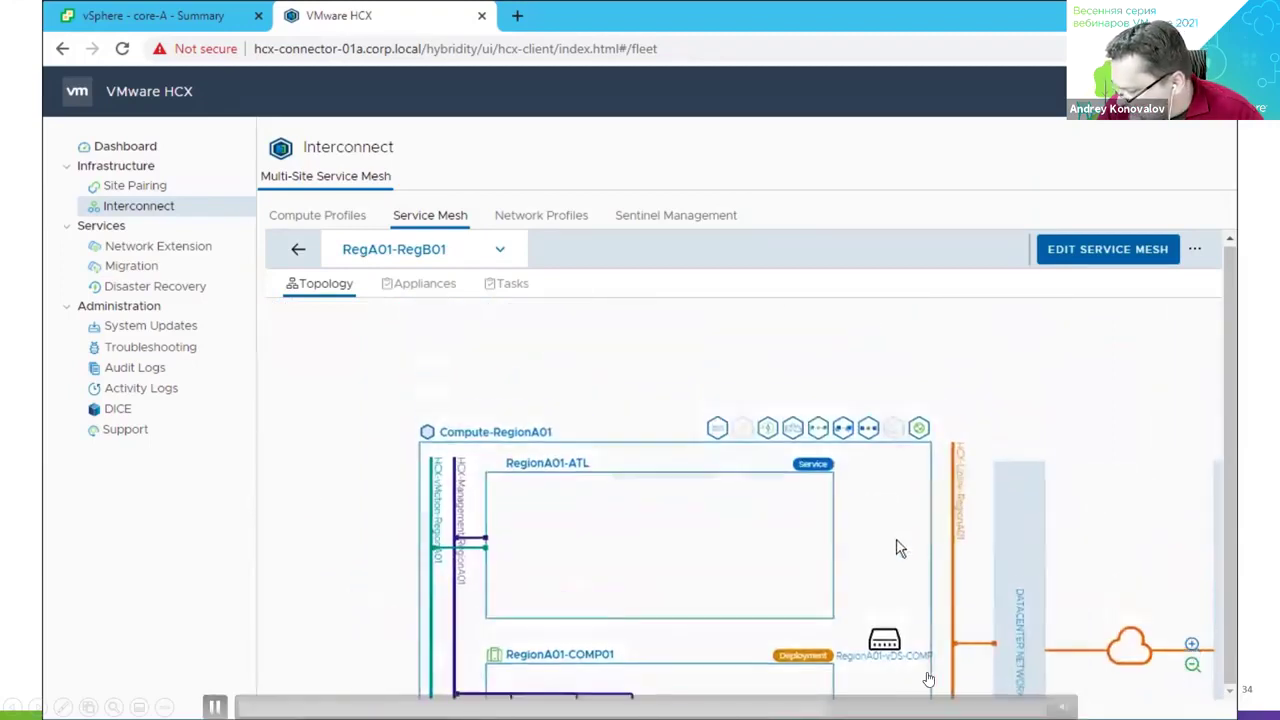
drag(828, 565, 354, 549)
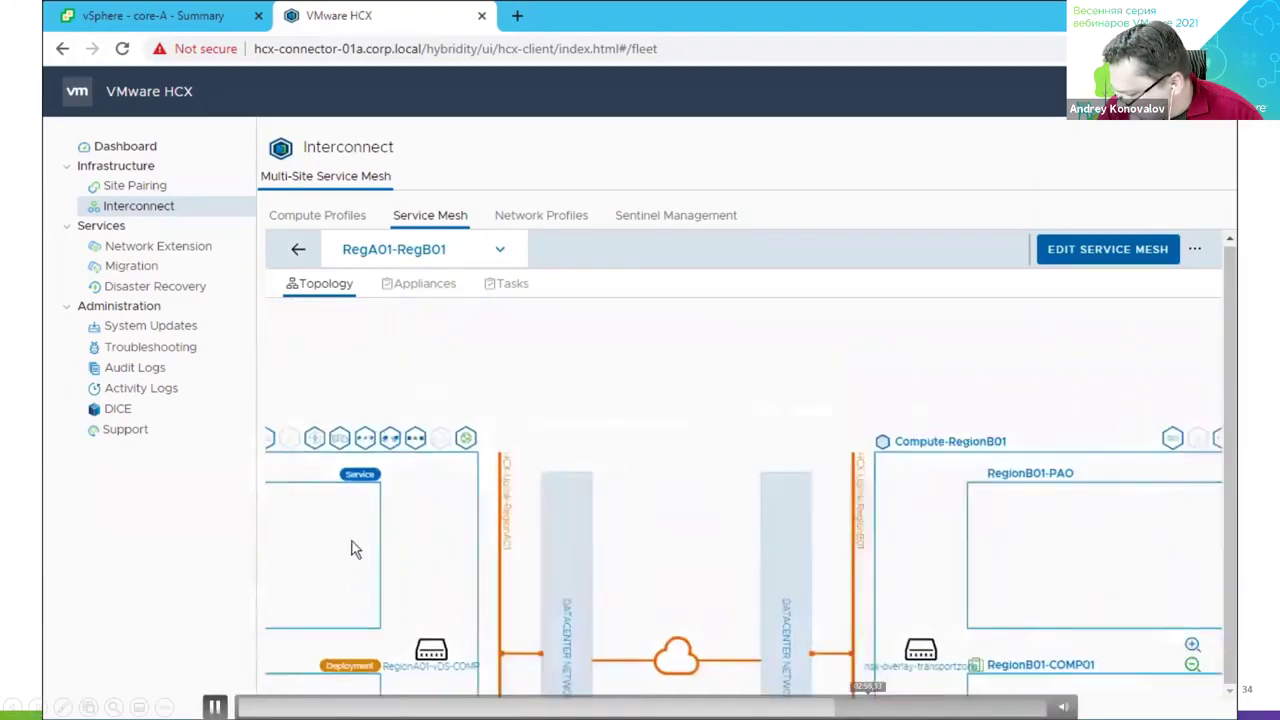
drag(943, 557, 643, 557)
scroll(800, 420, down, 5)
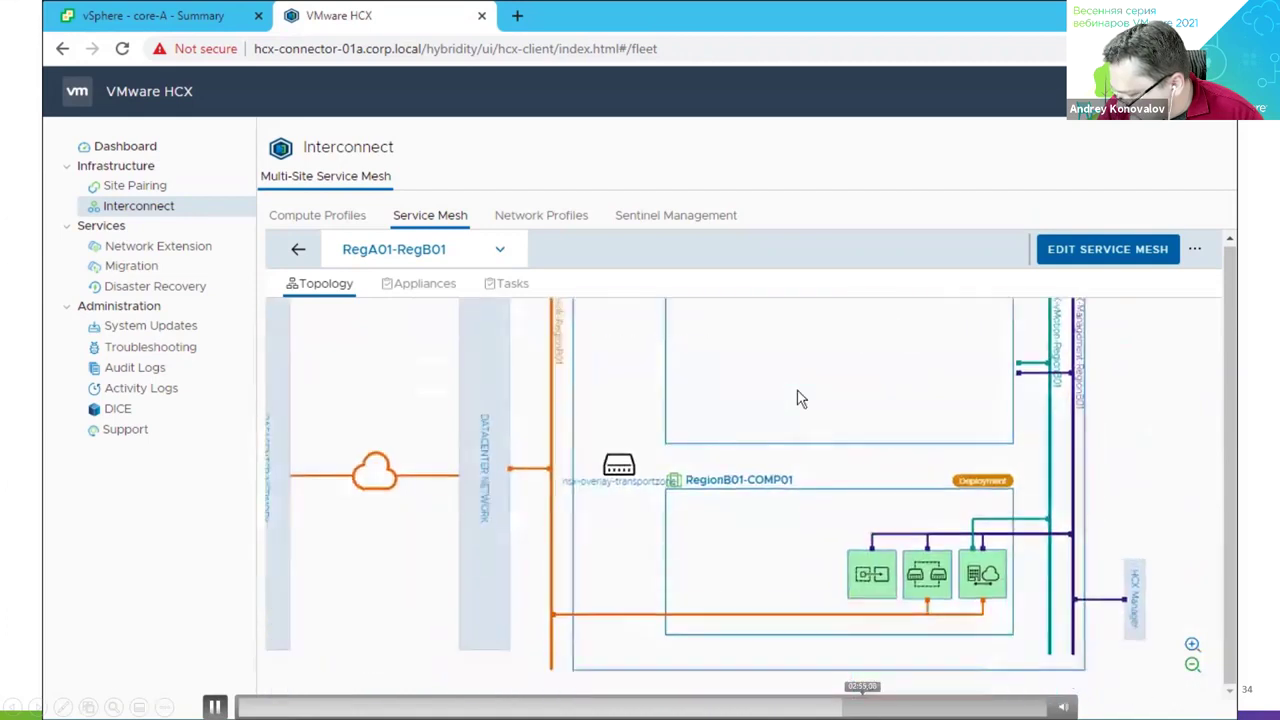
click(405, 288)
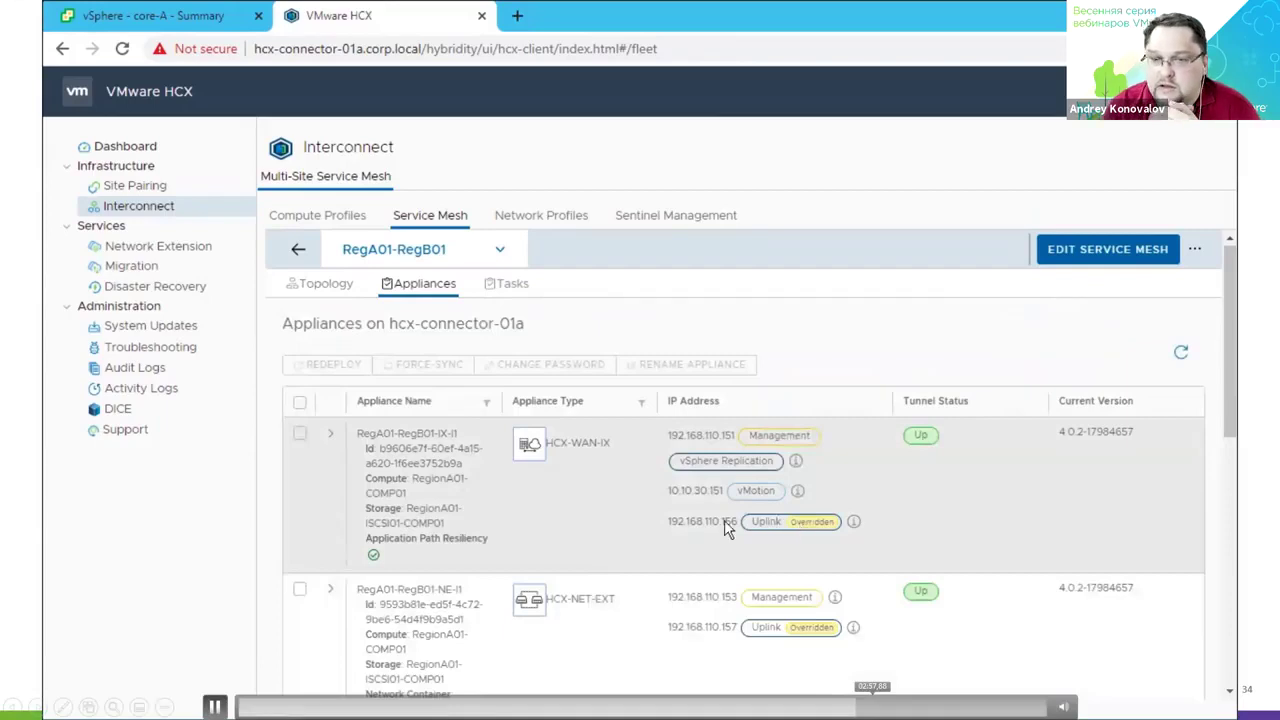
Expand the IX appliance row to show its tunnel details, then return to the vSphere Client.
click(330, 434)
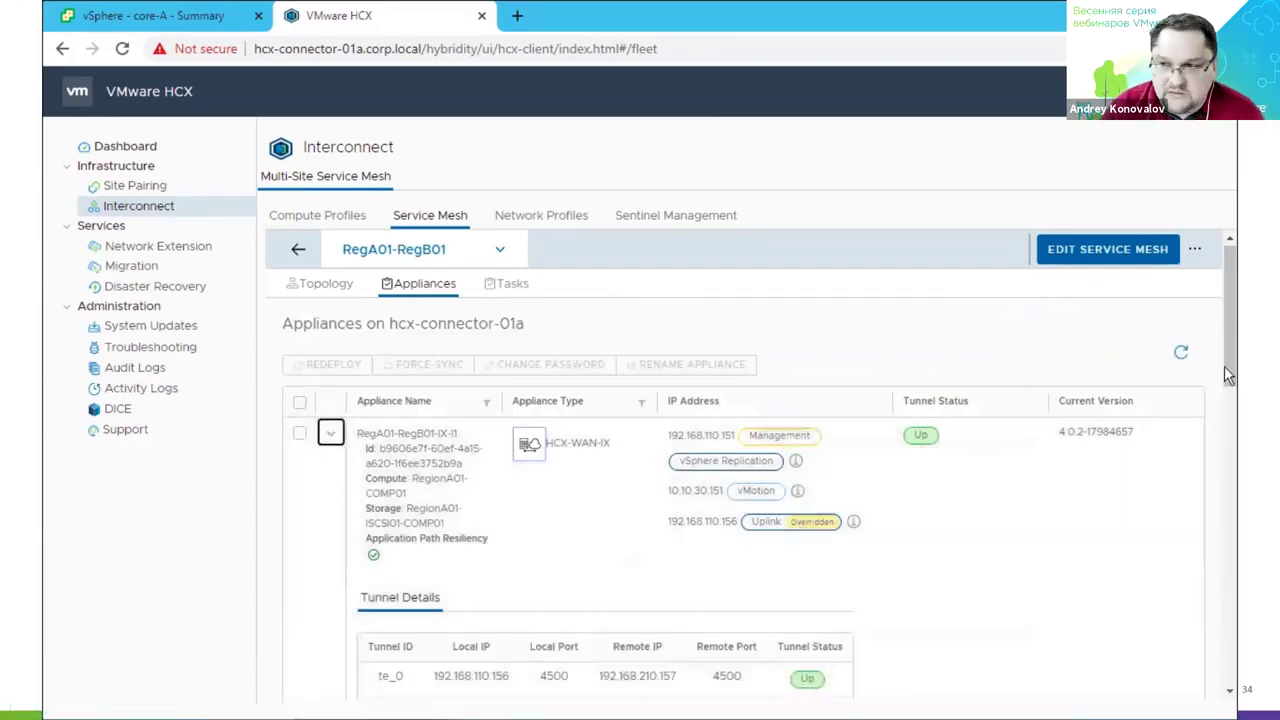
drag(1227, 363, 1228, 418)
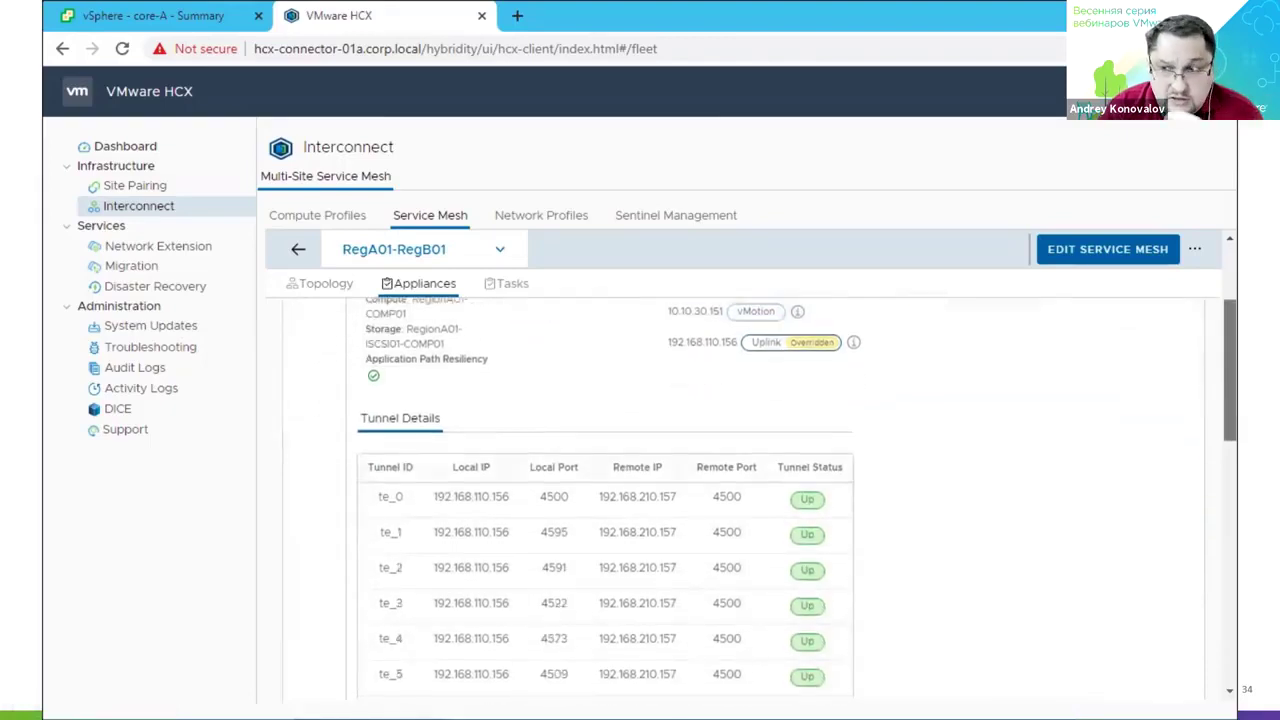
click(1232, 472)
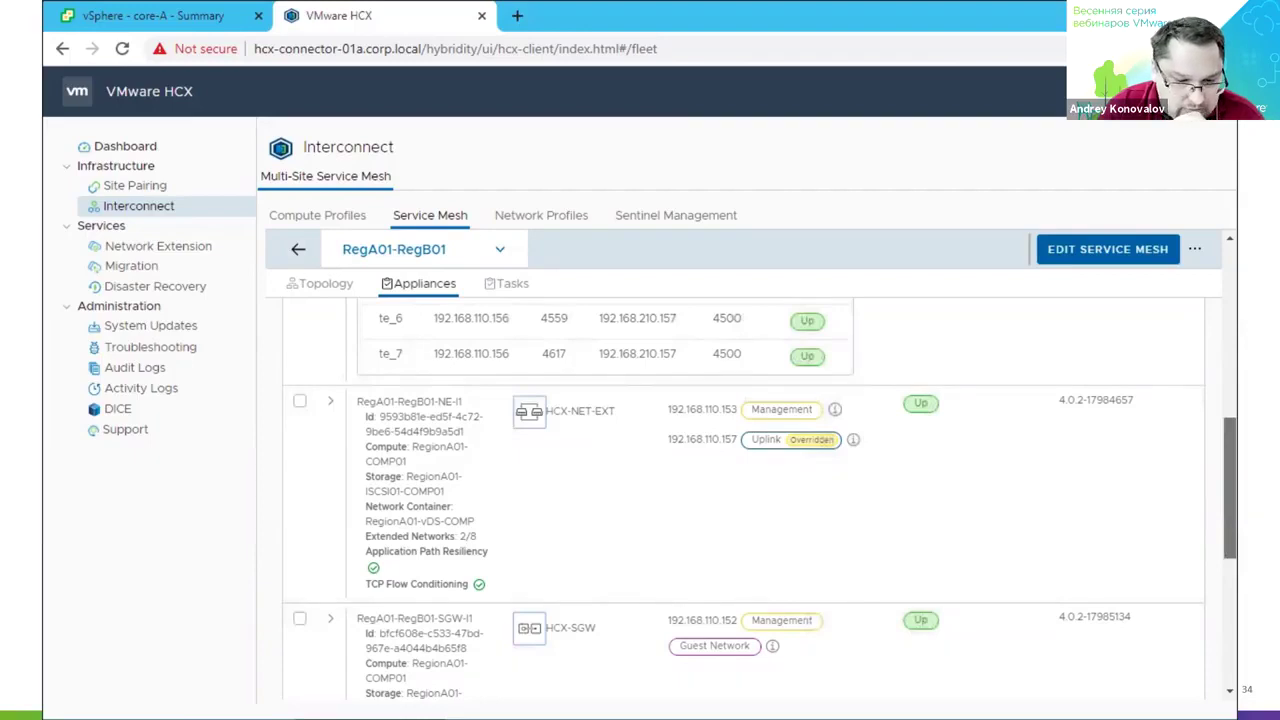
scroll(740, 500, down, 3)
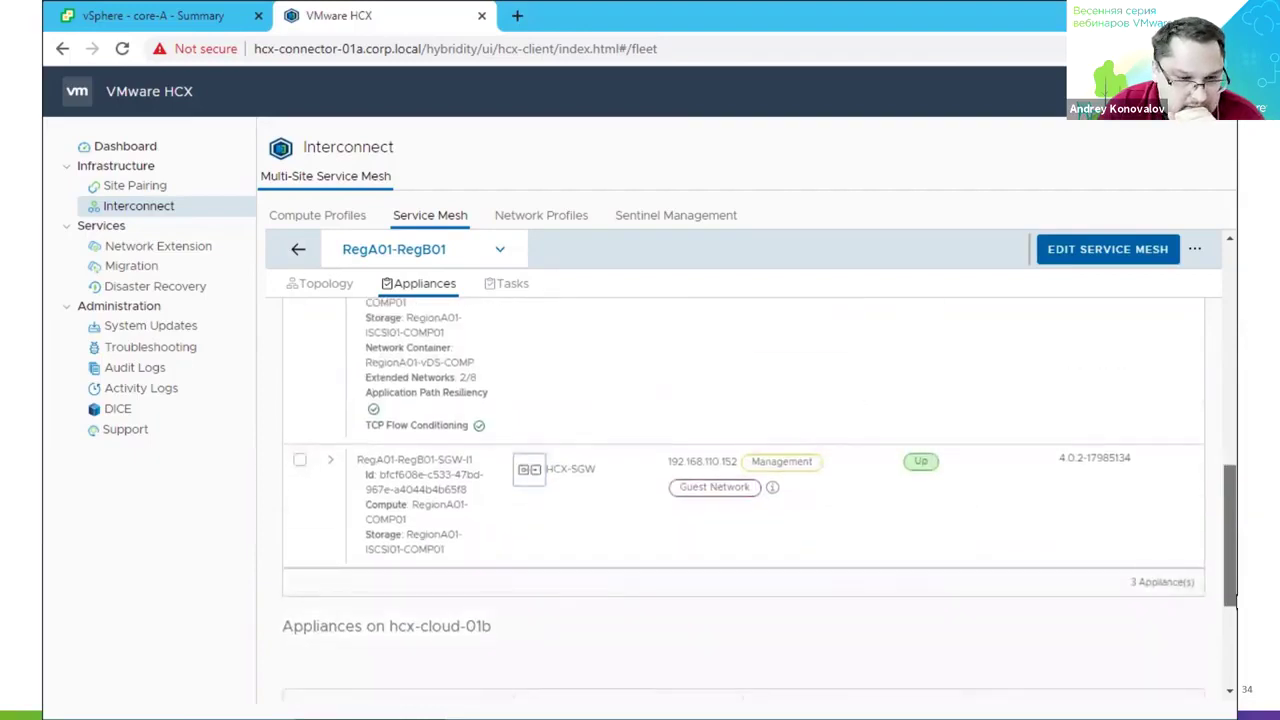
click(155, 15)
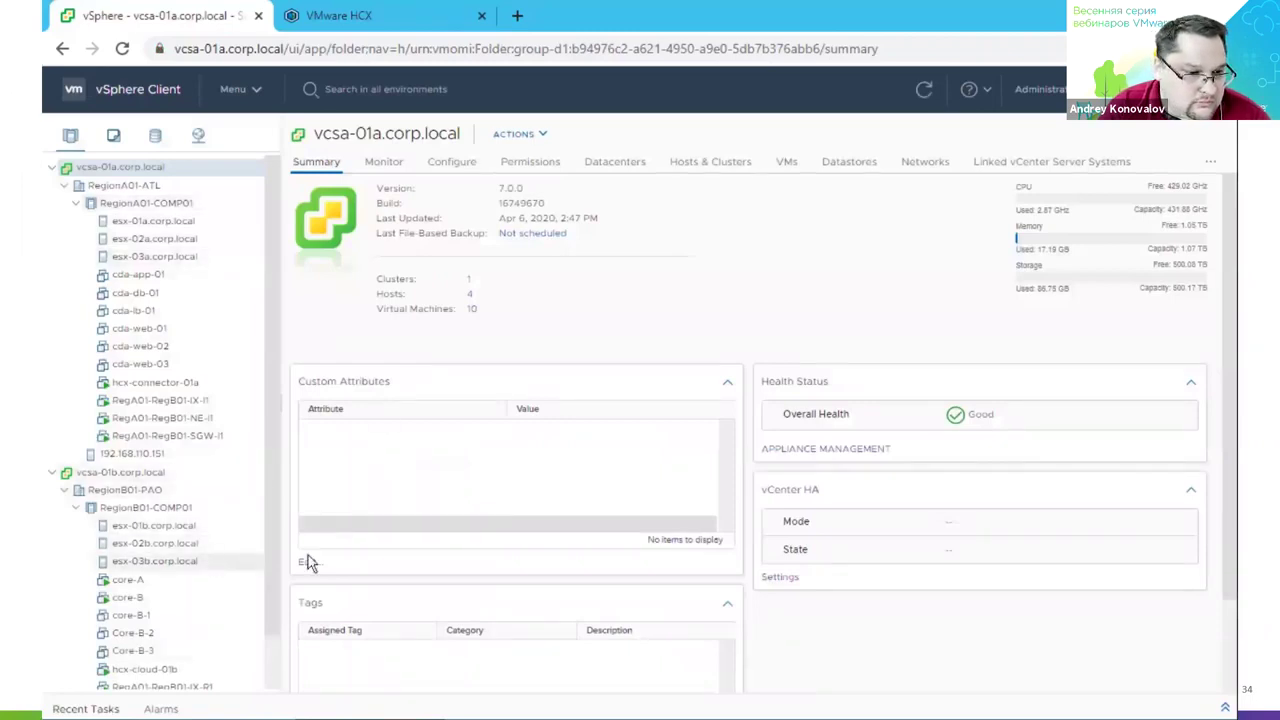
Browse the HCX appliance VM summaries and list all 15 IPs of RegA01-RegB01-IX-I1, marking 192.168.110.151.
click(214, 392)
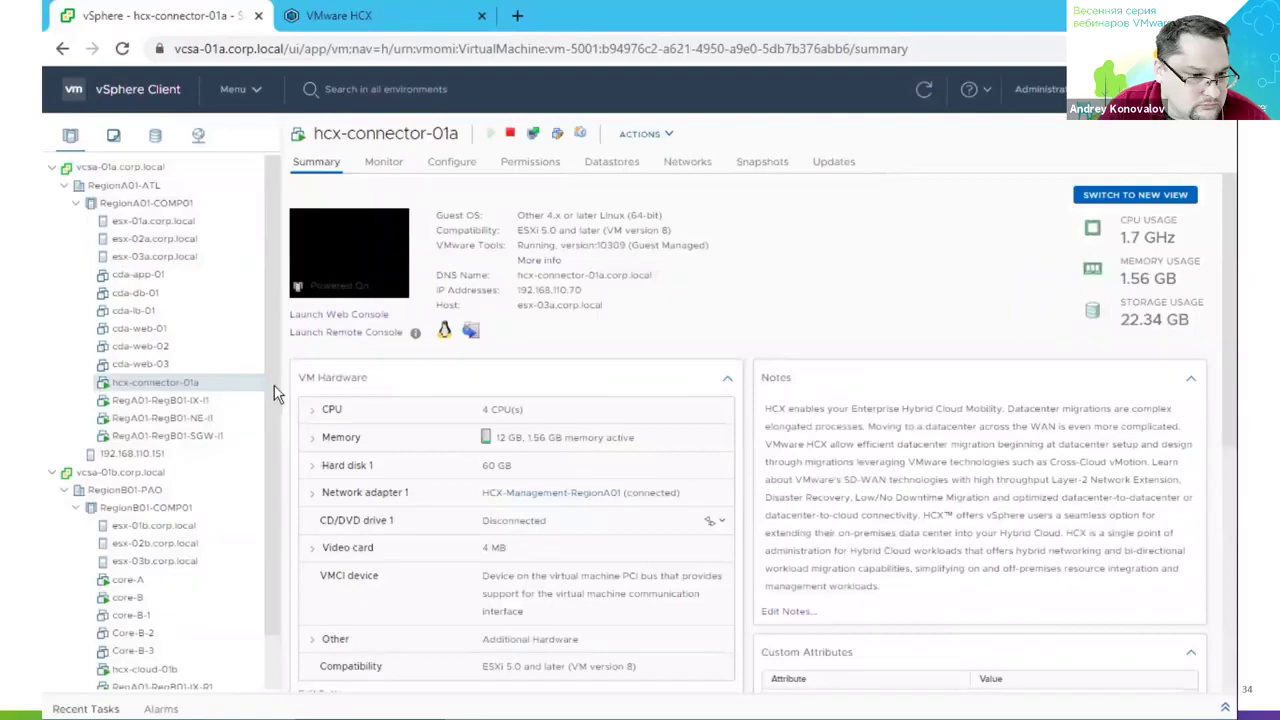
scroll(275, 470, down, 1)
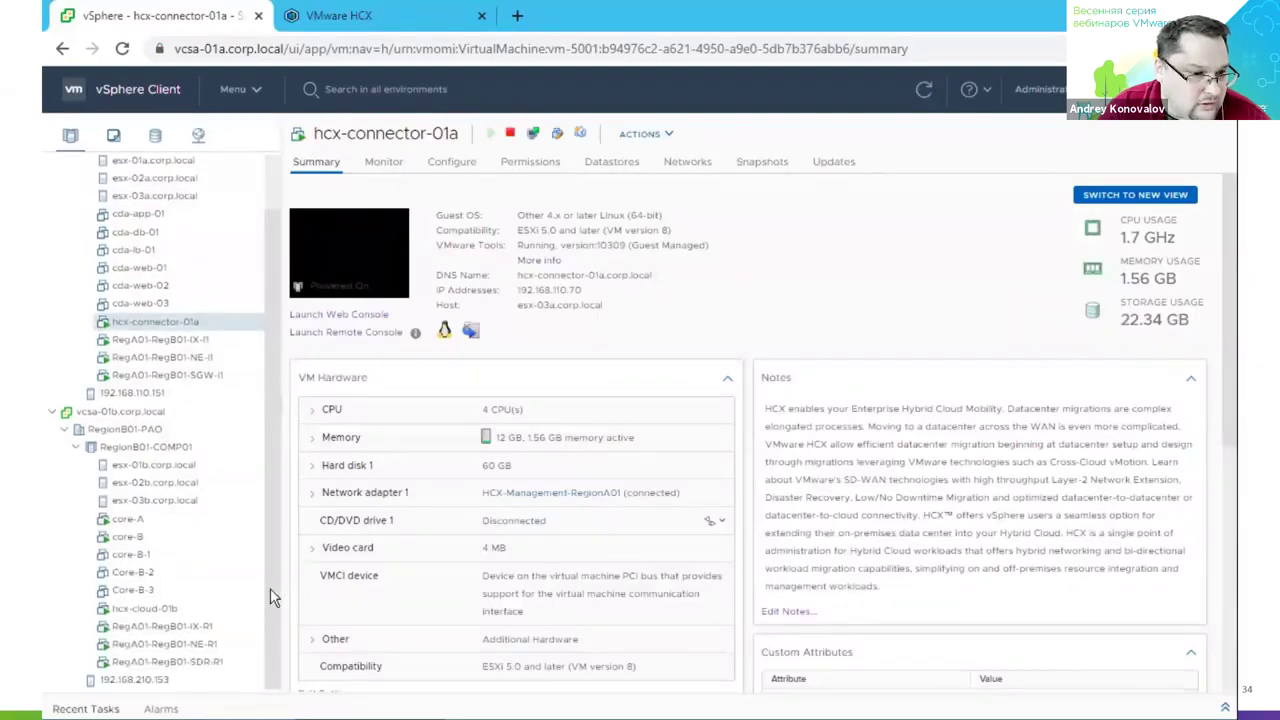
click(224, 620)
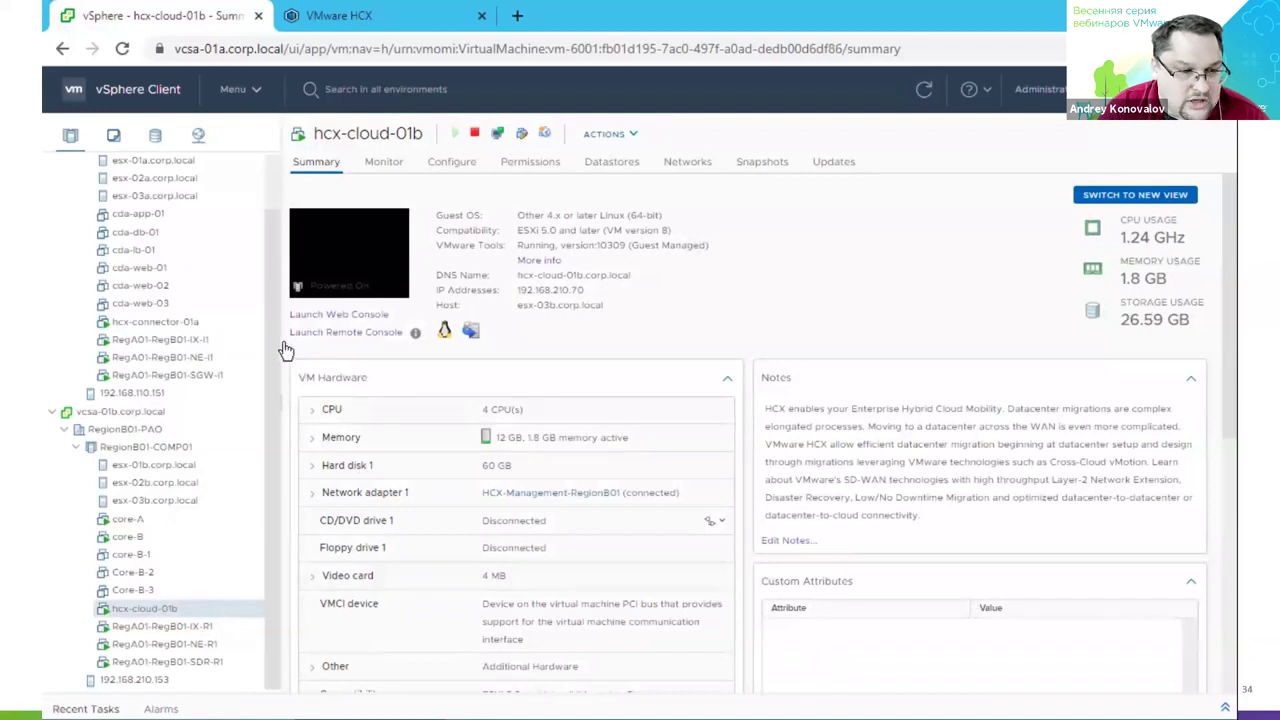
click(223, 339)
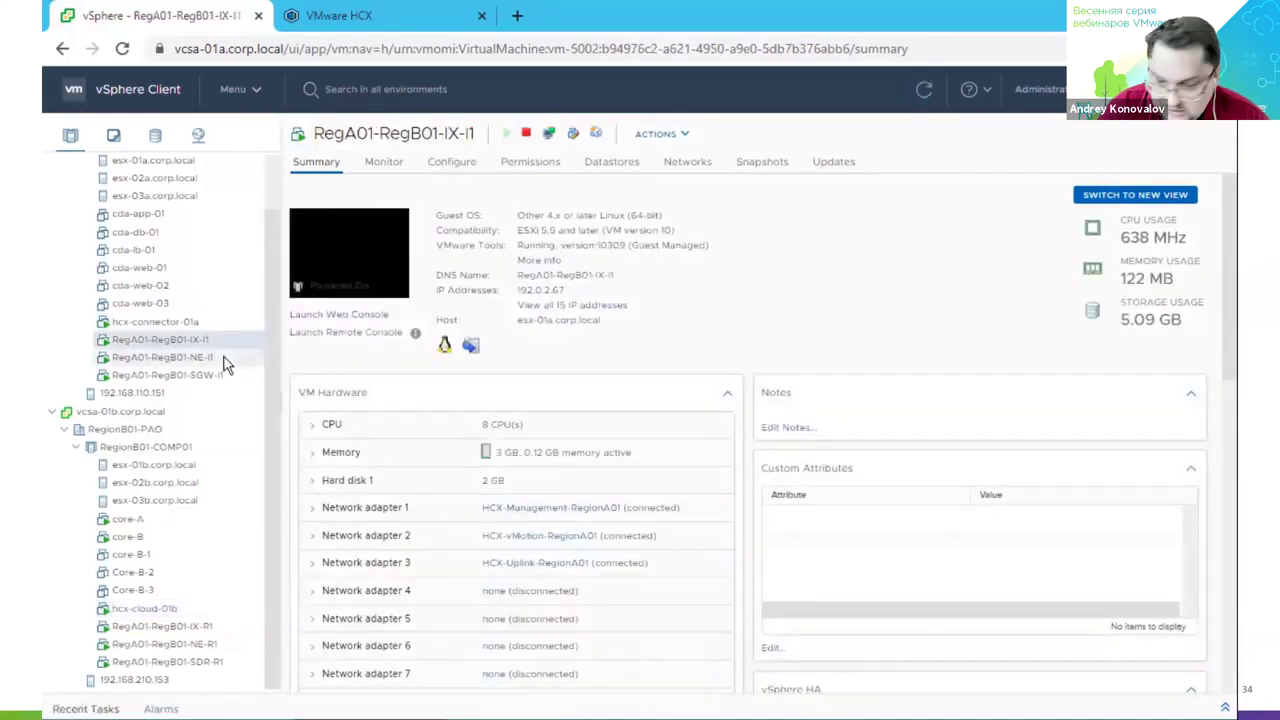
click(225, 363)
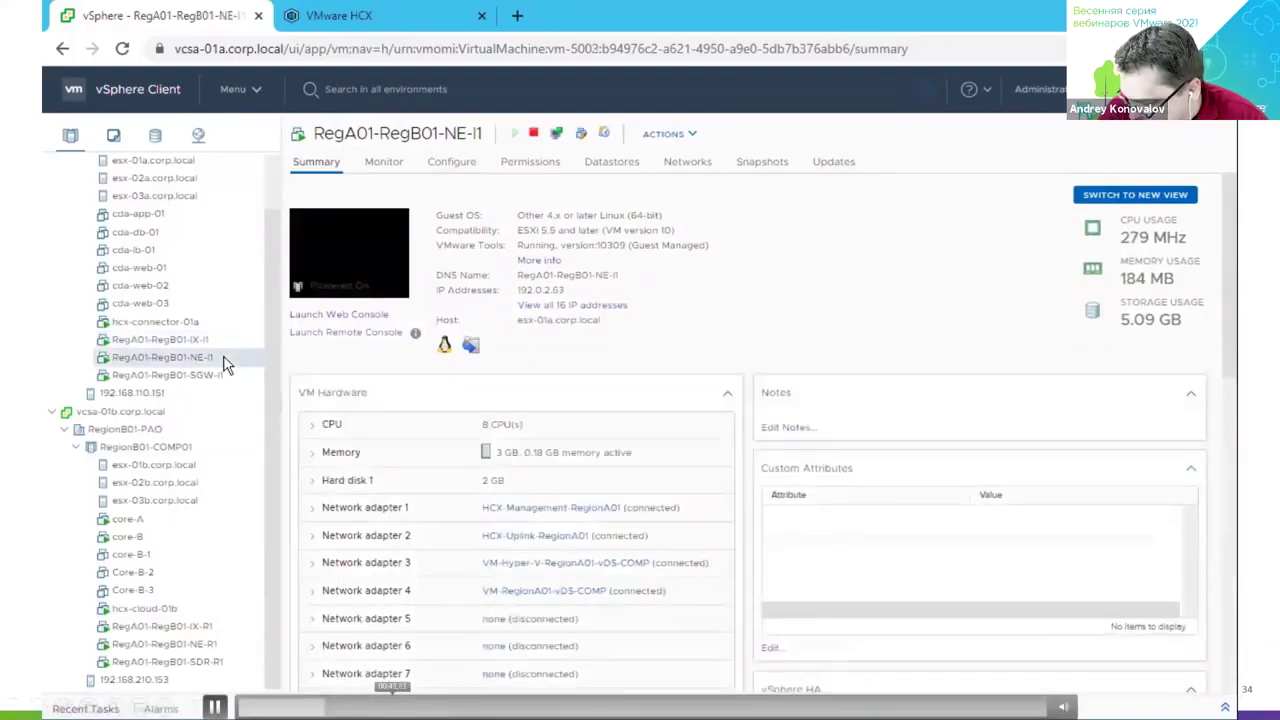
click(150, 455)
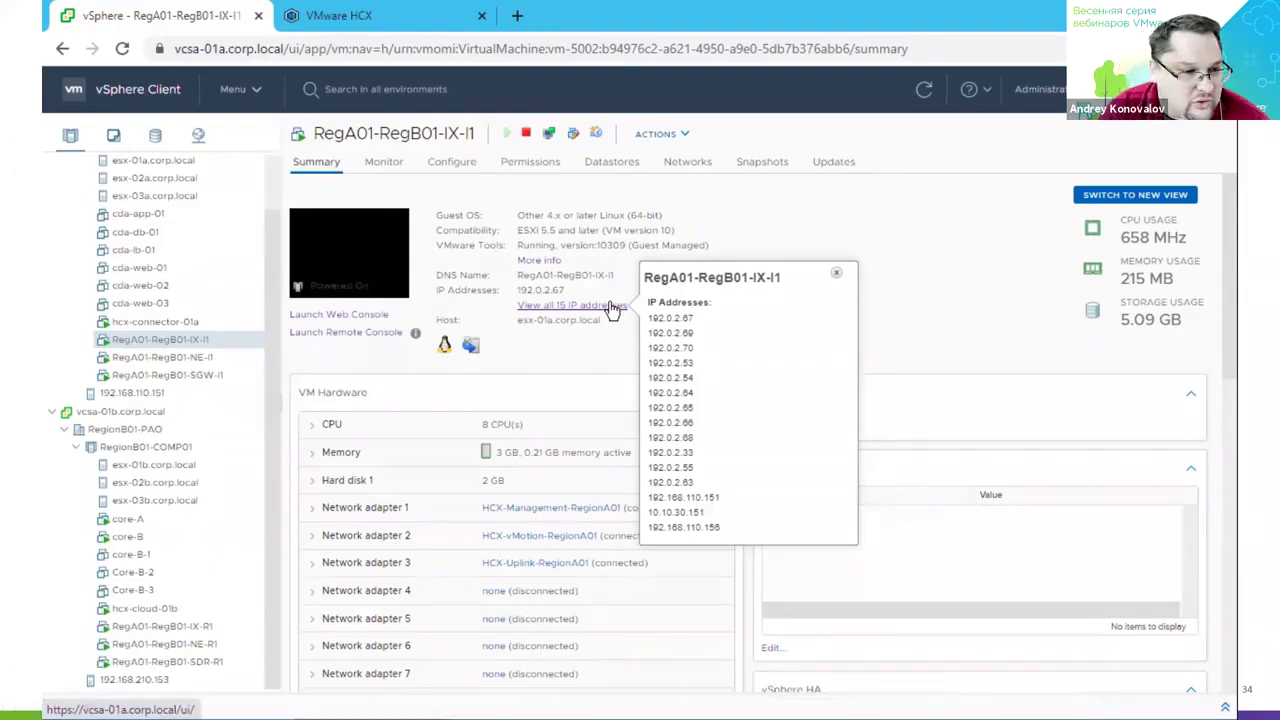
drag(649, 497, 734, 504)
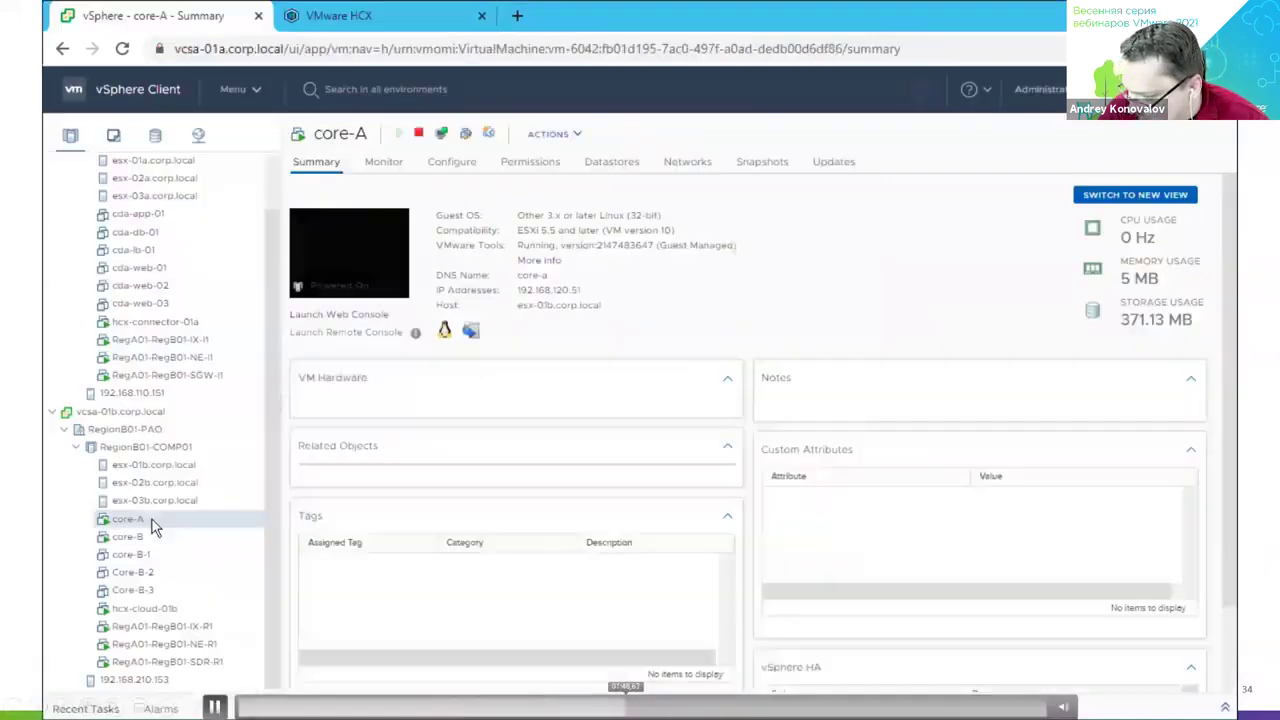
Open the actions menu for the core-A VM in the vSphere Client.
right_click(151, 523)
mouse_move(190, 705)
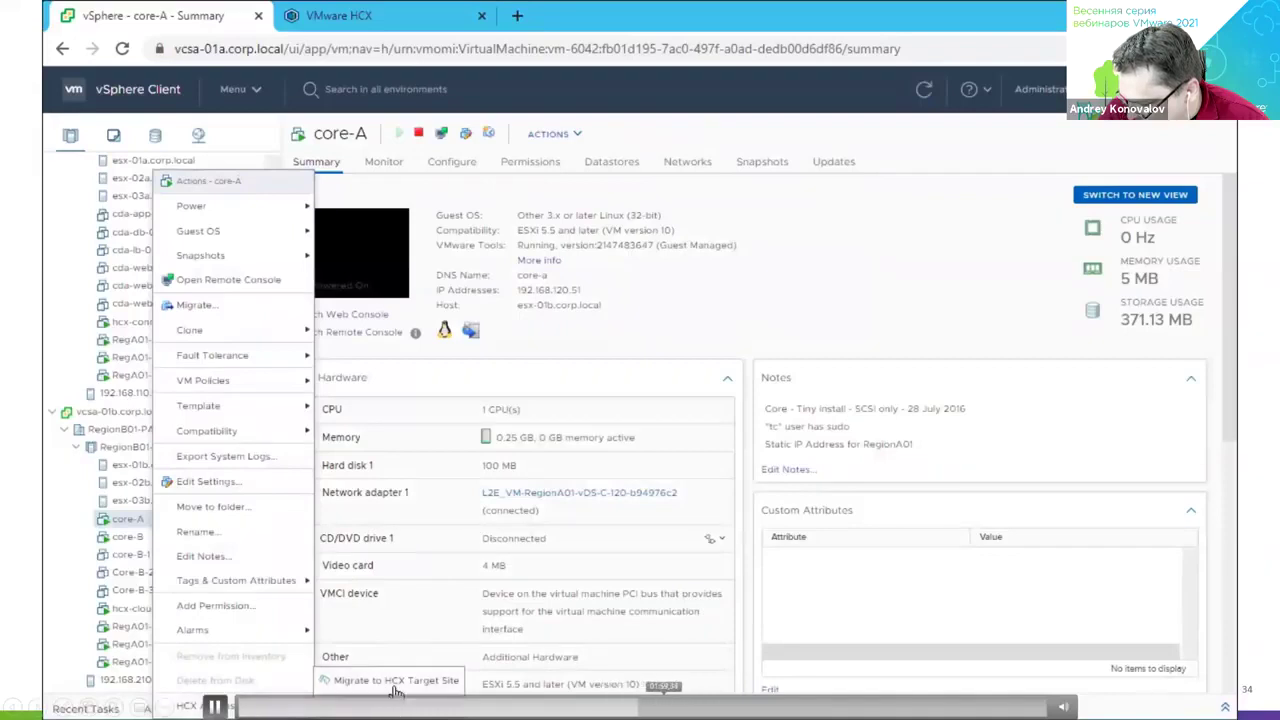
click(578, 308)
click(578, 308)
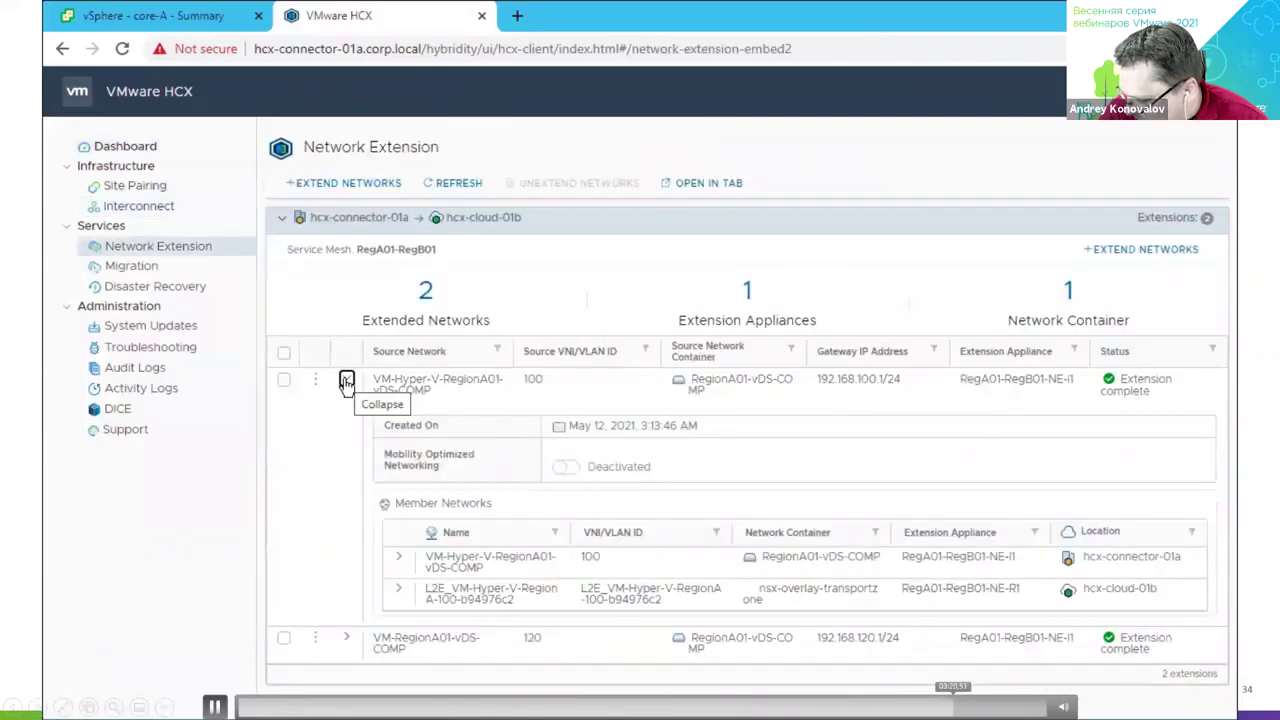
key(space)
key(space)
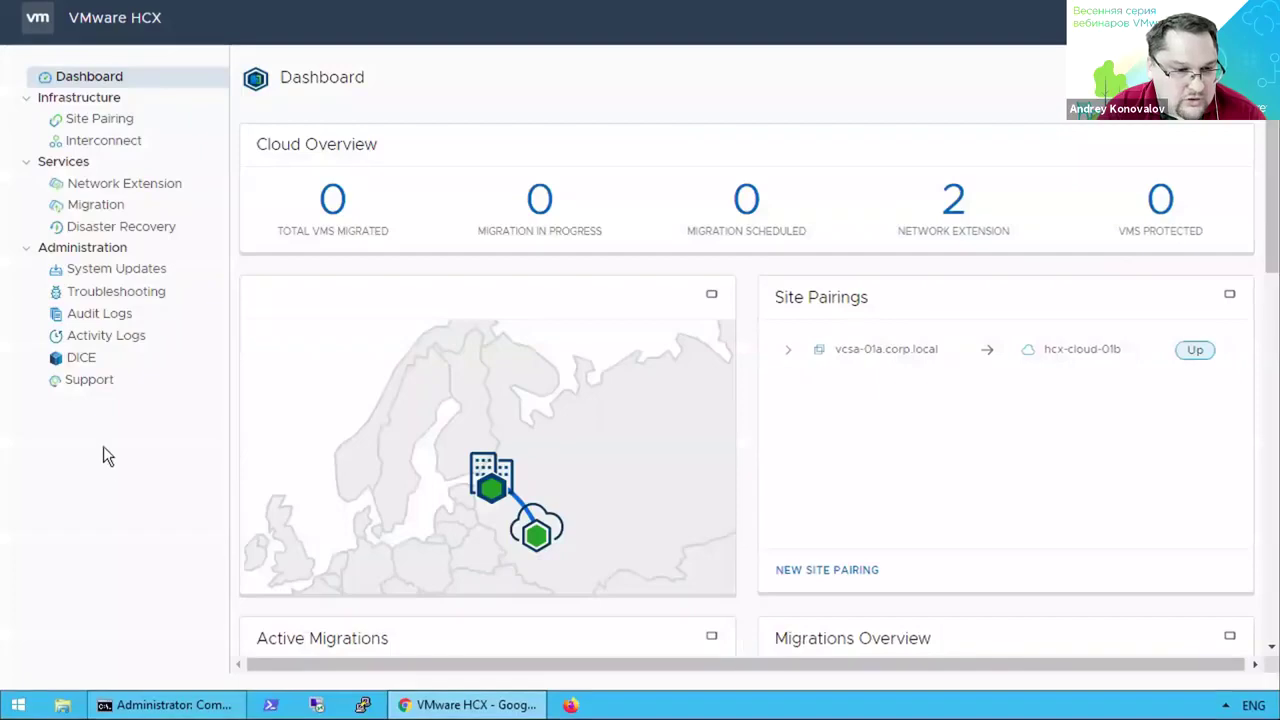
Return to the HCX tab and open the Migration management page.
key(ctrl+Tab)
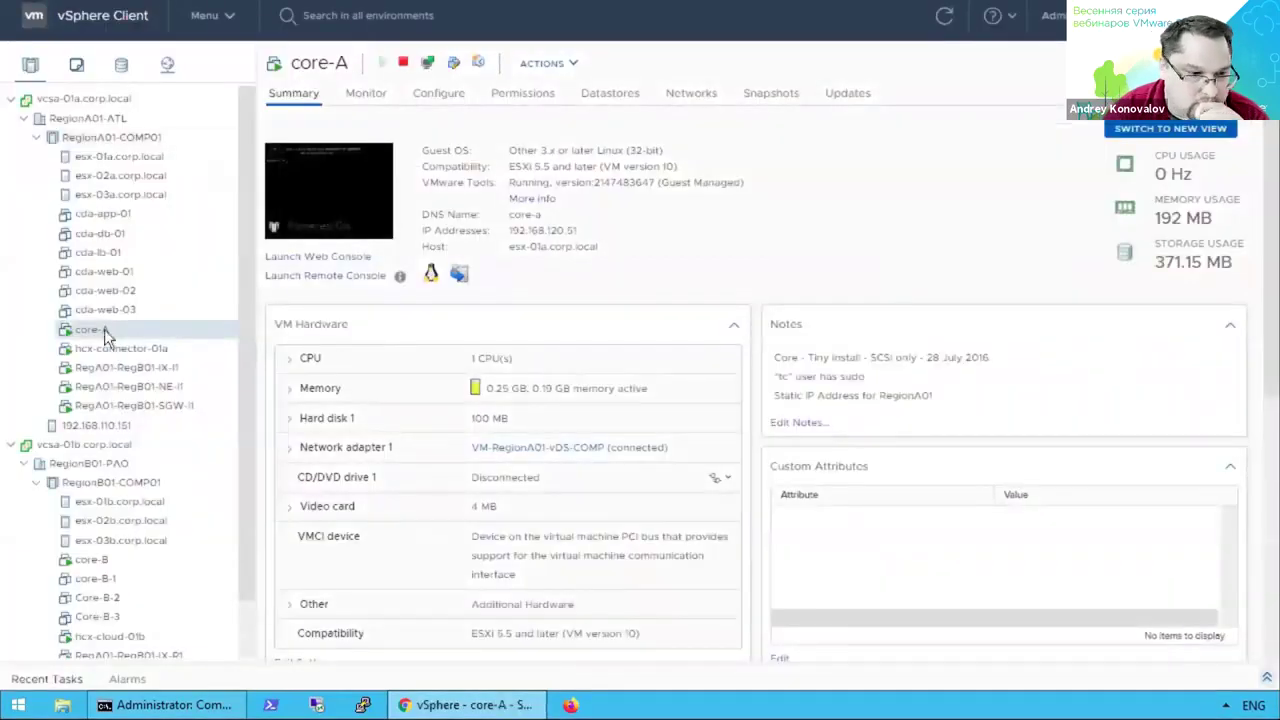
key(ctrl+Tab)
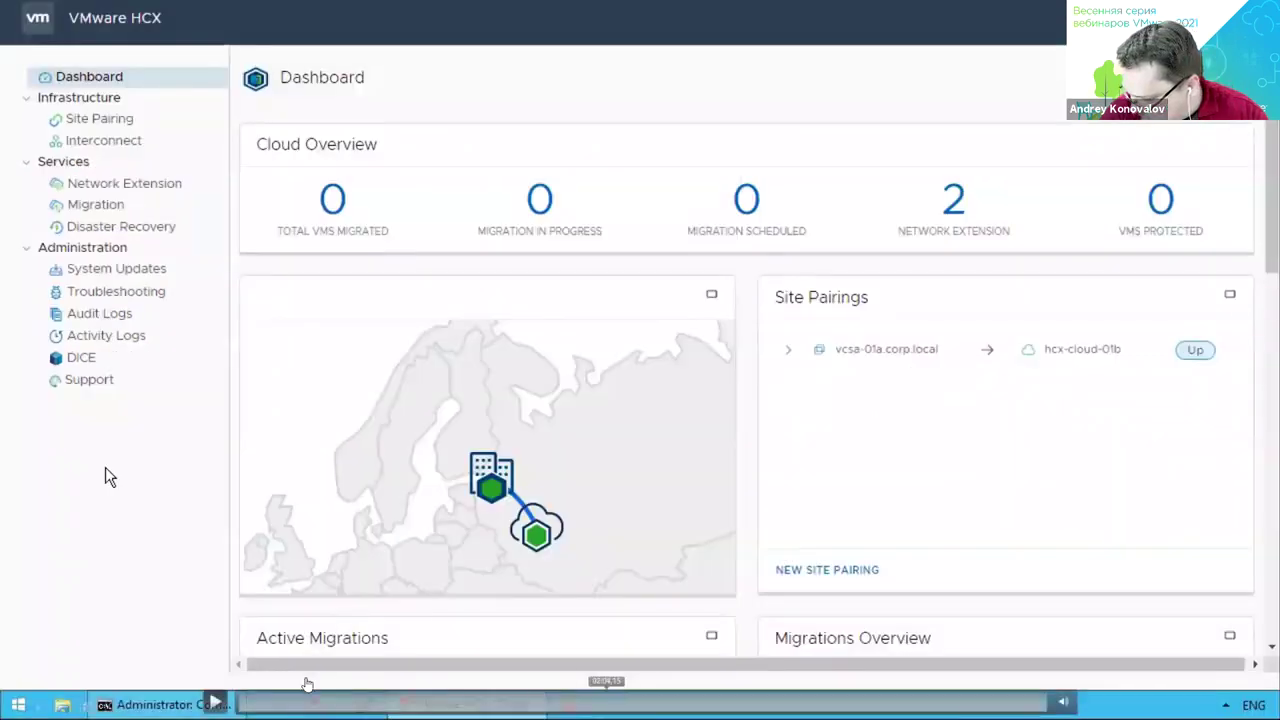
click(113, 213)
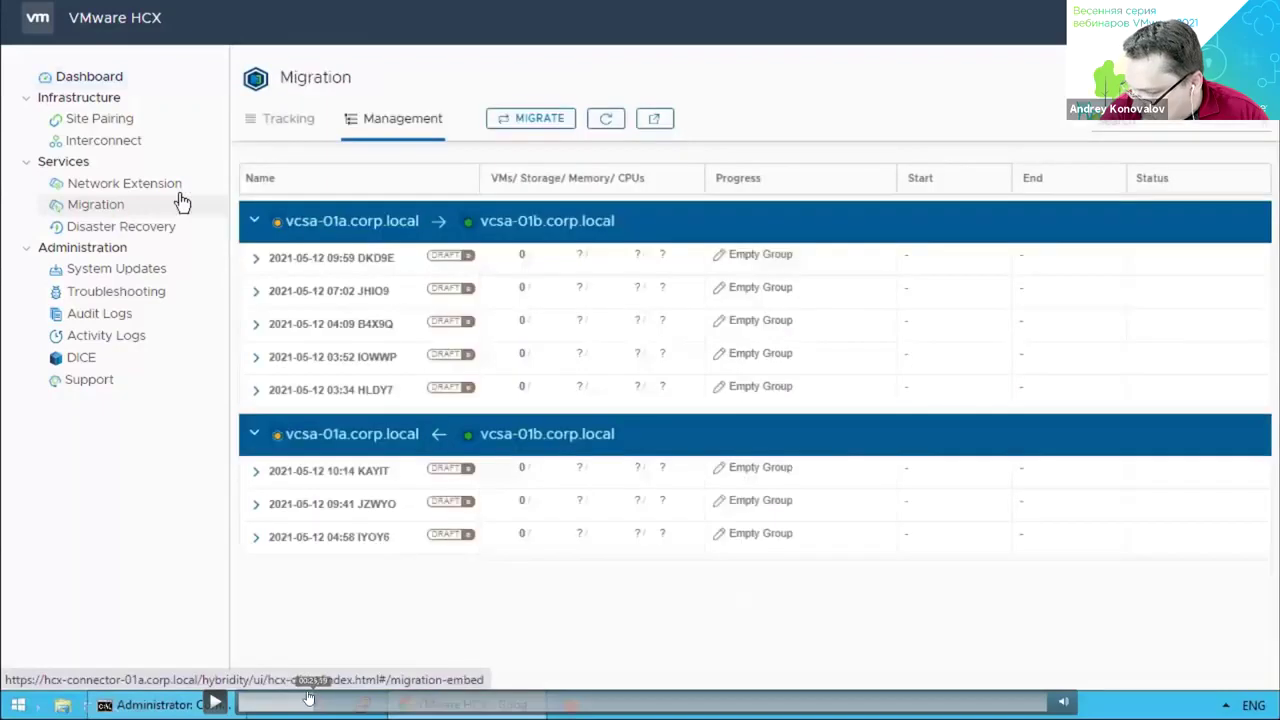
Start a new vcsa-01a to vcsa-01b migration and add only core-A to it.
click(540, 122)
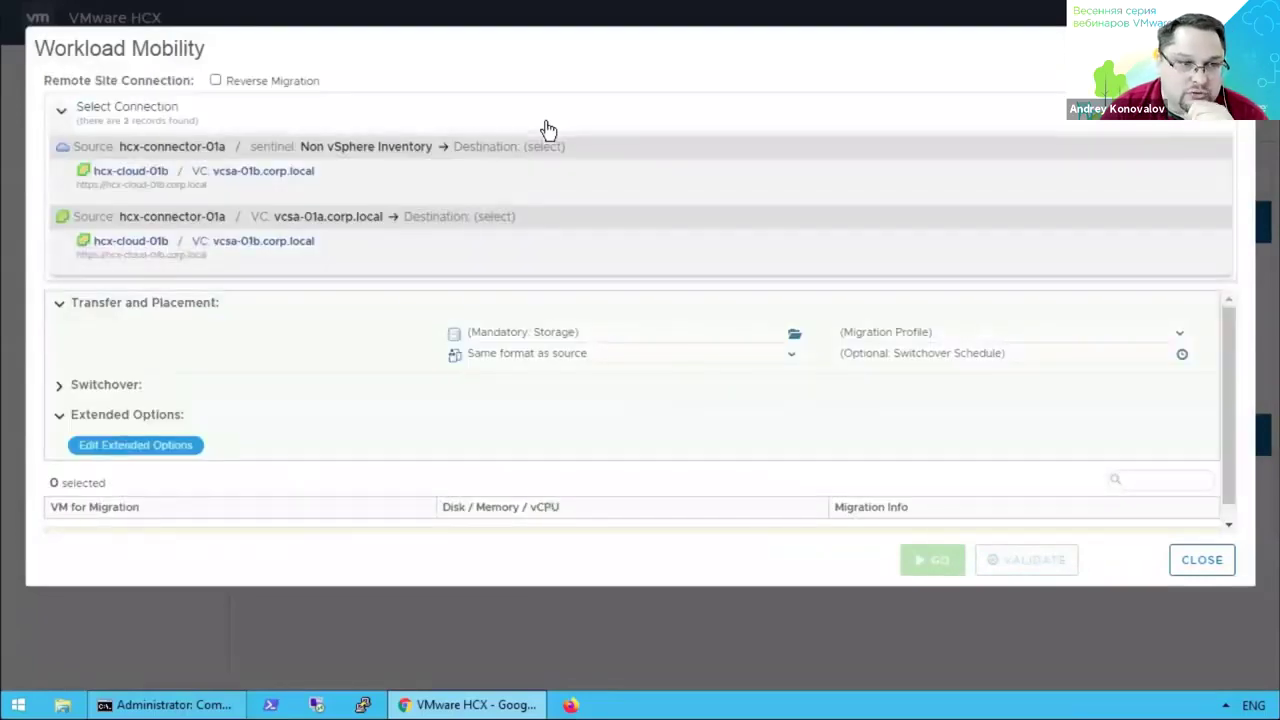
click(380, 264)
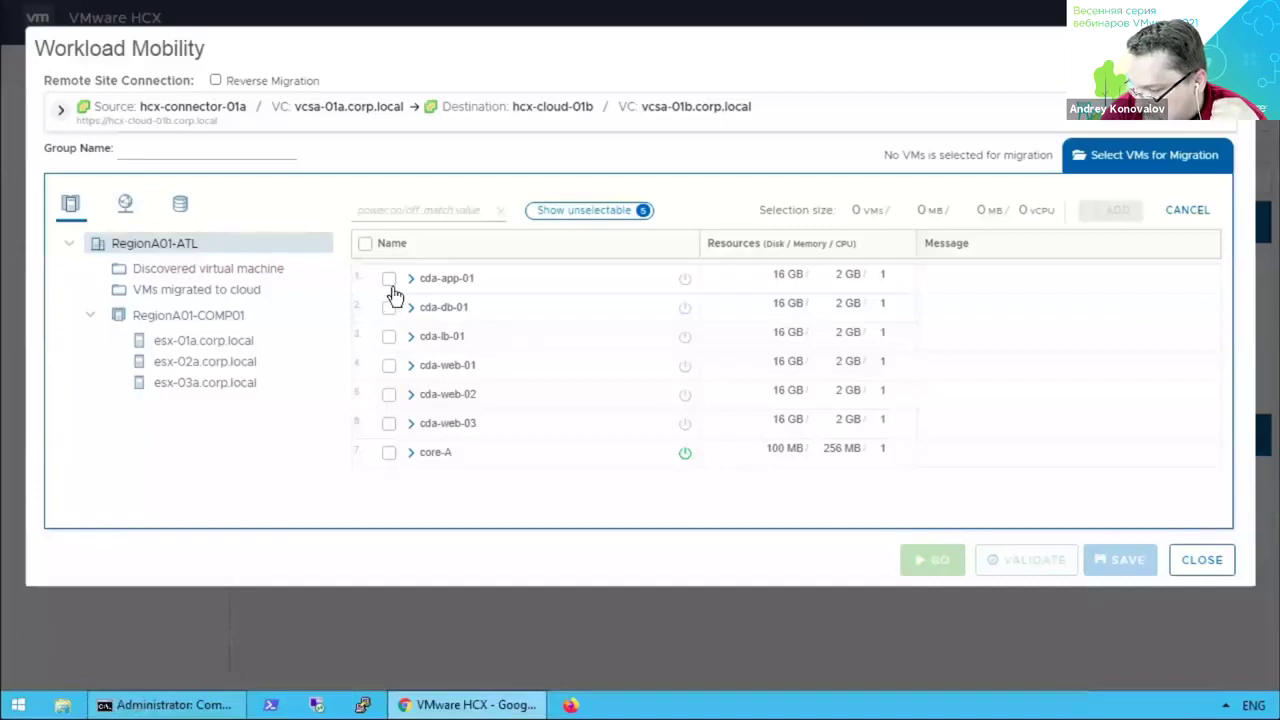
click(389, 396)
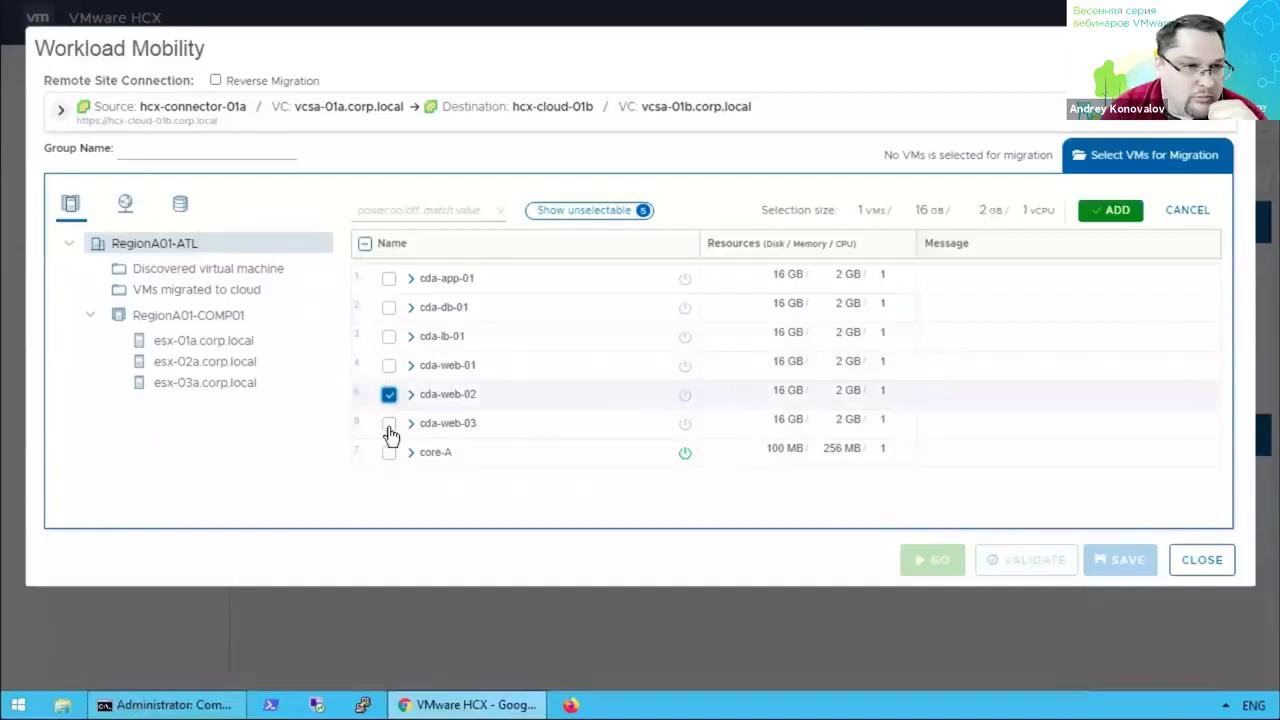
click(389, 424)
click(390, 454)
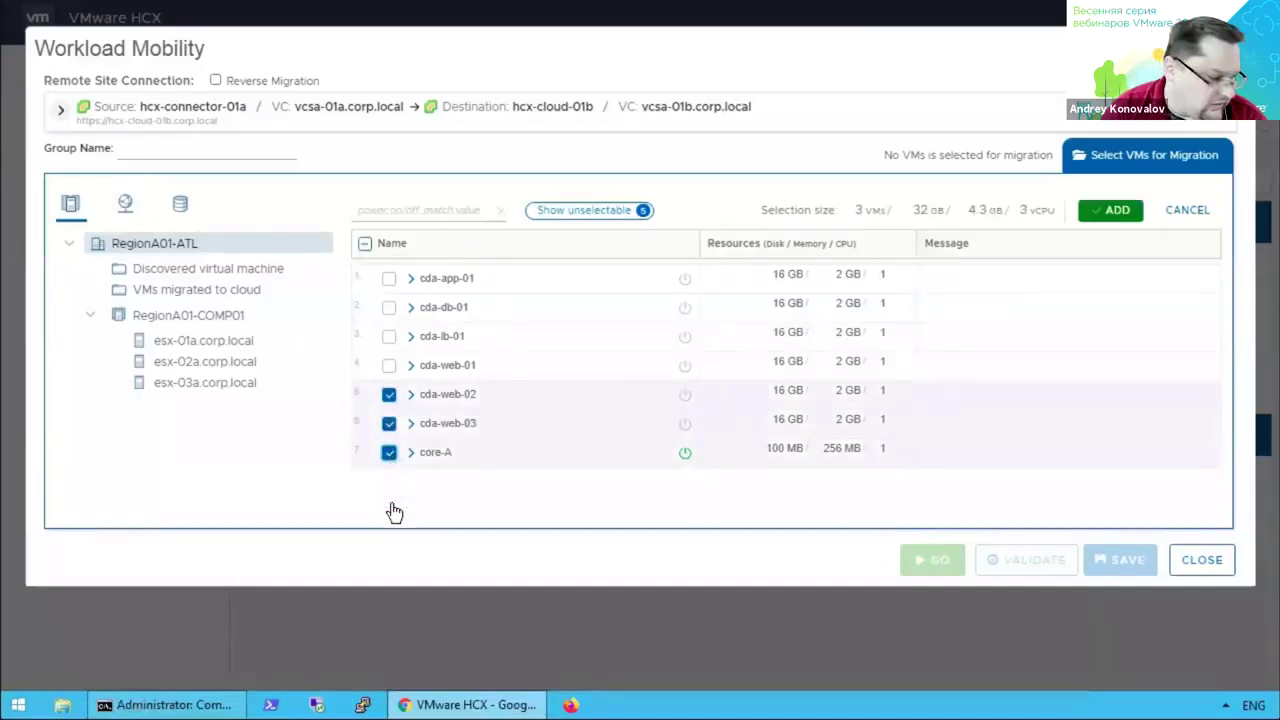
click(389, 424)
click(389, 395)
click(411, 453)
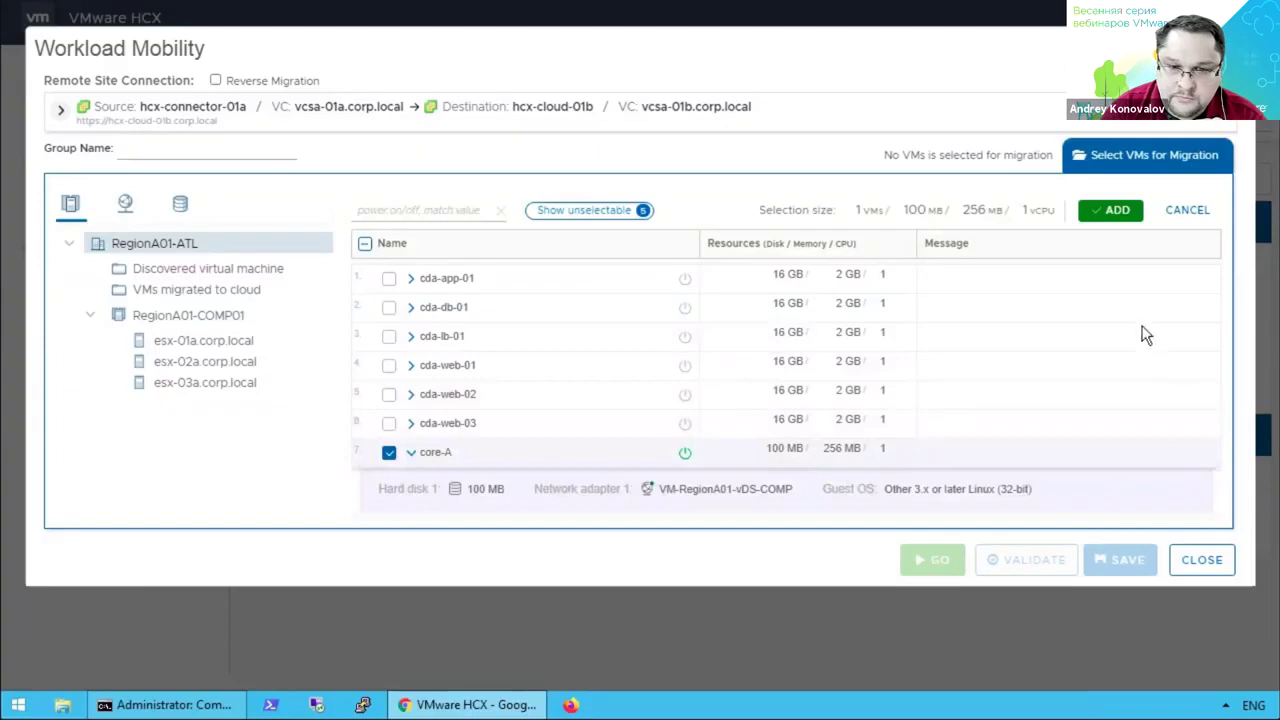
click(1117, 214)
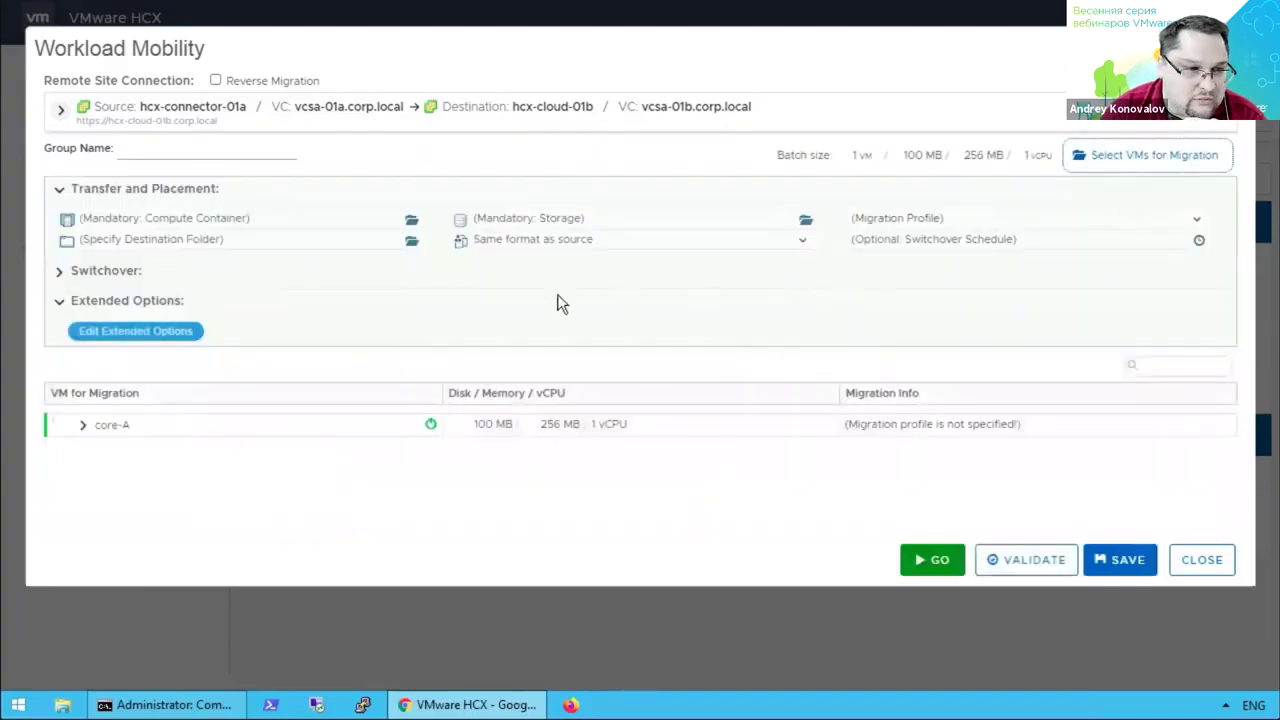
Target core-A at the RegionB01-COMP01 cluster and RegionB01-ISCSI01-COMP01 datastore.
click(412, 220)
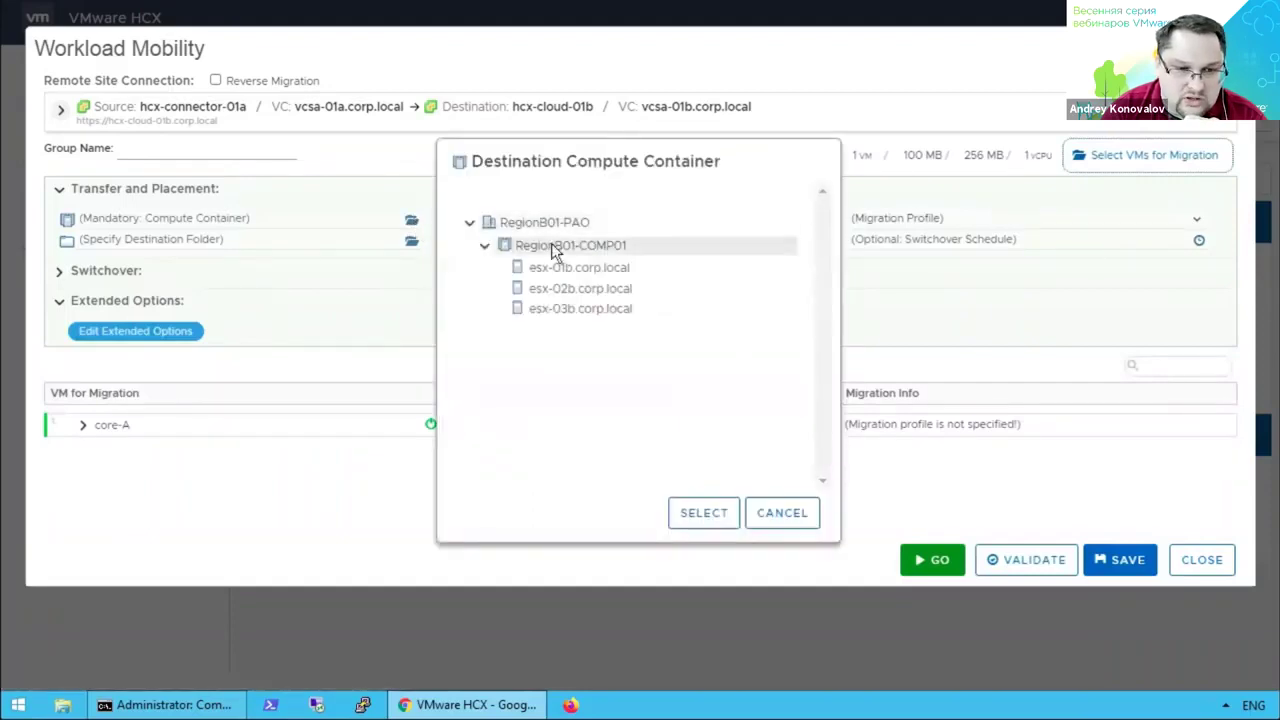
click(551, 245)
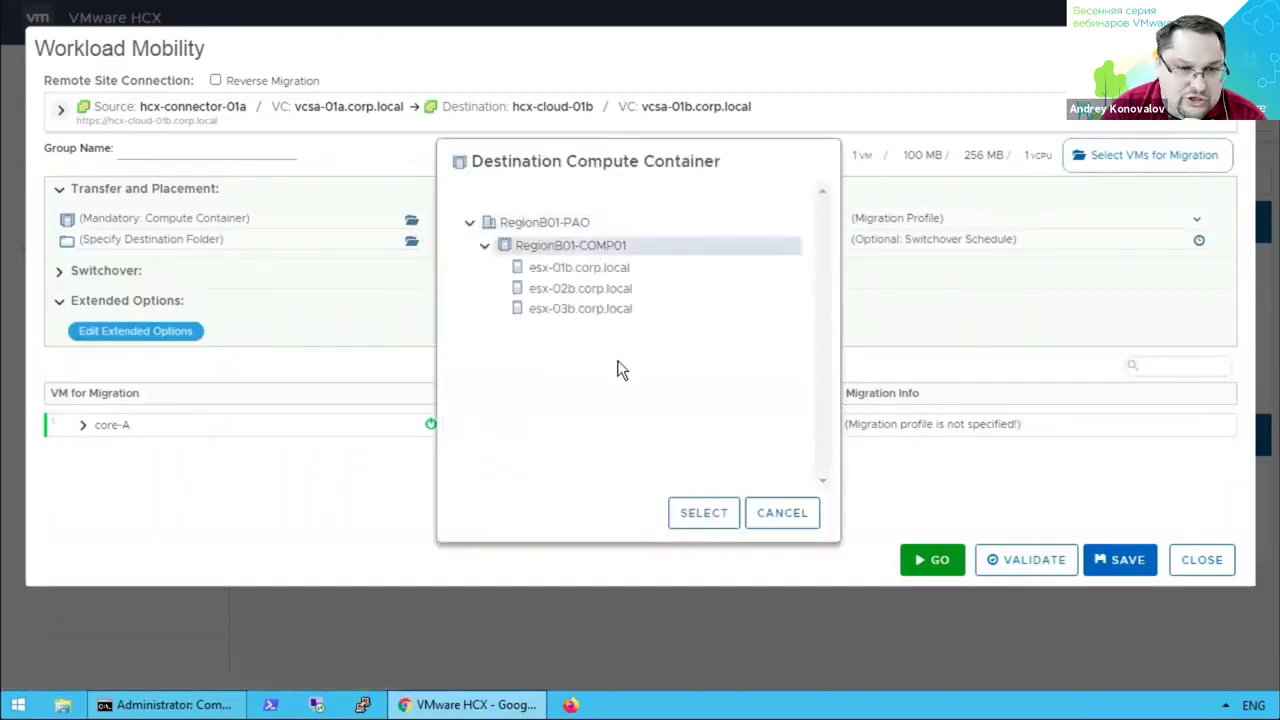
click(689, 524)
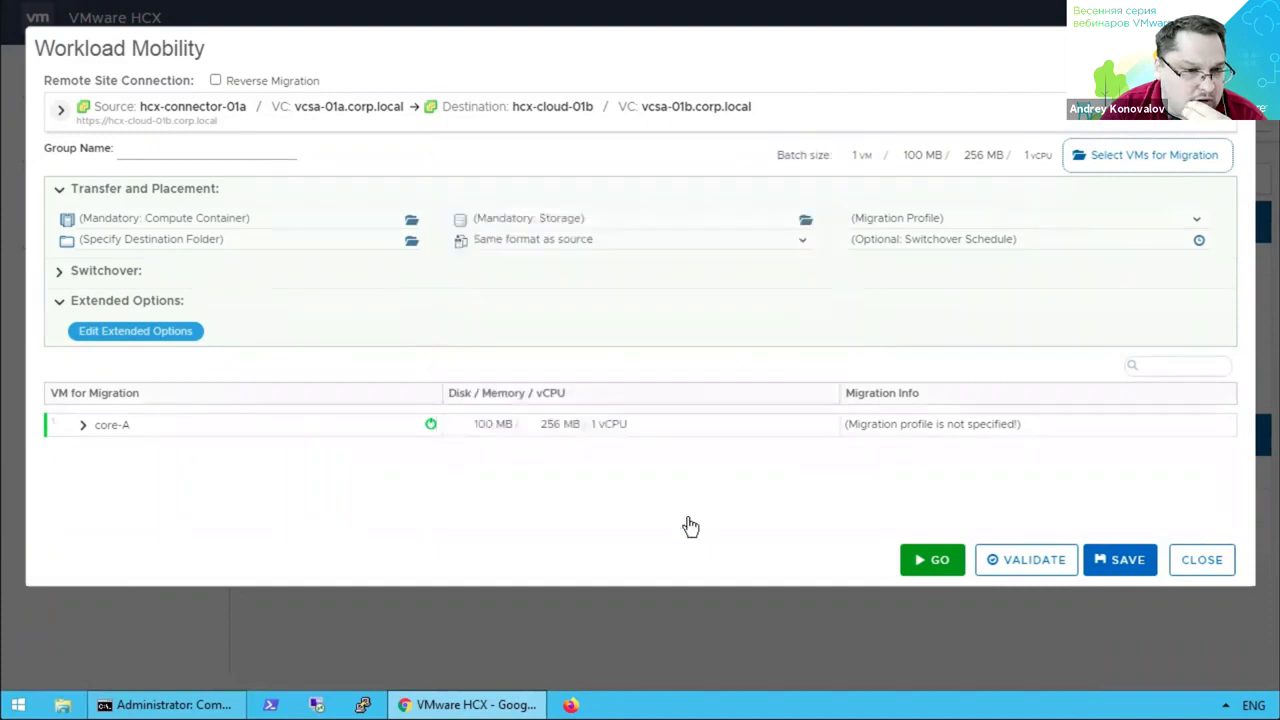
click(805, 222)
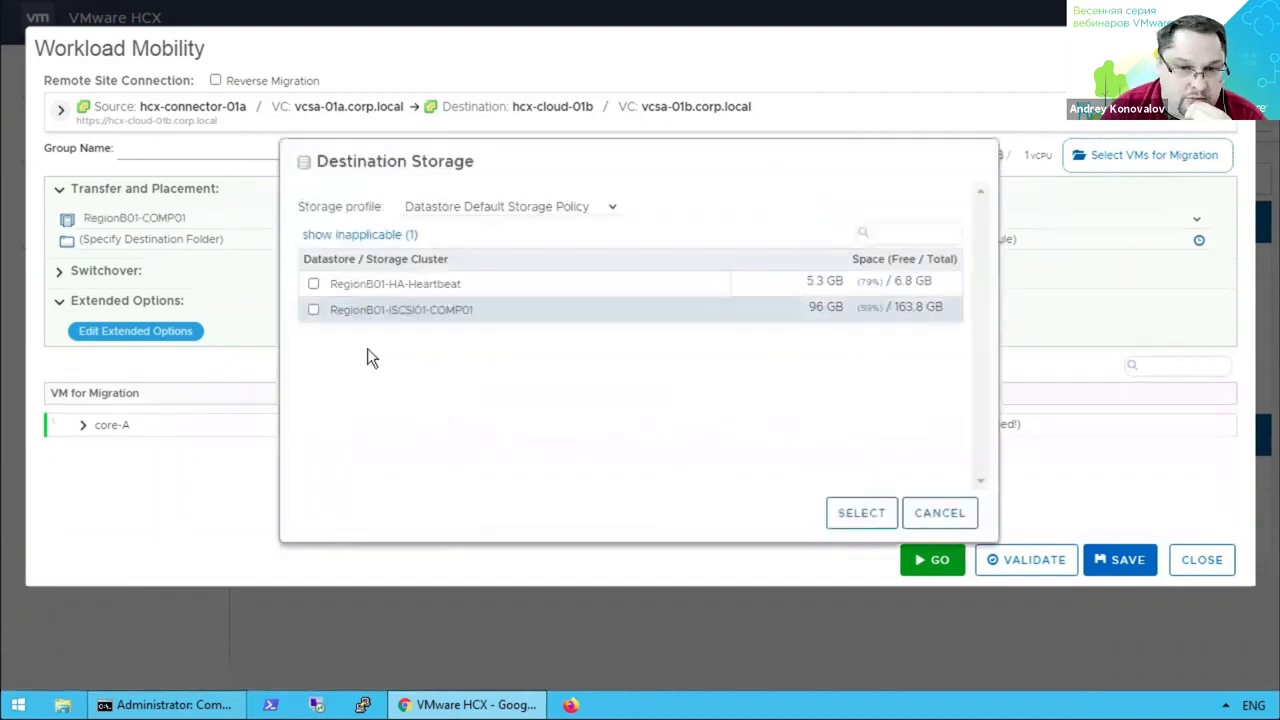
click(314, 310)
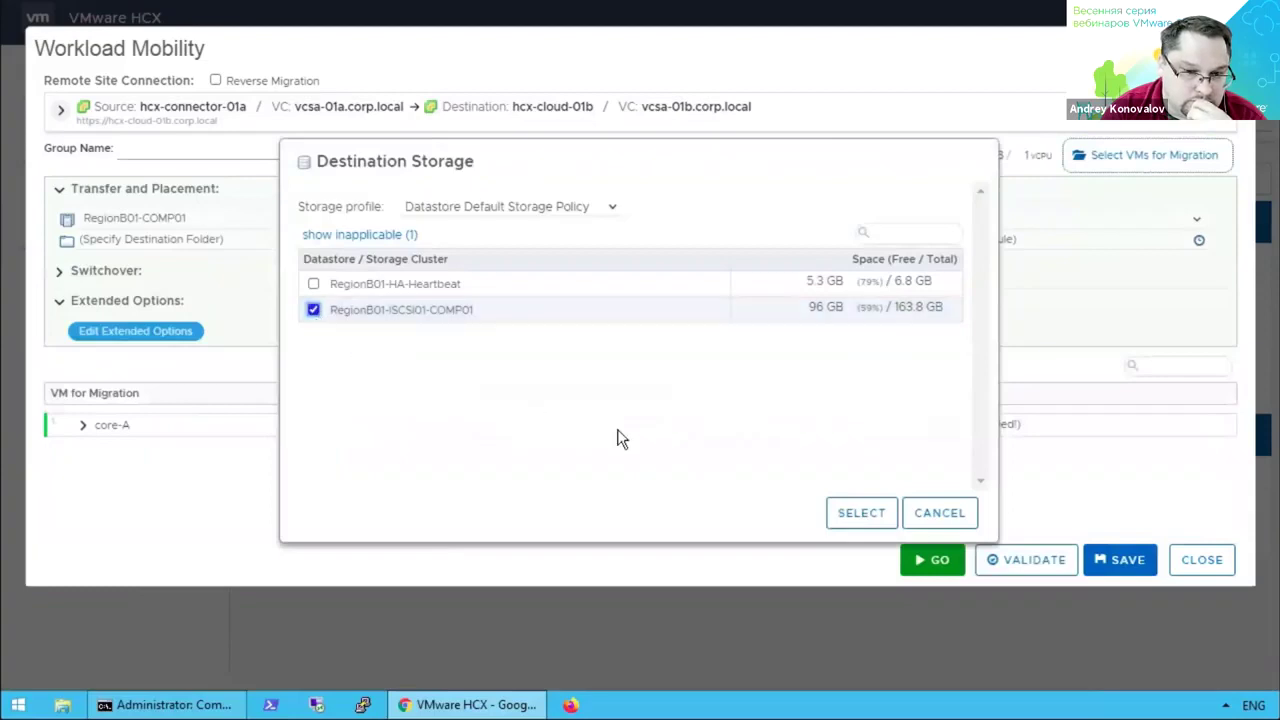
click(851, 520)
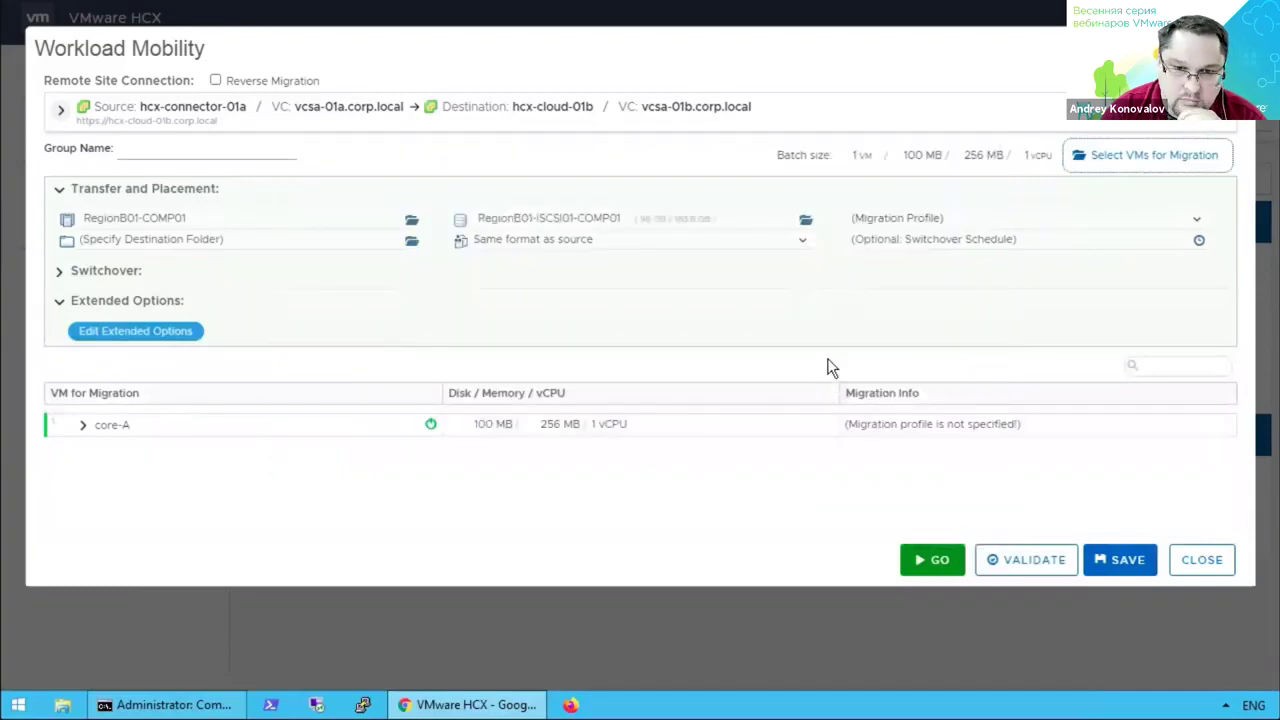
Set Replication-assisted vMotion as the profile, keeping default folder, source disk format and schedule.
click(1197, 224)
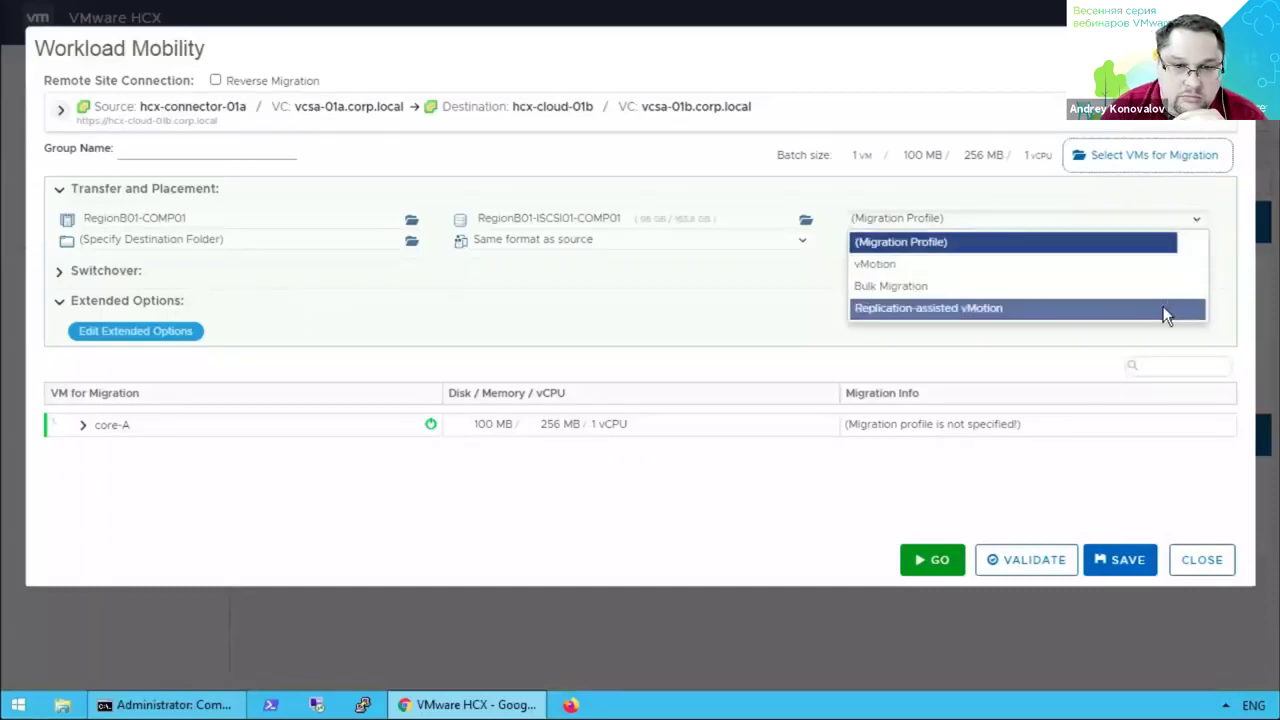
click(1024, 310)
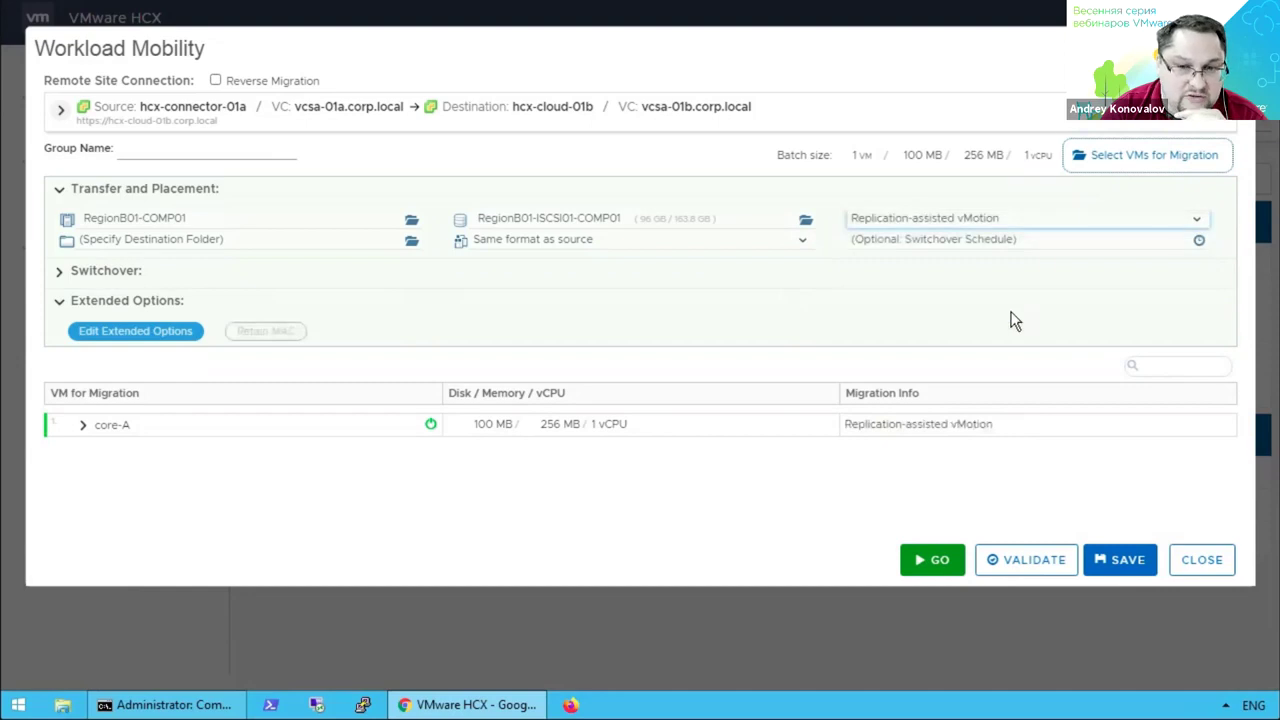
click(411, 241)
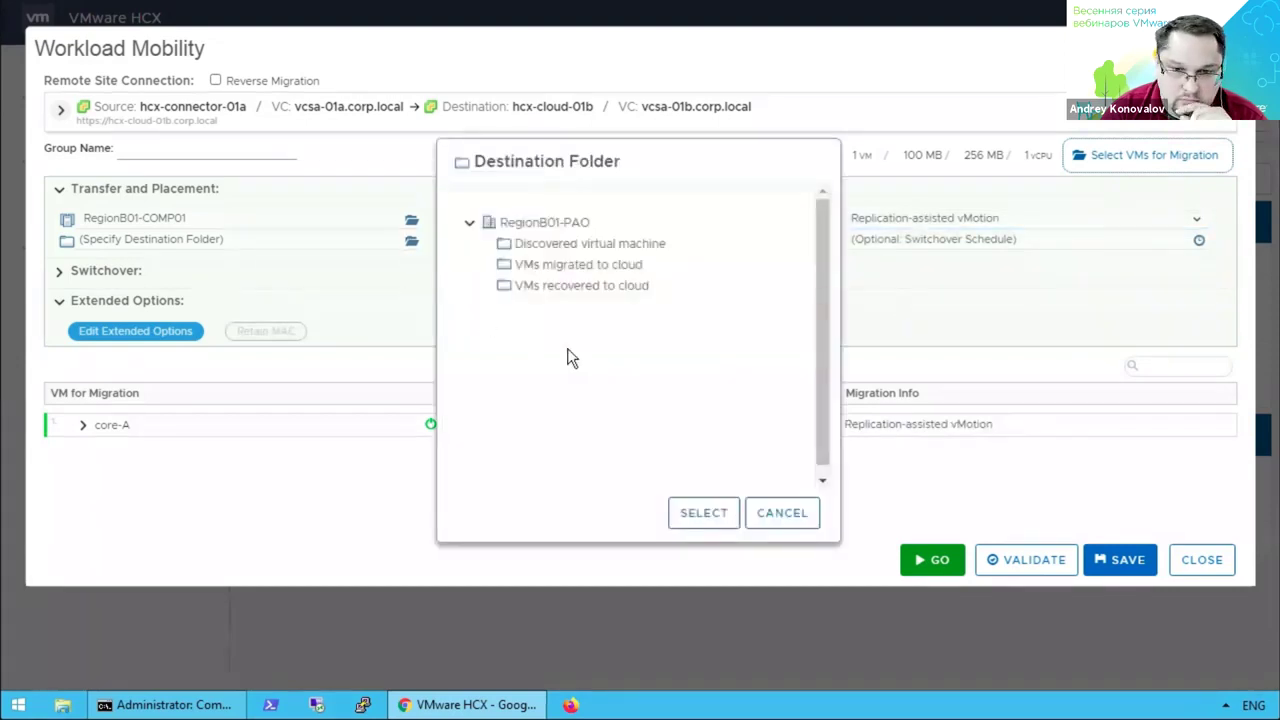
click(782, 513)
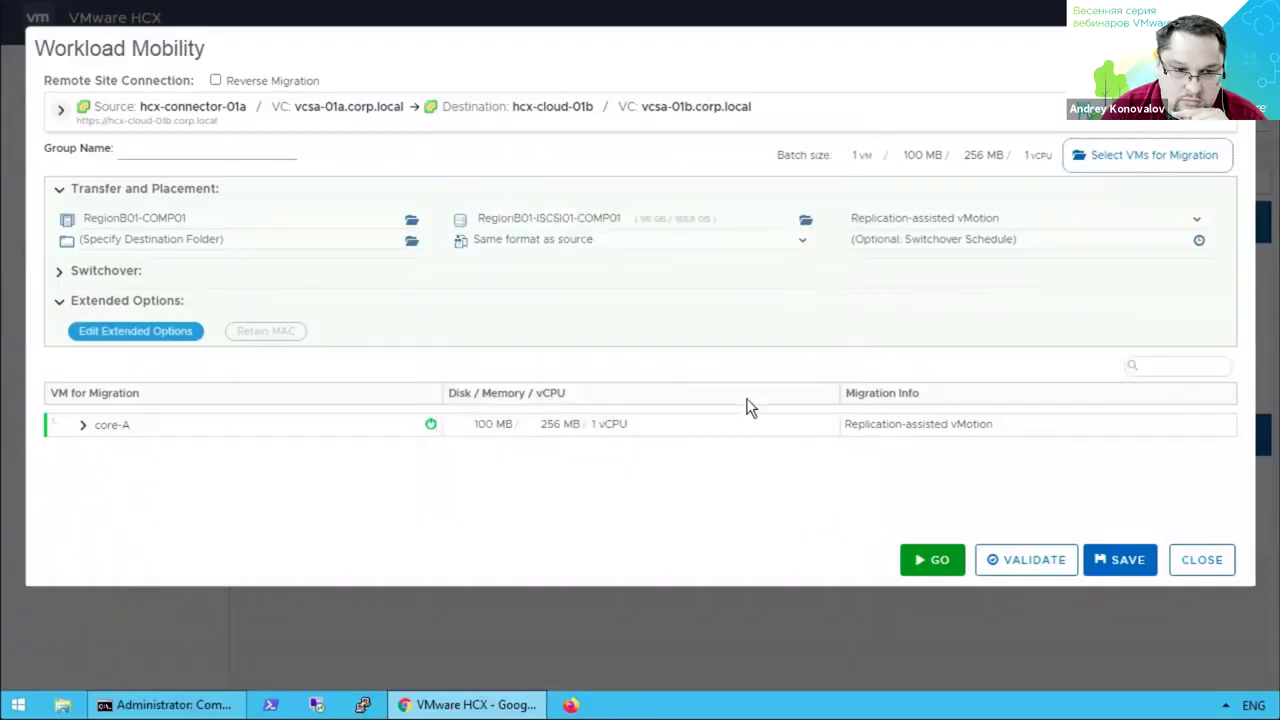
click(804, 246)
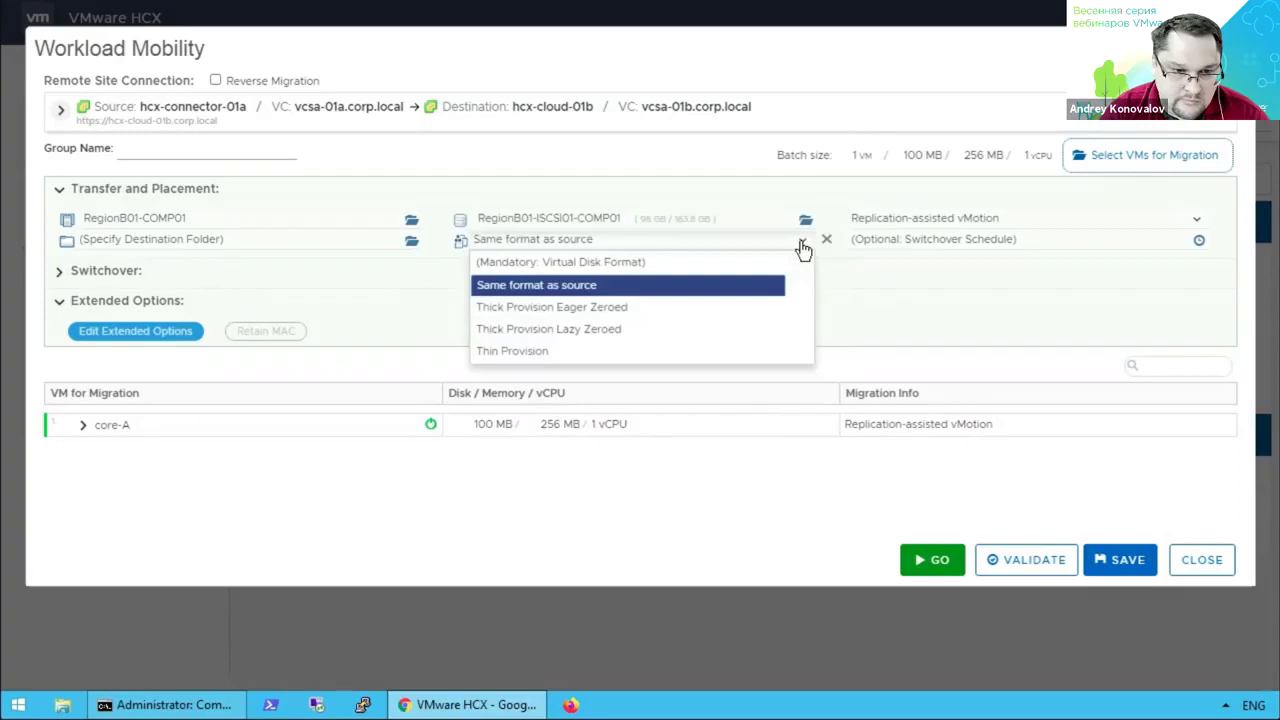
click(804, 246)
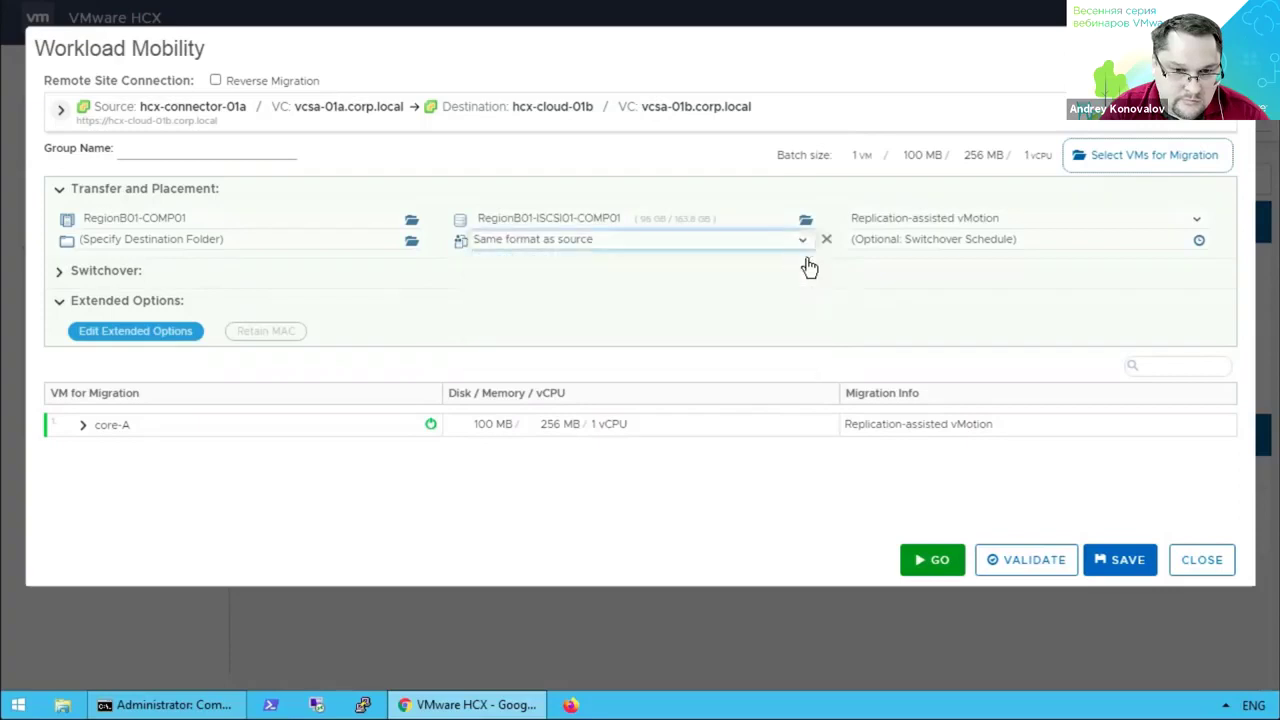
click(1199, 244)
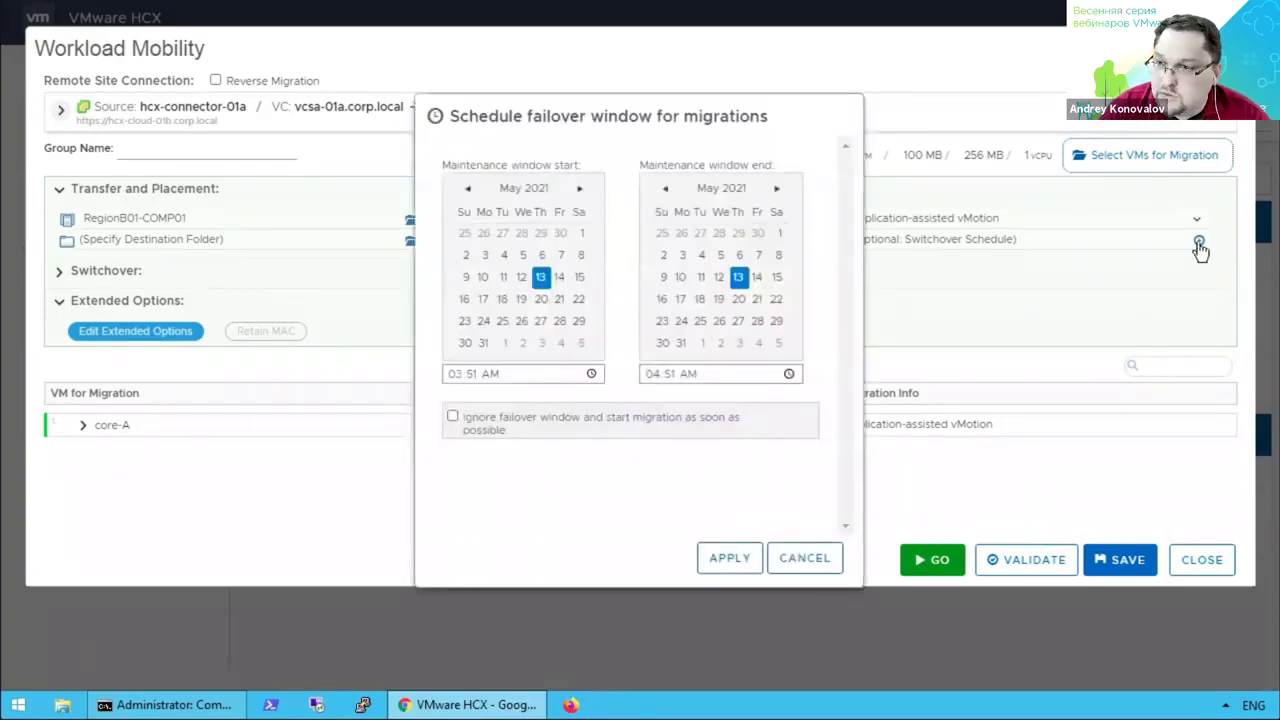
click(816, 563)
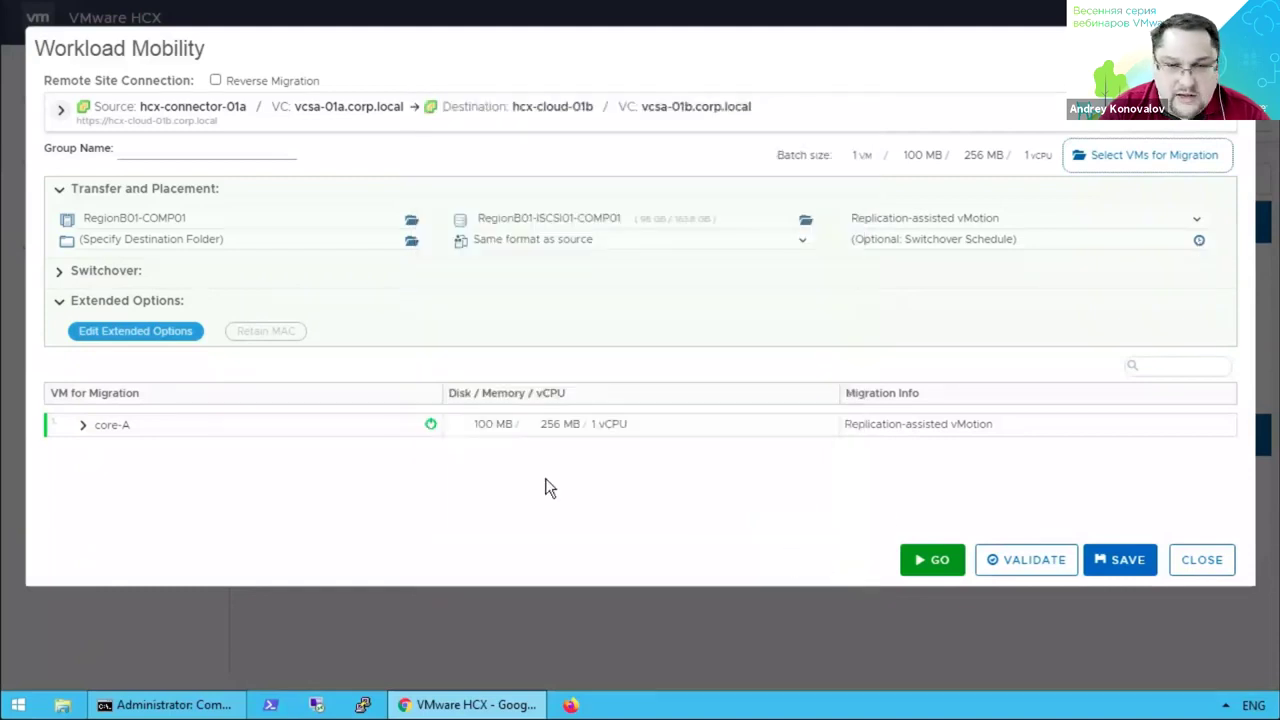
click(60, 275)
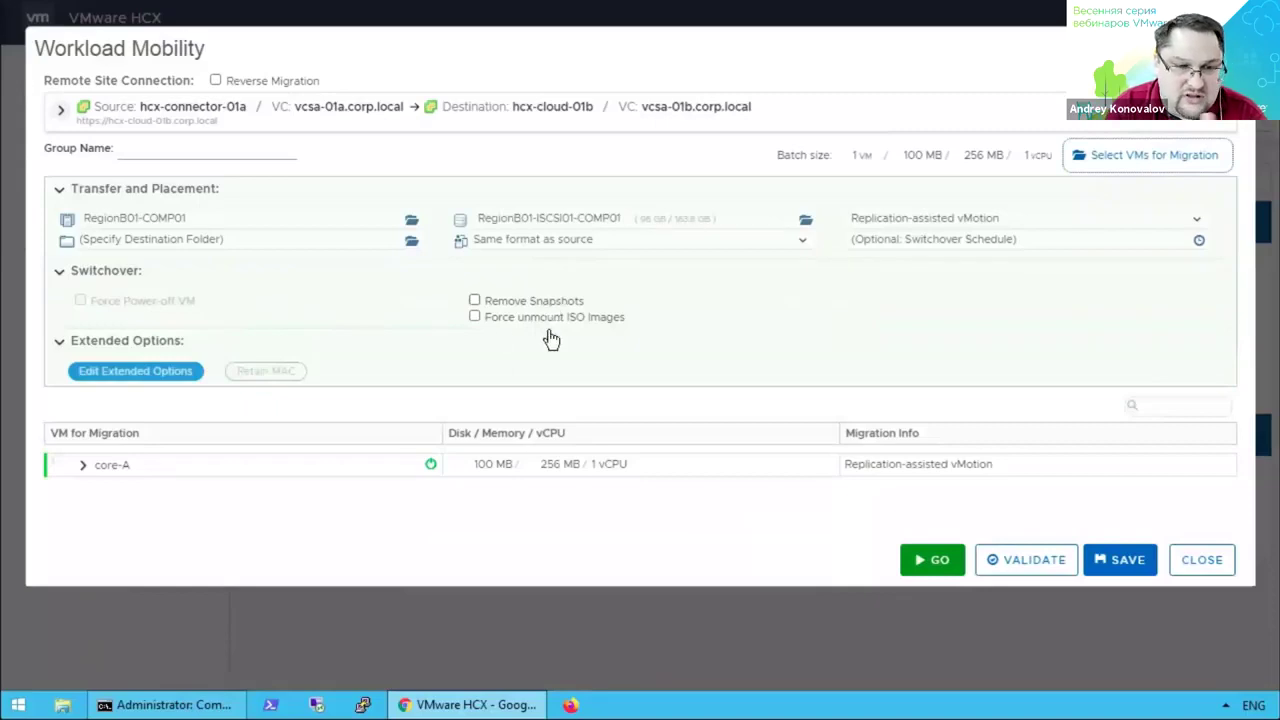
click(60, 276)
click(172, 340)
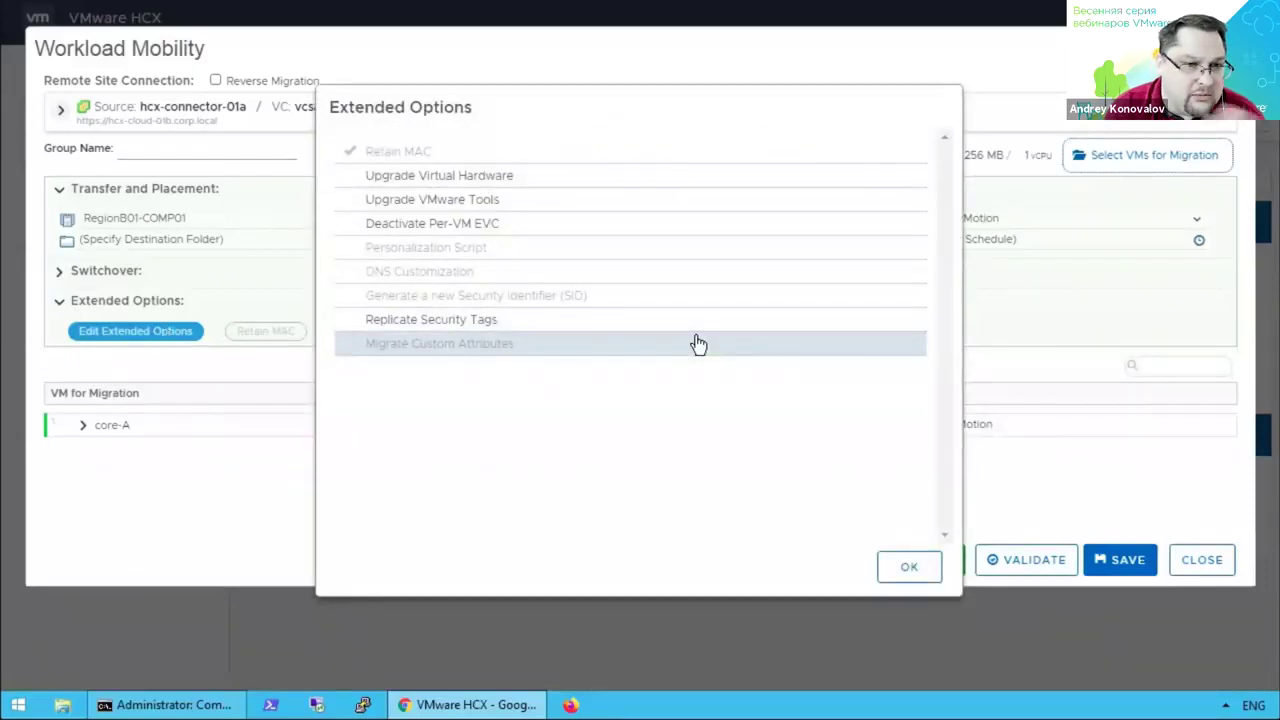
click(909, 568)
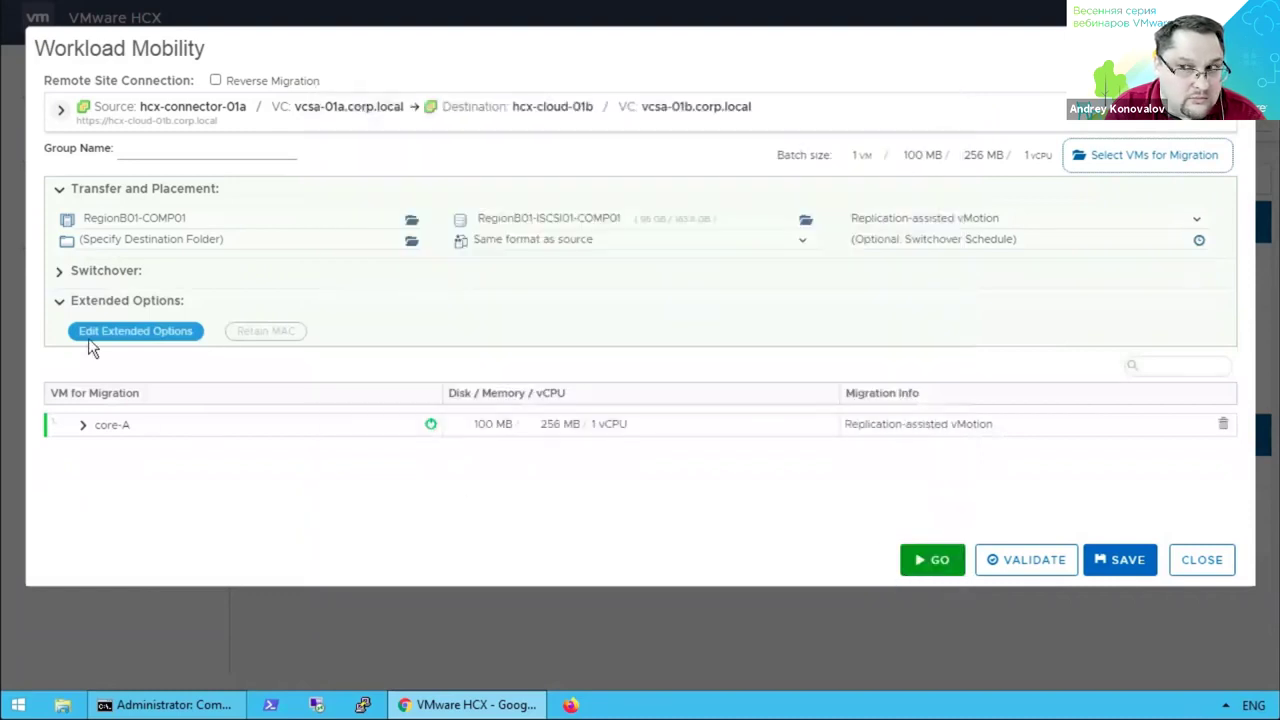
click(60, 303)
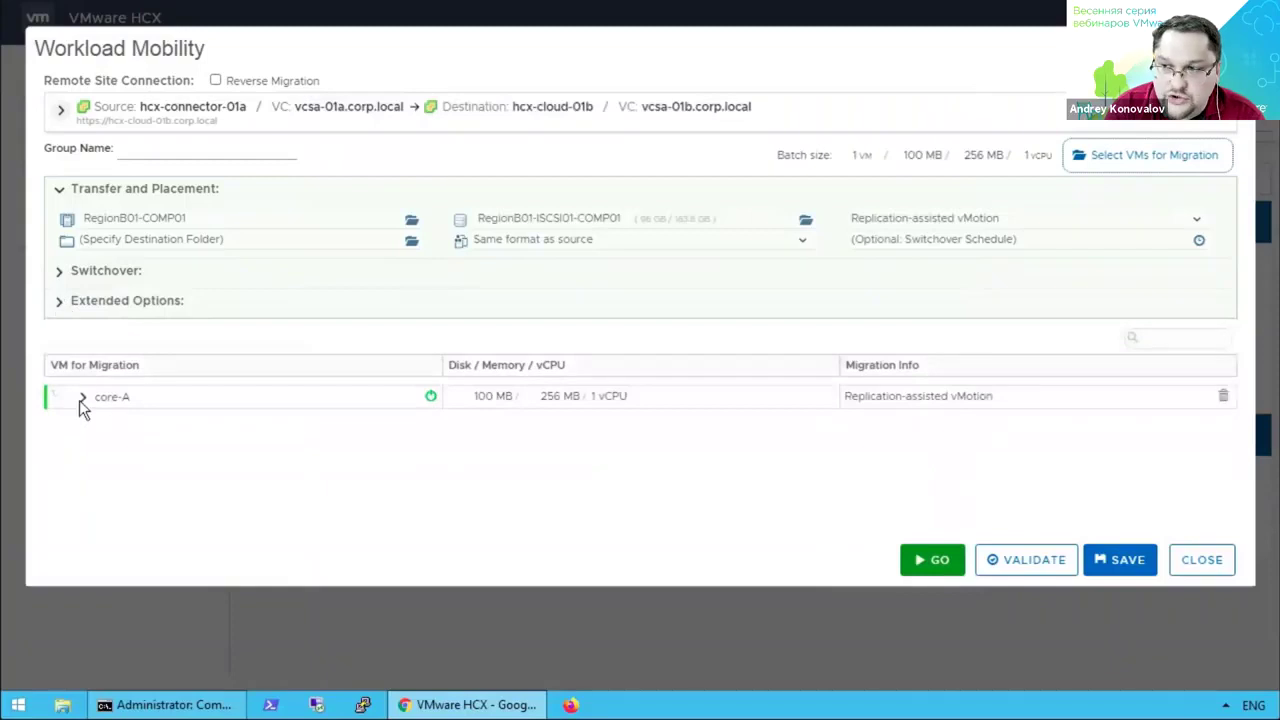
Expand core-A's migration entry and review the Network adapter 1 mapping without changing it.
click(83, 398)
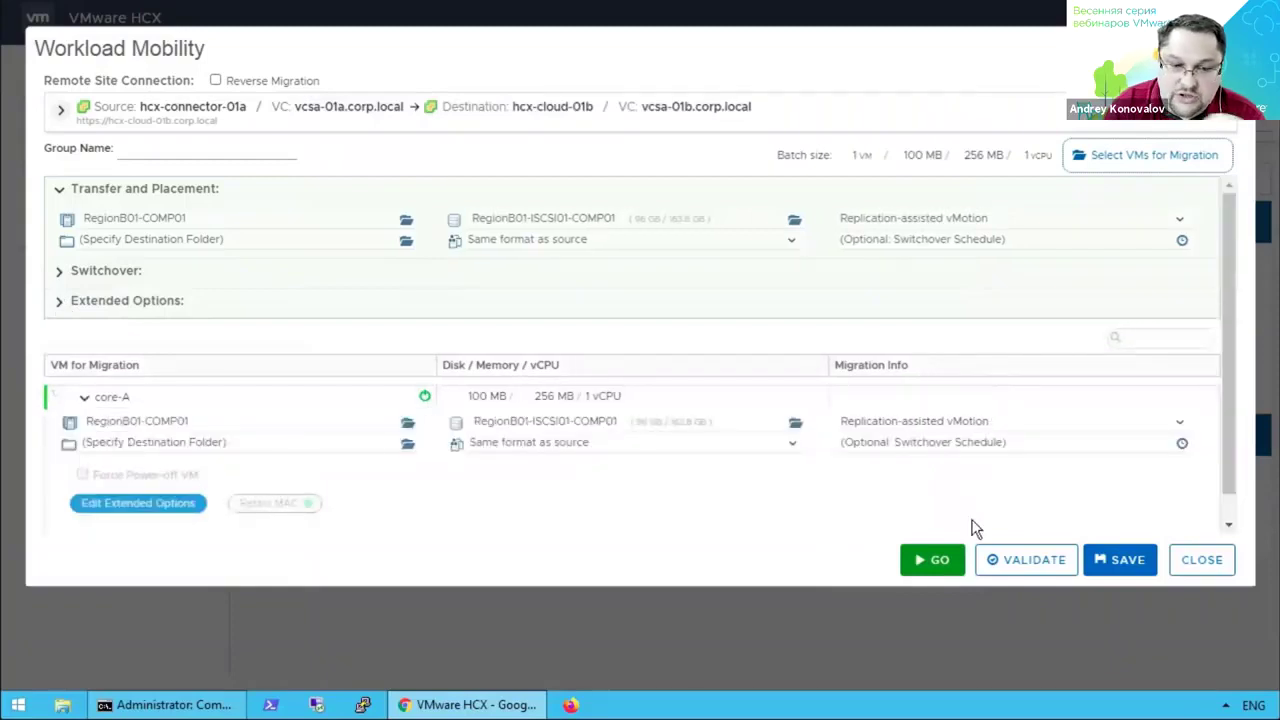
scroll(1225, 521, down, 1)
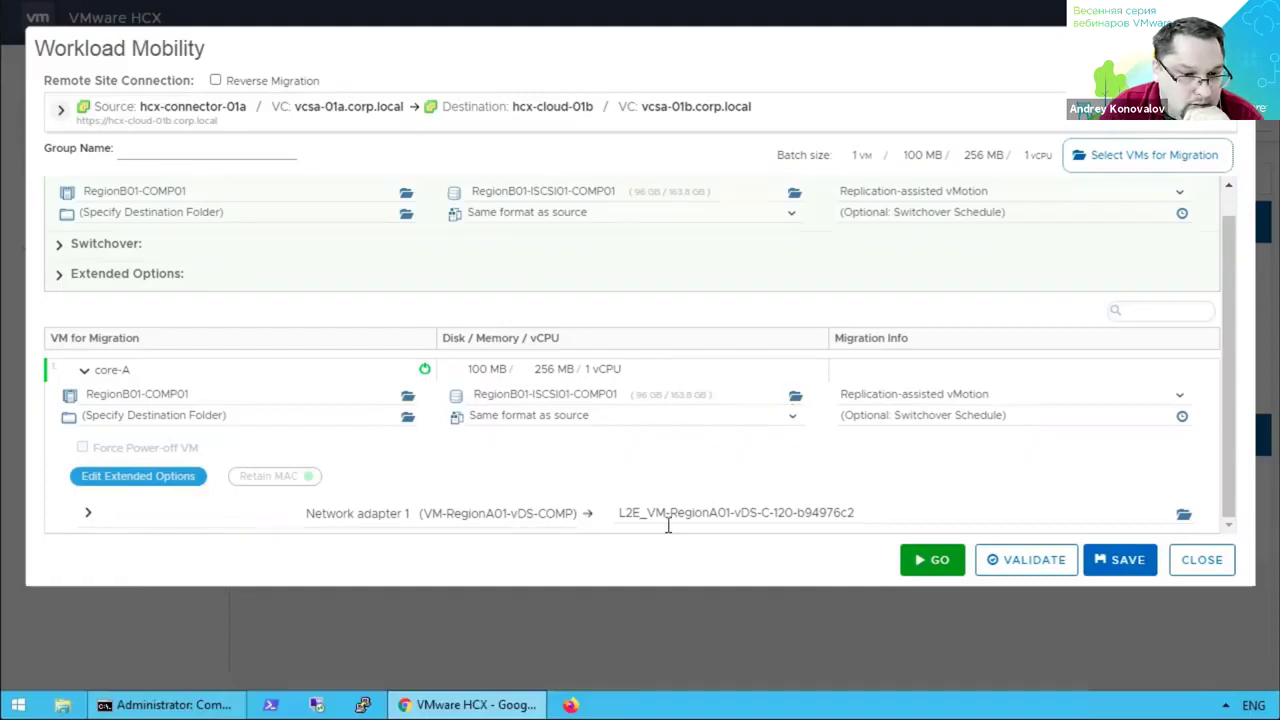
click(1182, 516)
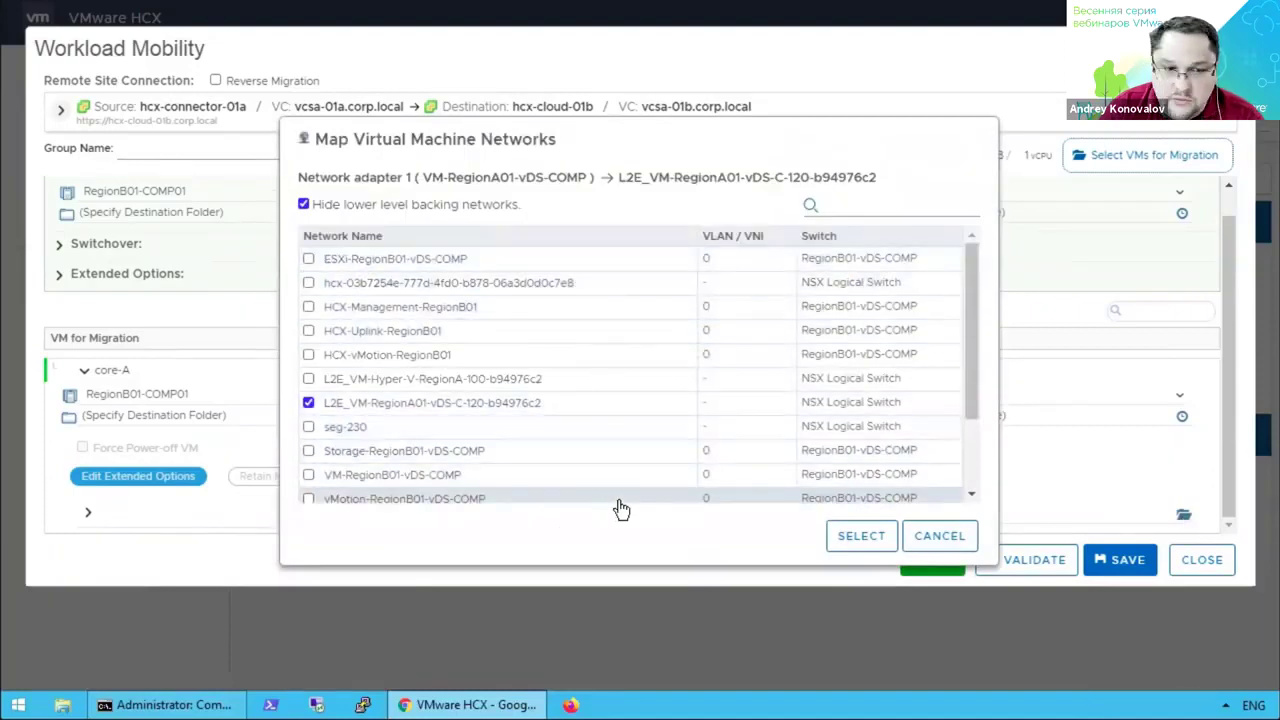
click(940, 540)
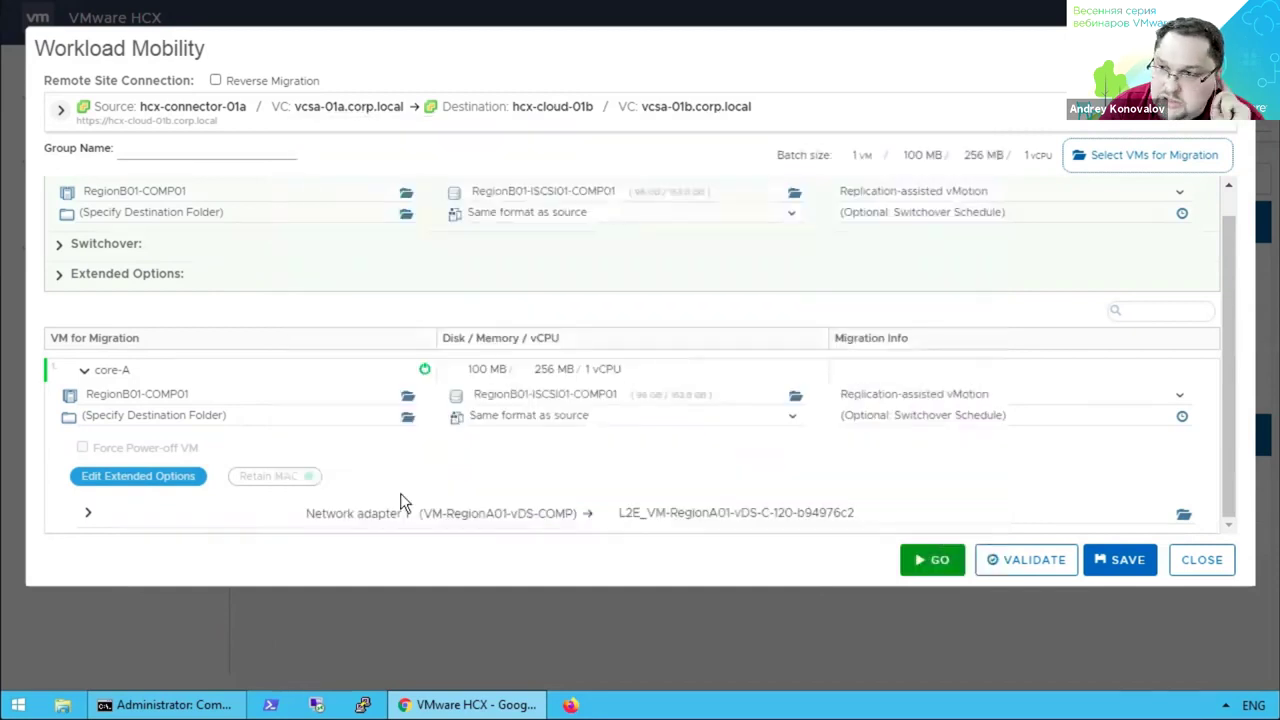
Review Network adapter 1's IP Address, Gateway and Subnet Mask fields, then collapse it.
click(90, 515)
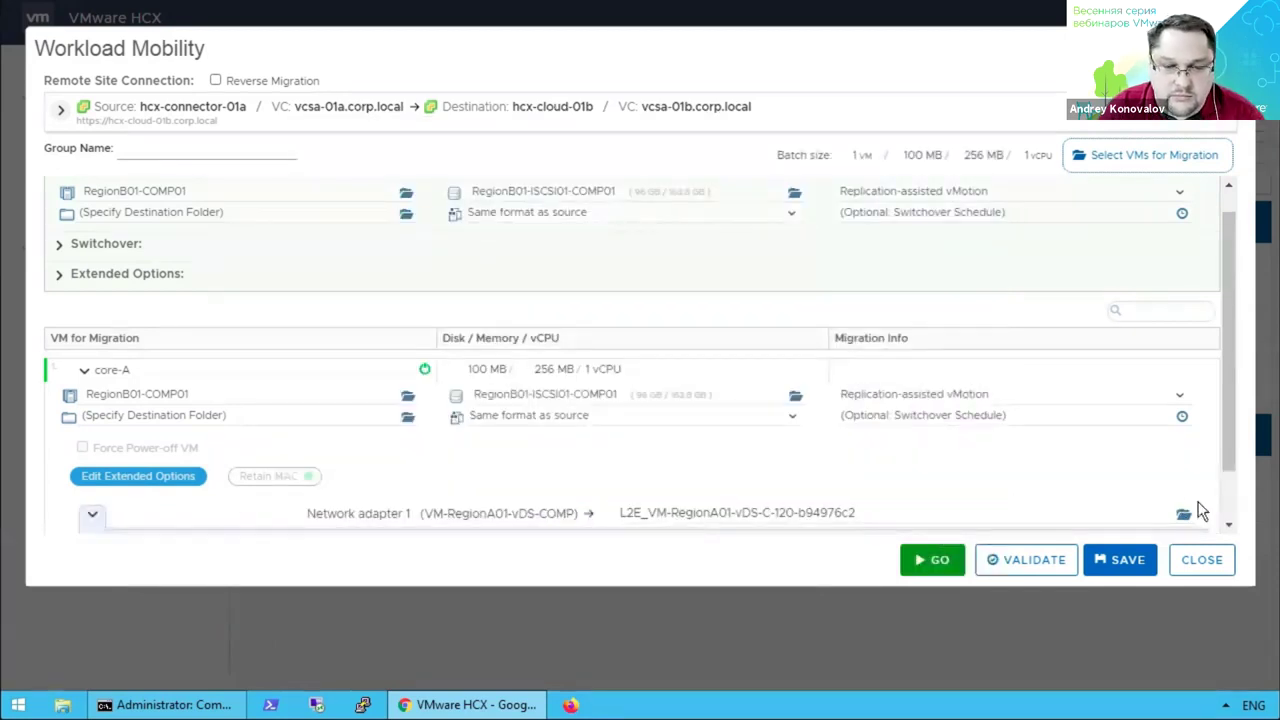
scroll(1228, 507, down, 1)
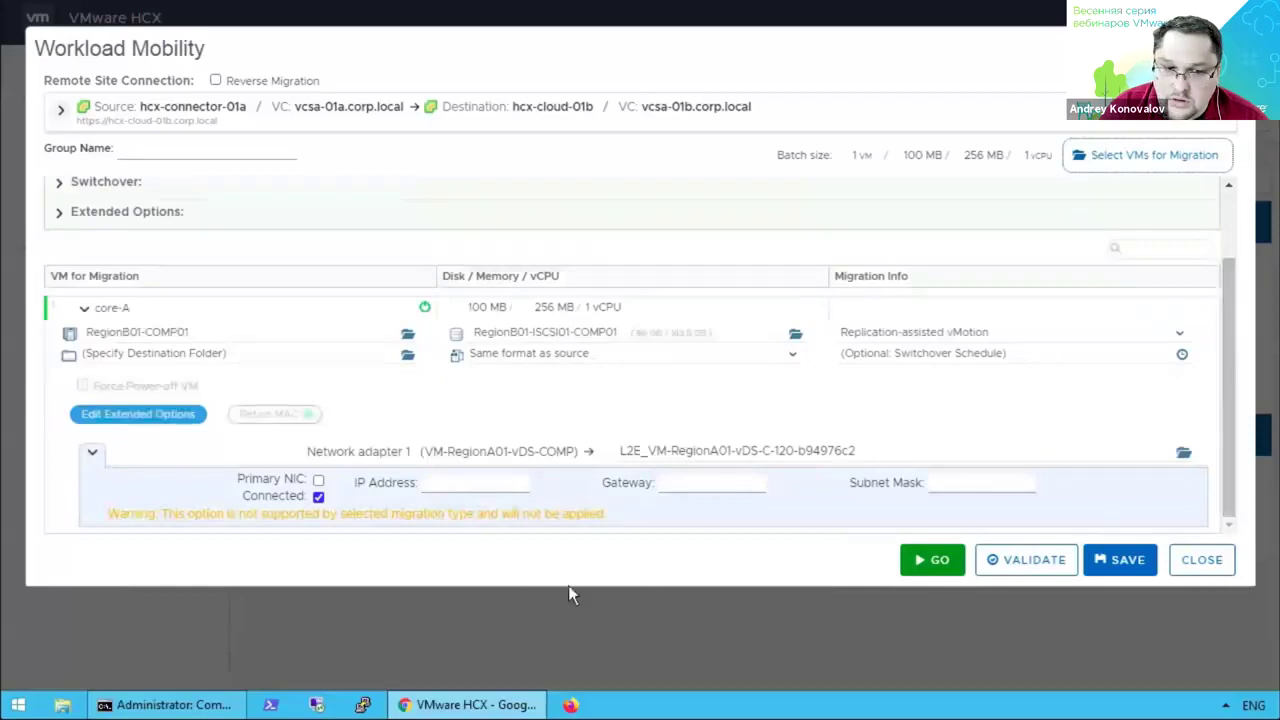
click(484, 484)
click(745, 484)
click(973, 482)
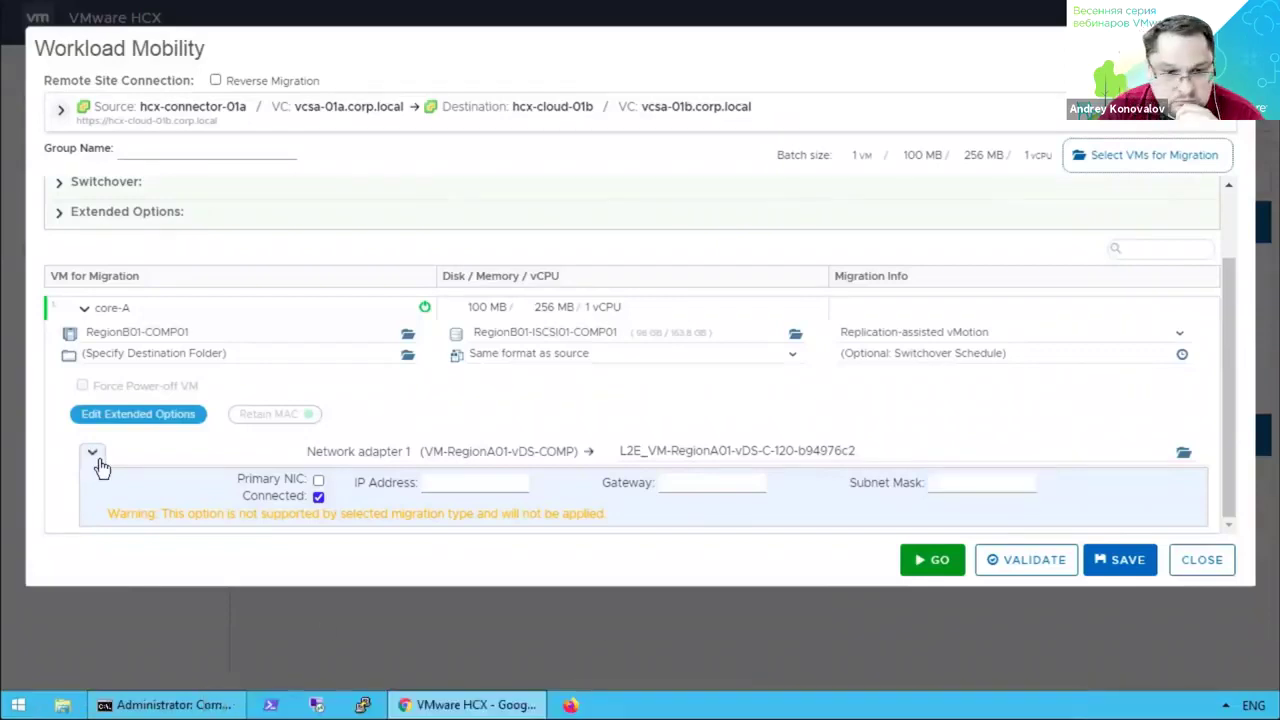
click(95, 457)
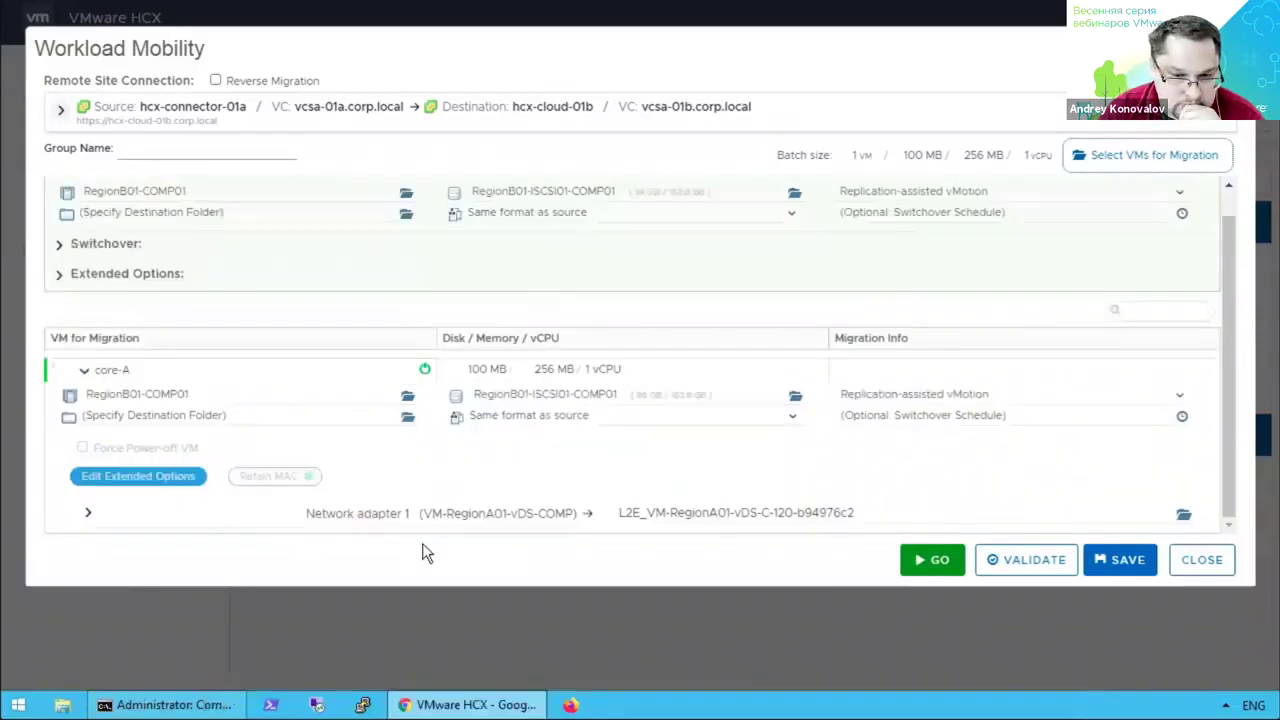
Validate and launch core-A's migration, track its events, then move to core-A in vSphere.
click(1001, 568)
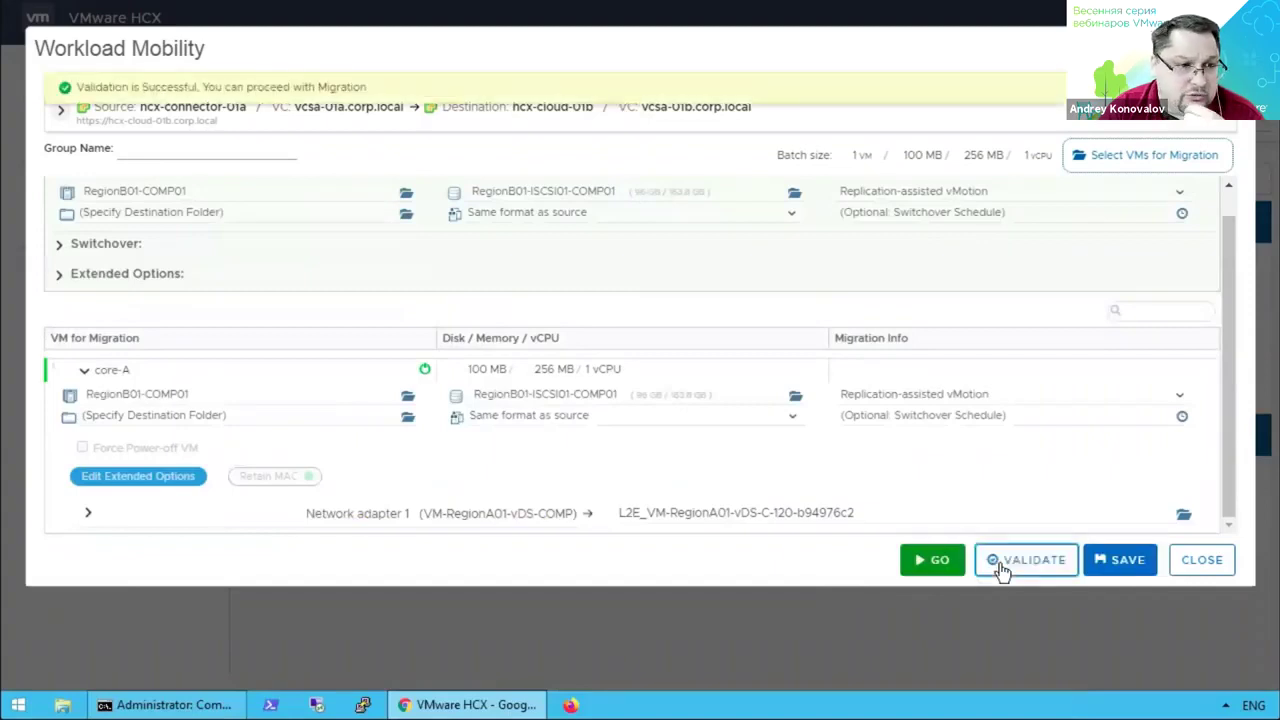
click(927, 564)
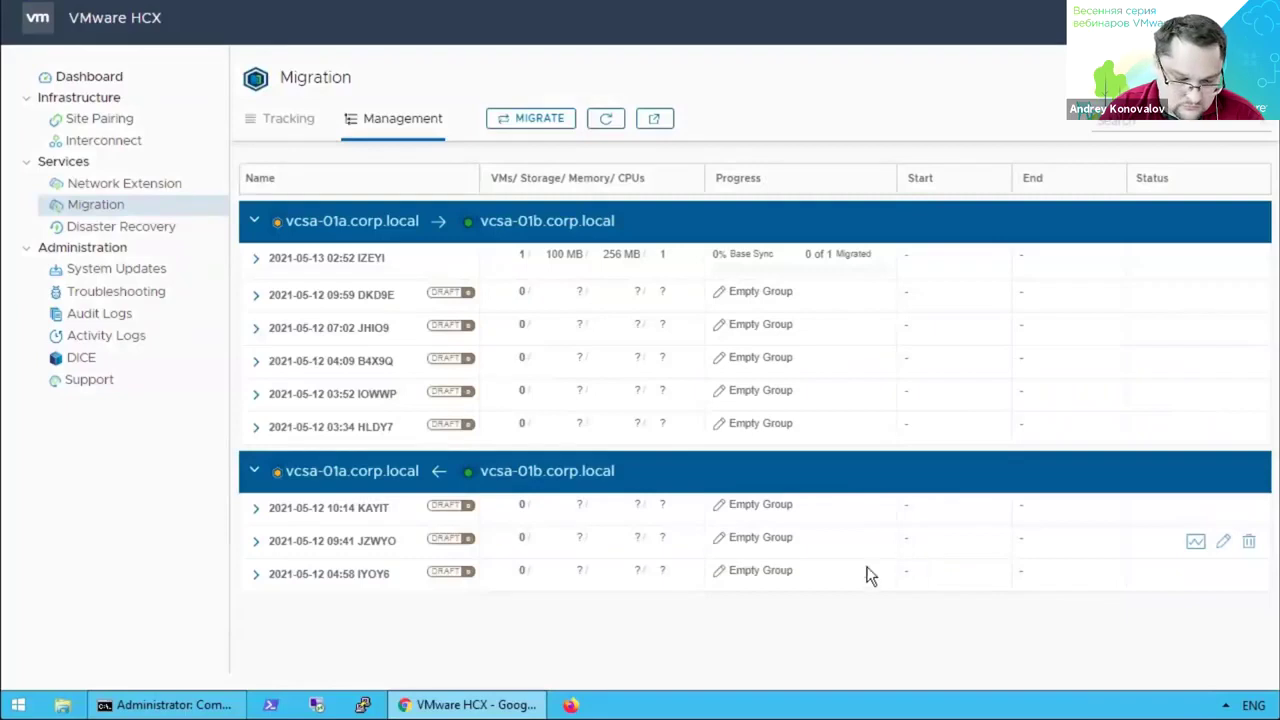
click(255, 260)
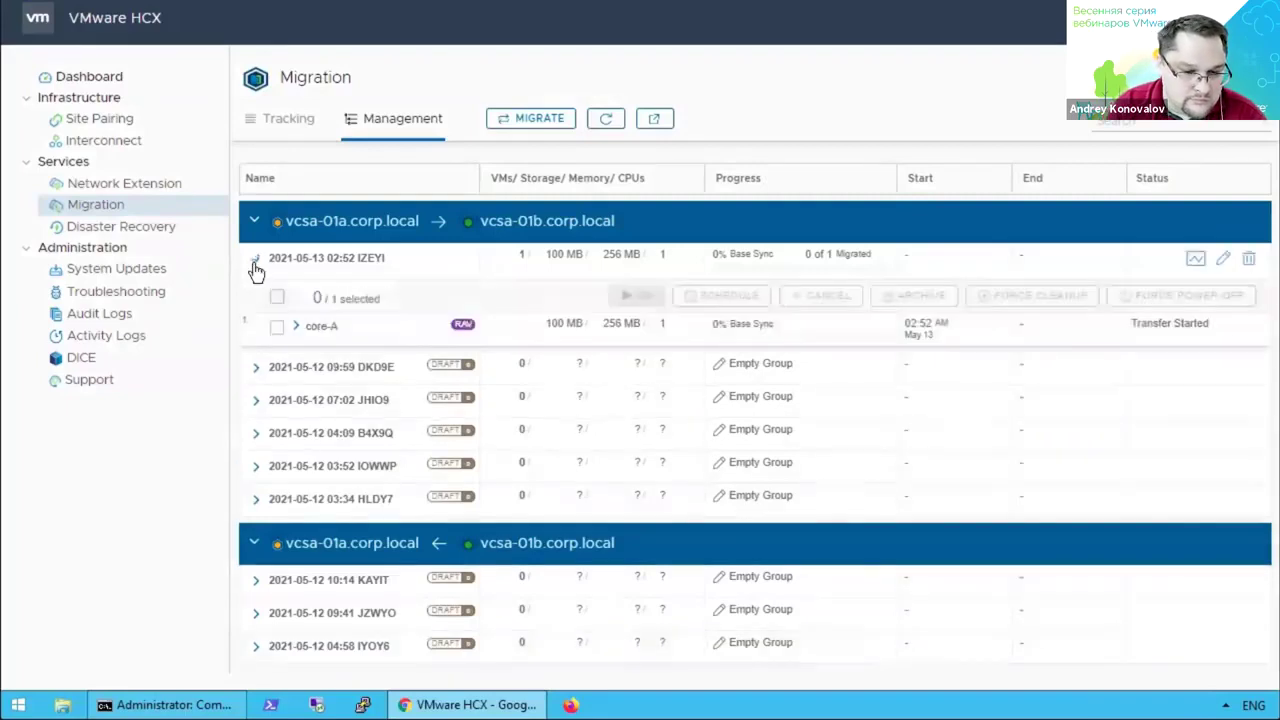
click(294, 326)
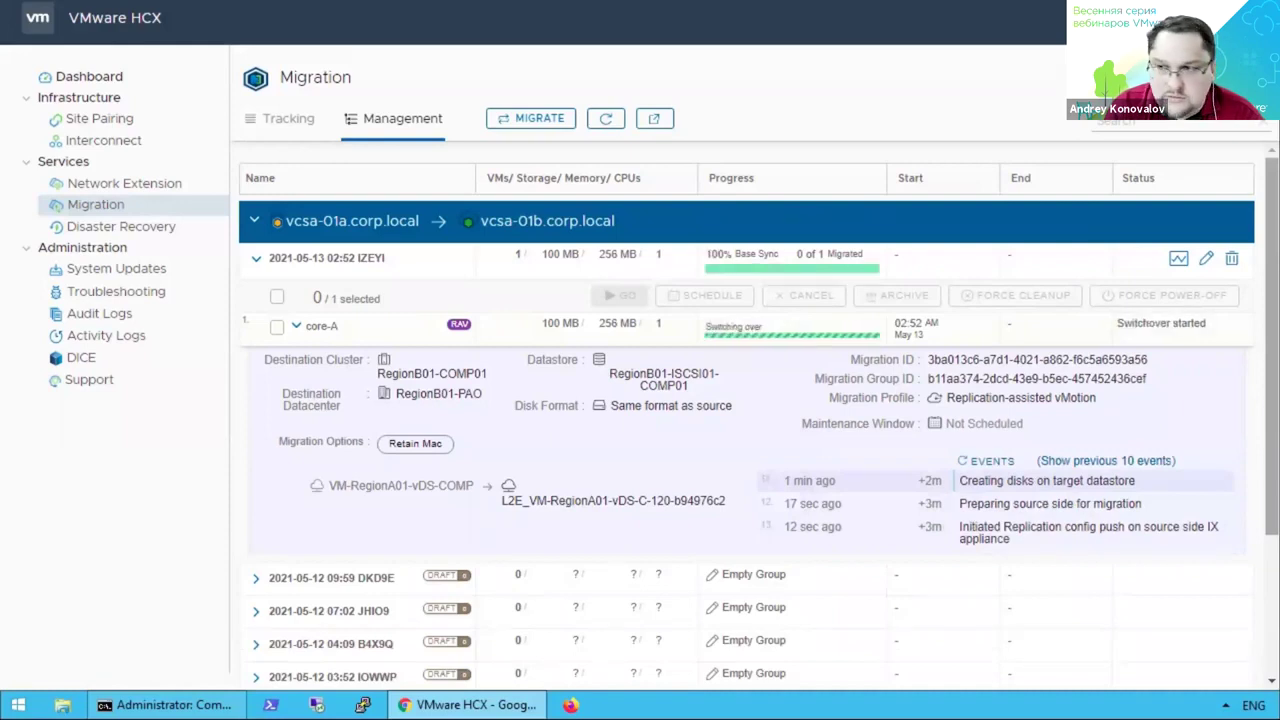
click(988, 462)
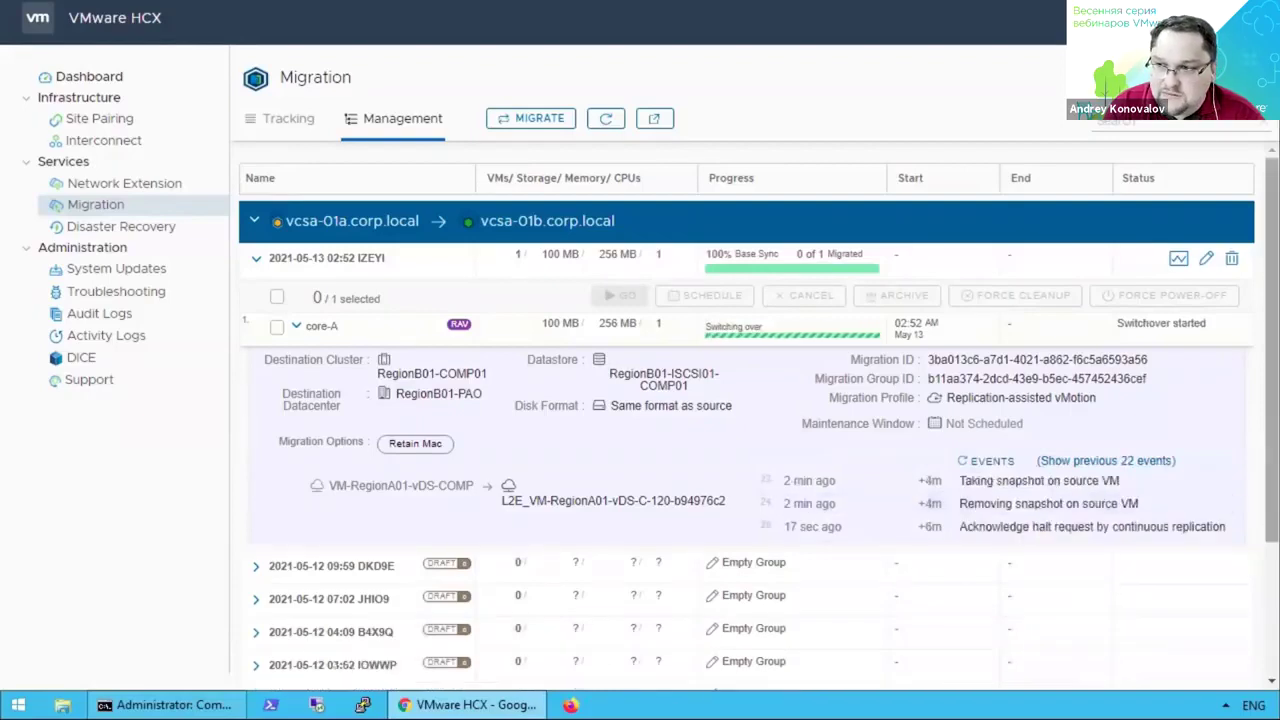
click(1010, 462)
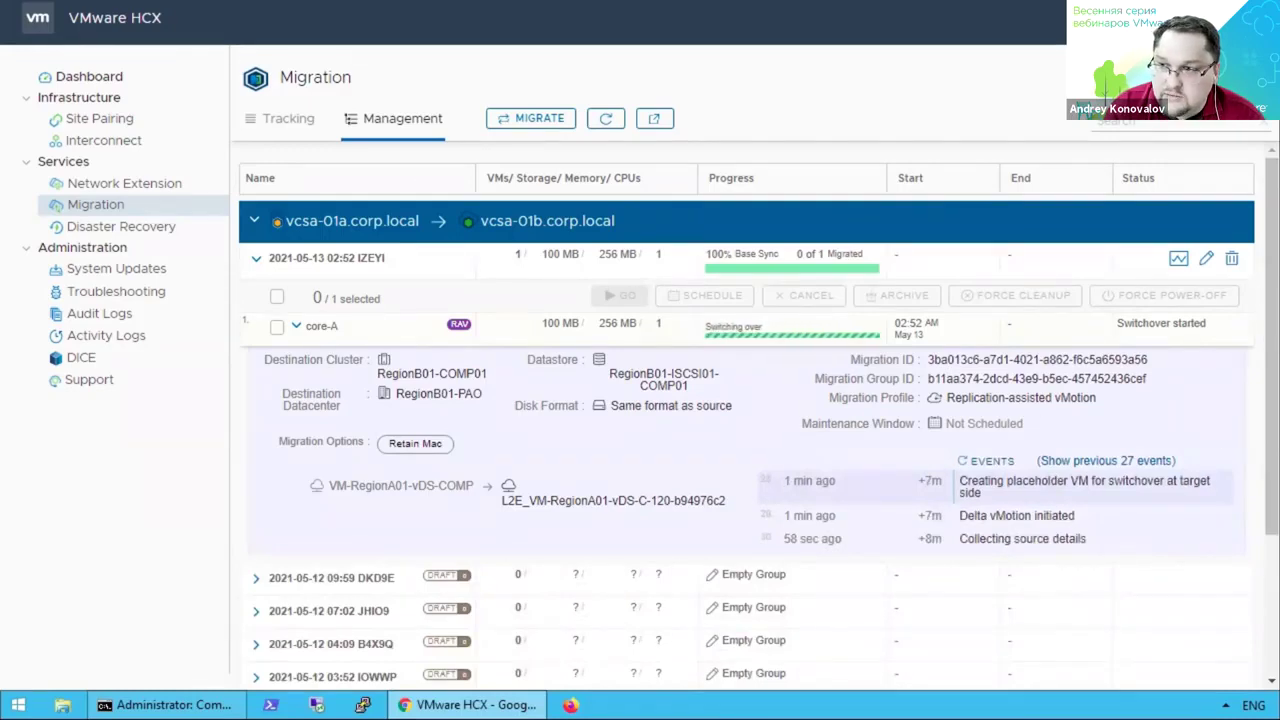
key(ctrl+Tab)
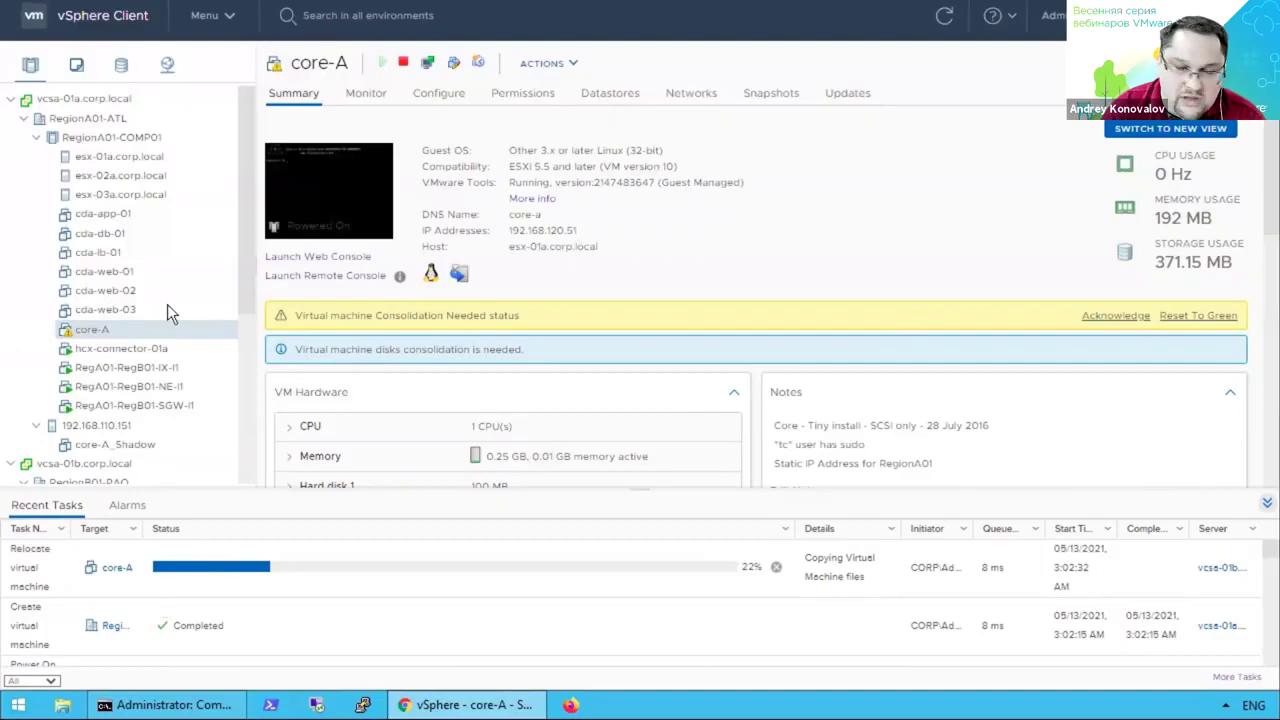
Find core-A under vcsa-01b, check the HCX migration page, and stop the continuous ping to core-A.
drag(247, 297, 260, 392)
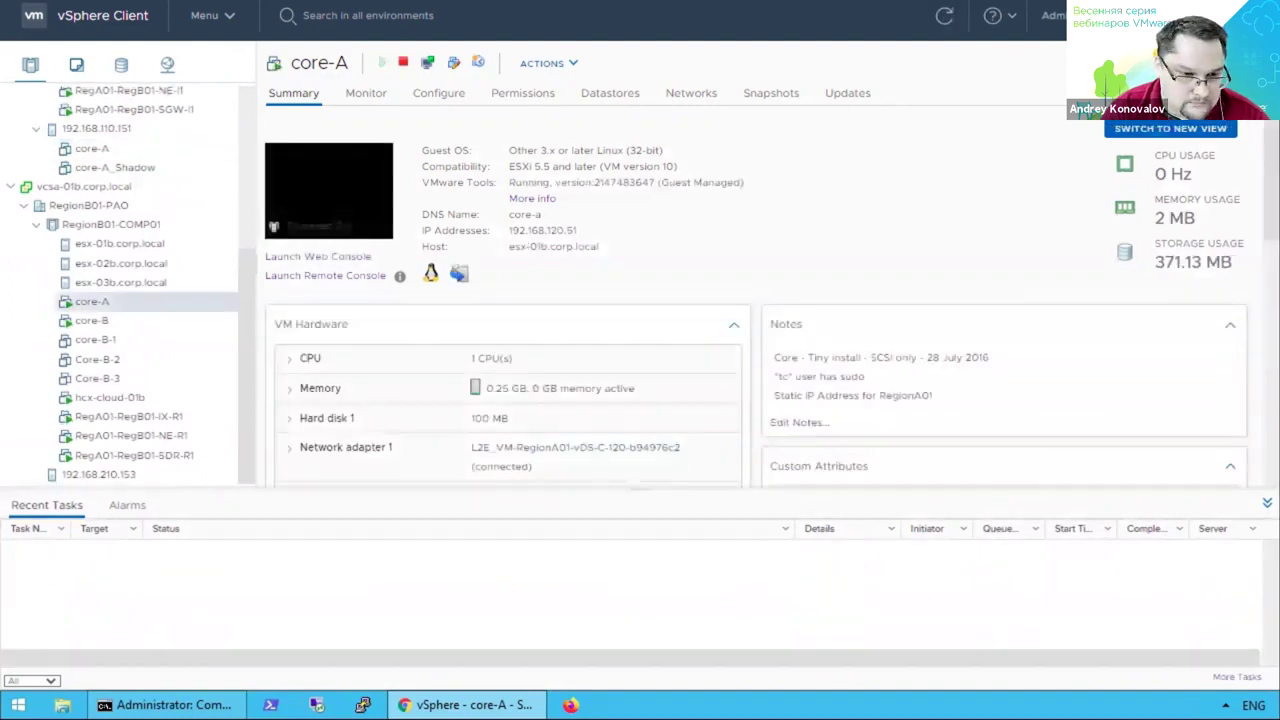
key(ctrl+Tab)
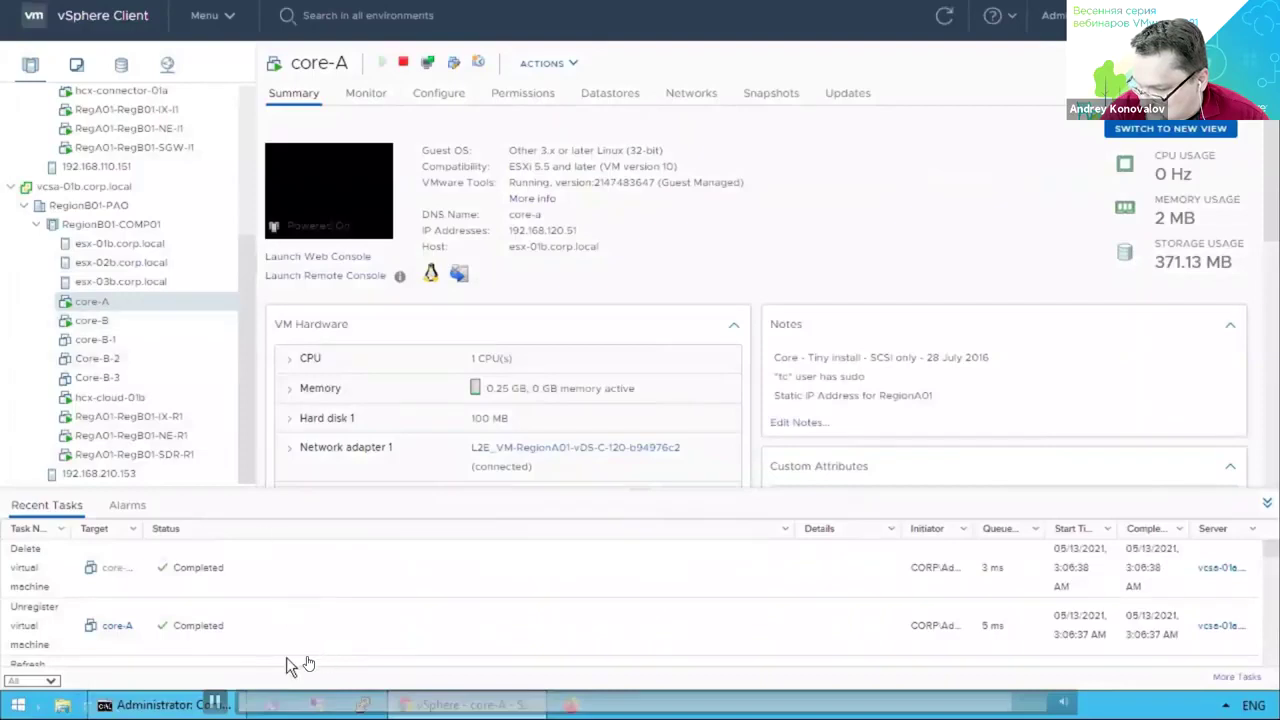
key(alt+Tab)
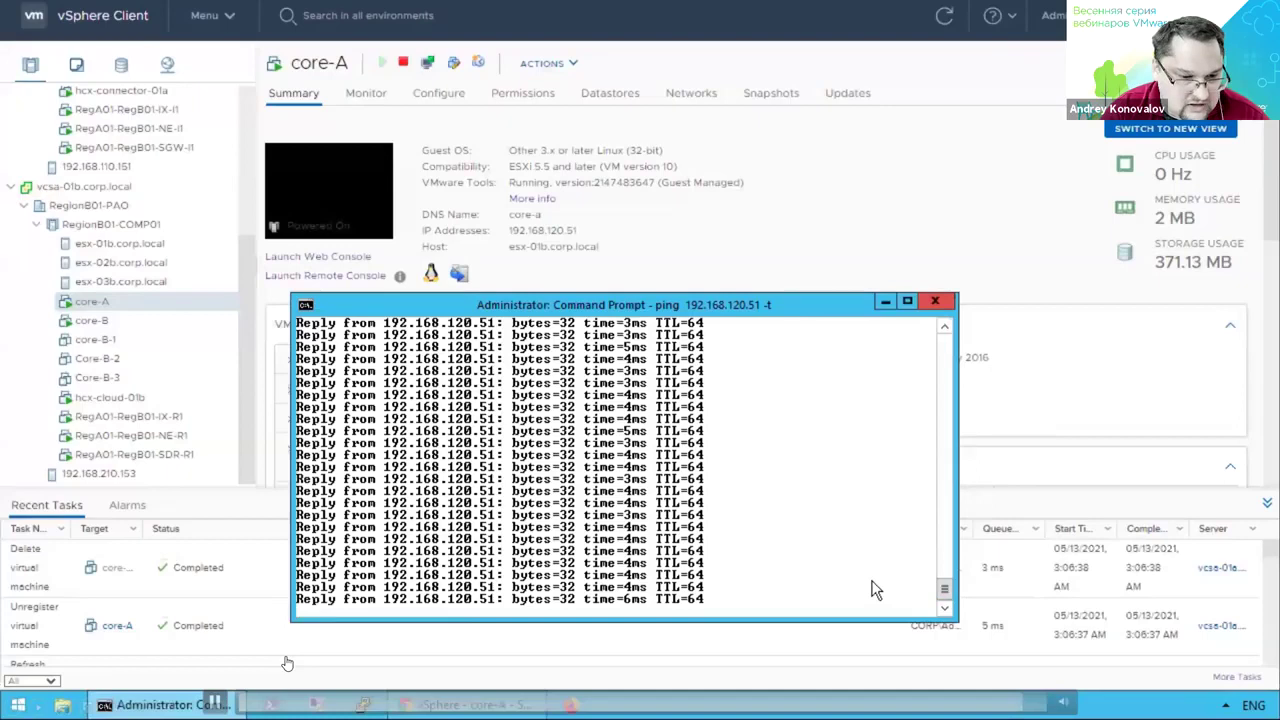
key(ctrl+c)
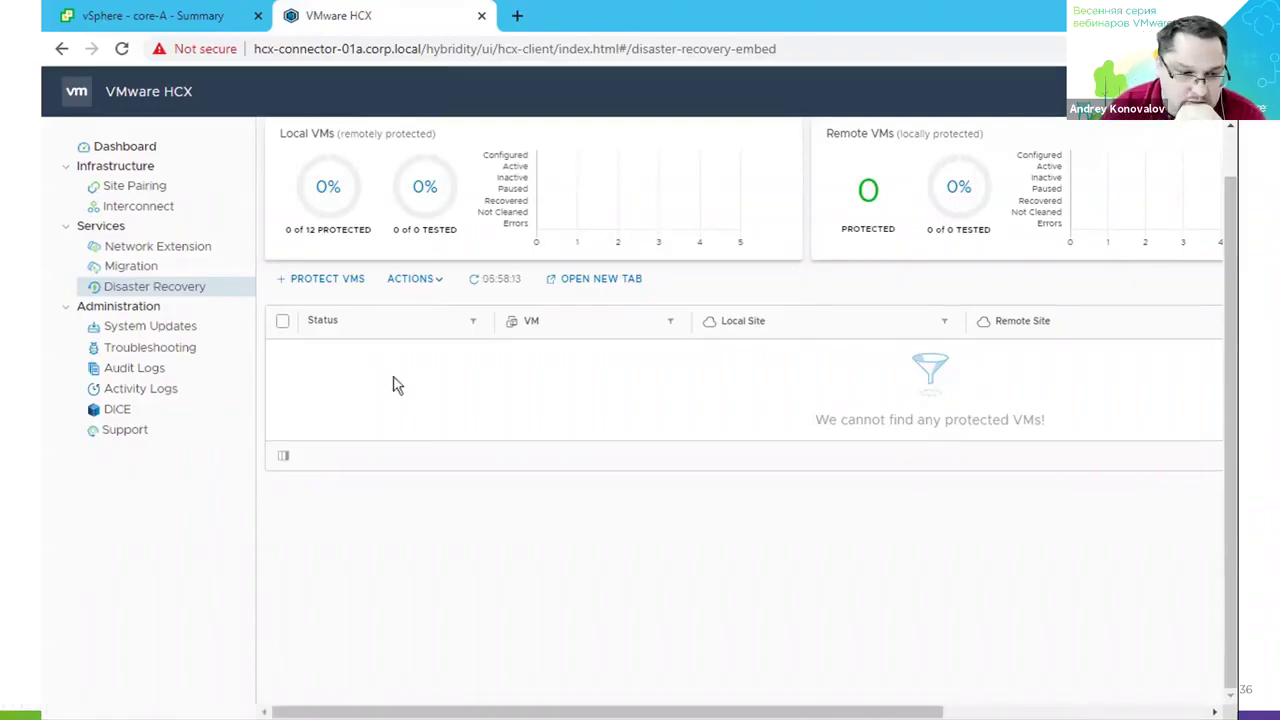
Start protecting core-A over the connection to hcx-cloud-01b.
click(309, 281)
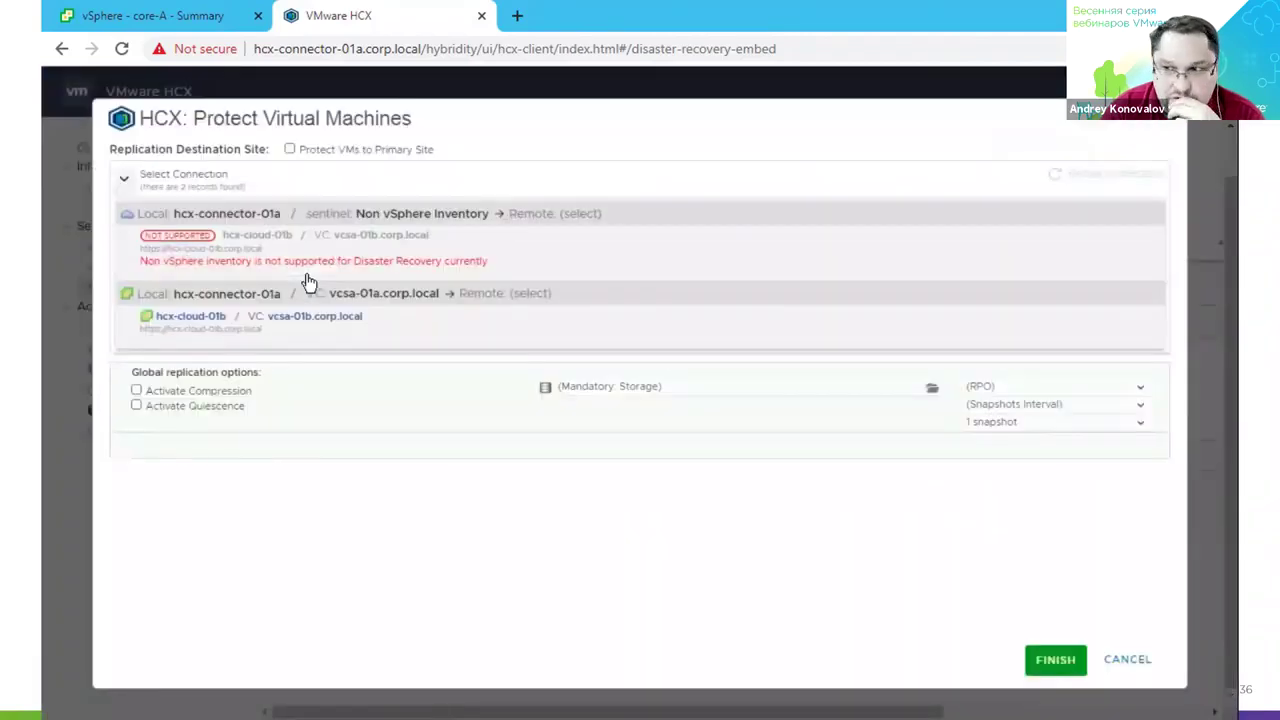
click(387, 319)
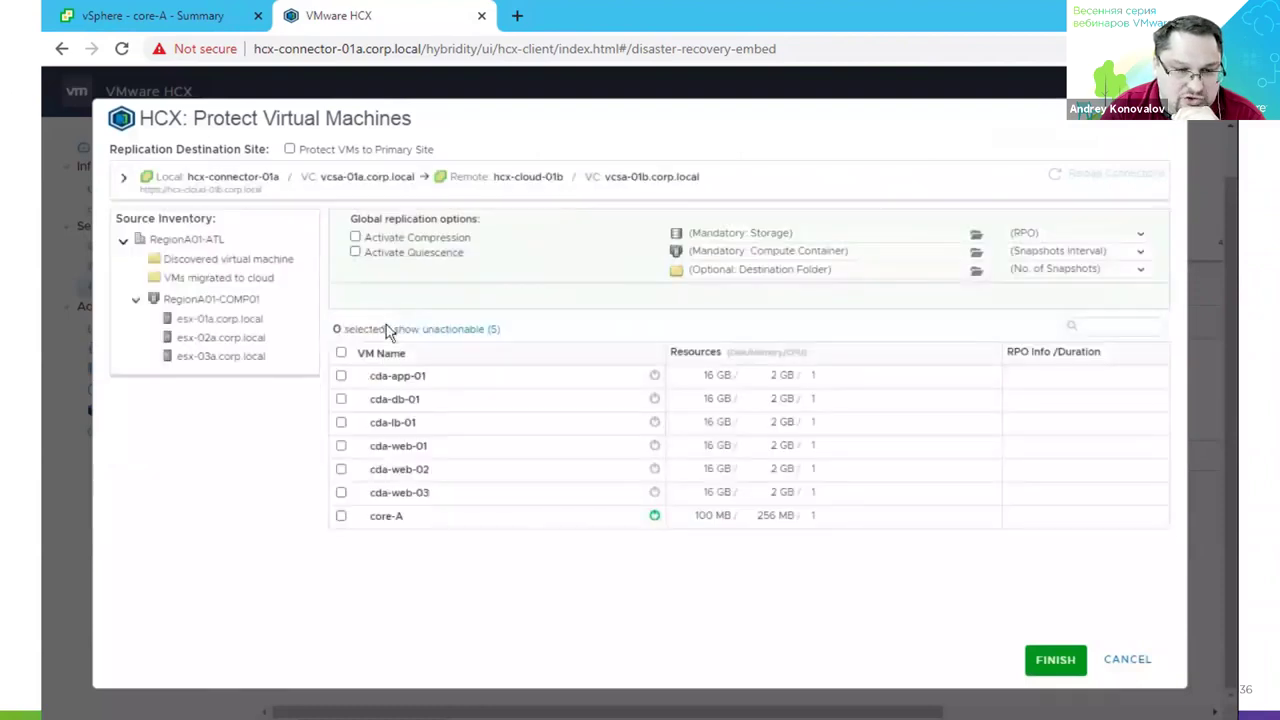
click(341, 516)
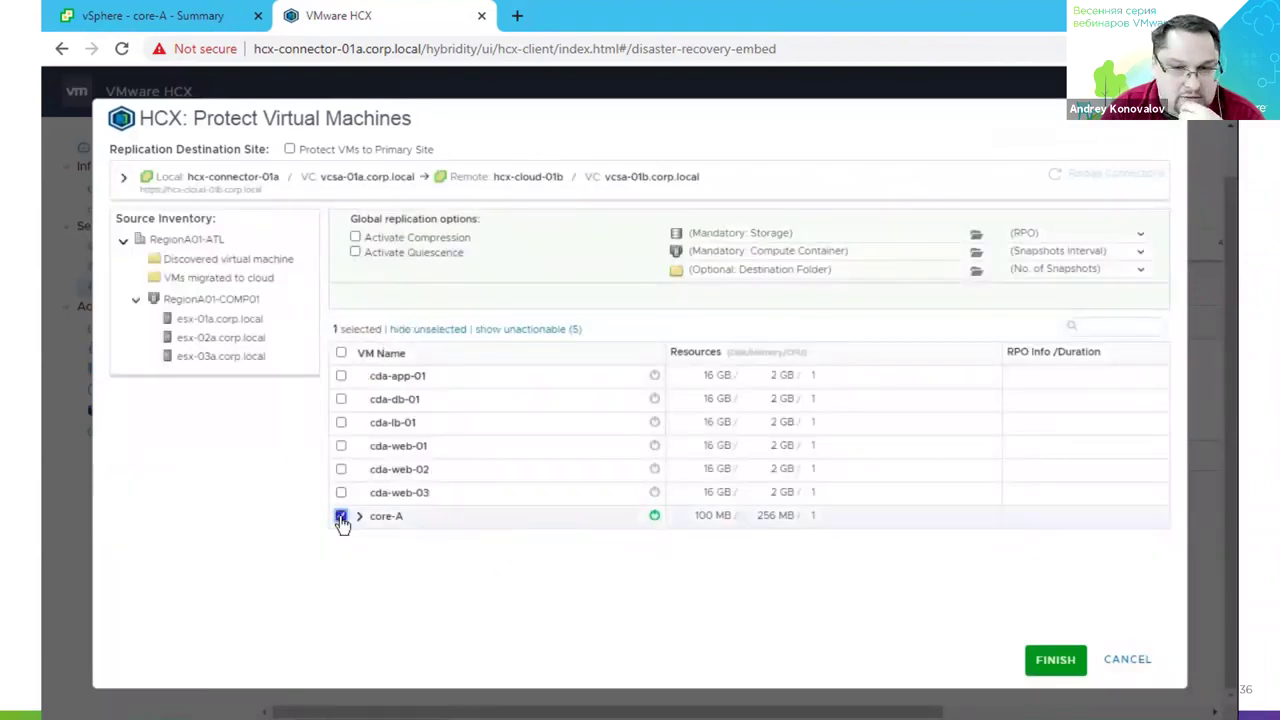
Target RegionB01-ISCSI01-COMP01 storage and the RegionB01-COMP01 cluster, leaving the destination folder unset.
click(722, 233)
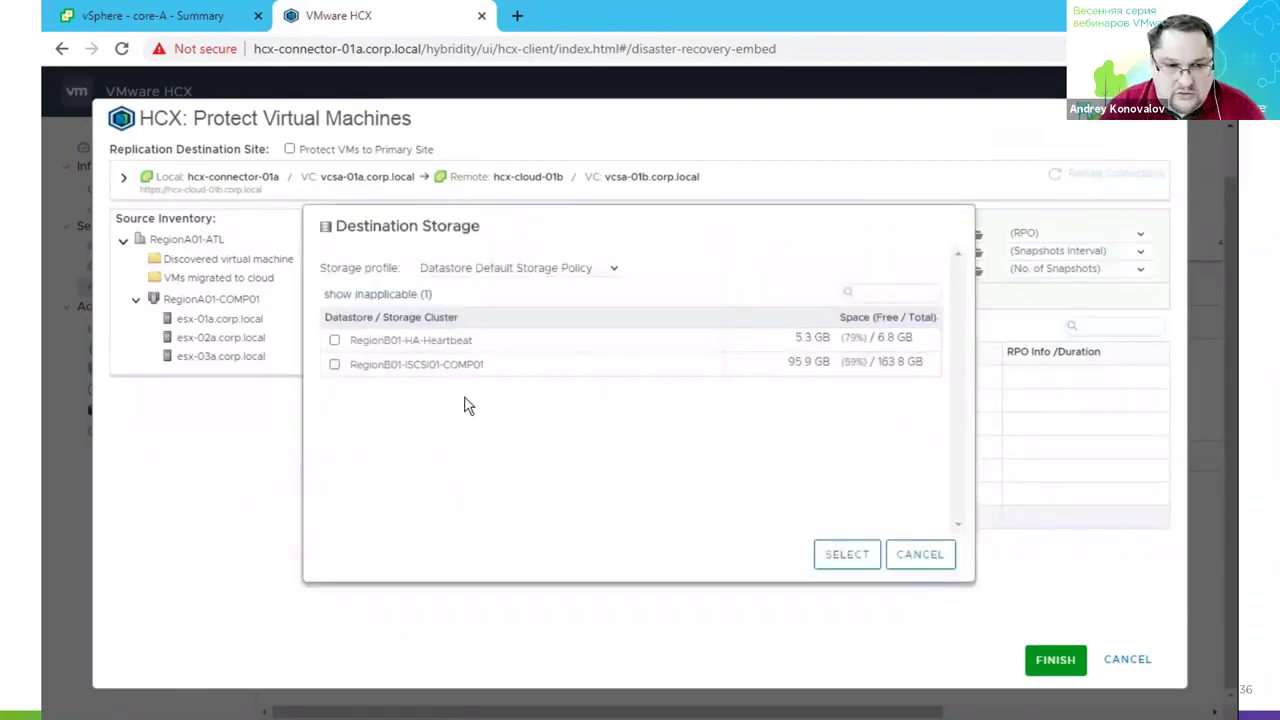
click(334, 365)
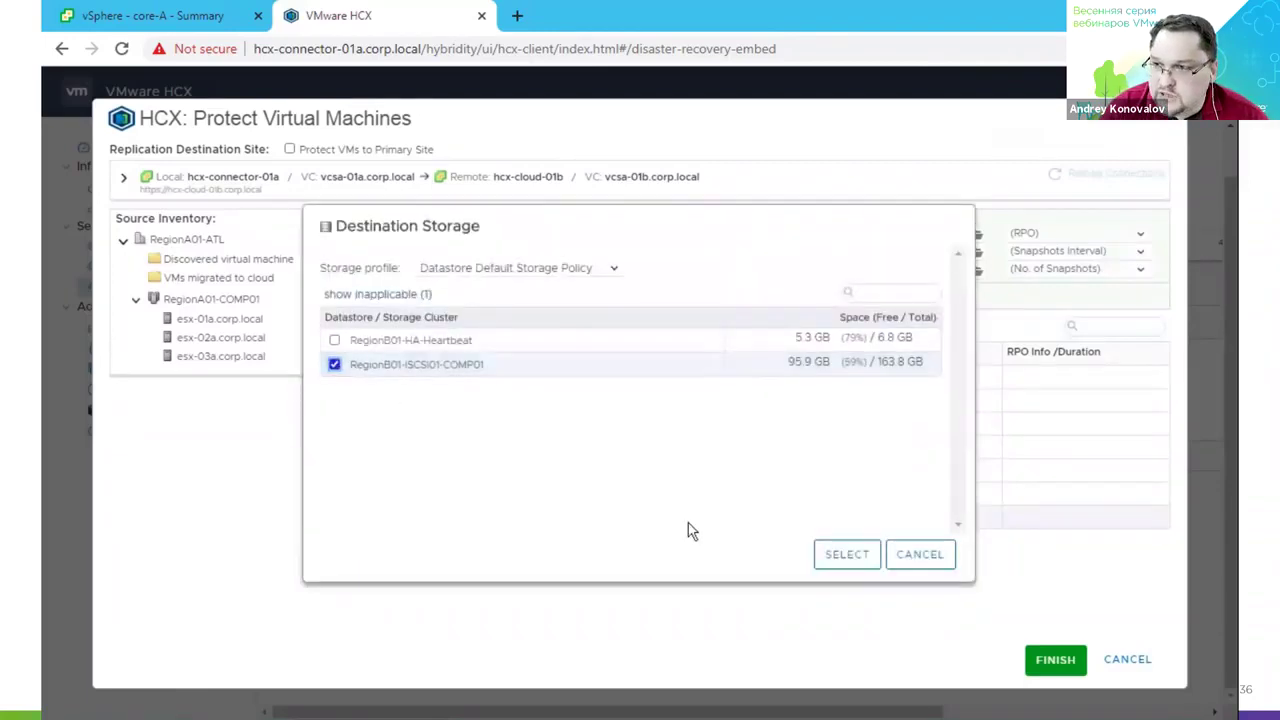
click(846, 554)
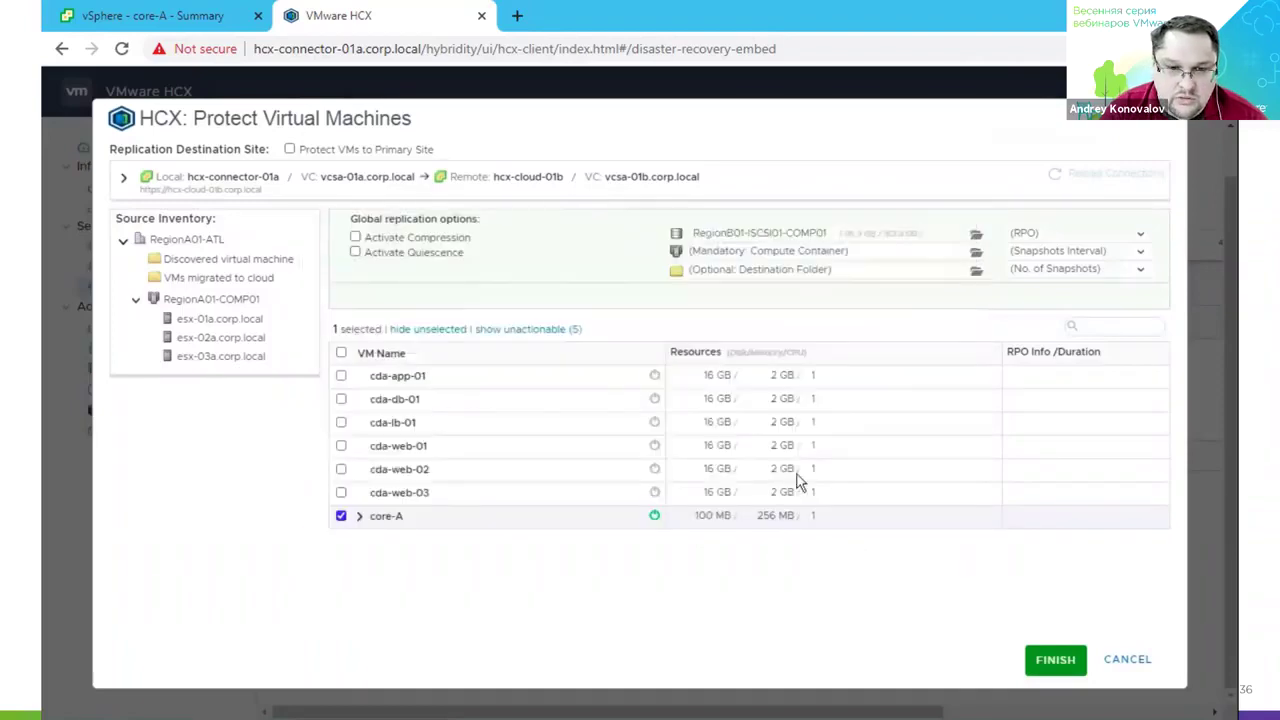
click(794, 254)
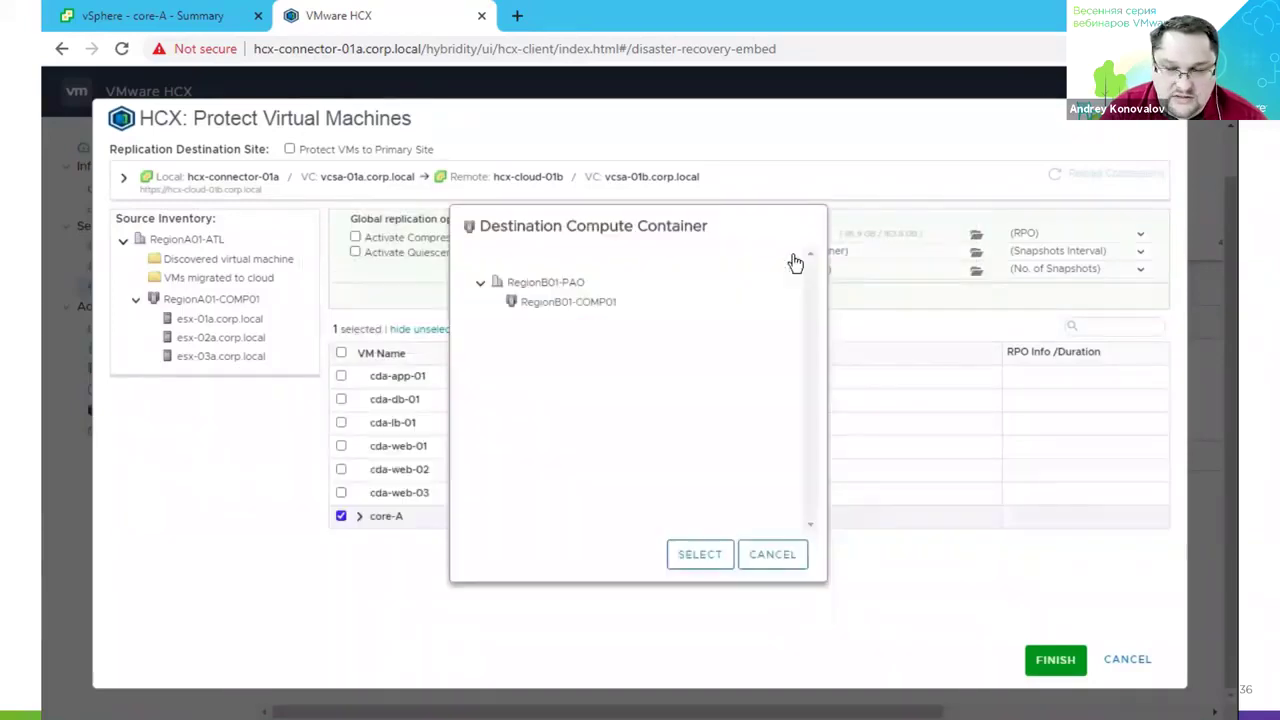
click(602, 303)
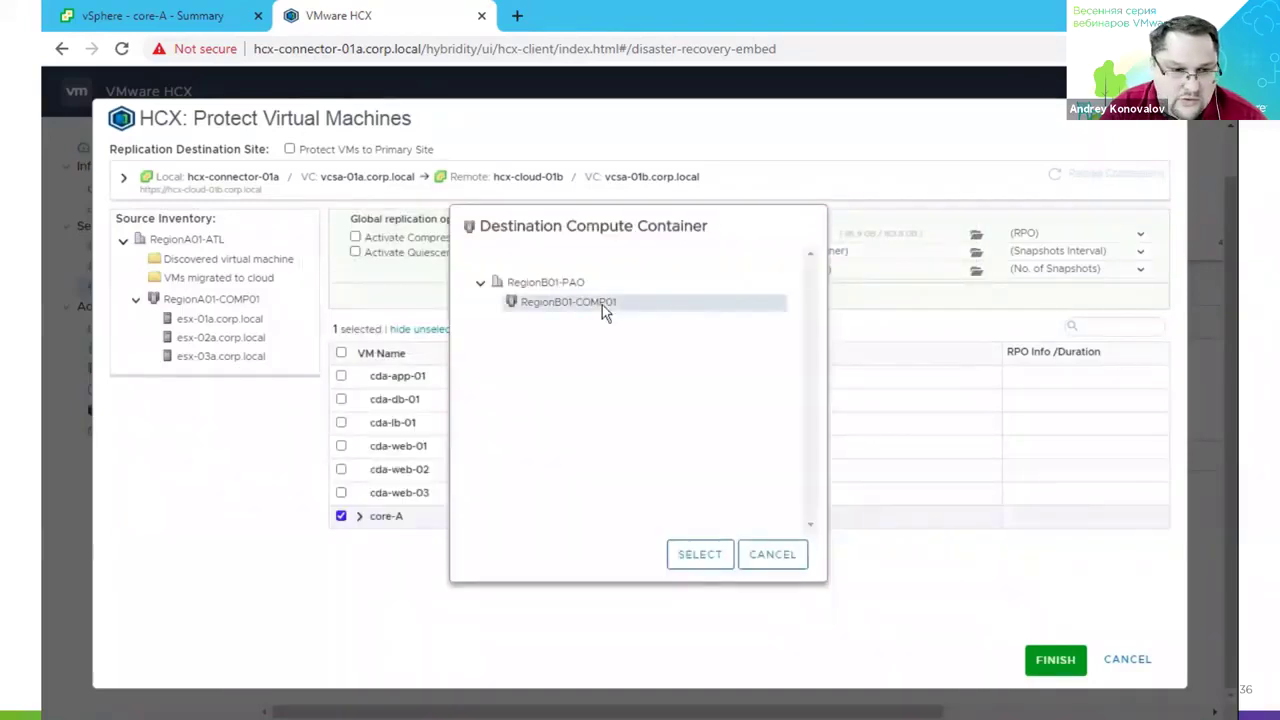
click(680, 556)
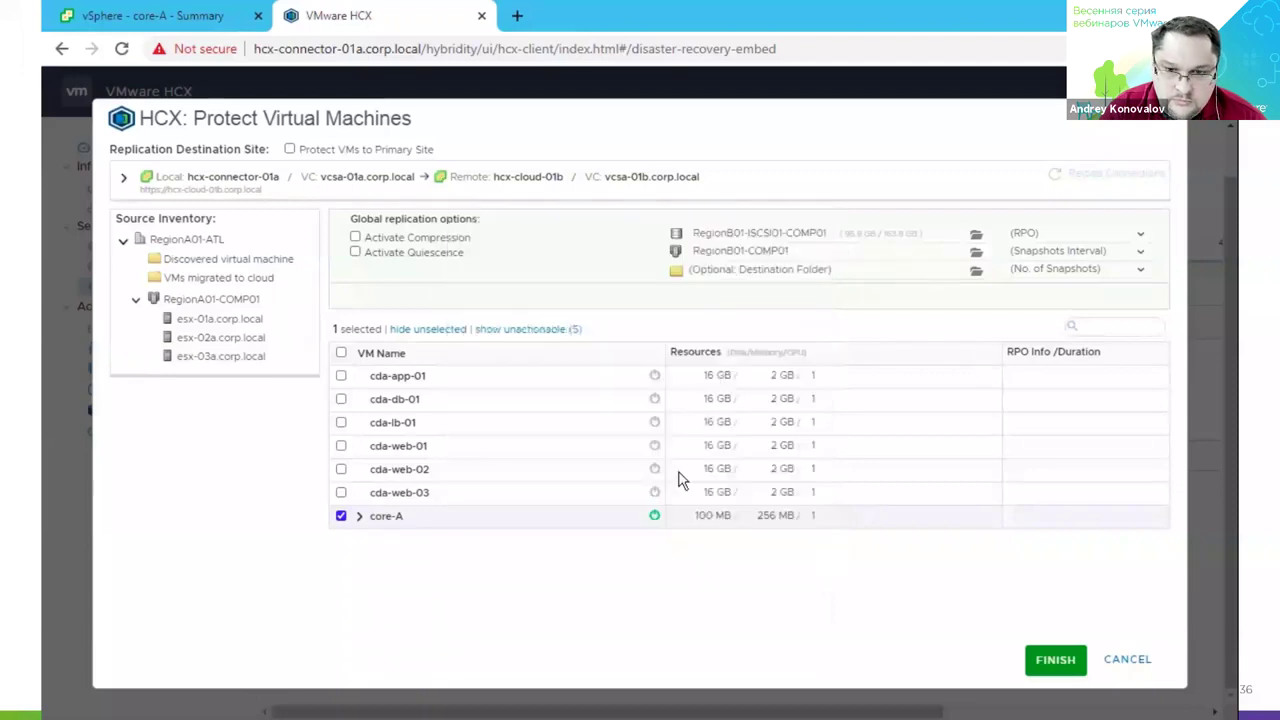
click(737, 275)
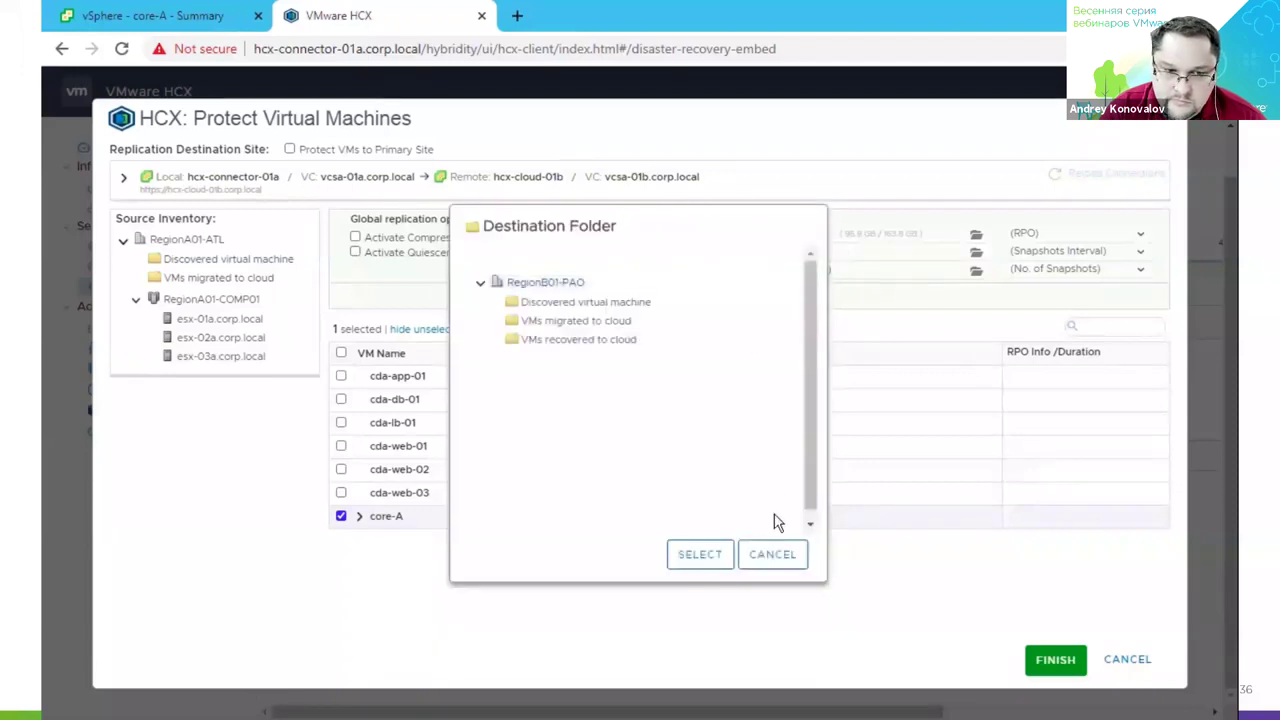
click(768, 553)
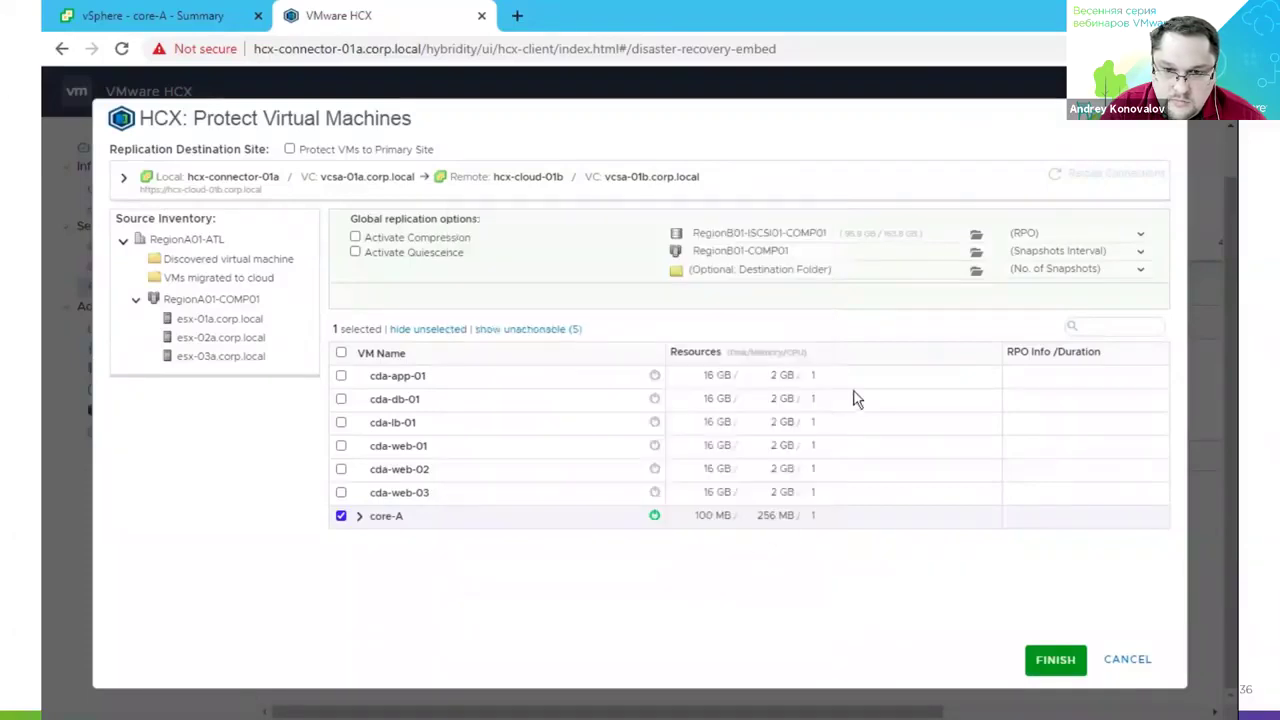
Set RPO to 15 minutes, snapshot interval to 1 hour, and number of snapshots to 1.
click(1036, 236)
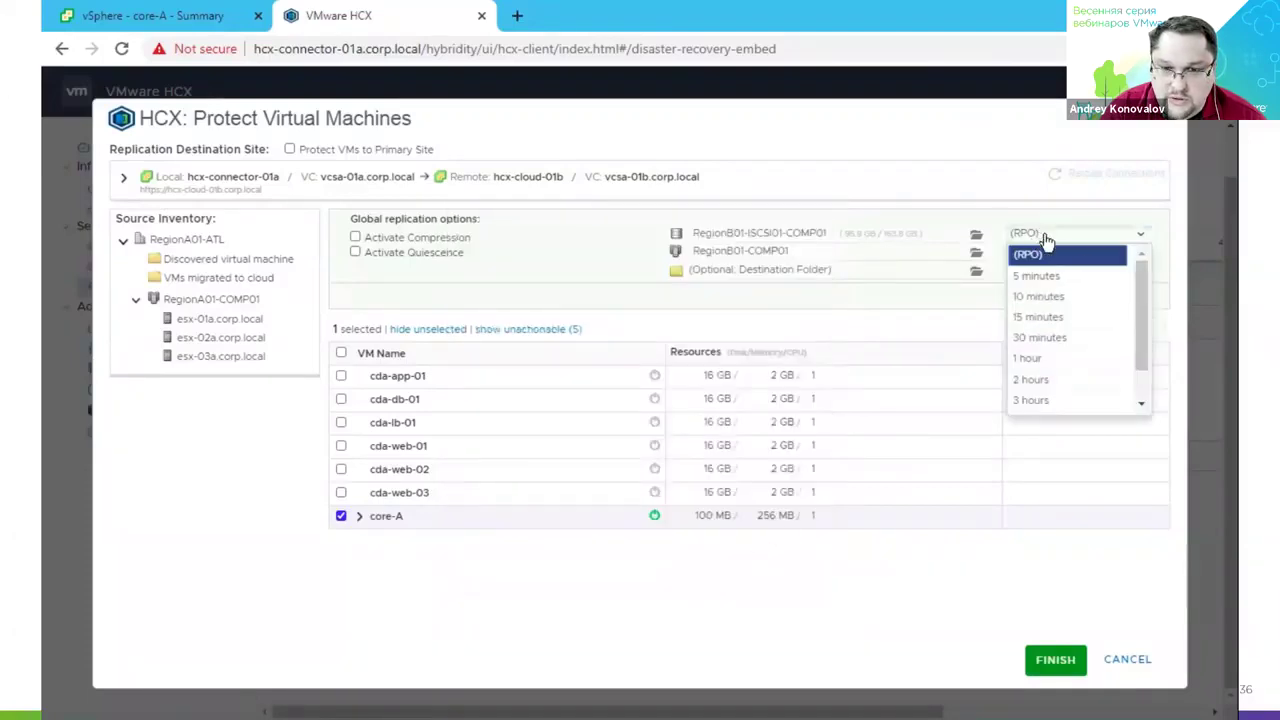
drag(1139, 285, 1178, 393)
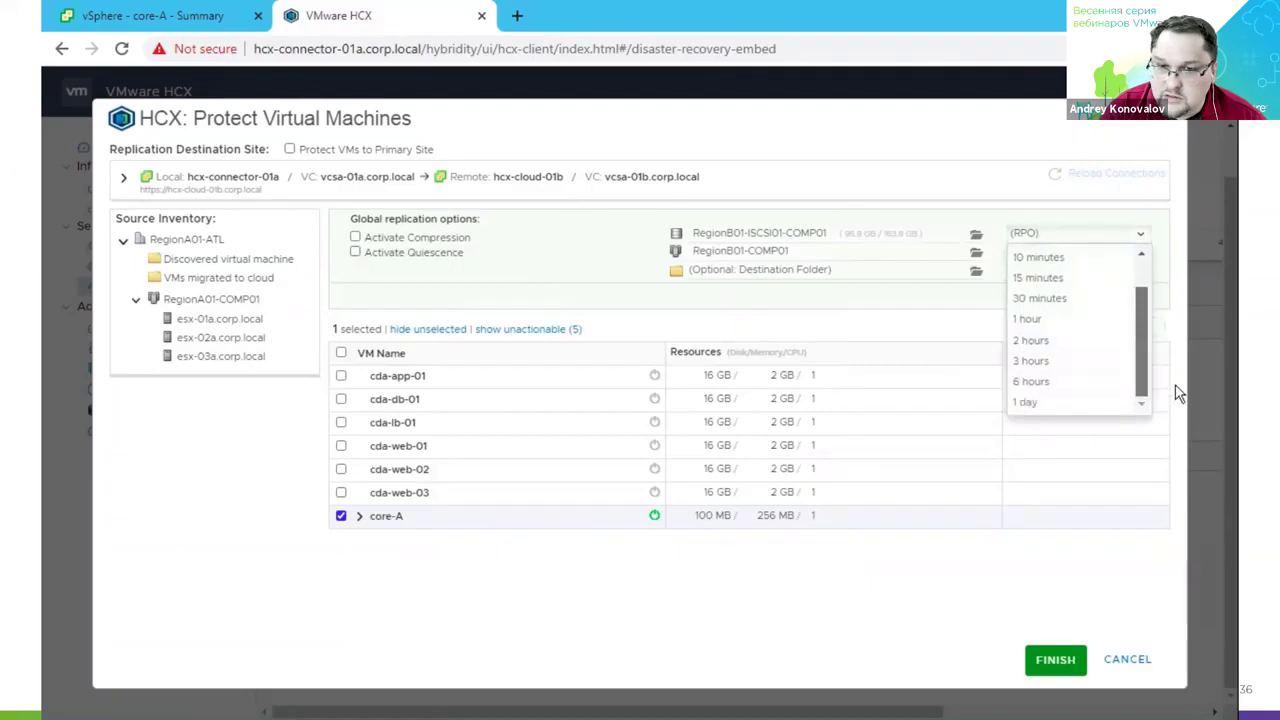
scroll(1145, 318, up, 2)
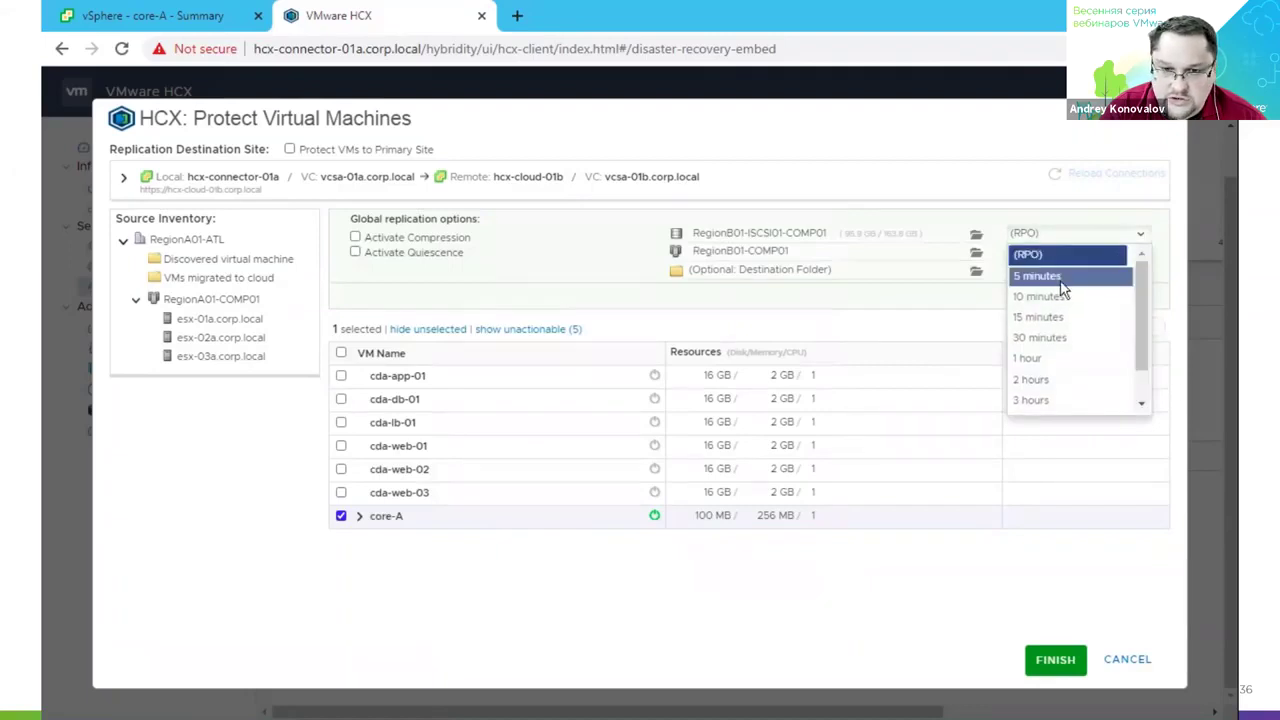
click(1047, 327)
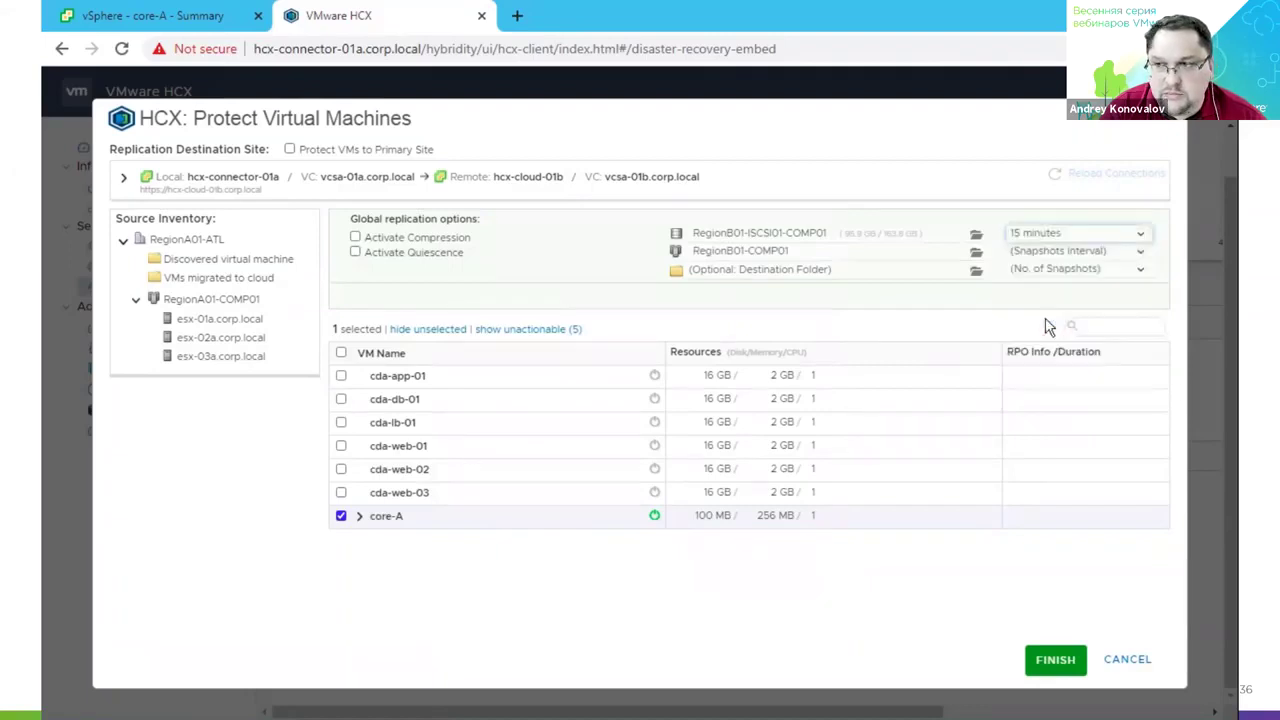
click(1140, 254)
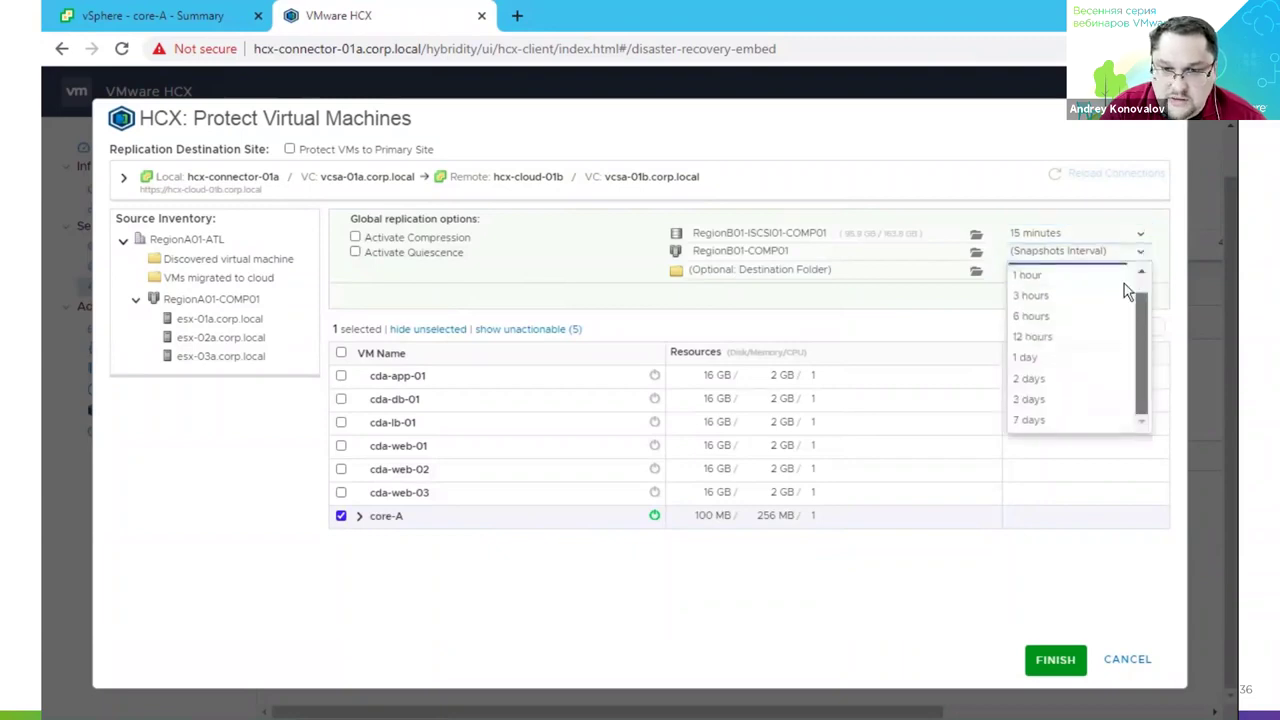
click(1070, 291)
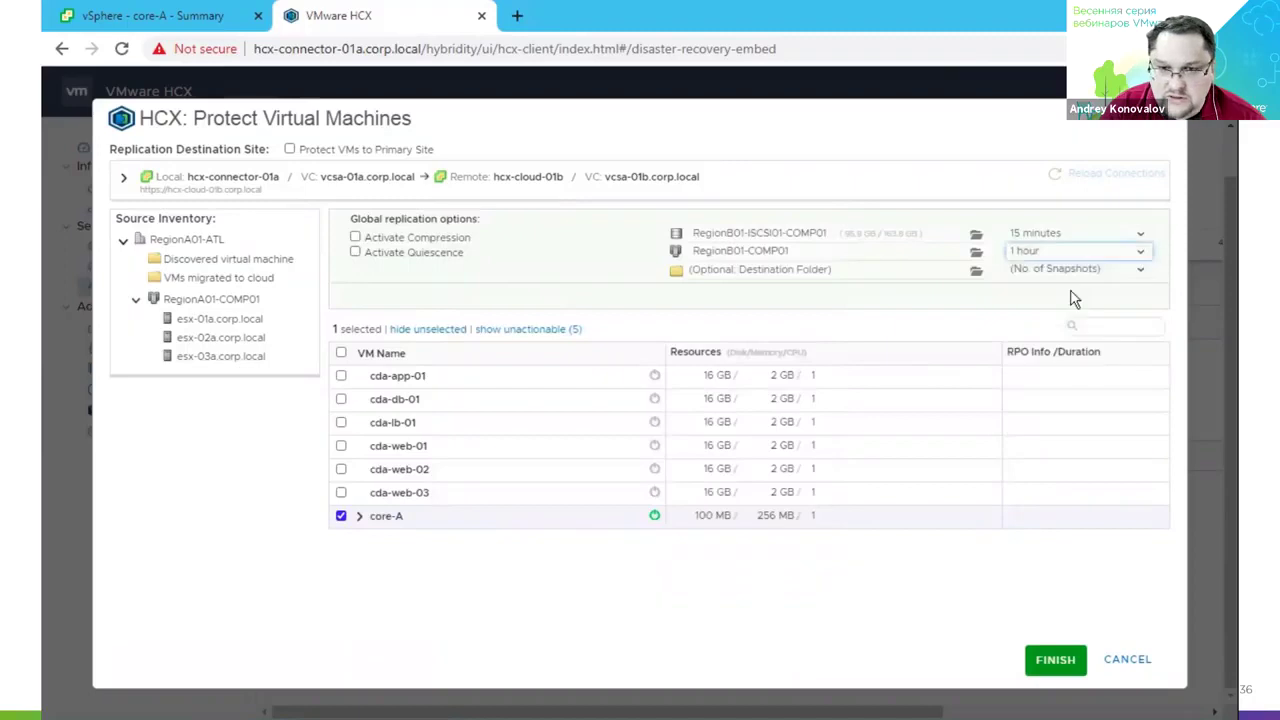
click(1115, 273)
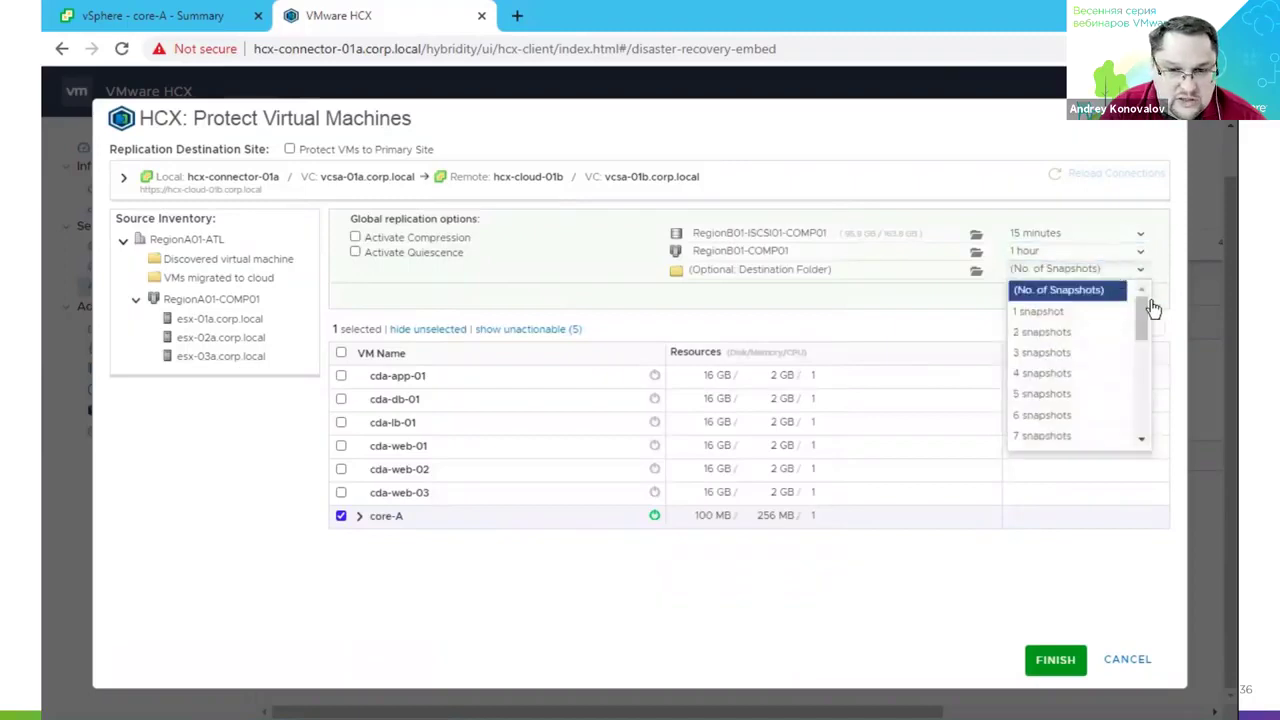
drag(1141, 318, 1180, 486)
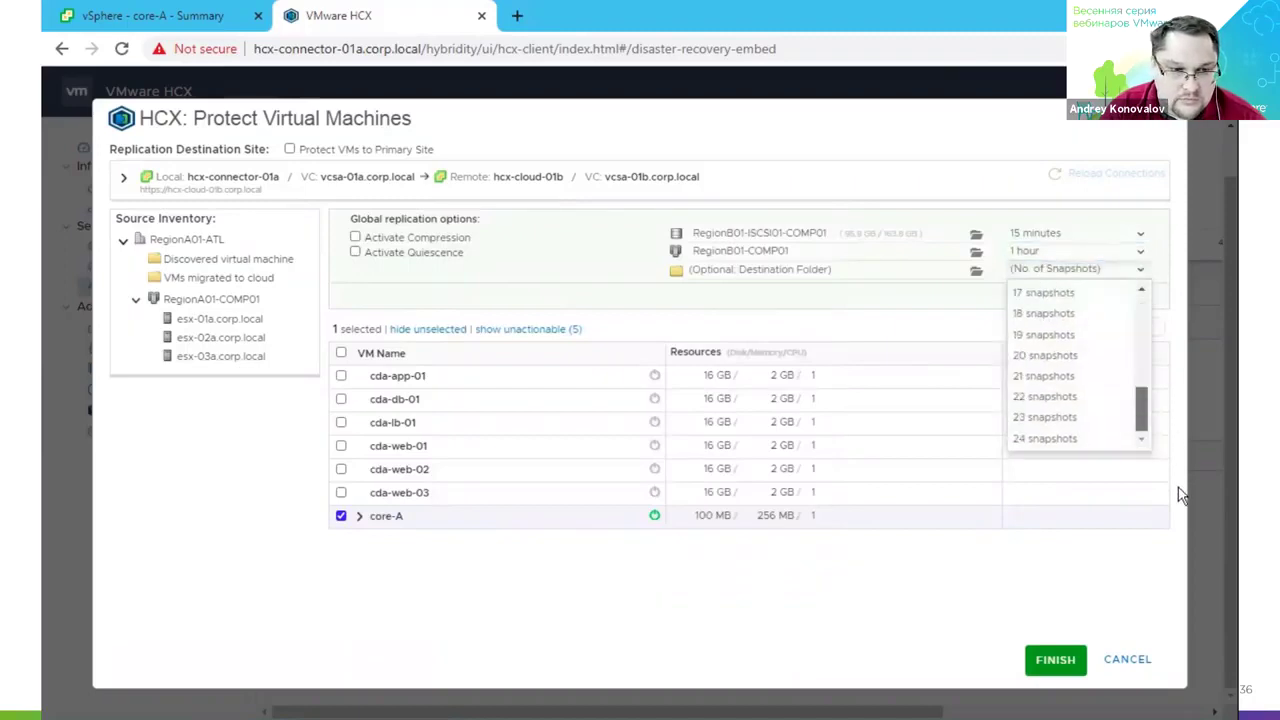
drag(1173, 440, 1138, 292)
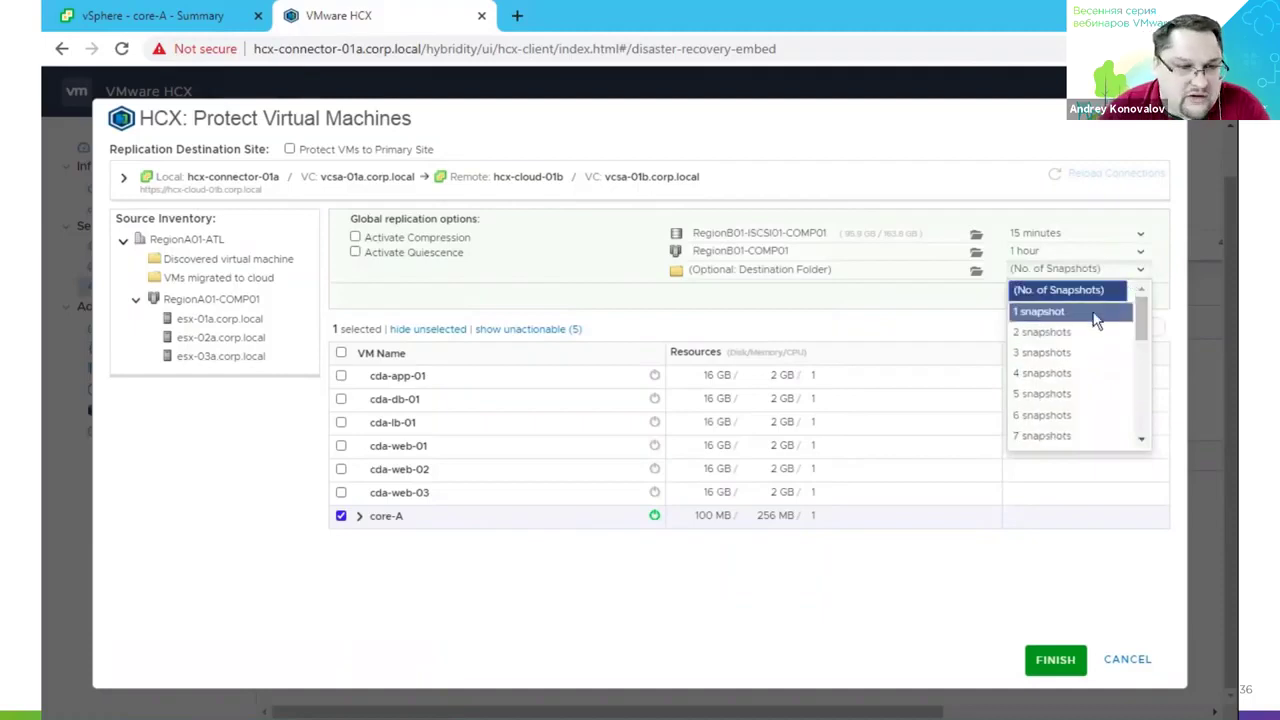
click(1095, 318)
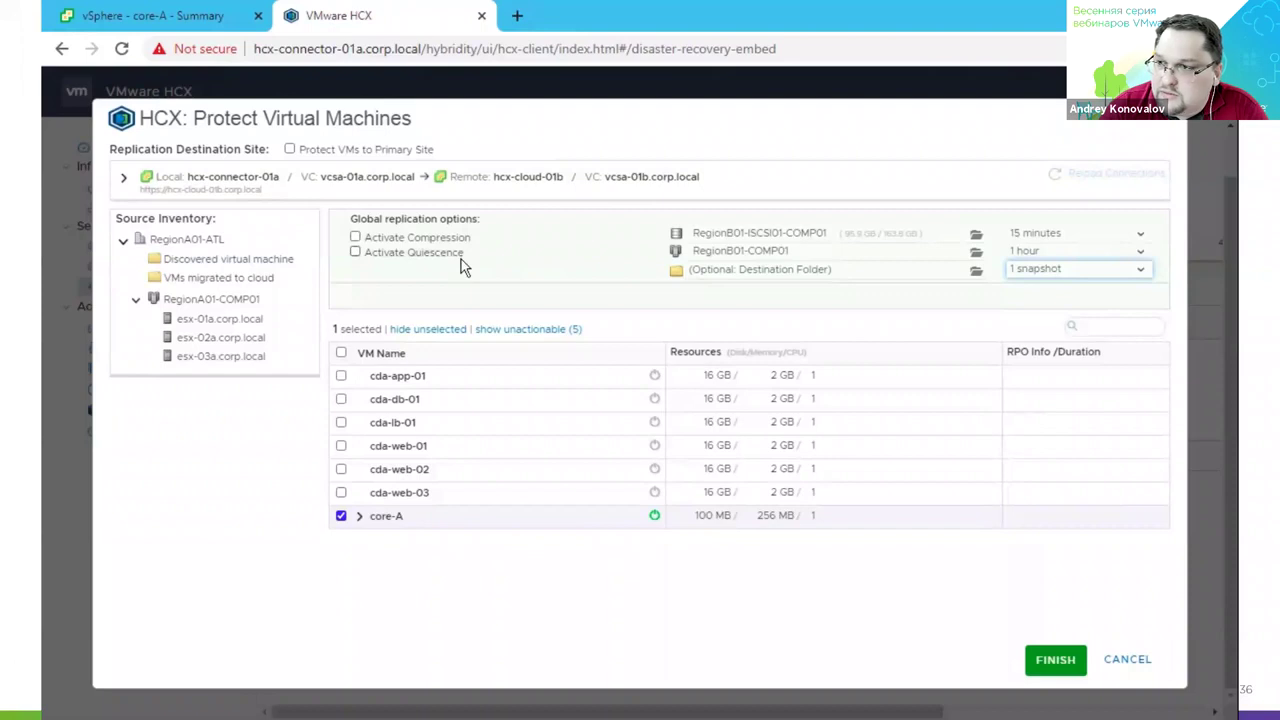
Map core-A's network adapter to ESXi-RegionB01-vDS-COMP and finish the protection wizard.
click(358, 519)
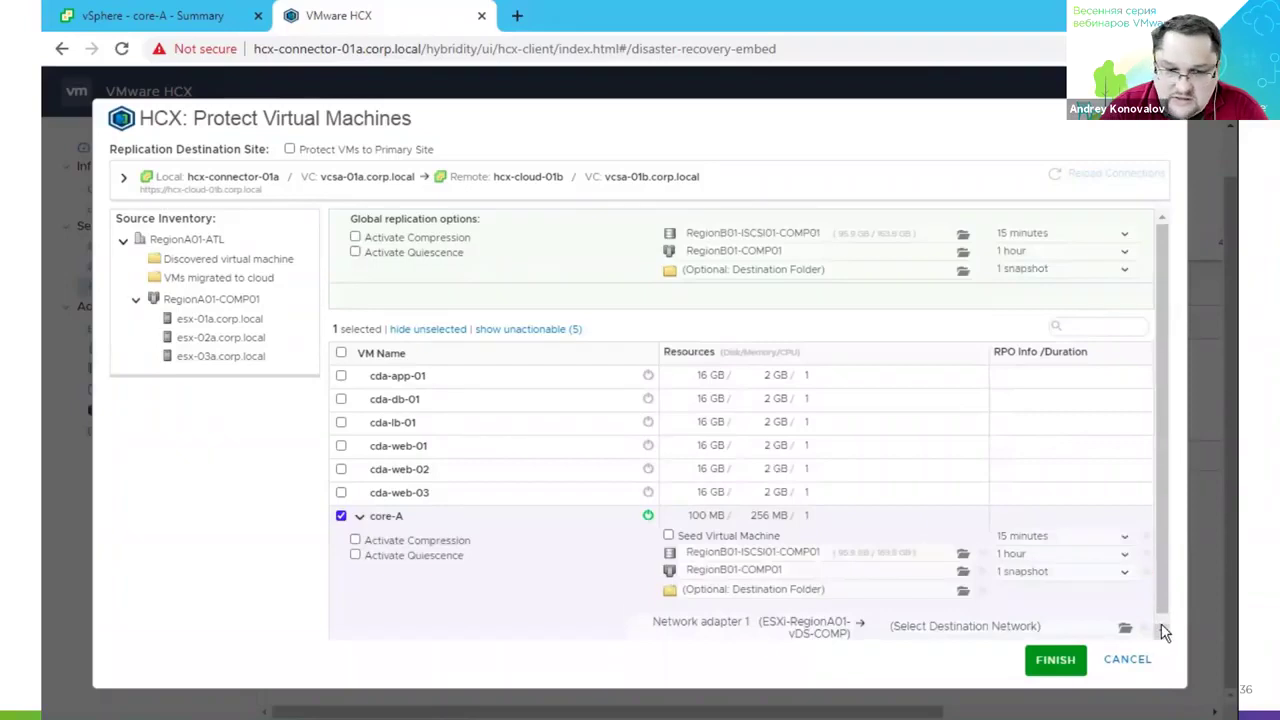
scroll(1163, 630, down, 1)
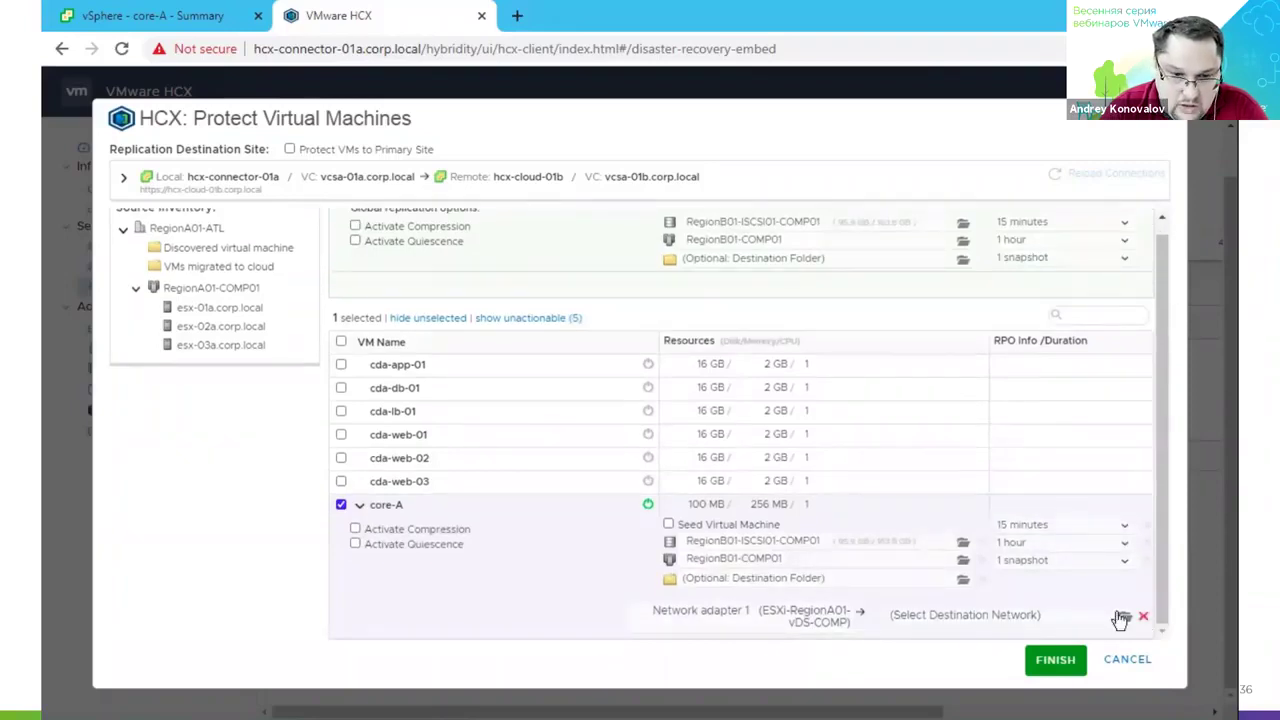
click(1124, 616)
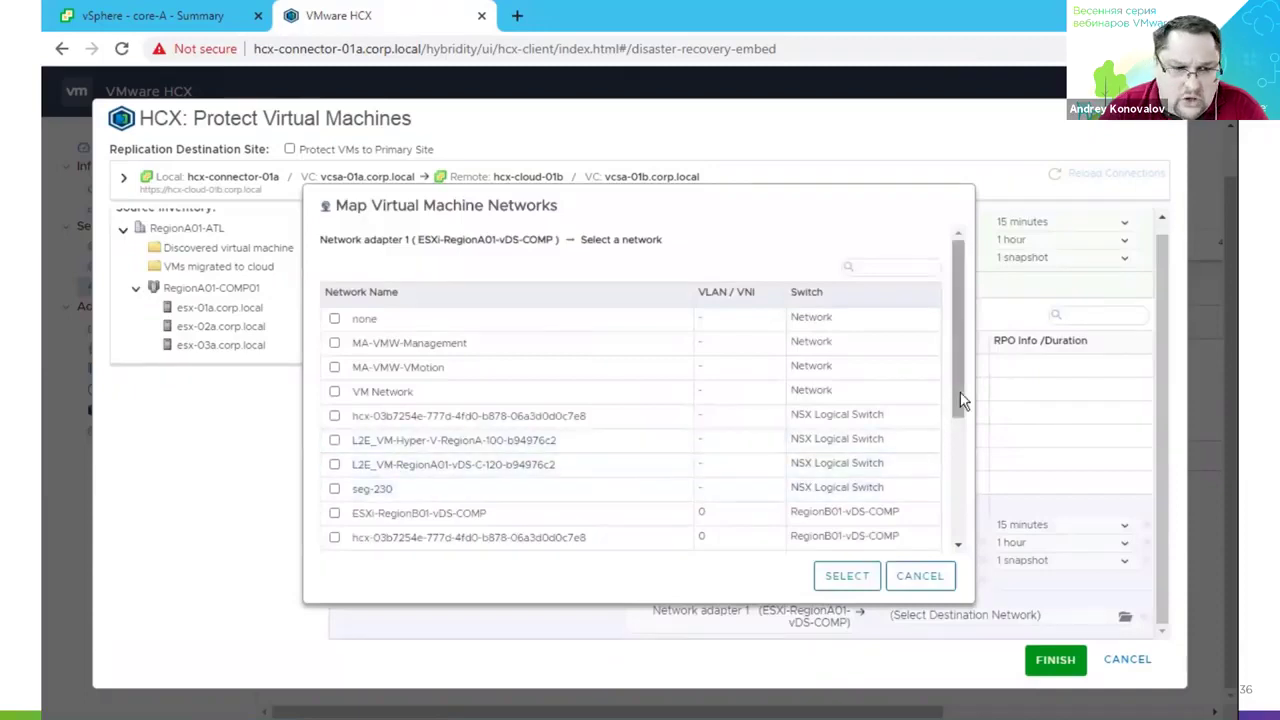
click(334, 515)
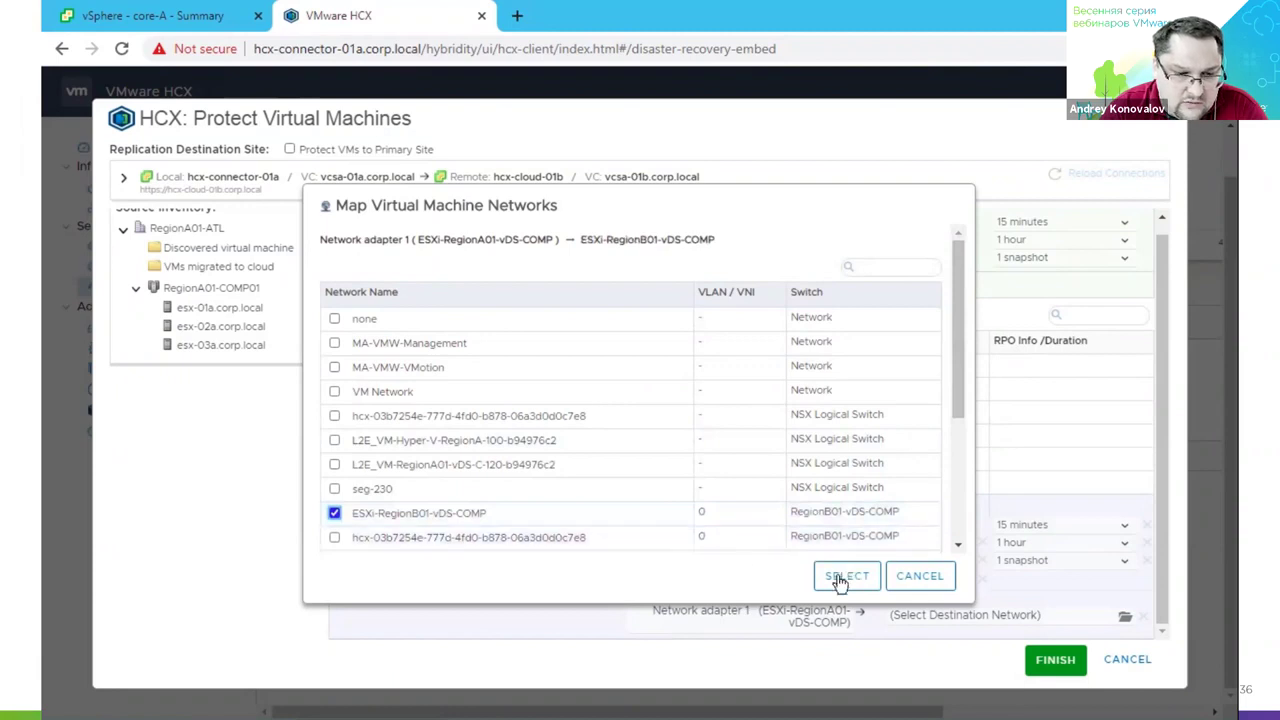
click(840, 578)
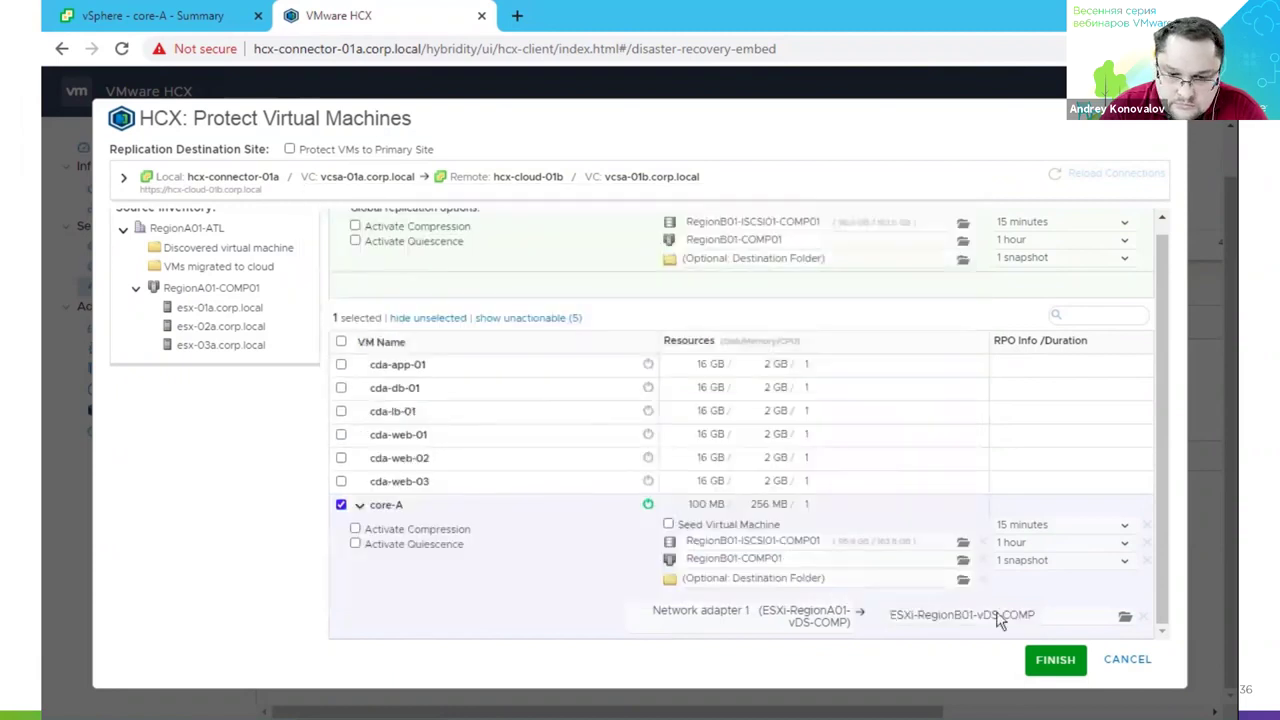
click(1050, 662)
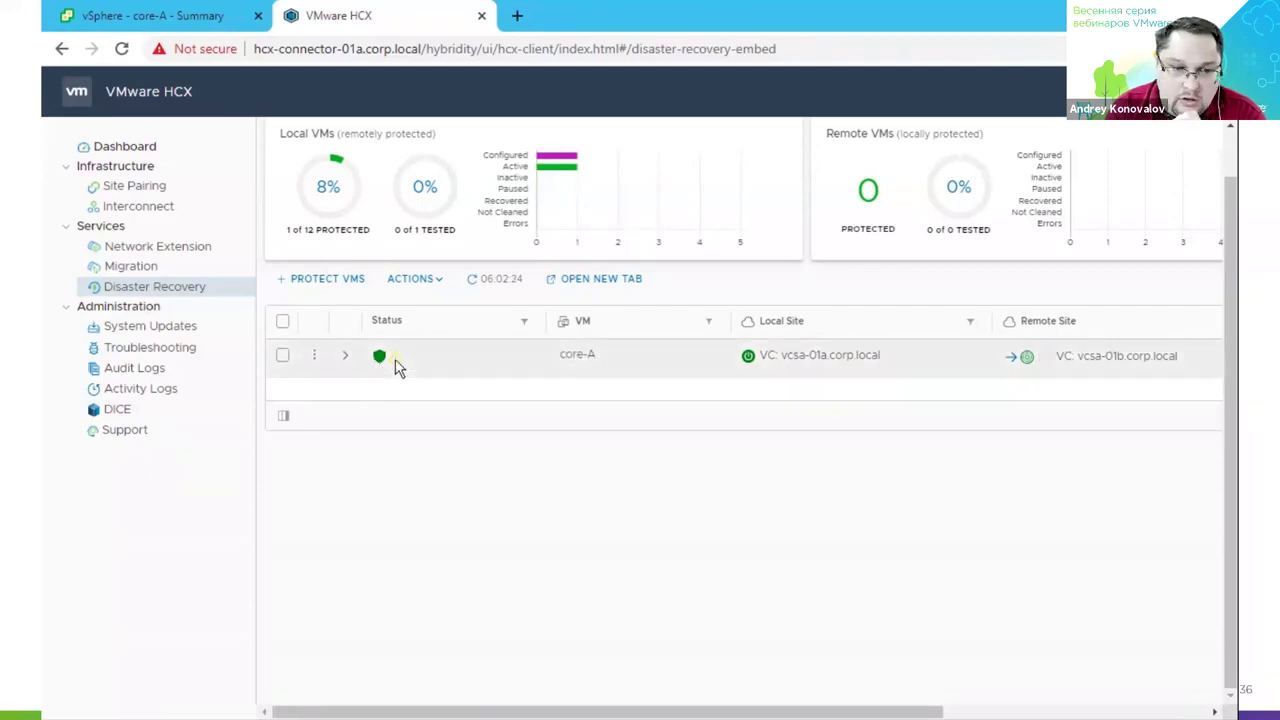
Expand core-A's Disaster Recovery row to see Active status, 15-minute RPO and 1-hour snapshot interval, then return to vSphere.
click(344, 357)
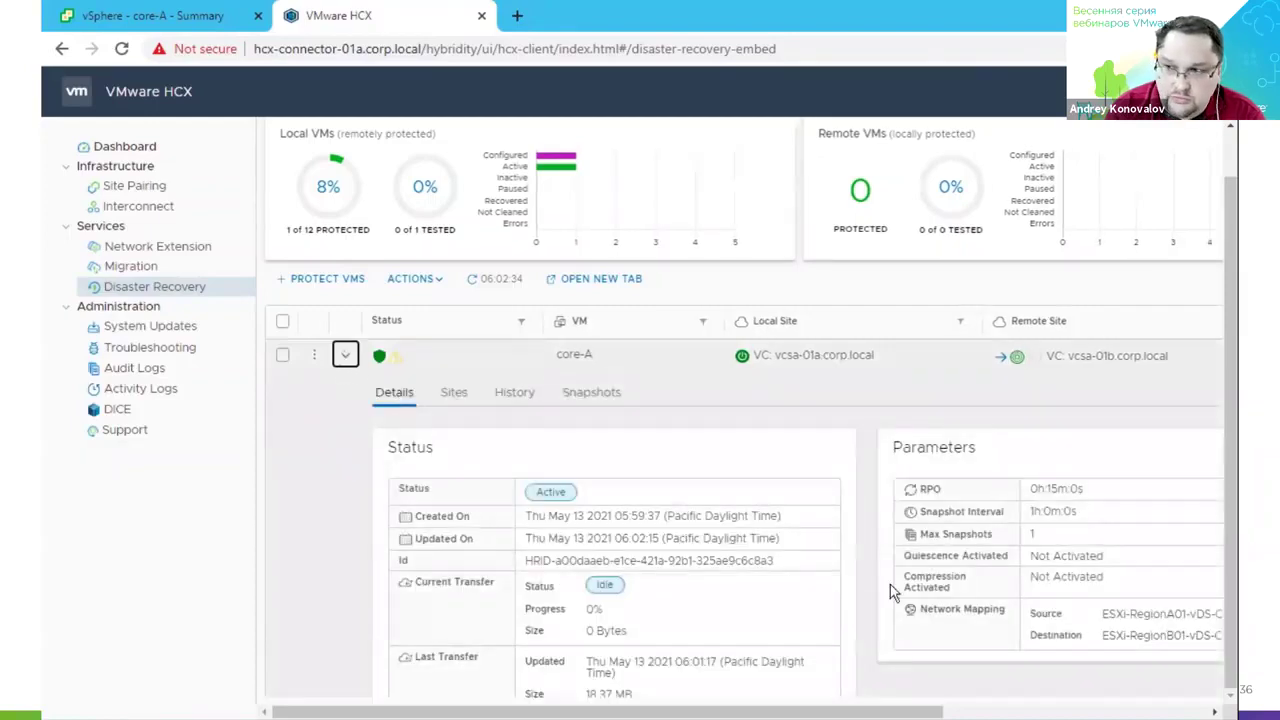
drag(945, 714, 1045, 713)
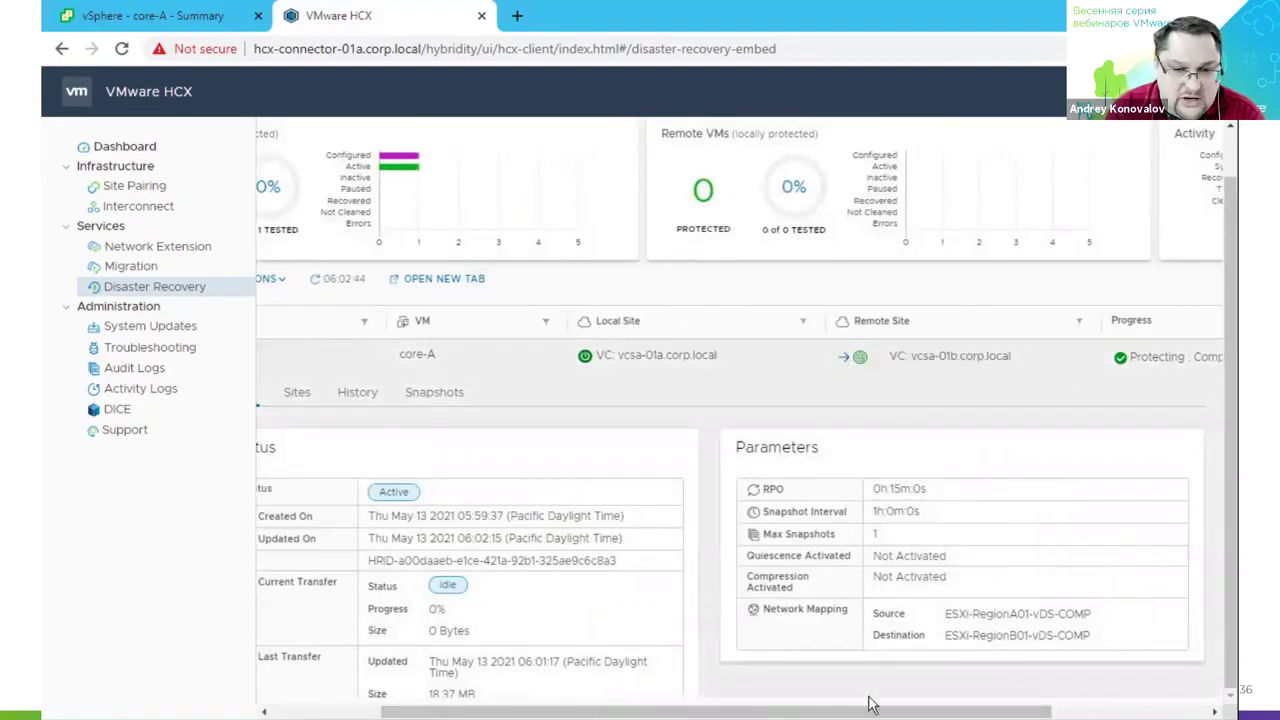
drag(865, 714, 757, 714)
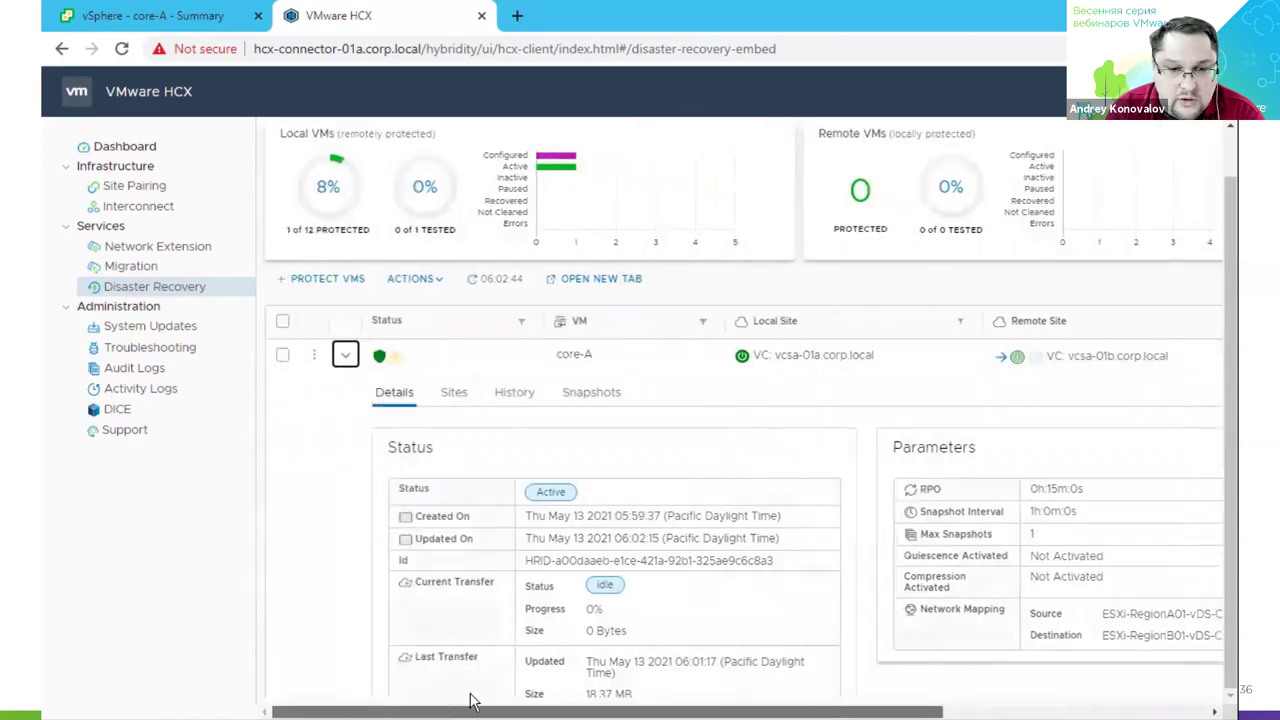
click(180, 17)
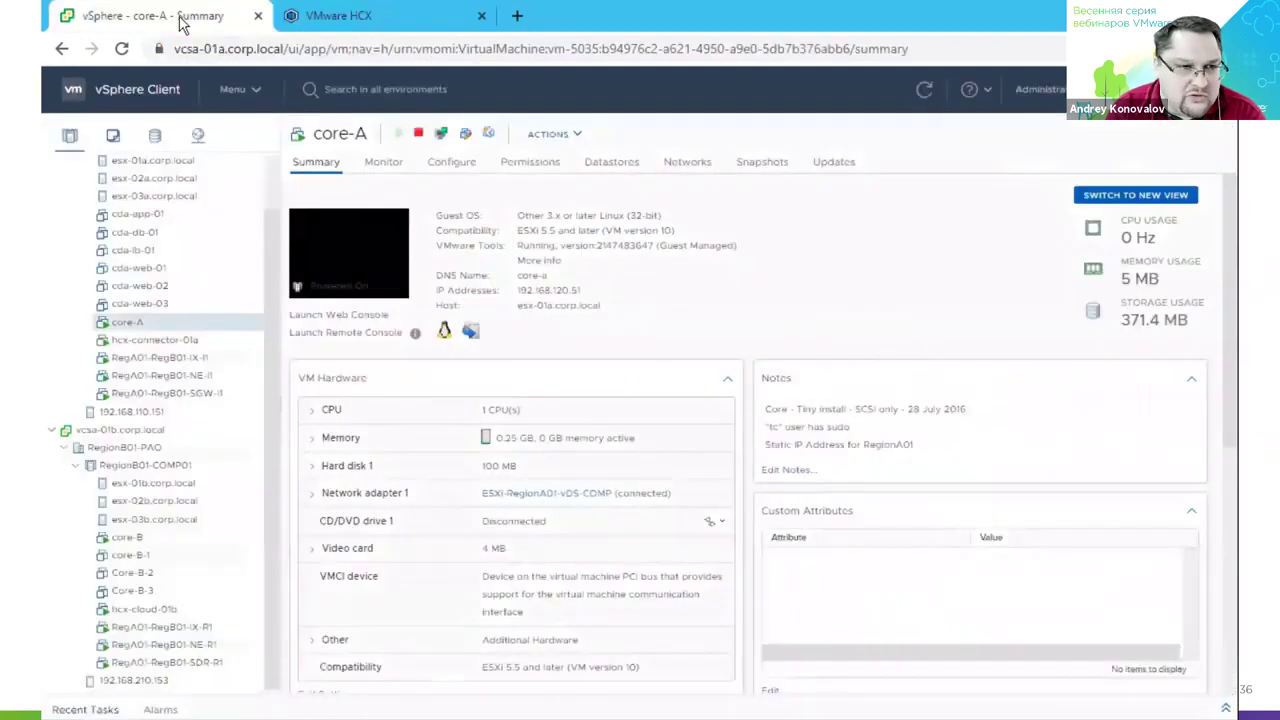
Browse datastore RegionB01-ISCSI01-COMP01 to the core-A folder holding core-A_1.vmdk and hbr files.
click(219, 470)
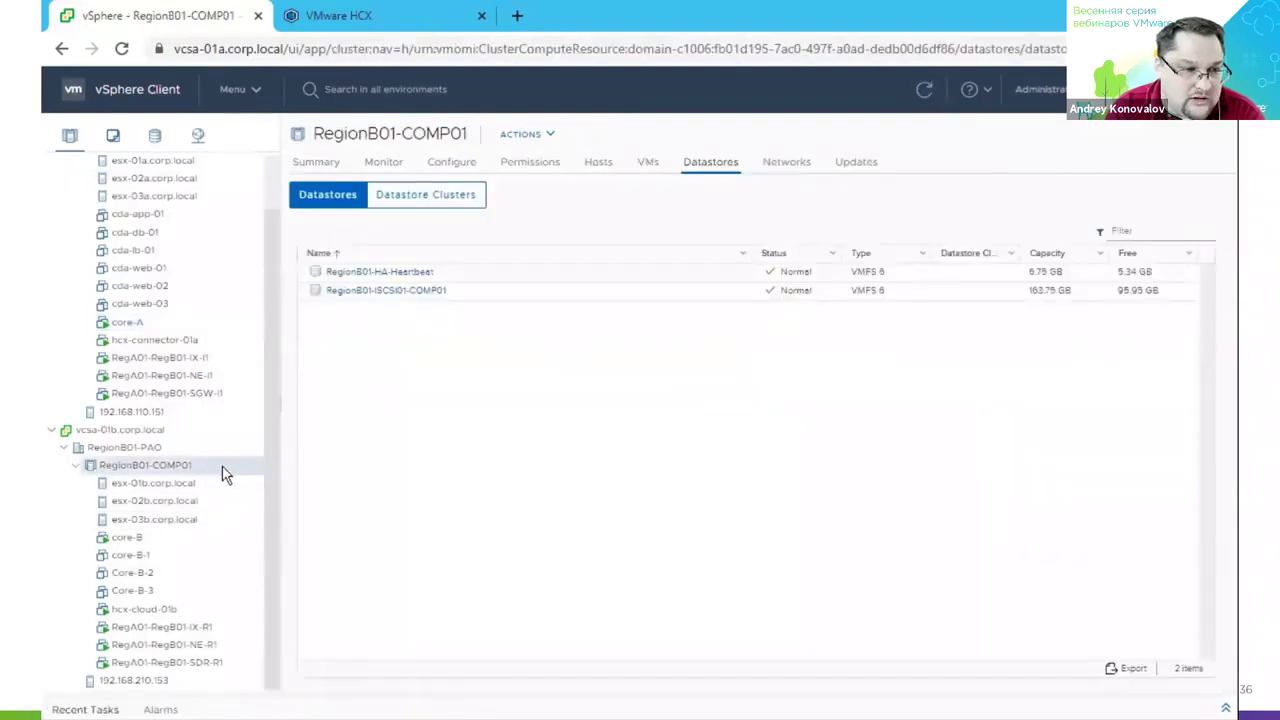
click(409, 297)
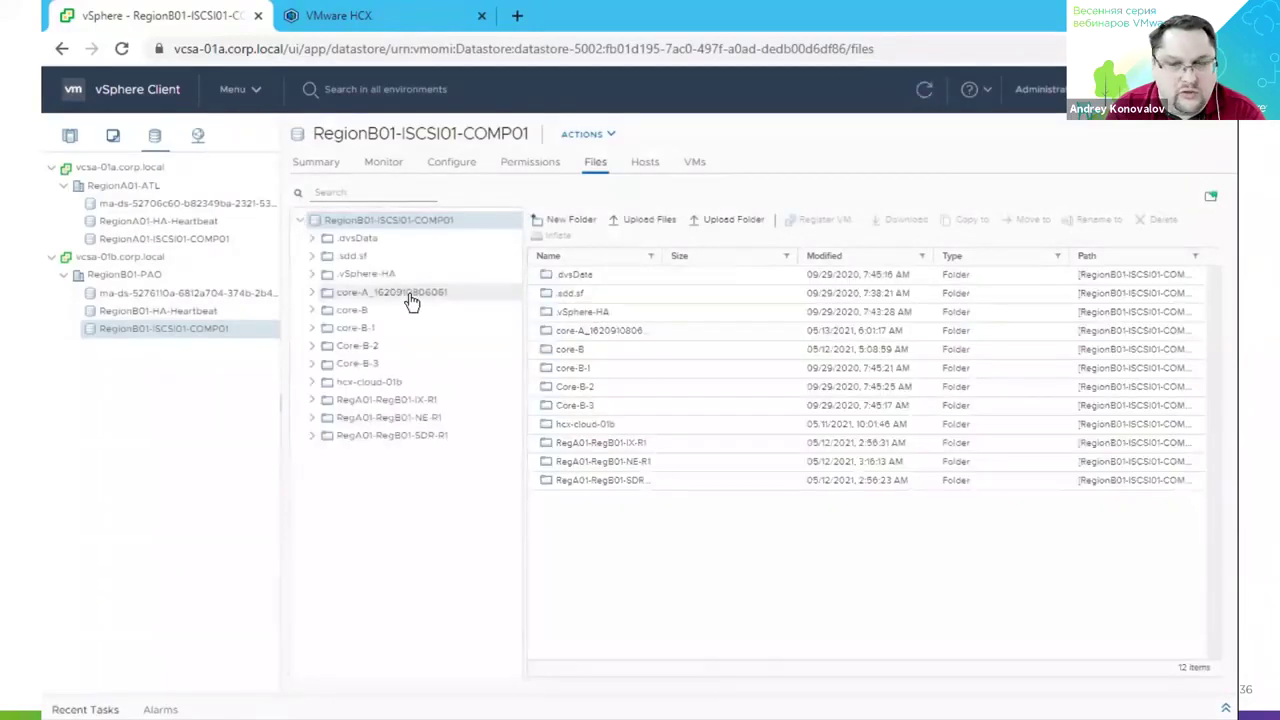
click(412, 303)
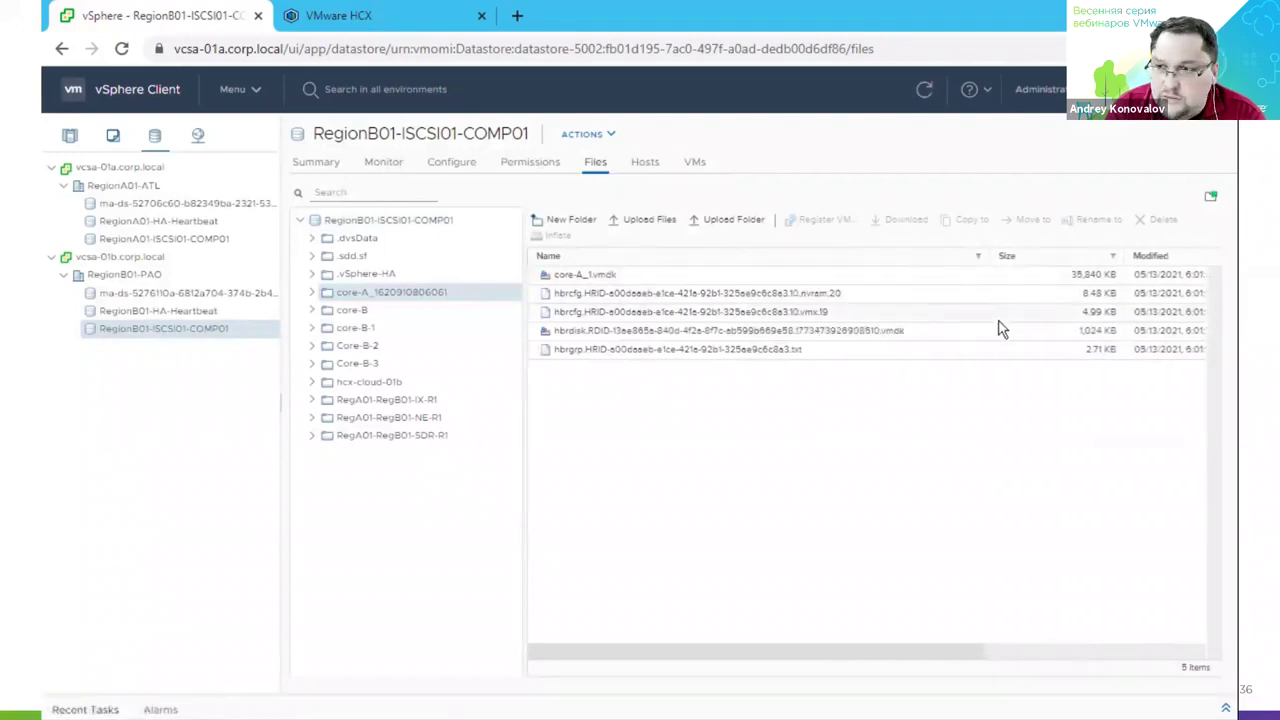
click(372, 18)
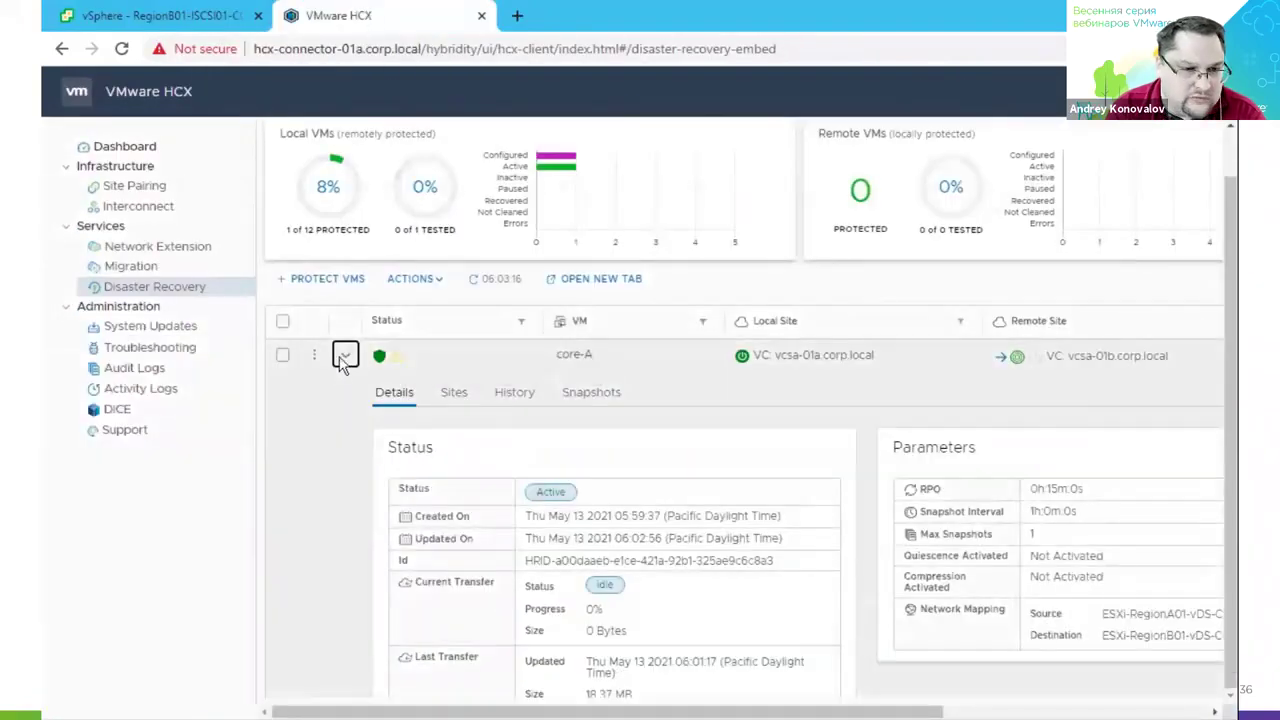
Test-recover core-A using the latest snapshot and the RegionB01-vDS-COMP target network.
click(345, 357)
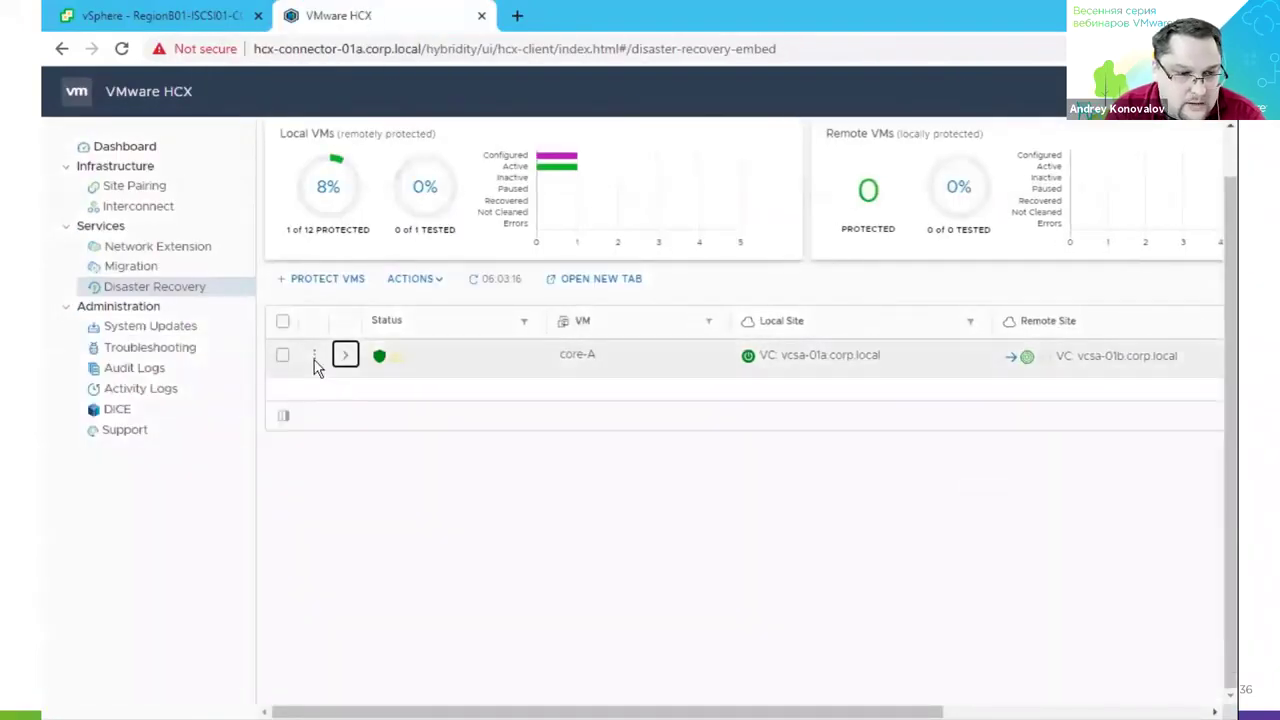
click(314, 357)
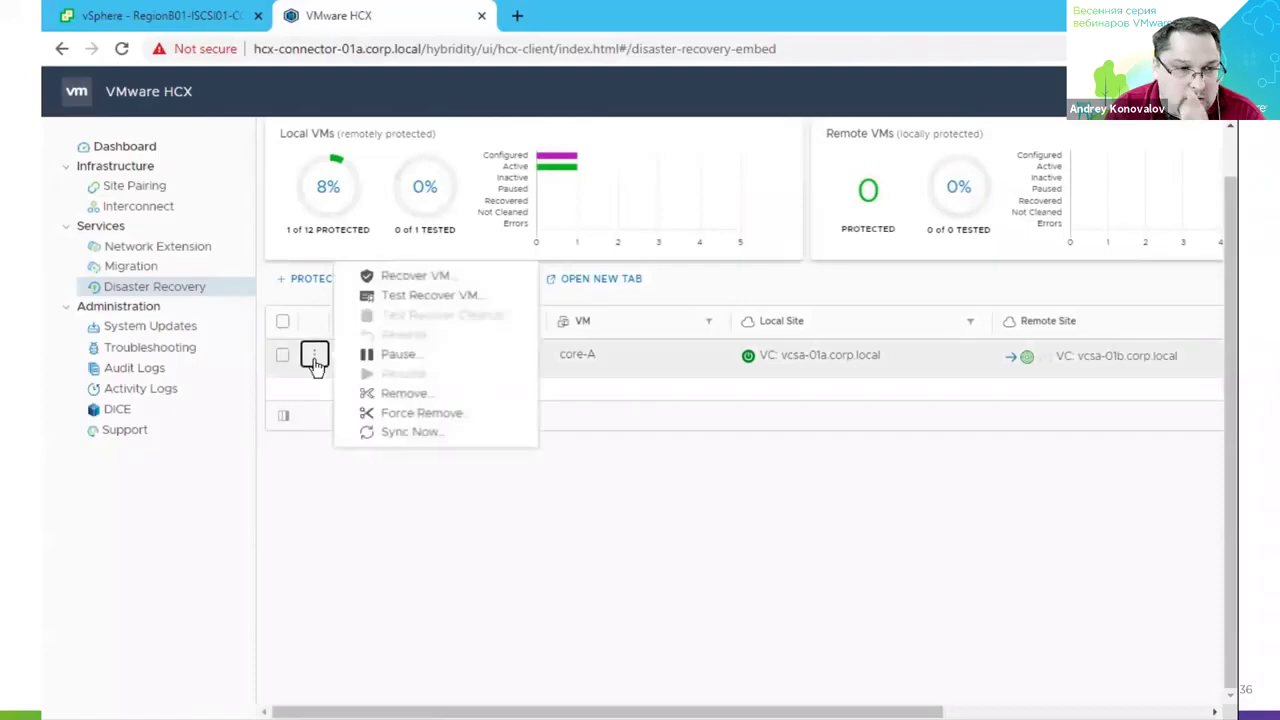
click(450, 296)
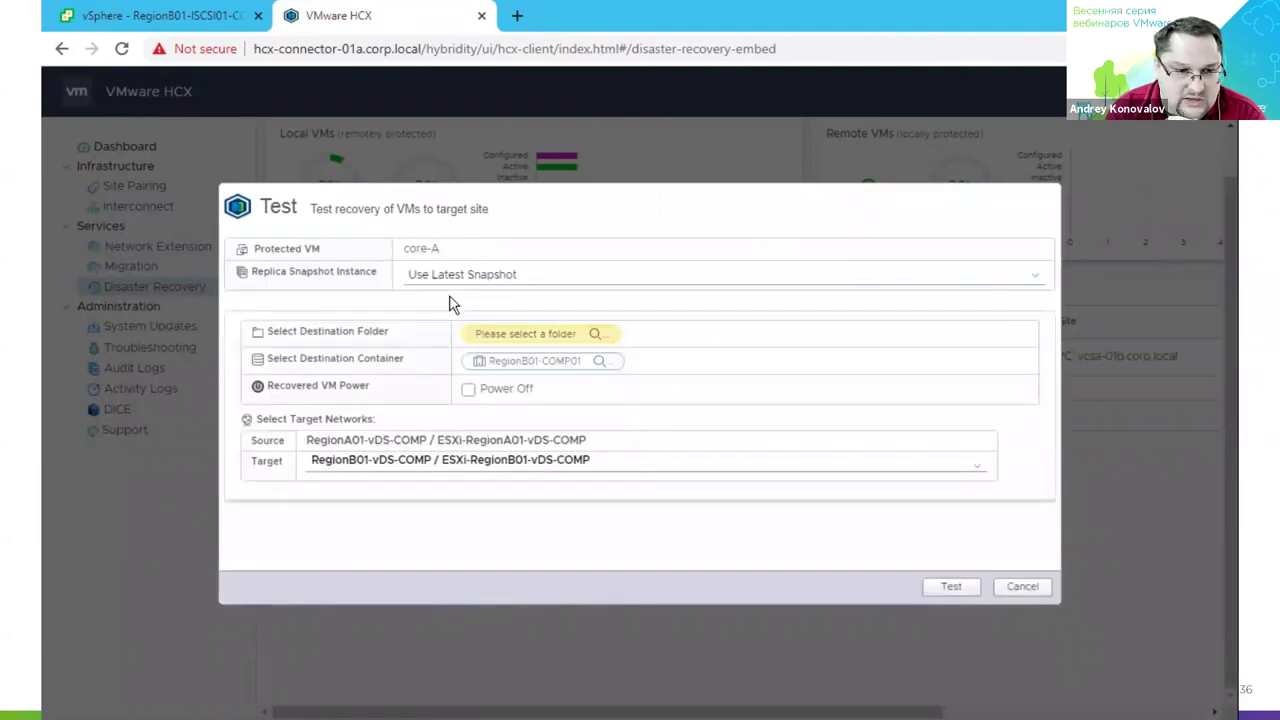
click(480, 280)
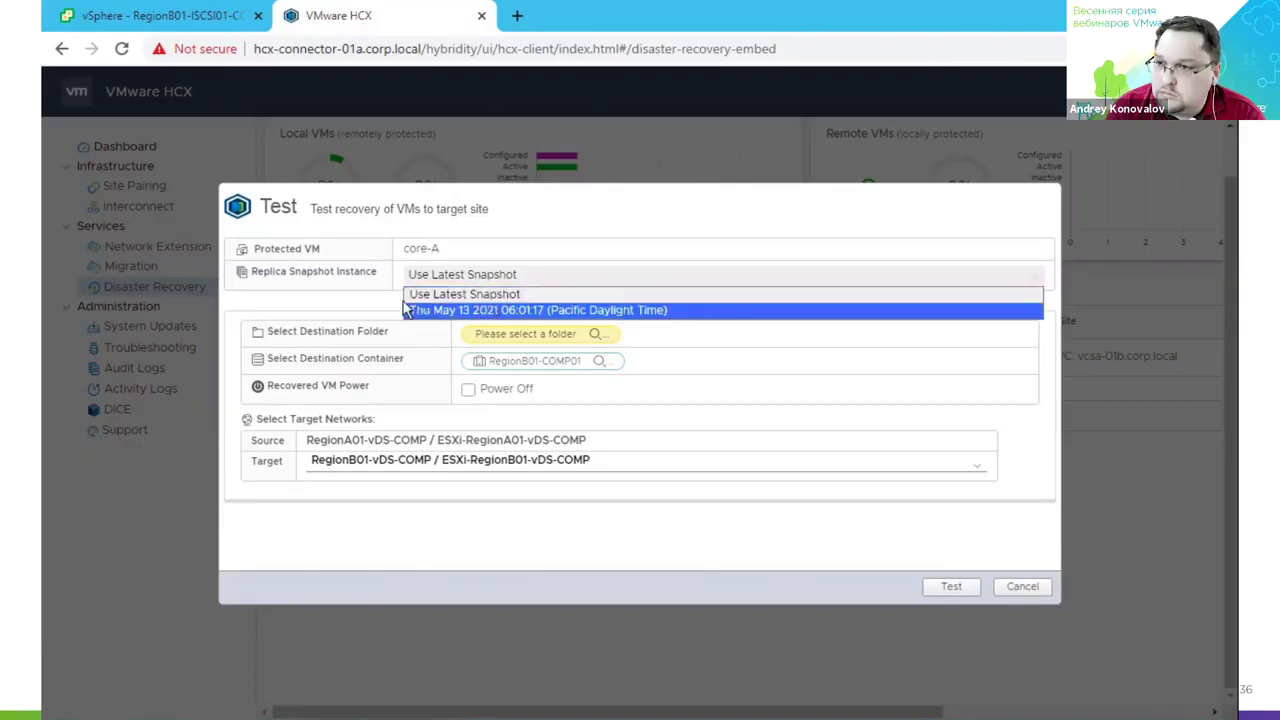
click(338, 314)
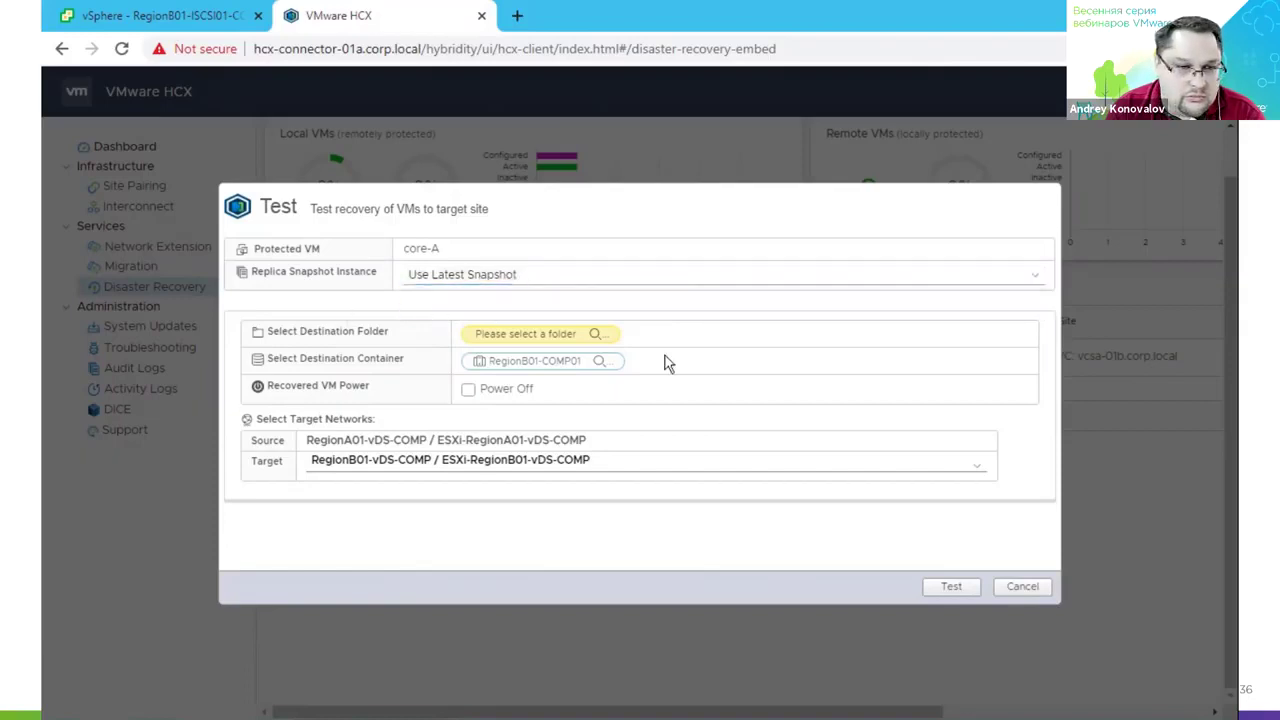
click(787, 474)
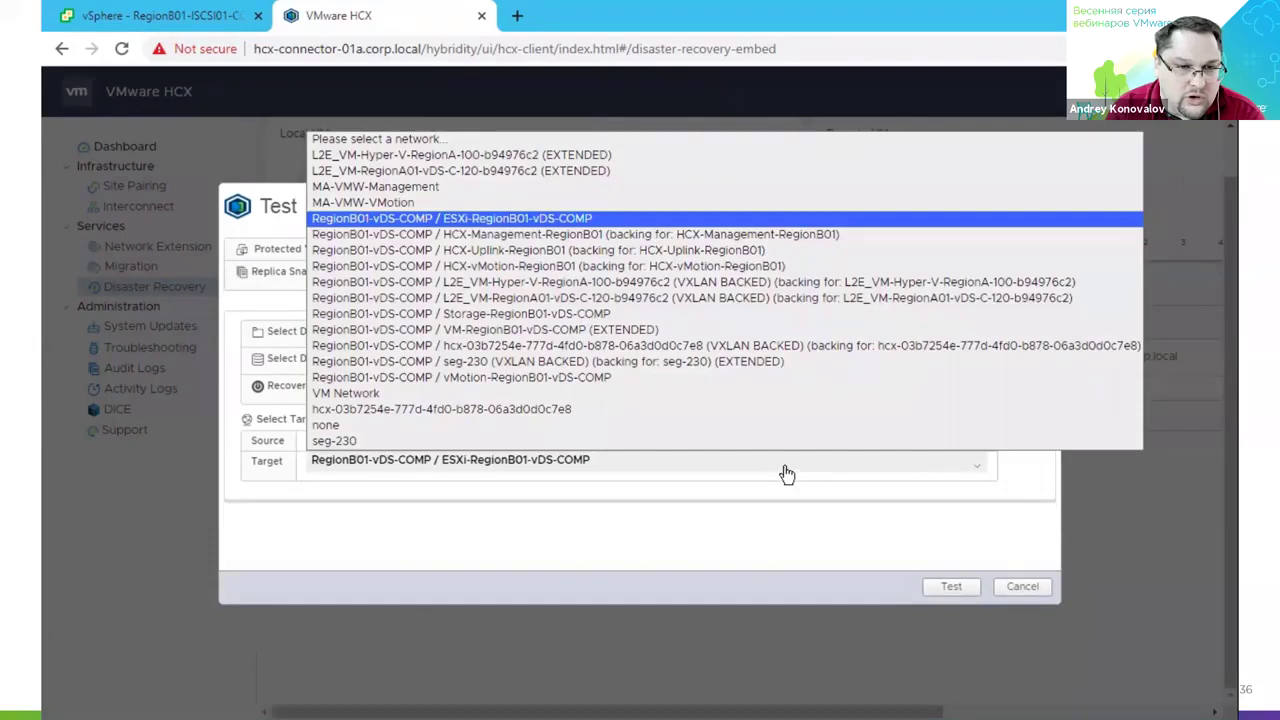
click(787, 474)
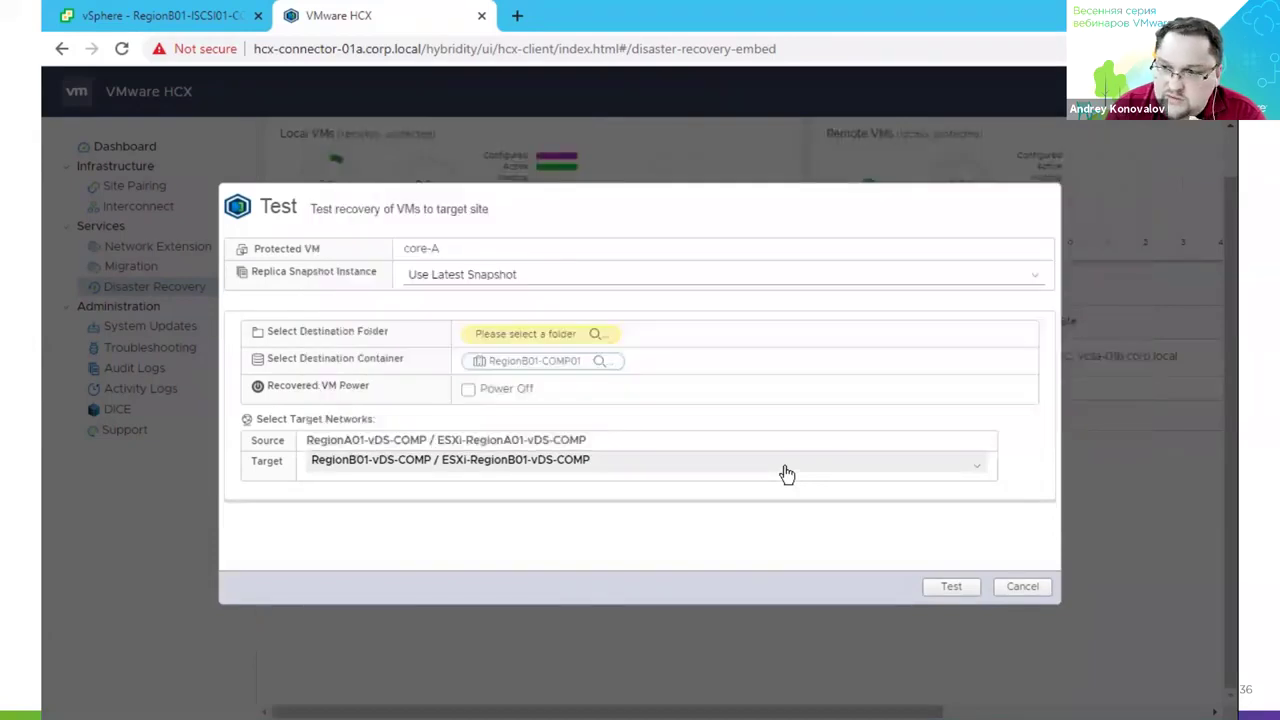
click(968, 591)
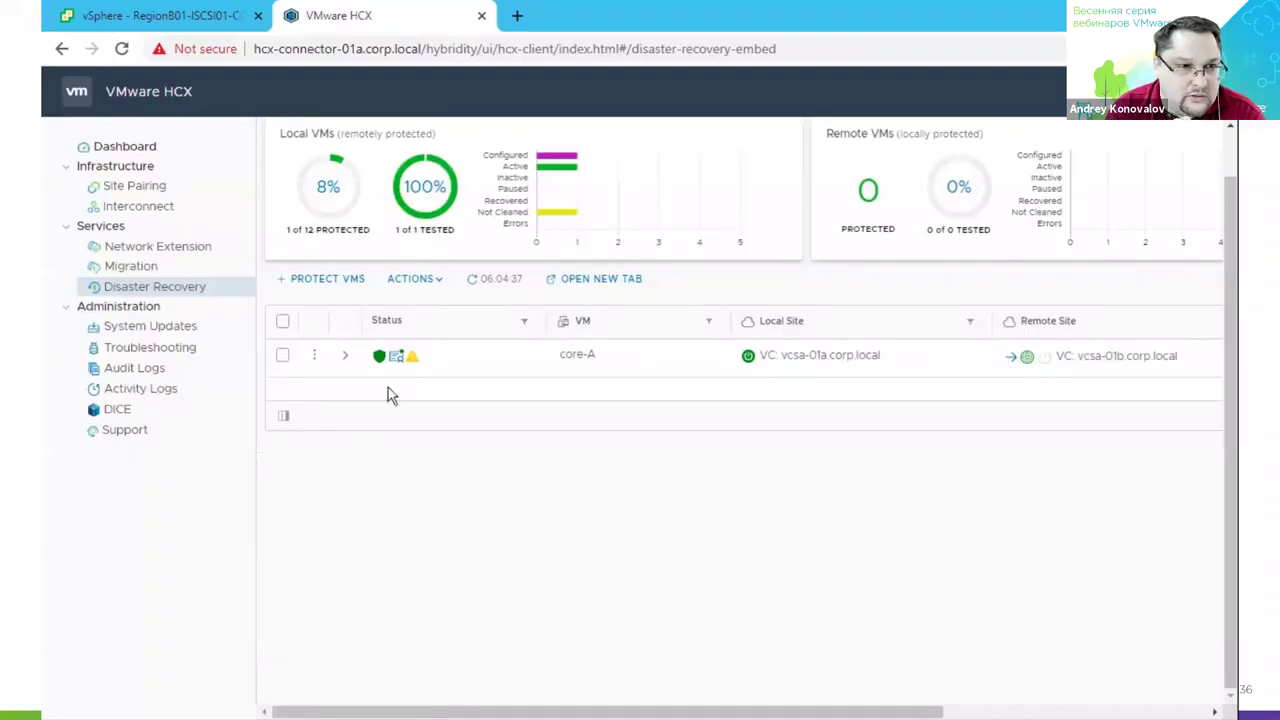
Confirm core-A's status icon reports Test Success, then return to vSphere Client.
mouse_move(393, 364)
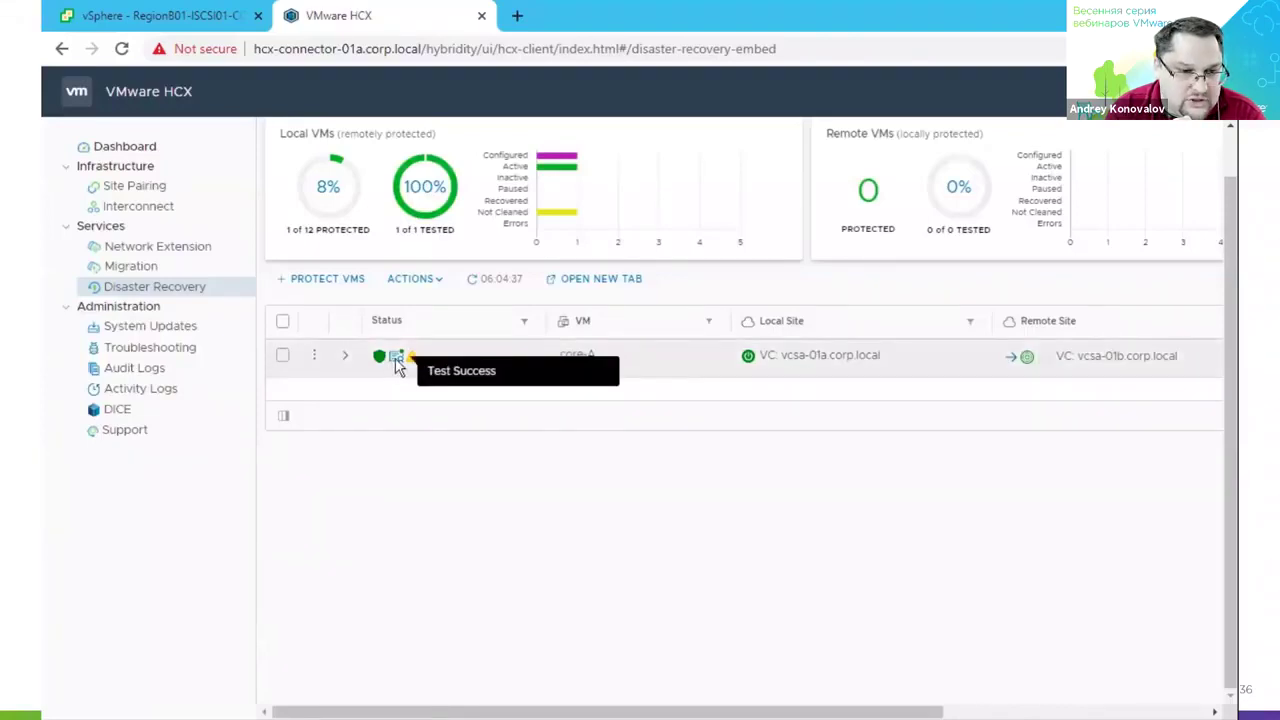
click(165, 17)
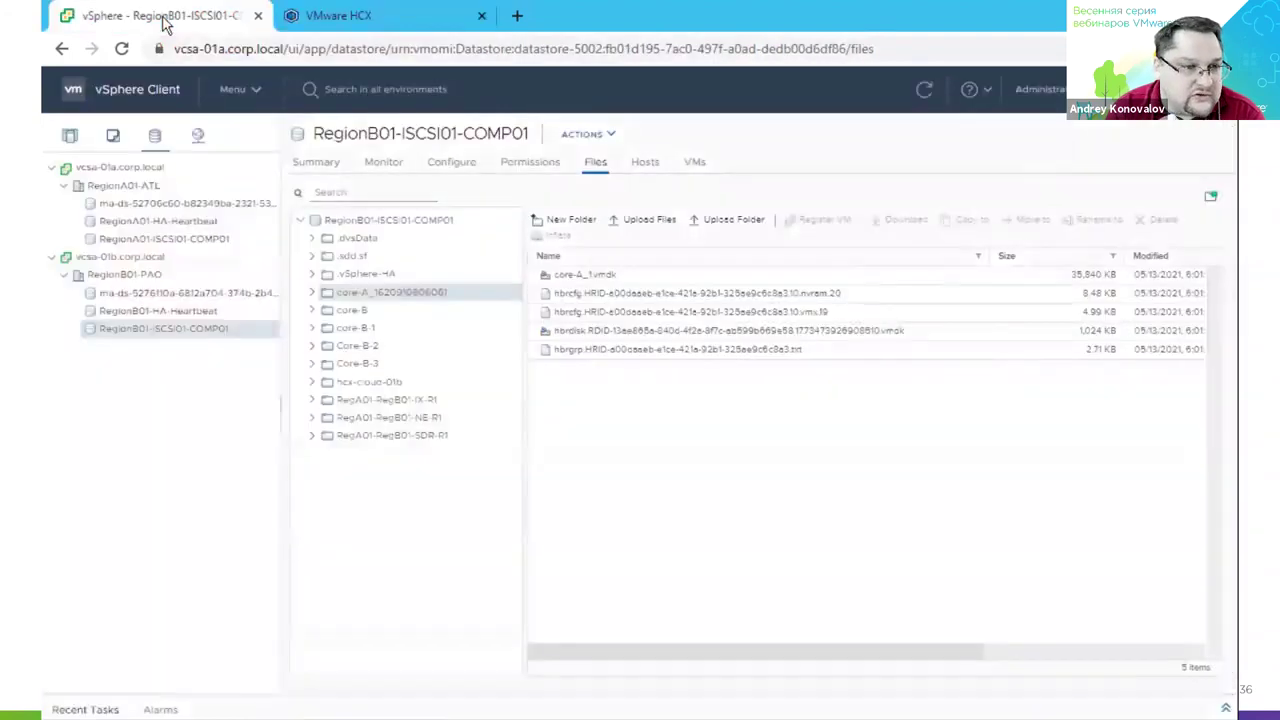
In Hosts and Clusters, compare the source core-A with its RegionB01 test copy, then open core-A's HCX actions.
click(64, 136)
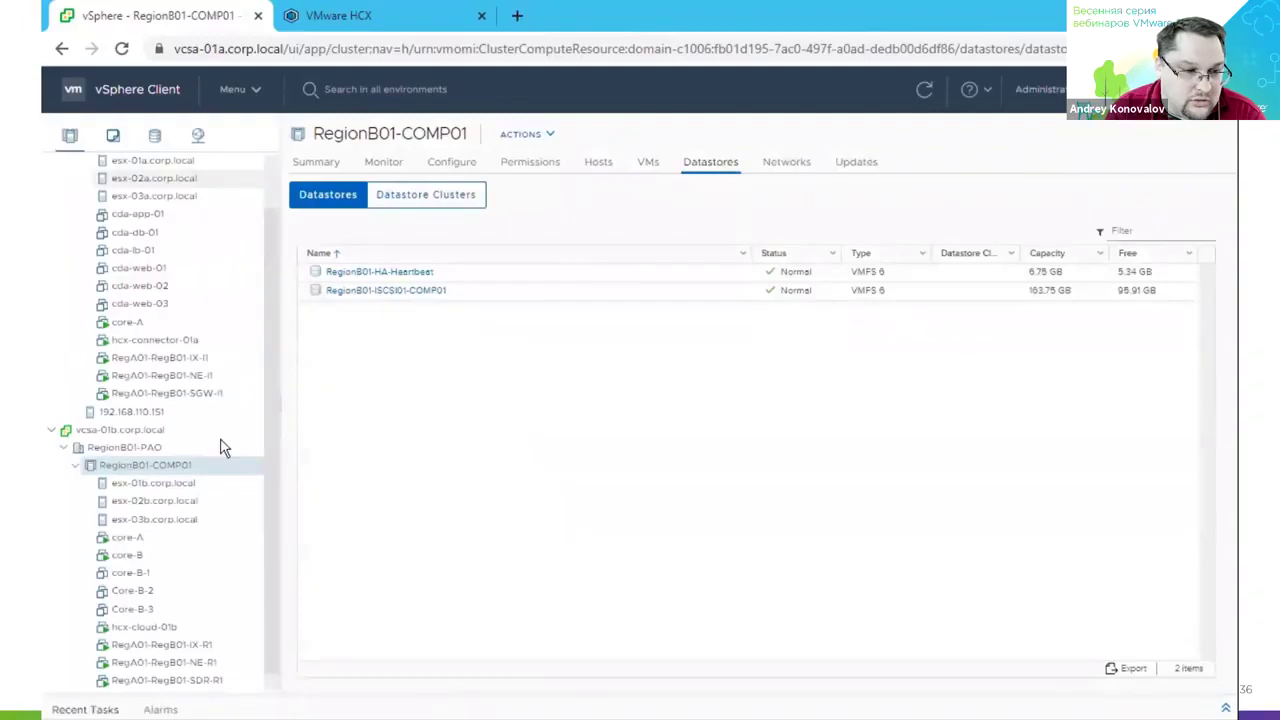
click(130, 324)
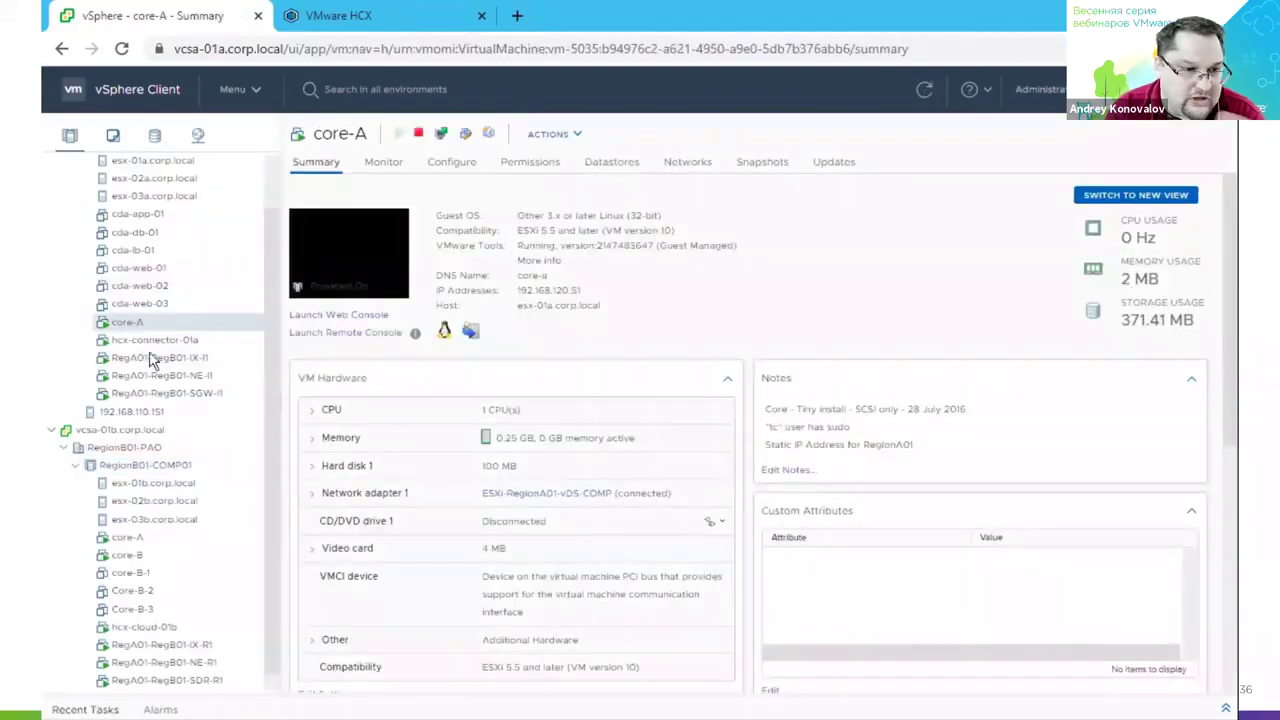
click(136, 539)
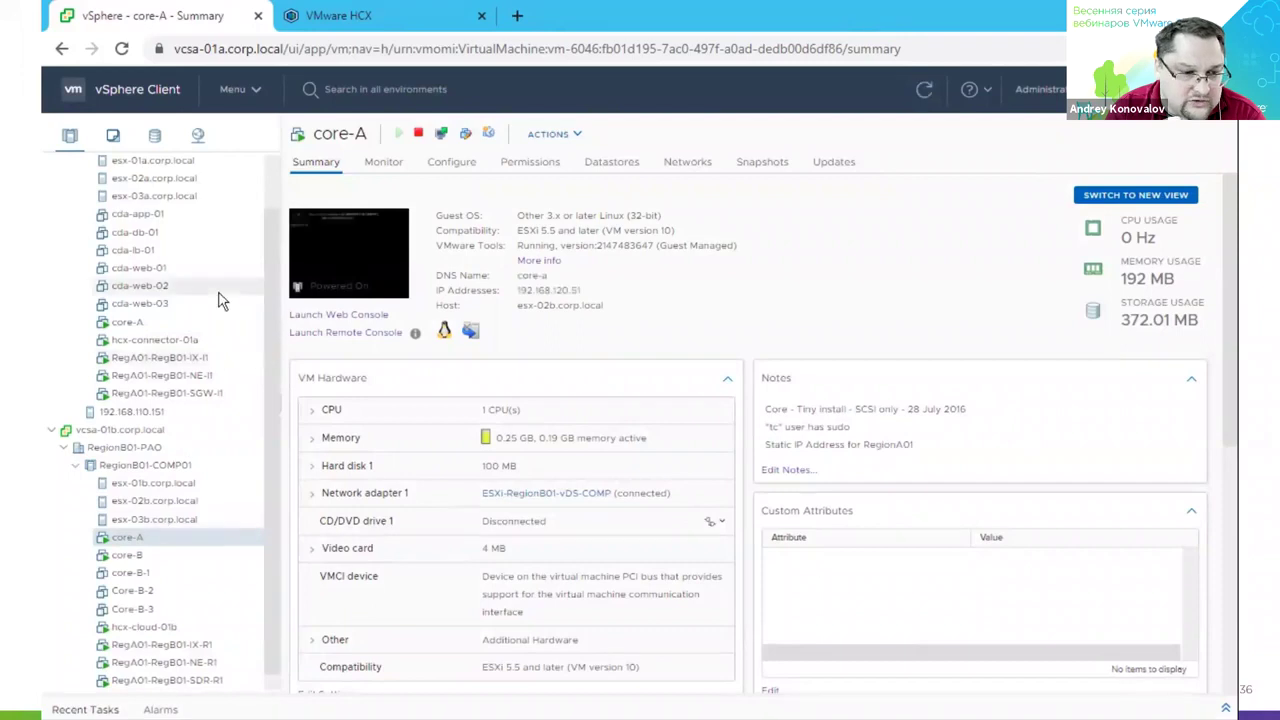
click(340, 17)
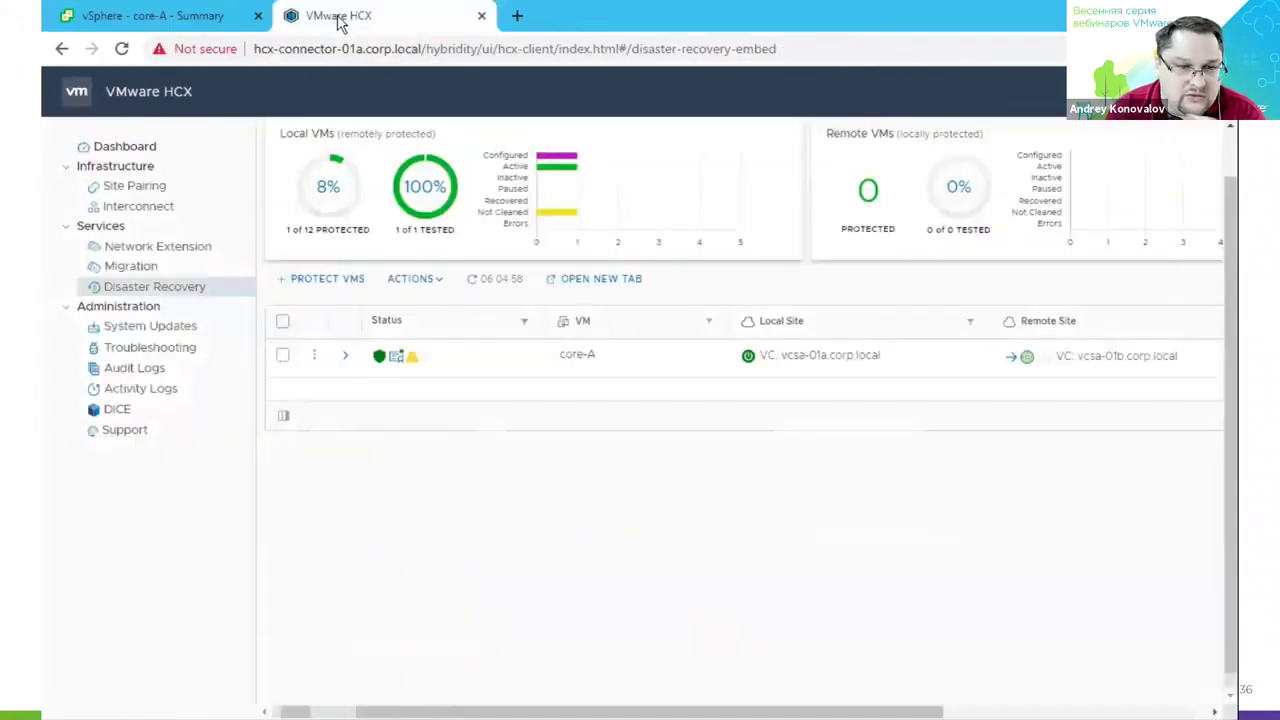
click(315, 356)
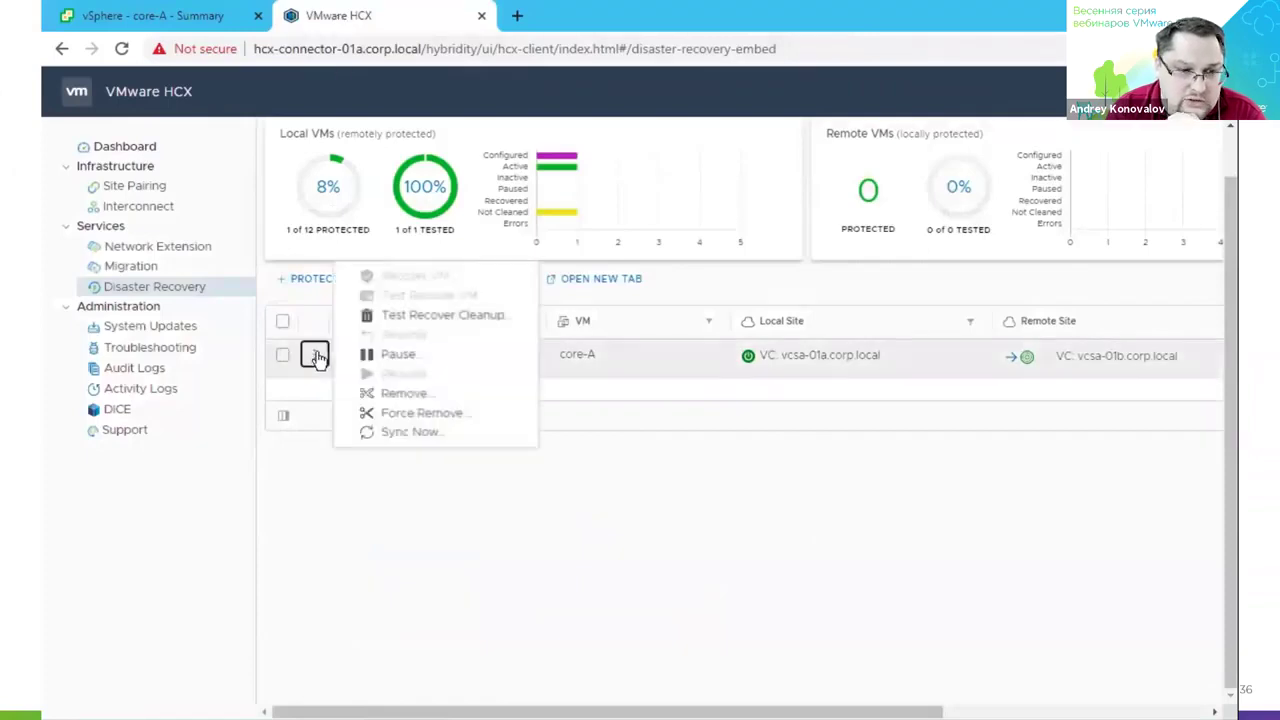
Run Test Recover Cleanup on core-A to remove the test copy.
click(433, 318)
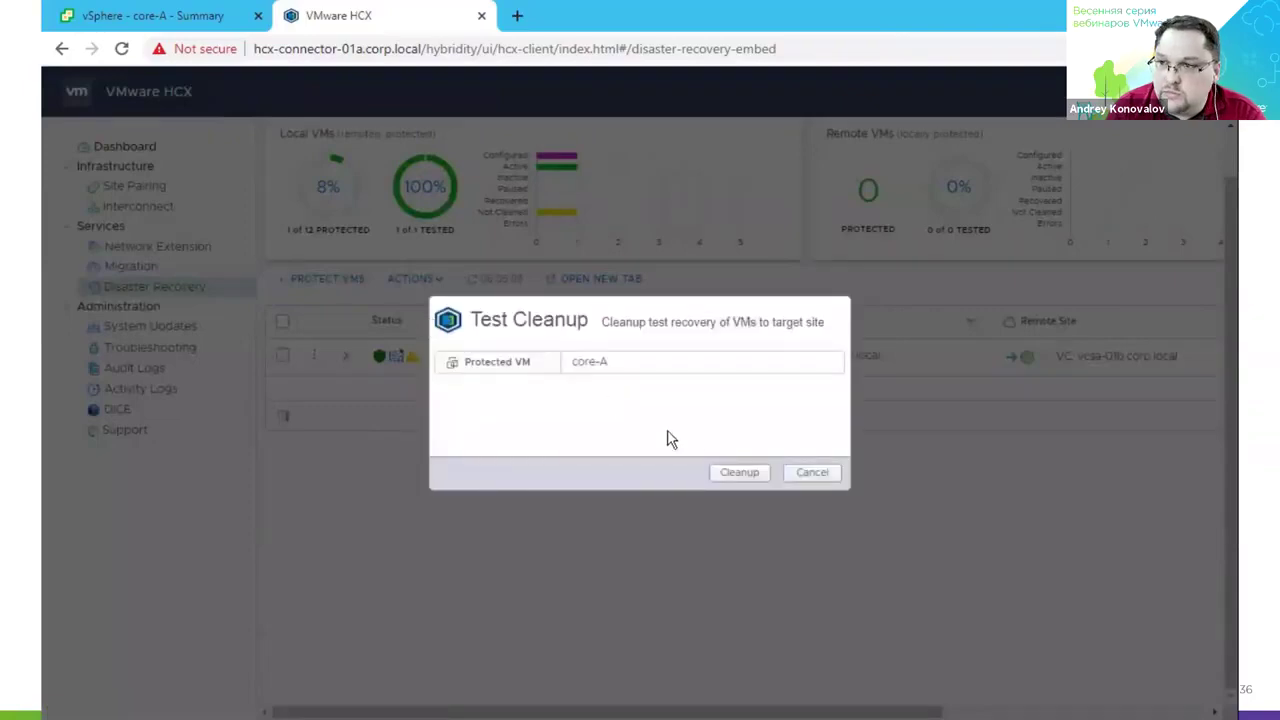
click(726, 473)
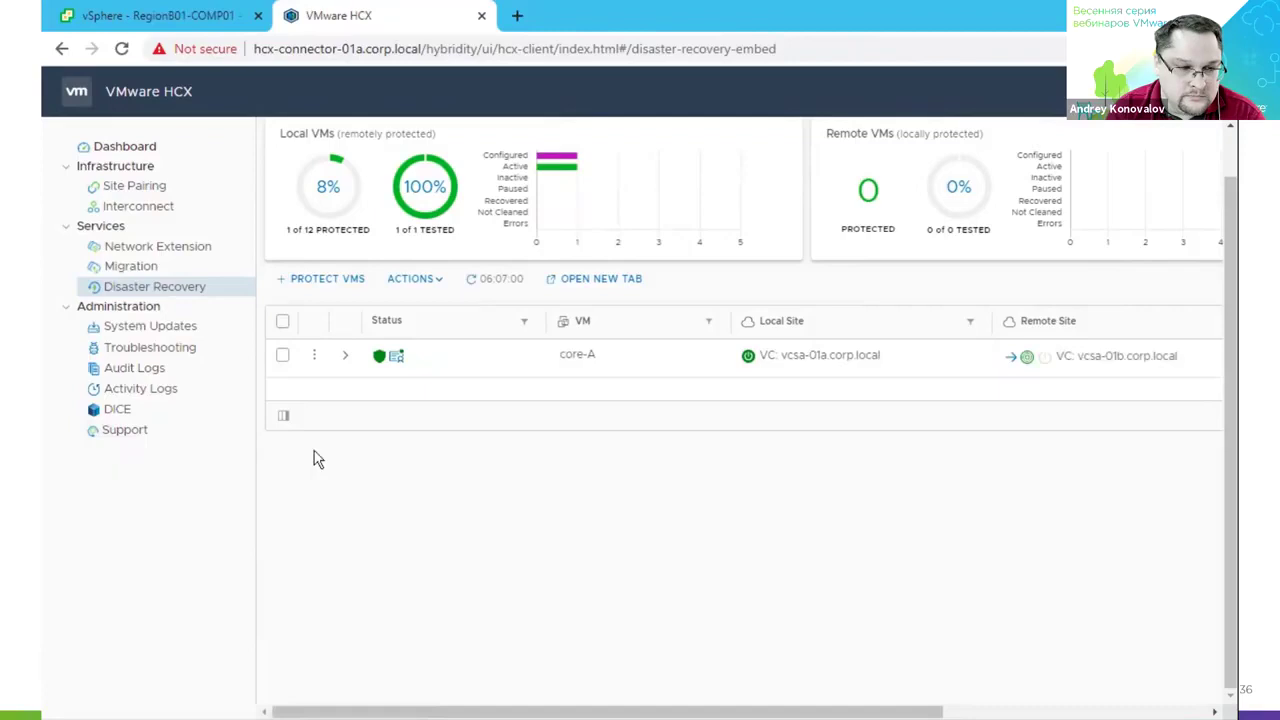
click(205, 25)
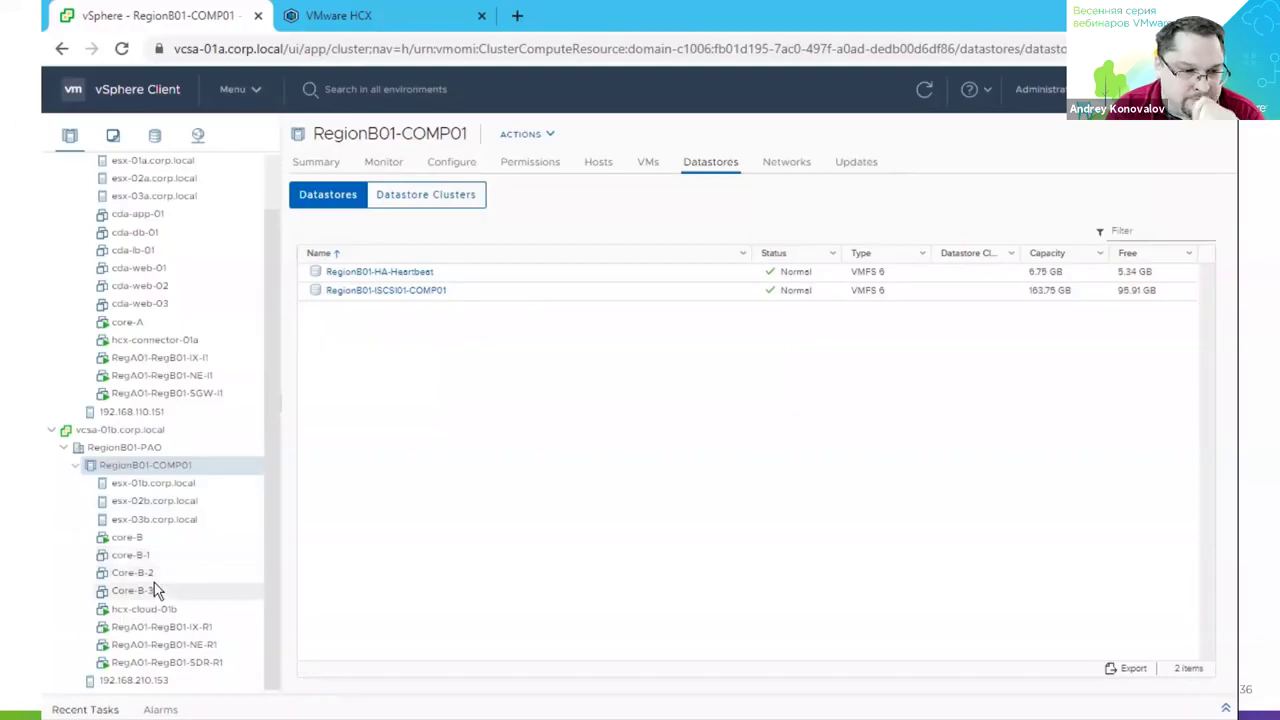
Power off the source core-A VM and confirm with YES.
click(162, 324)
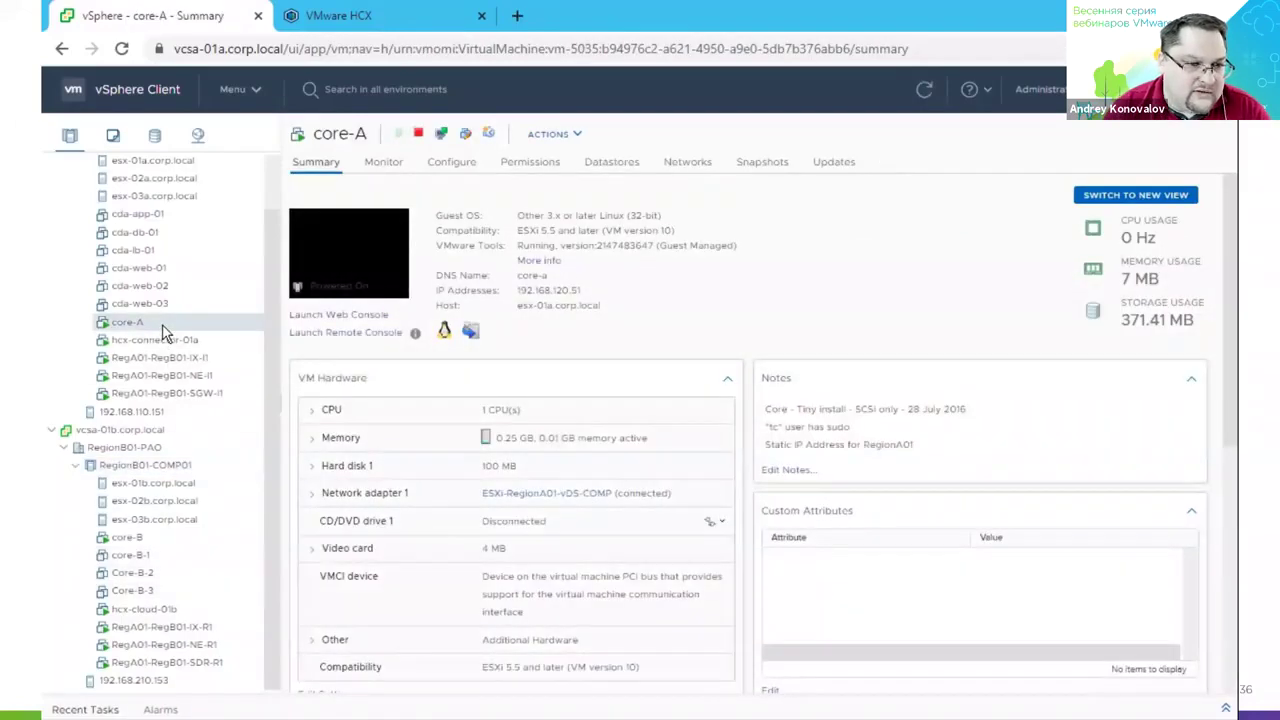
right_click(162, 330)
mouse_move(277, 218)
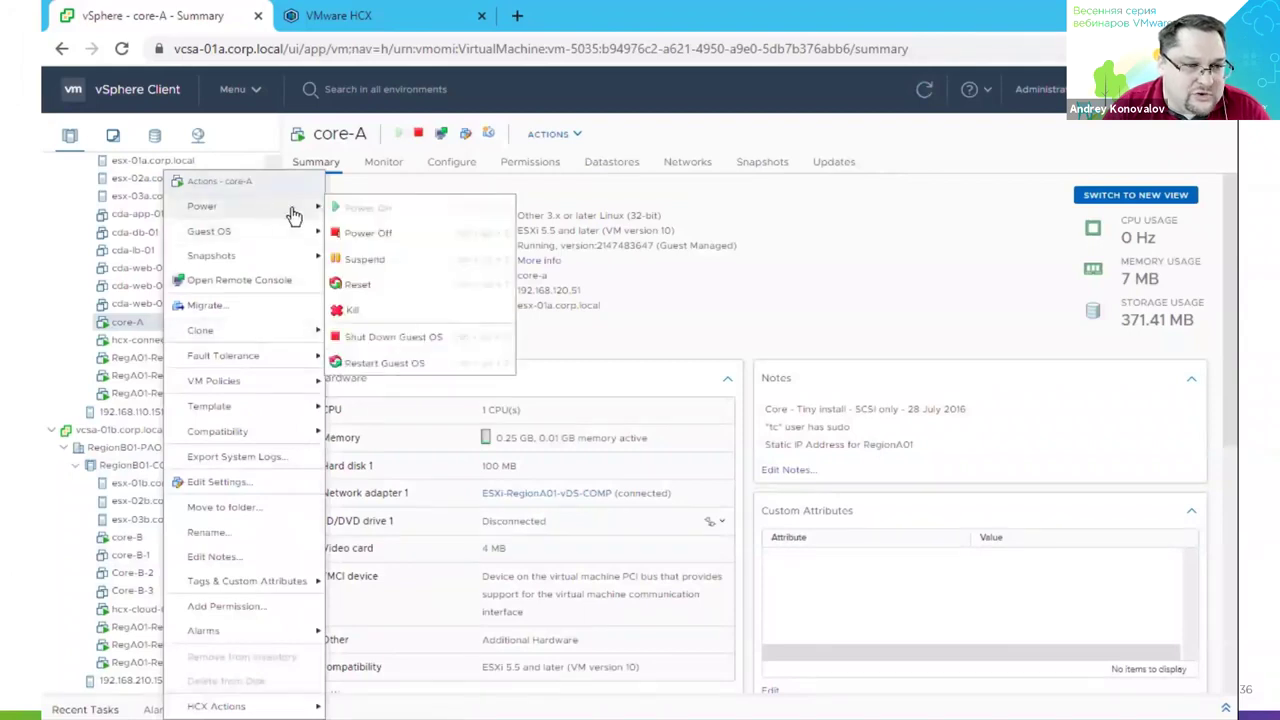
click(412, 240)
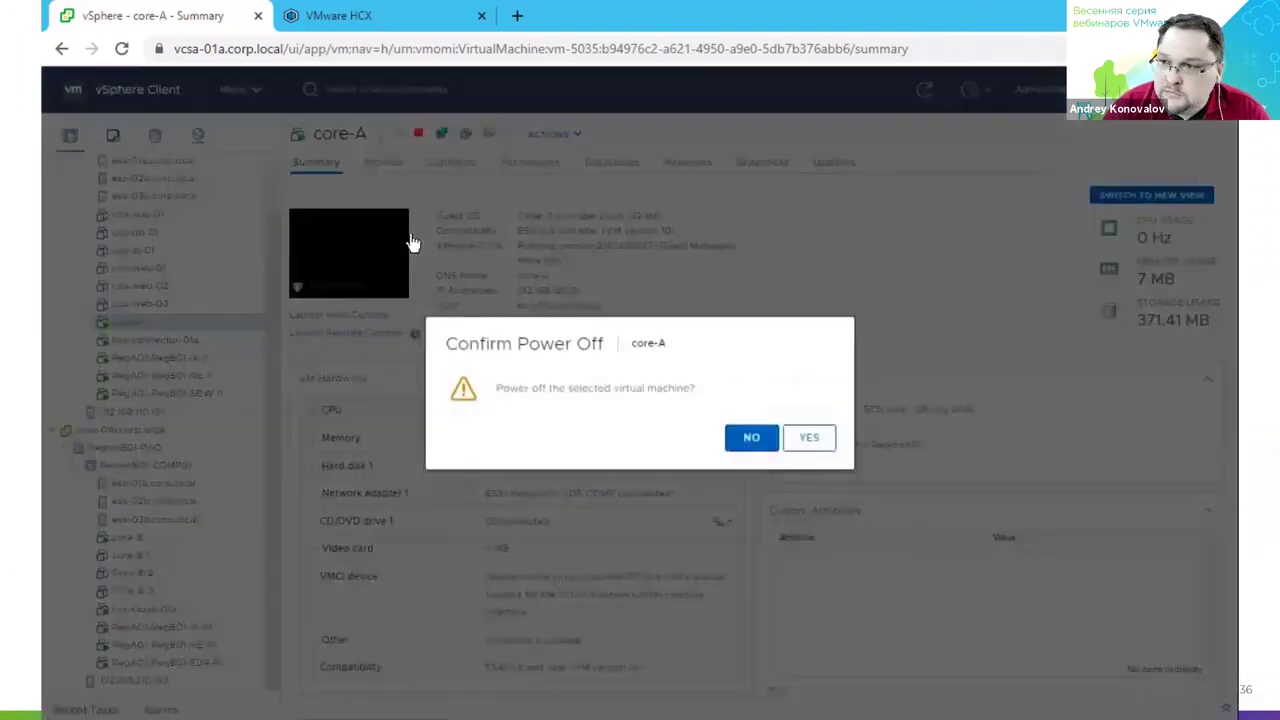
click(812, 437)
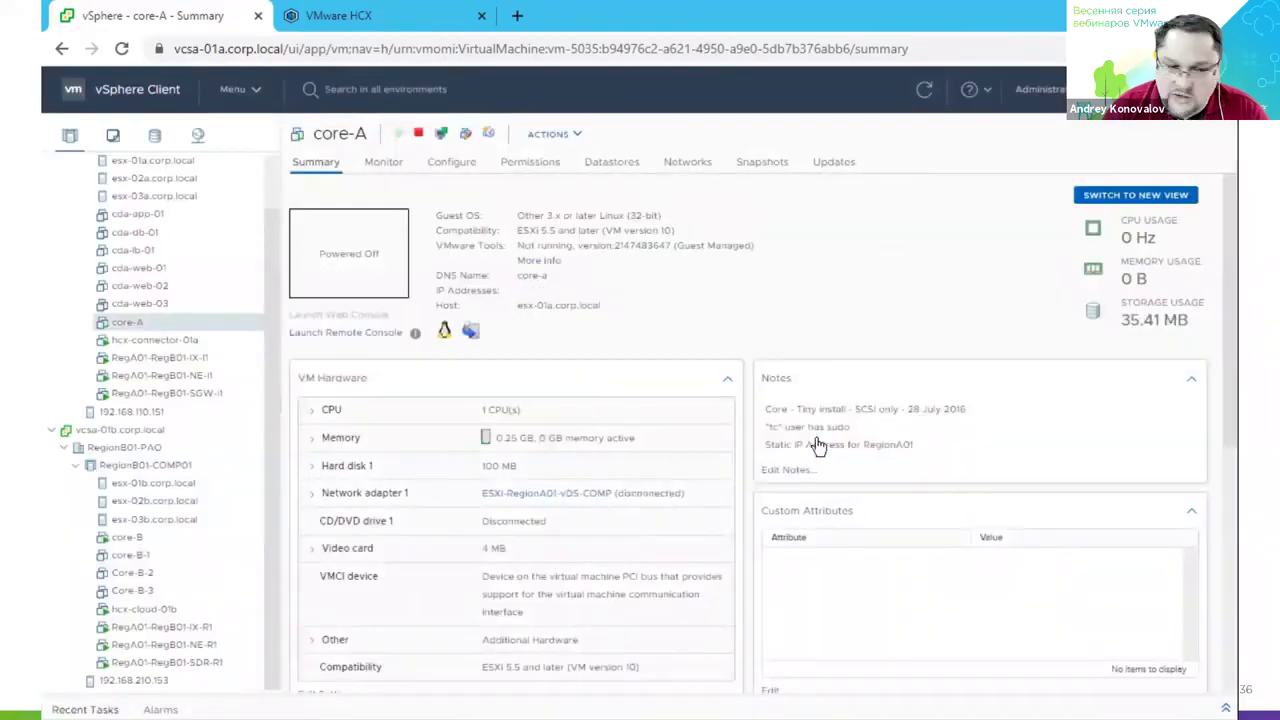
click(418, 22)
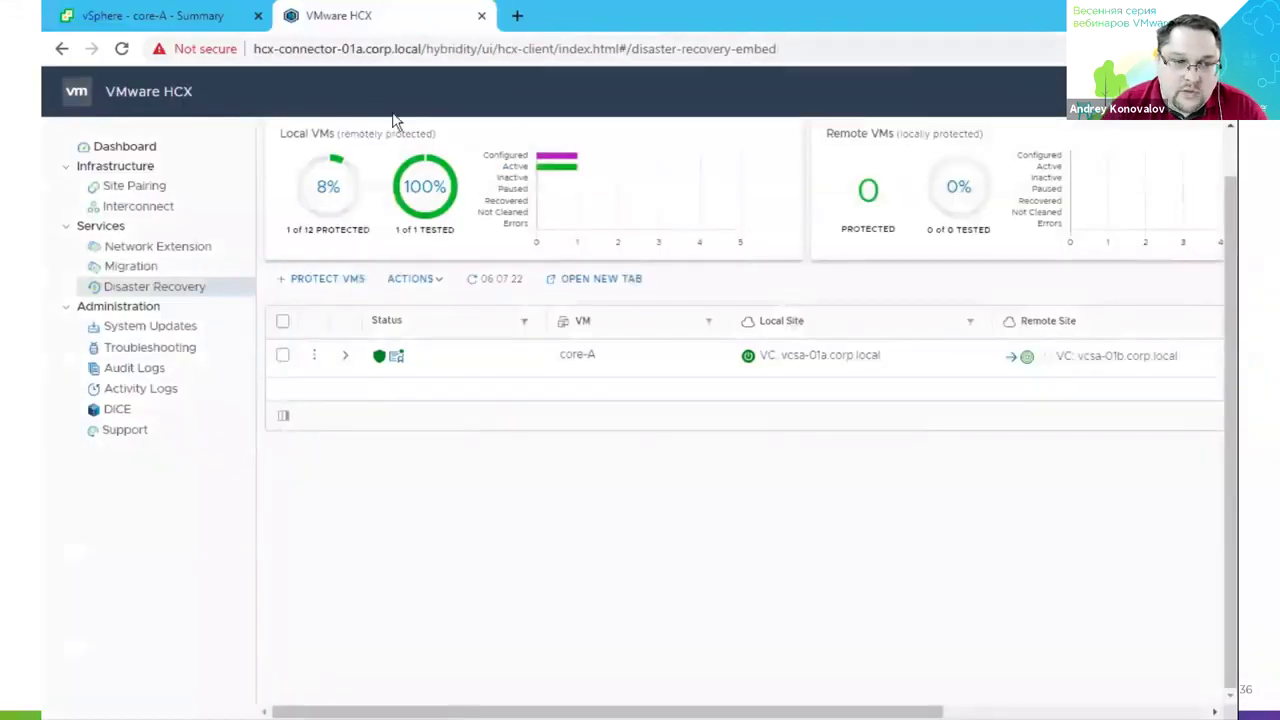
Recover core-A with Recover VM, using the latest snapshot and RegionB01-vDS-COMP network.
click(314, 355)
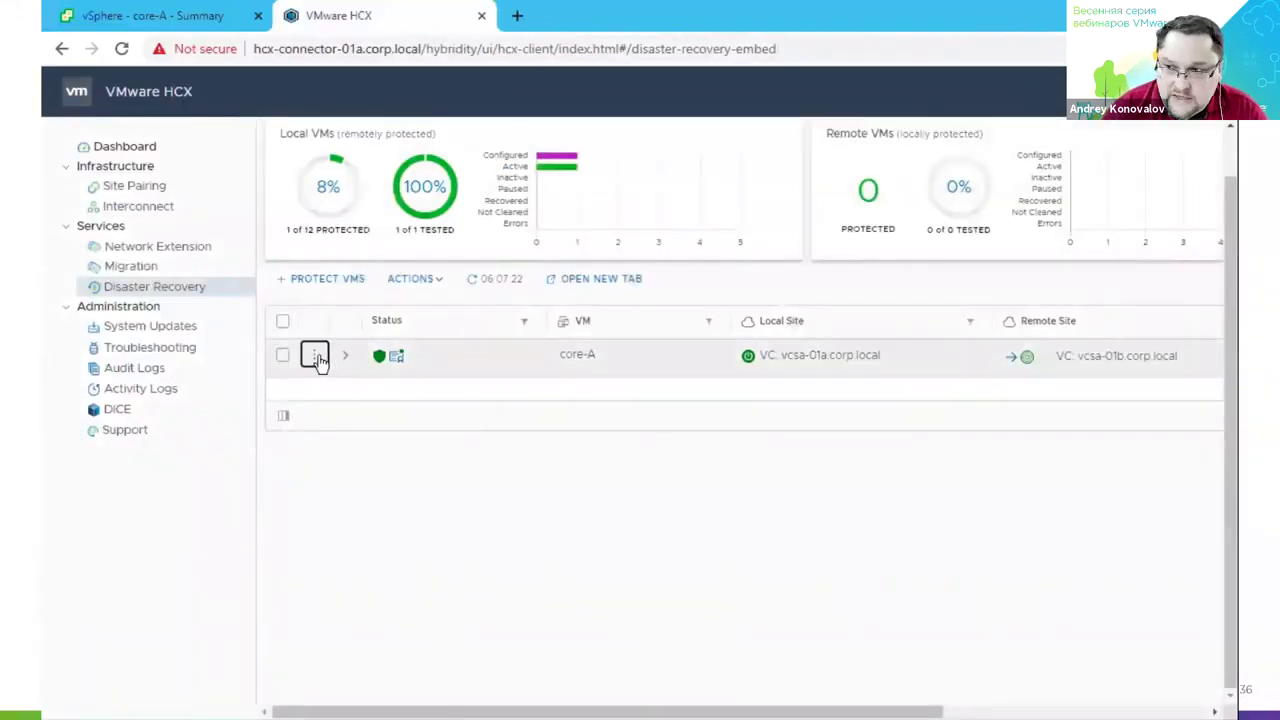
click(380, 281)
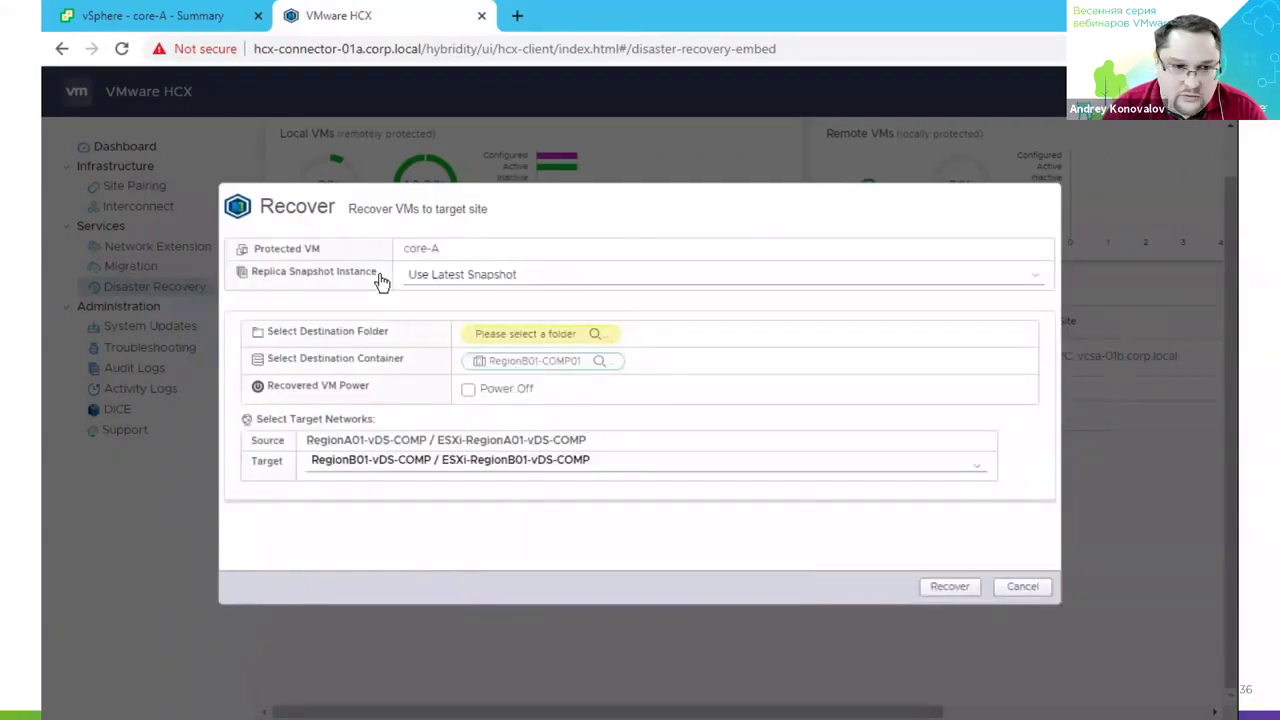
click(572, 276)
click(577, 287)
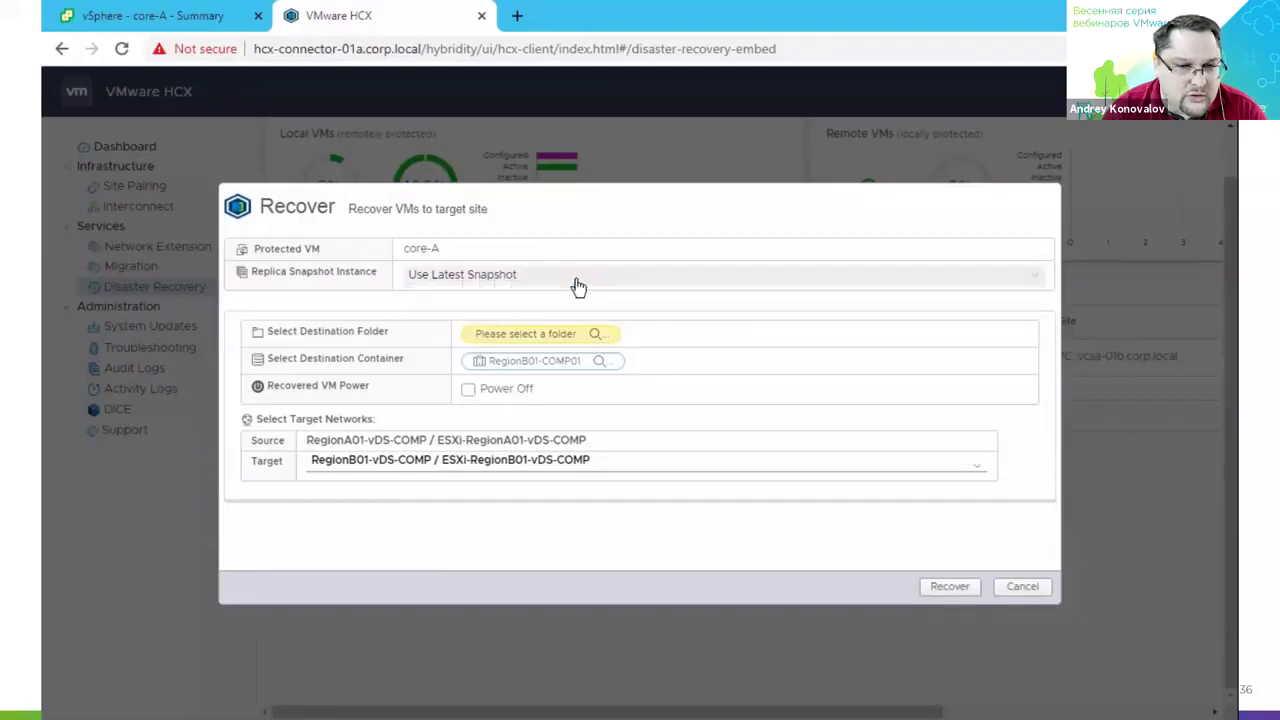
click(724, 466)
click(724, 466)
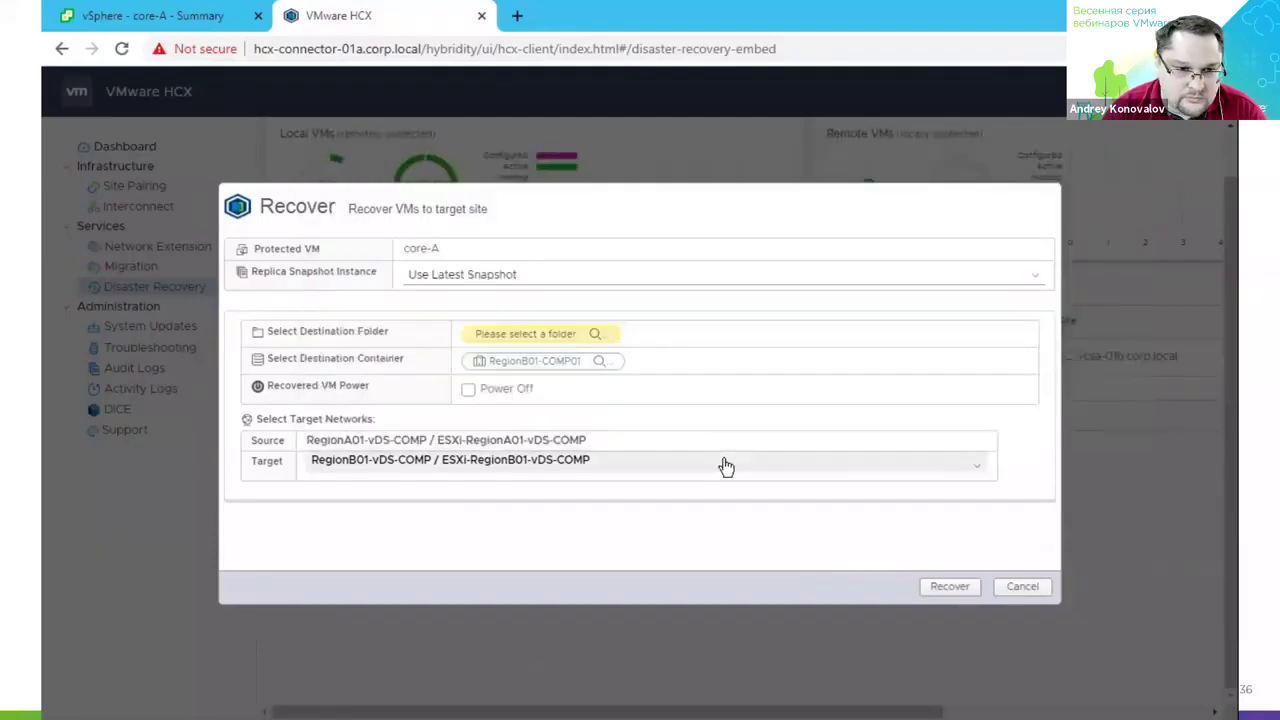
click(926, 585)
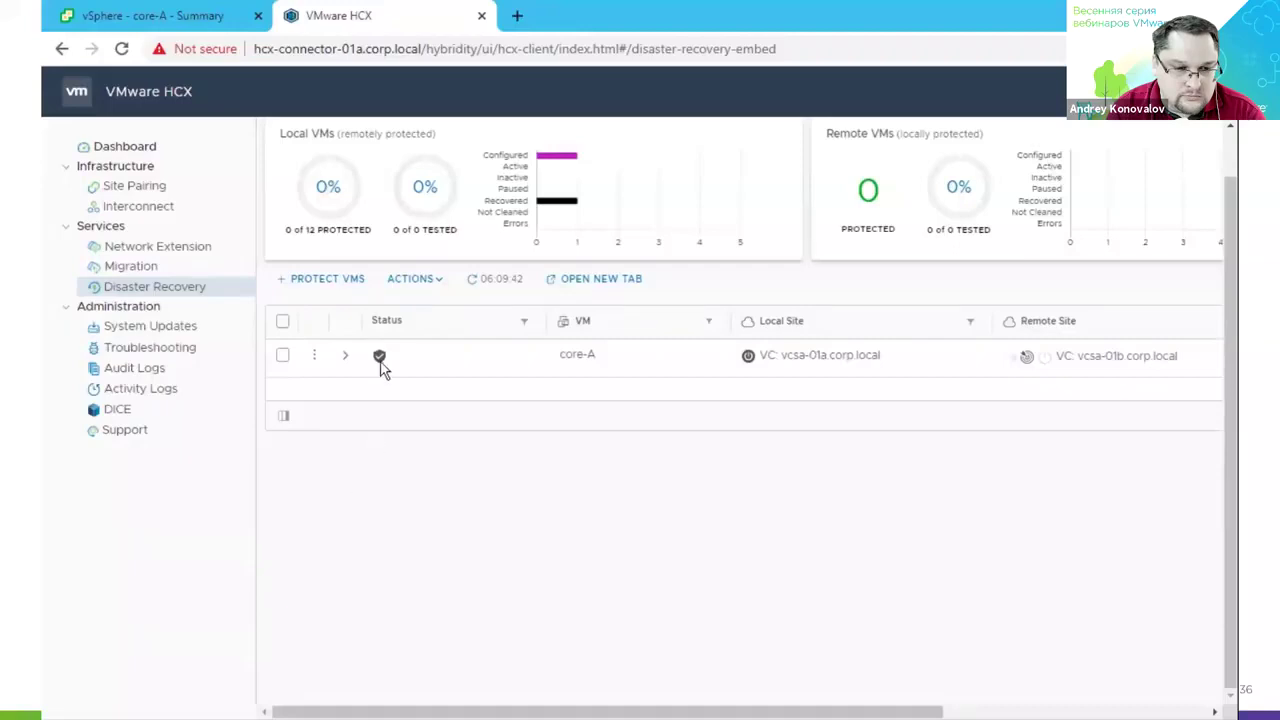
mouse_move(381, 361)
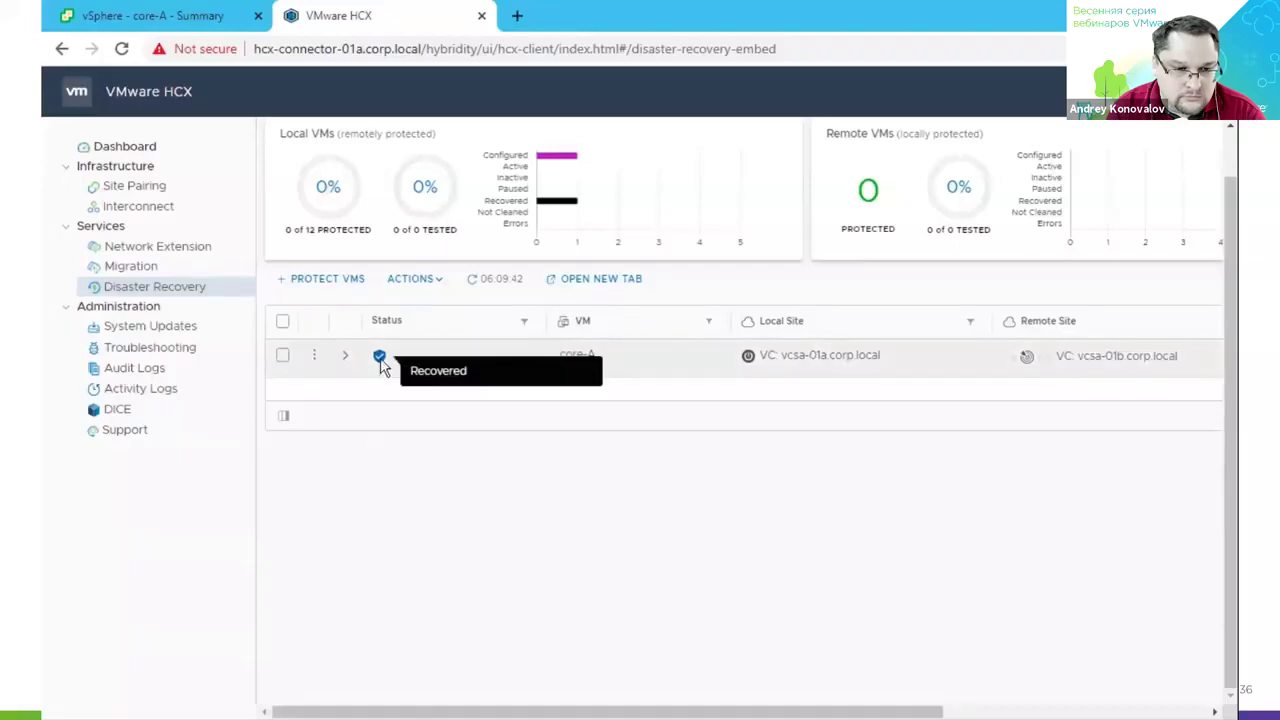
Check the recovered core-A summary: powered on at esx-02b.corp.local, IP 192.168.120.51.
click(183, 18)
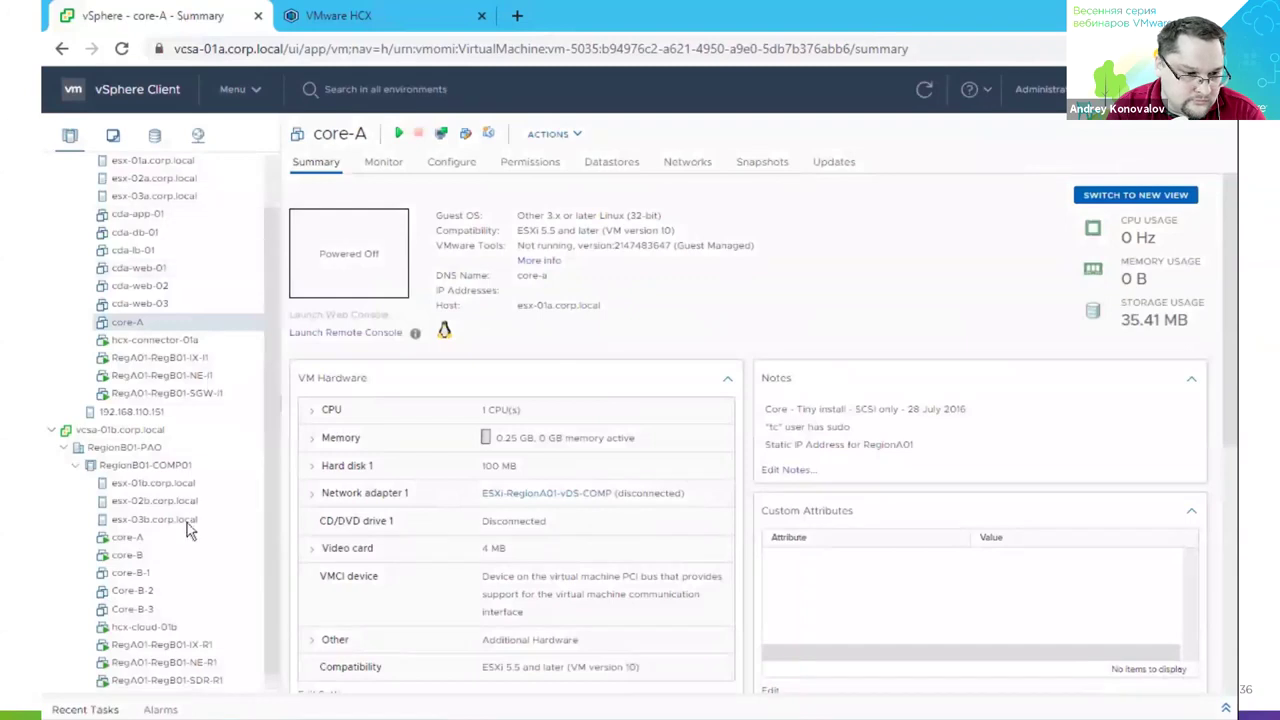
click(167, 542)
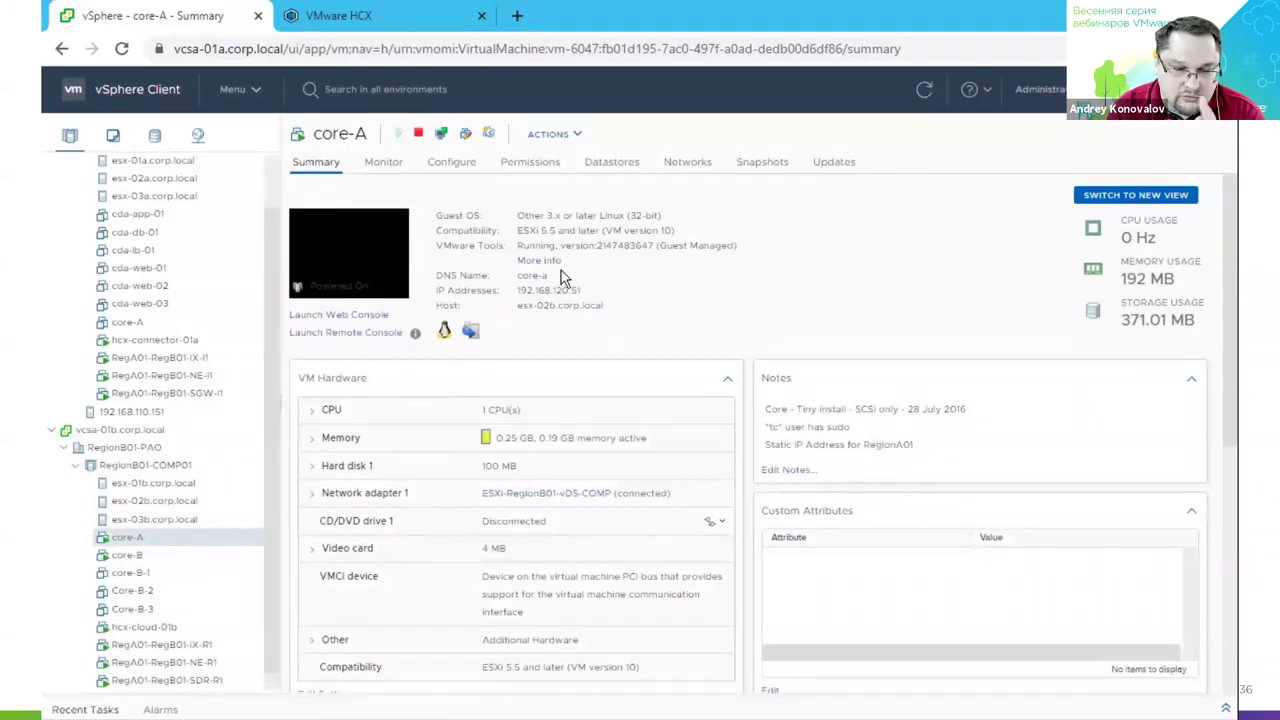
click(370, 20)
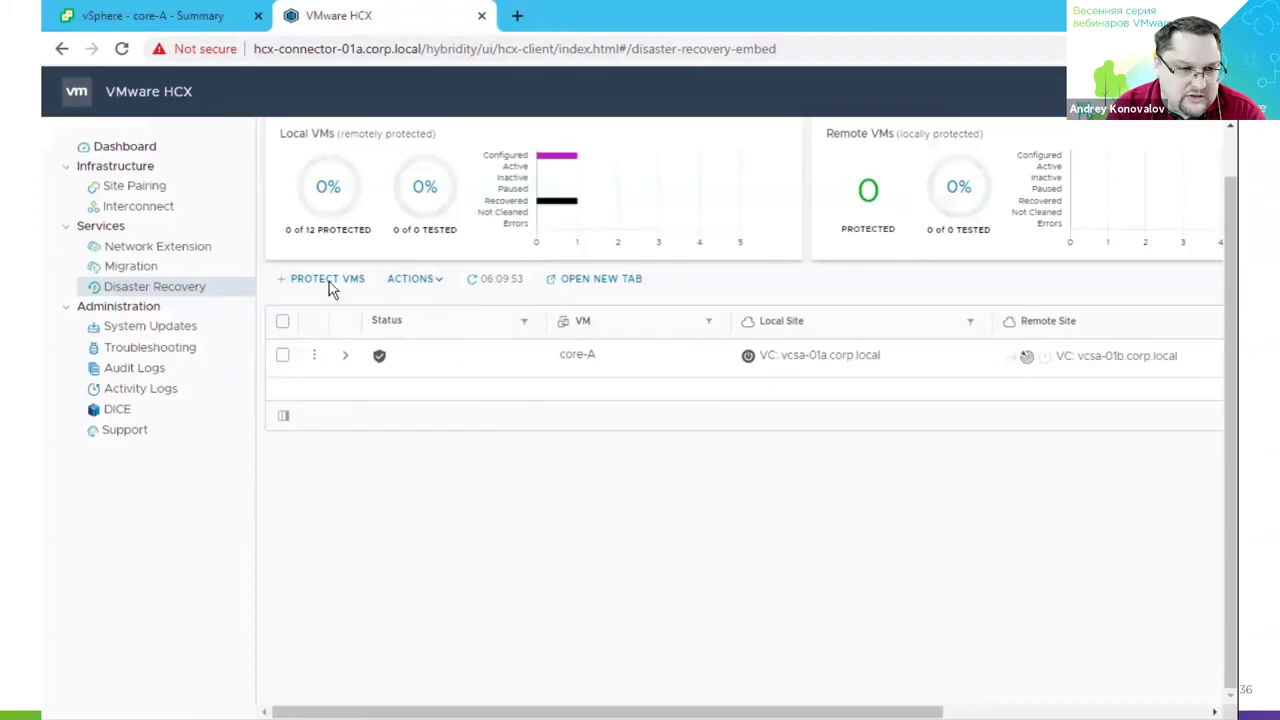
Reverse core-A's replication from its row menu and confirm in the Reverse dialog.
click(315, 357)
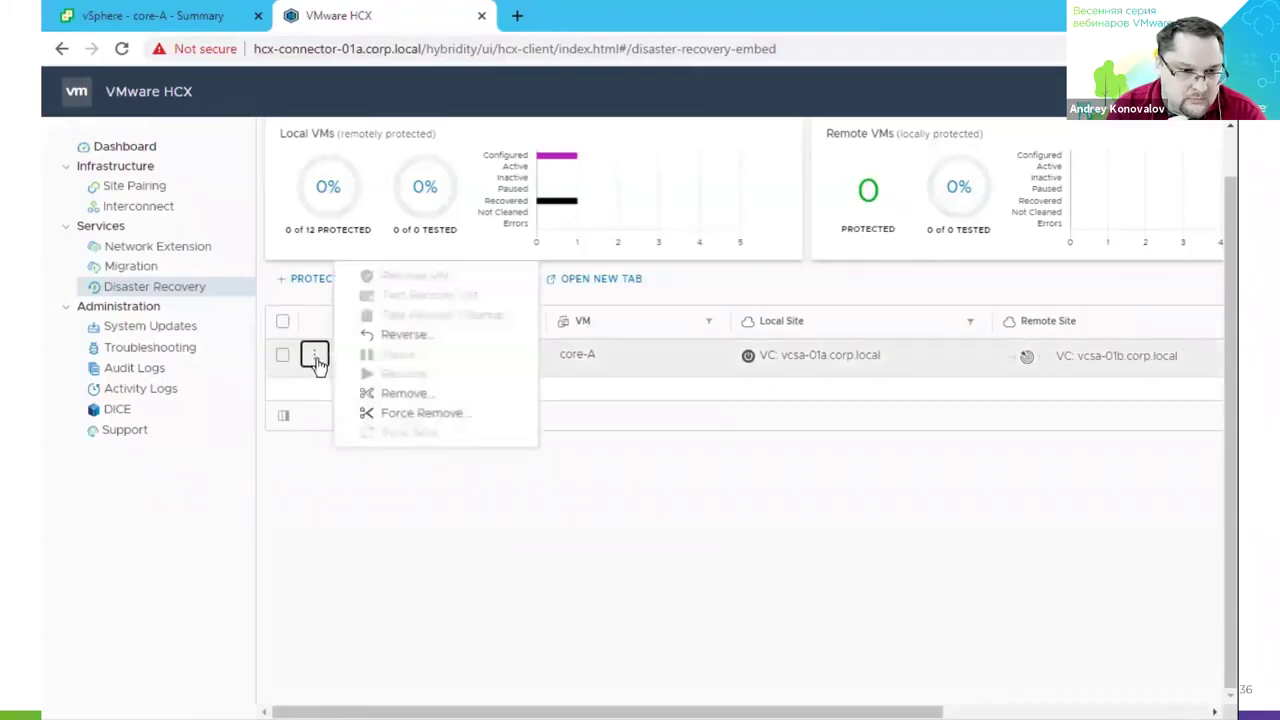
click(400, 343)
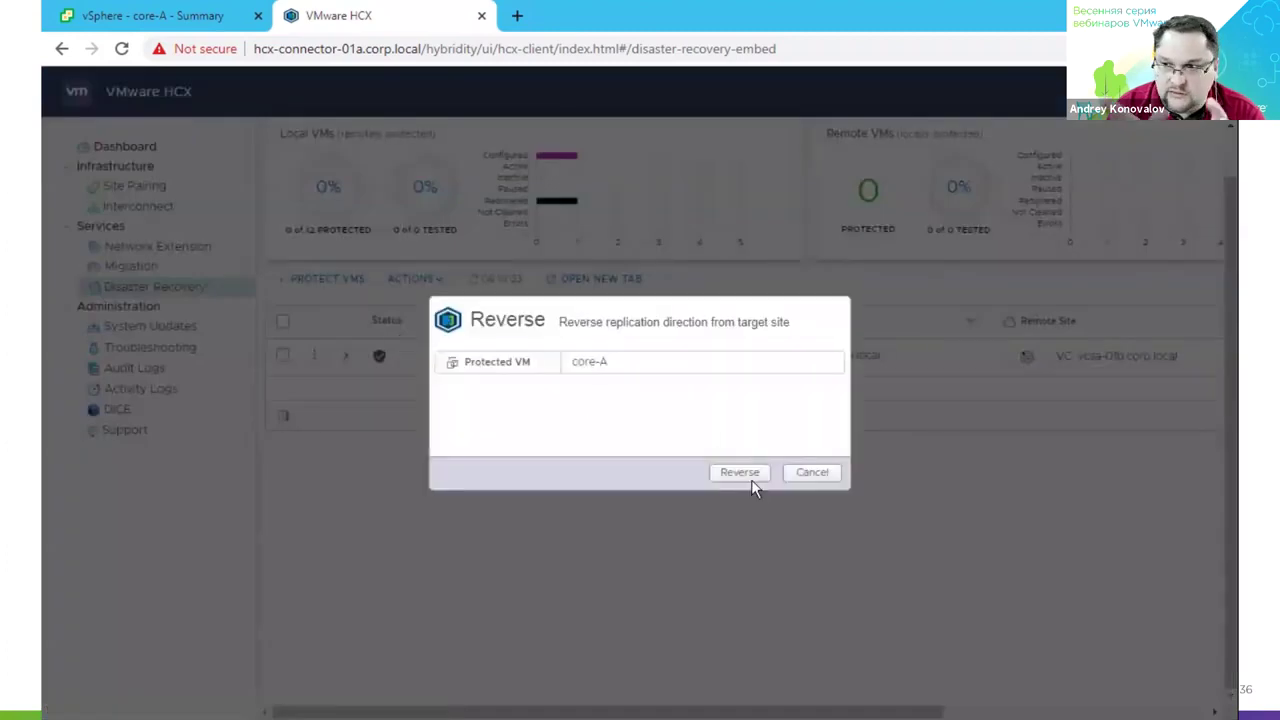
click(752, 480)
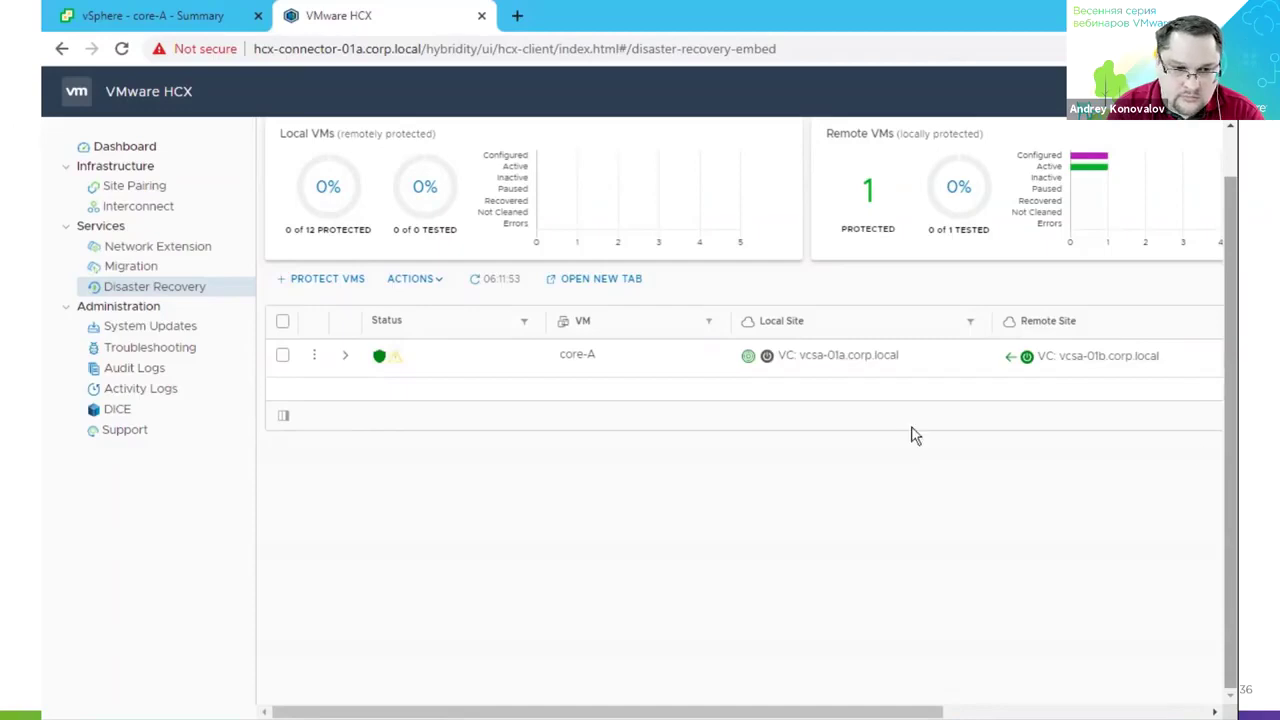
mouse_move(381, 362)
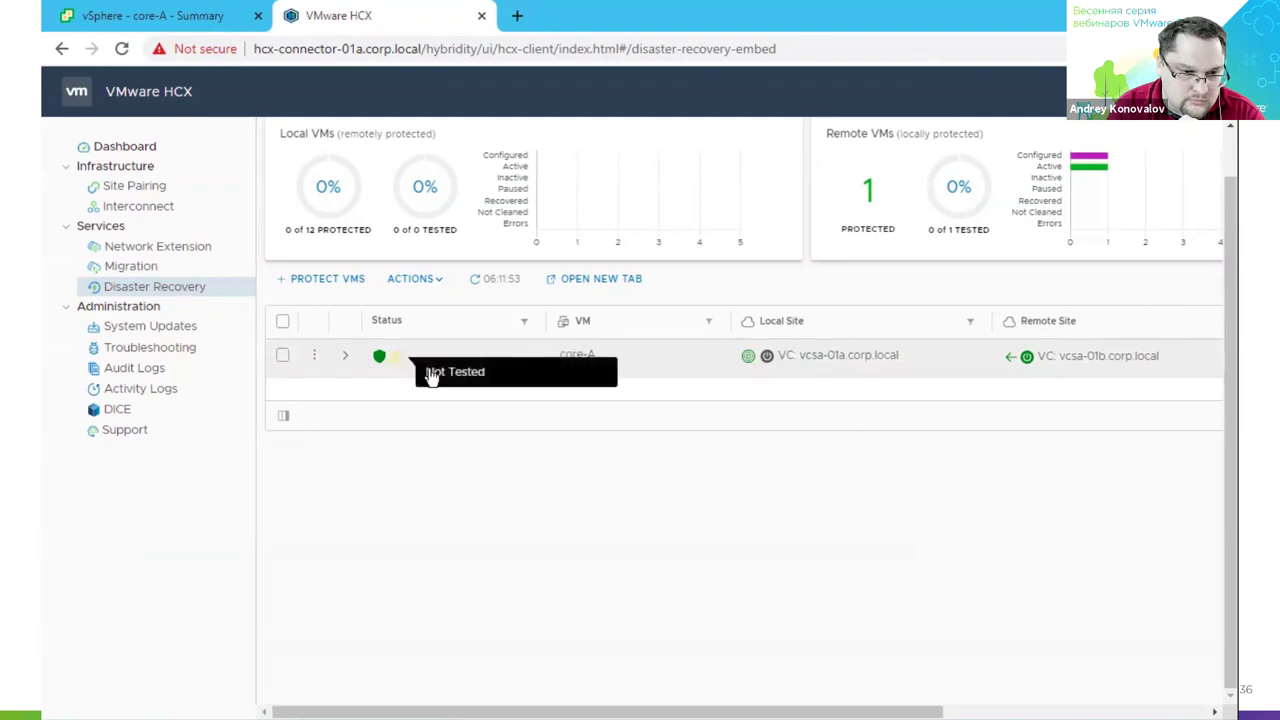
mouse_move(1012, 363)
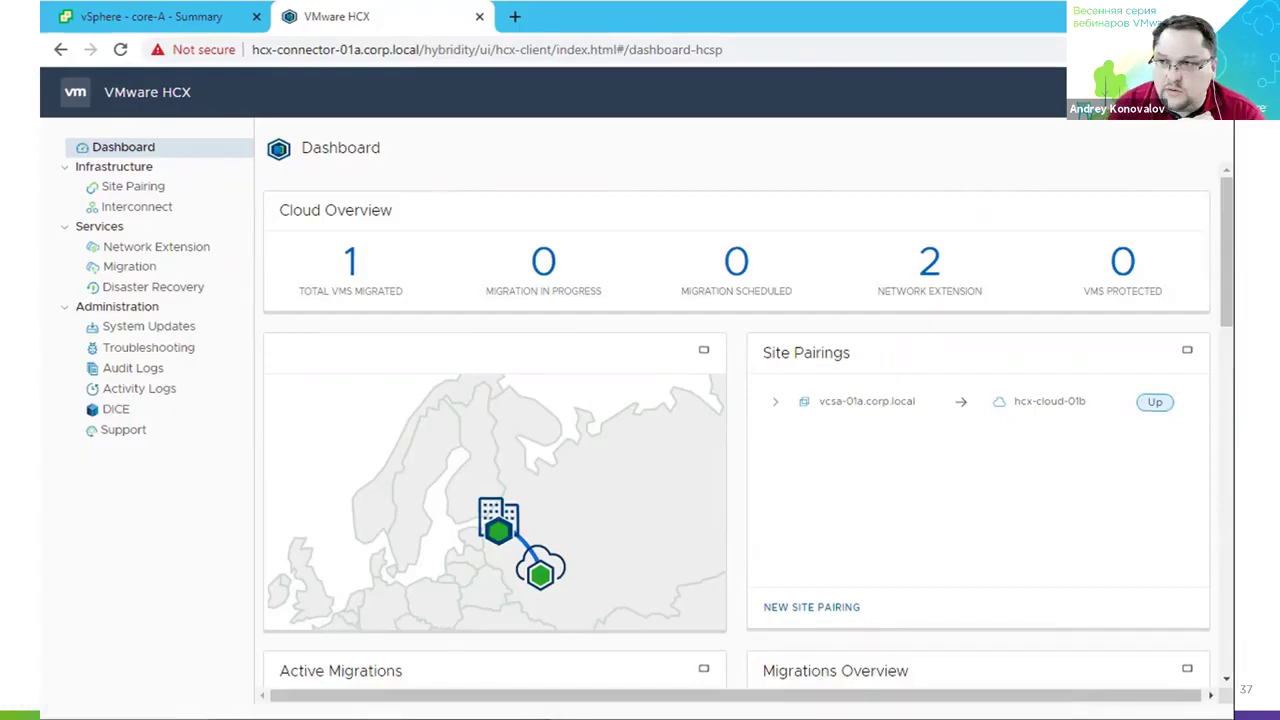
key(alt+Tab)
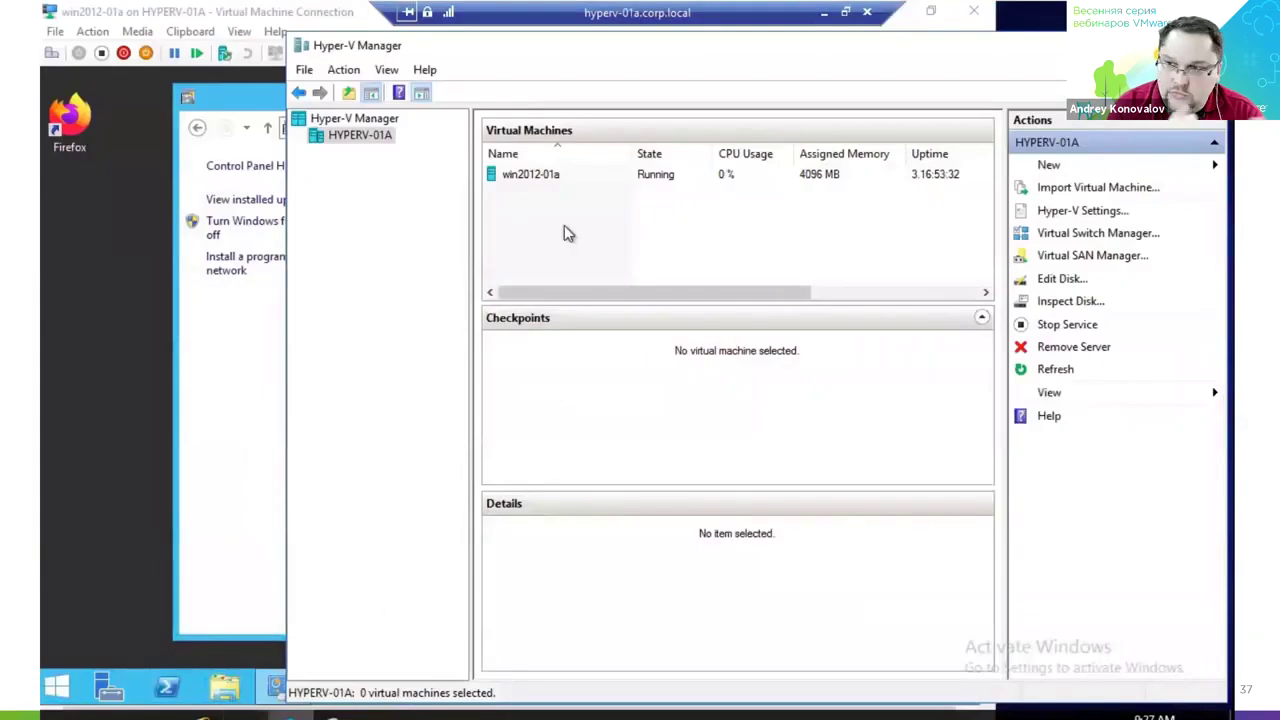
click(545, 178)
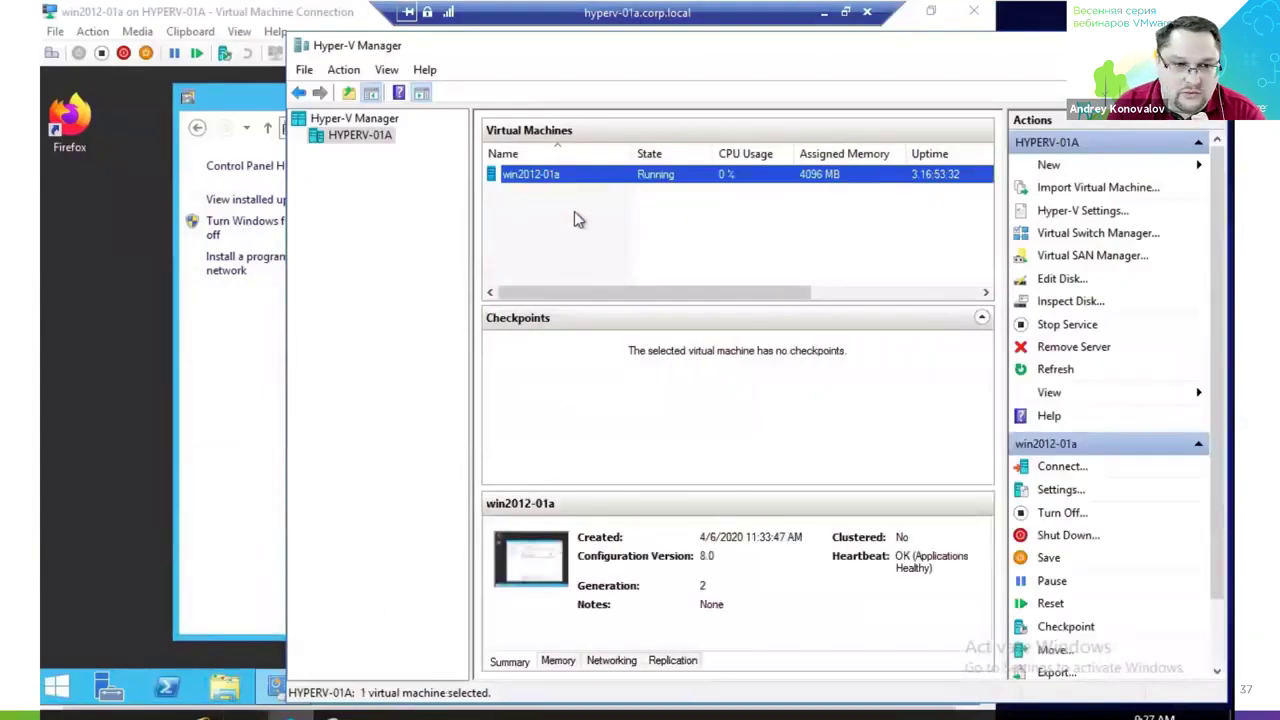
click(117, 390)
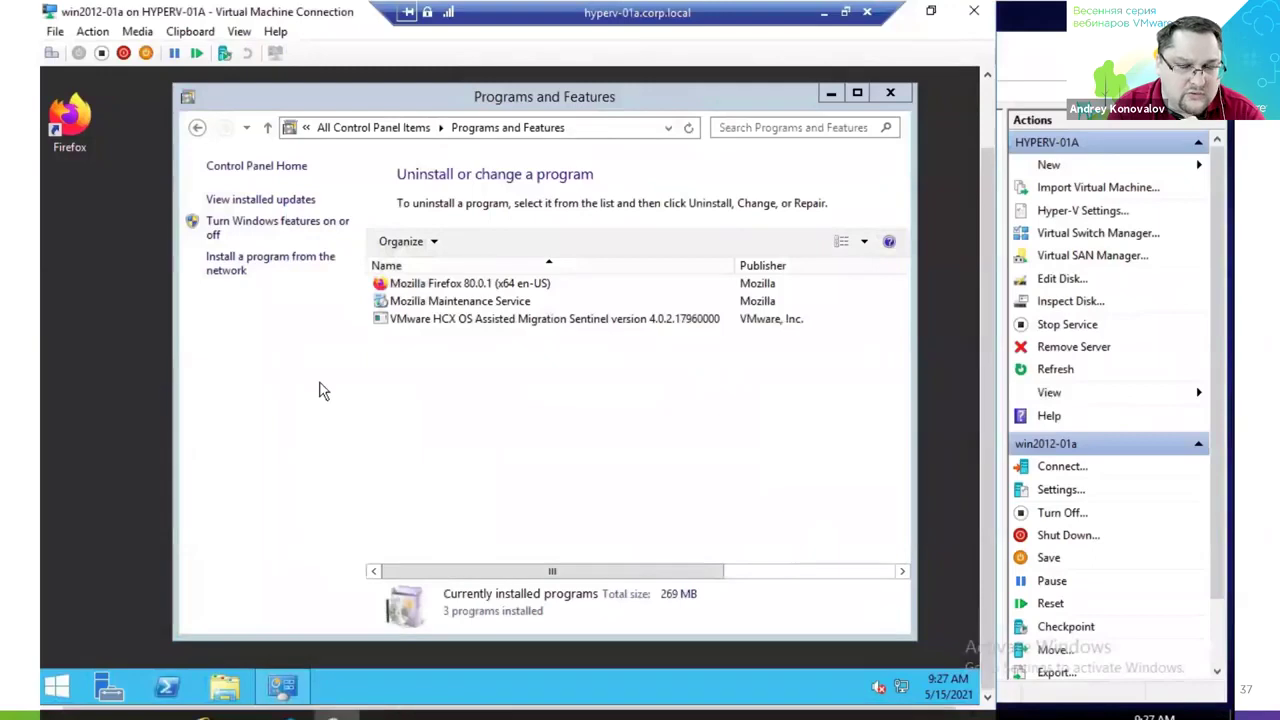
click(517, 320)
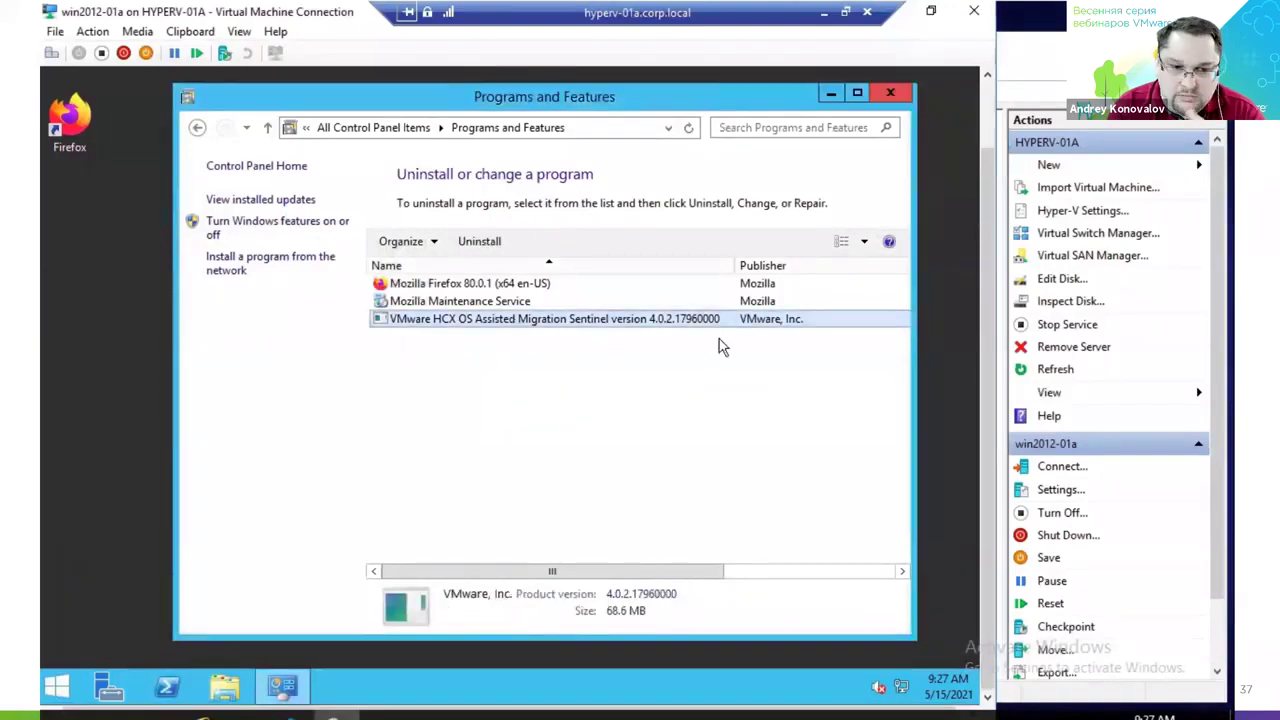
click(836, 13)
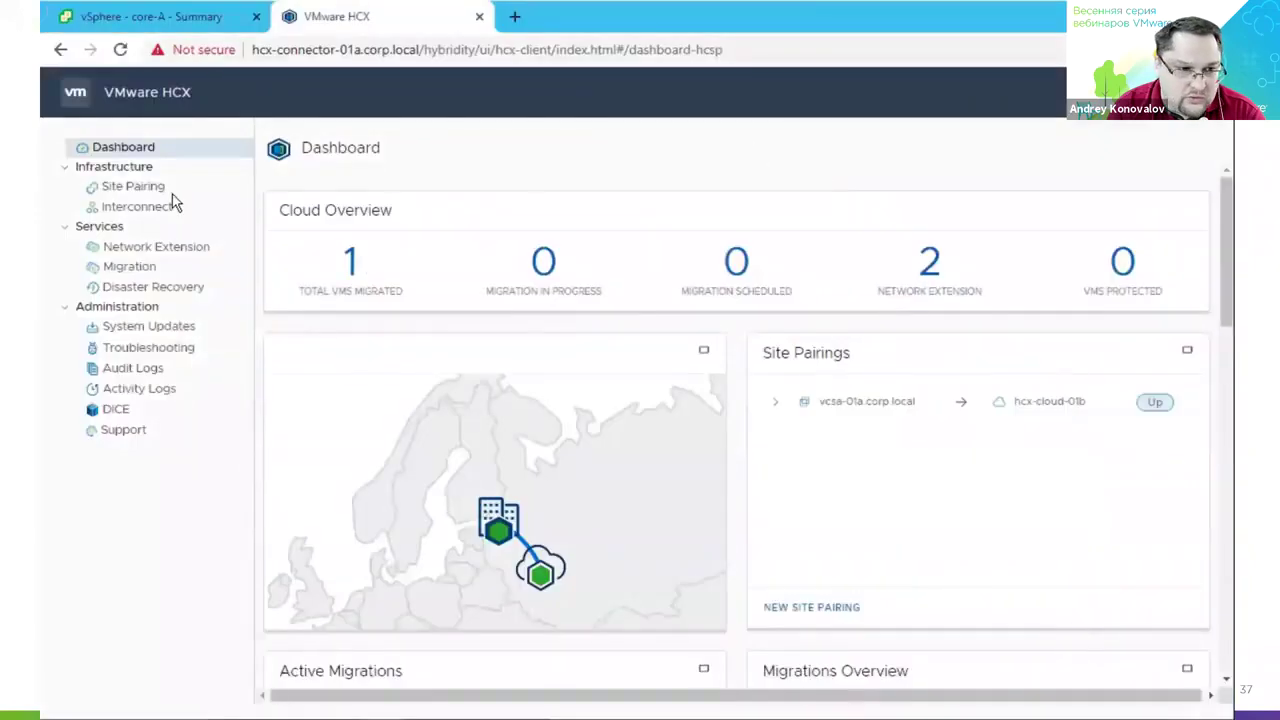
Check win2012-01a's agent details in Interconnect Sentinel Management, then go to the Migration page.
click(143, 206)
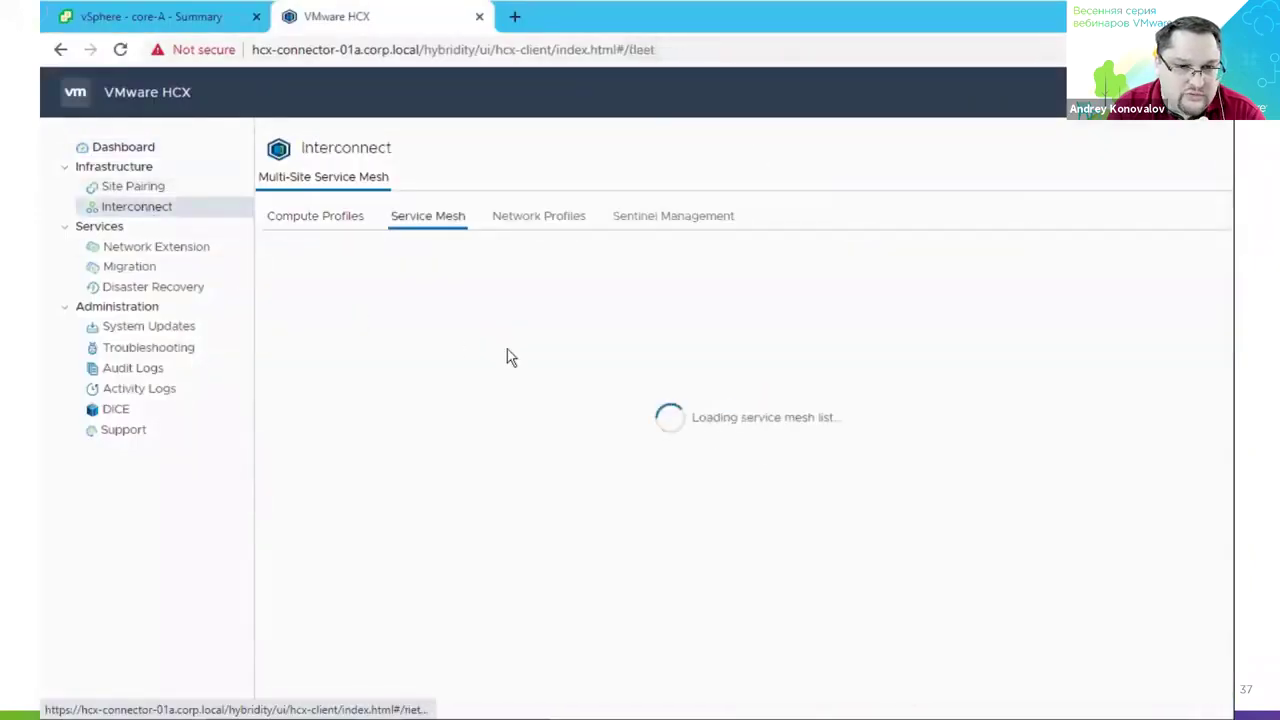
click(677, 222)
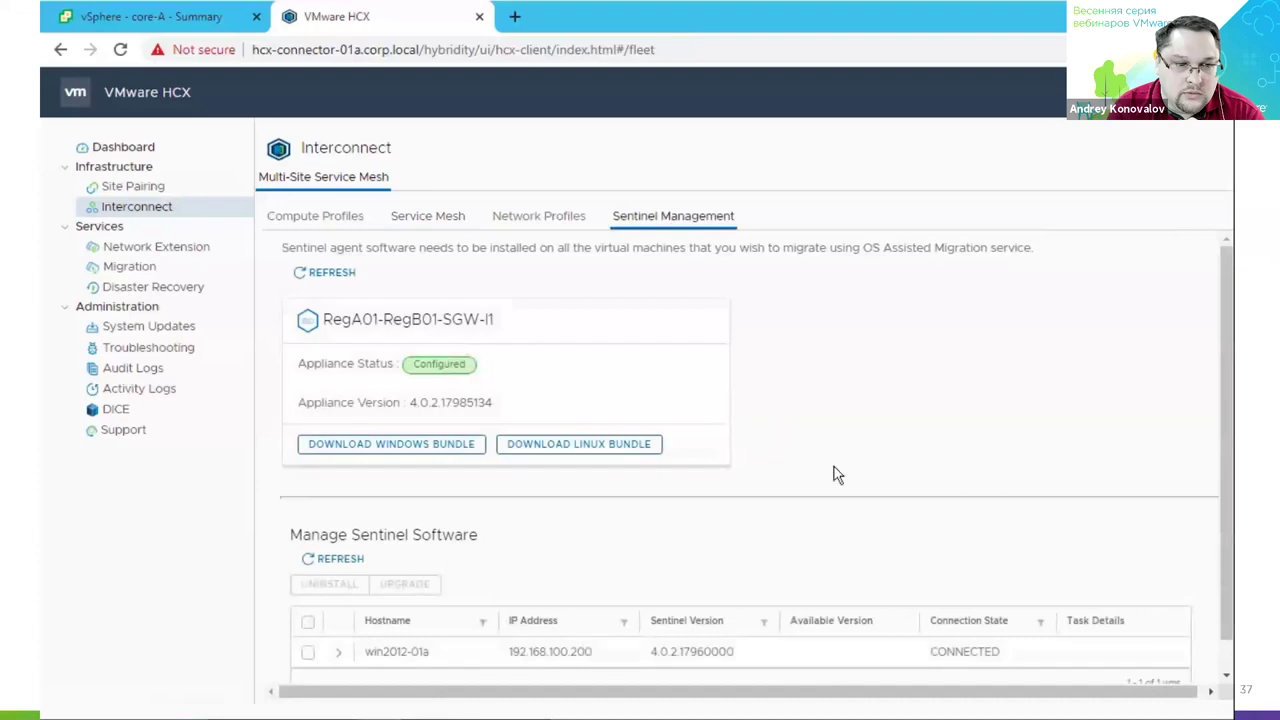
scroll(914, 622, down, 1)
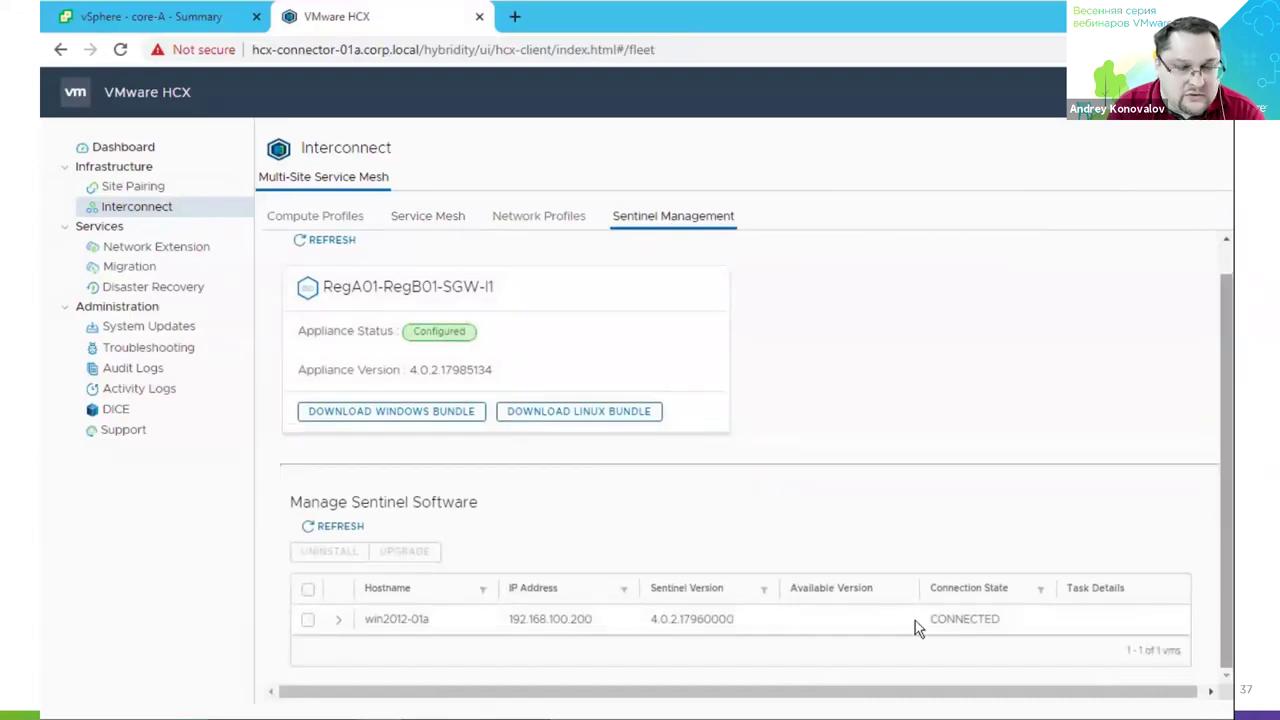
click(339, 619)
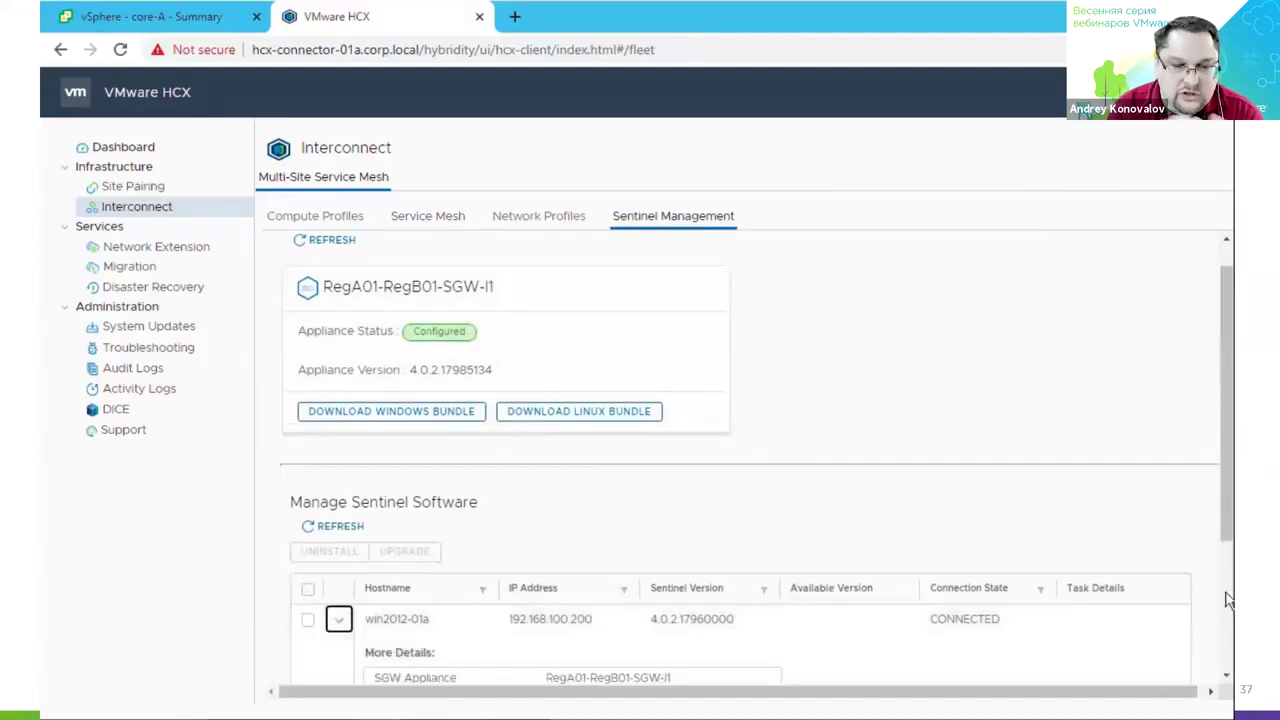
scroll(1228, 600, down, 2)
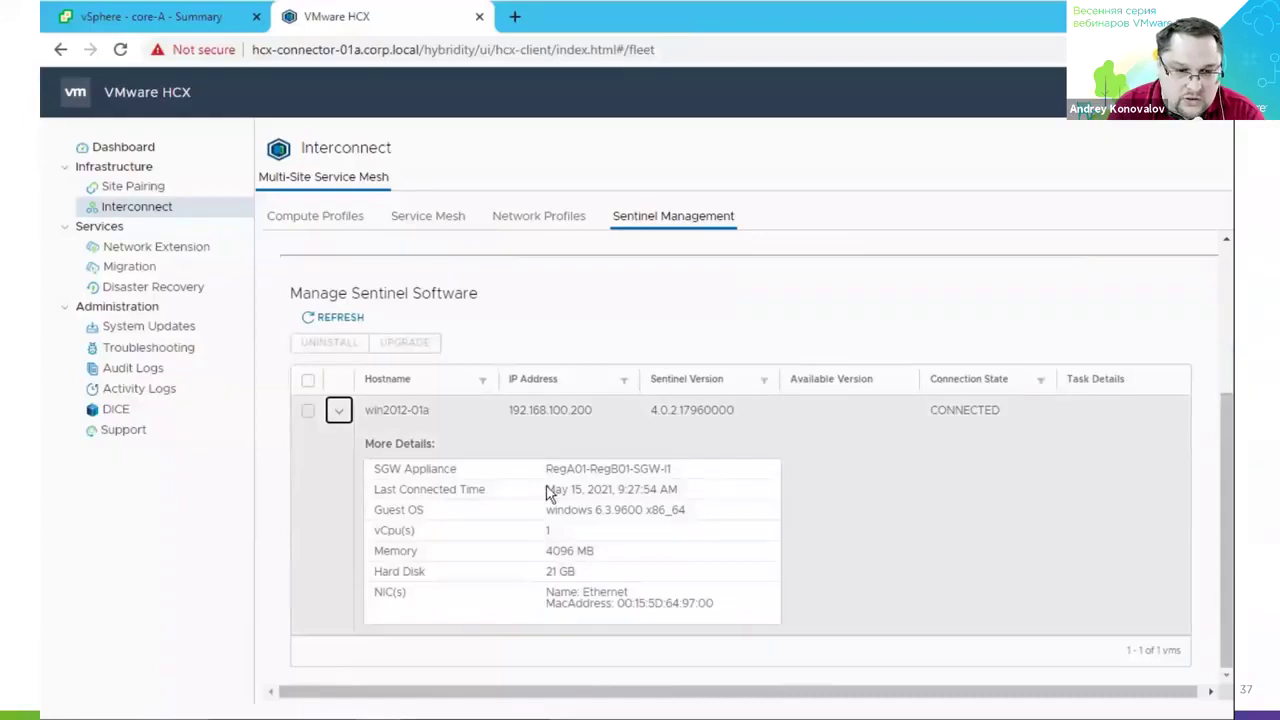
click(145, 272)
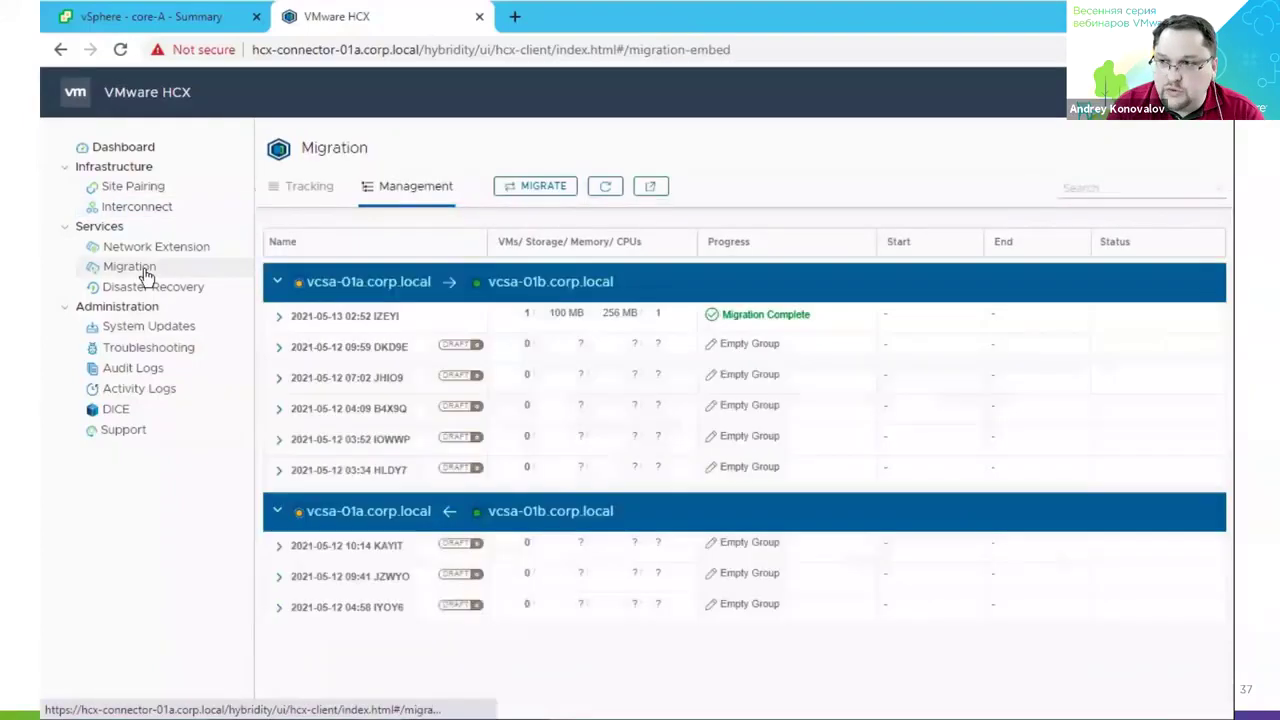
Start a new migration from the non-vSphere source to hcx-cloud-01b and add win2012-01a.
click(535, 190)
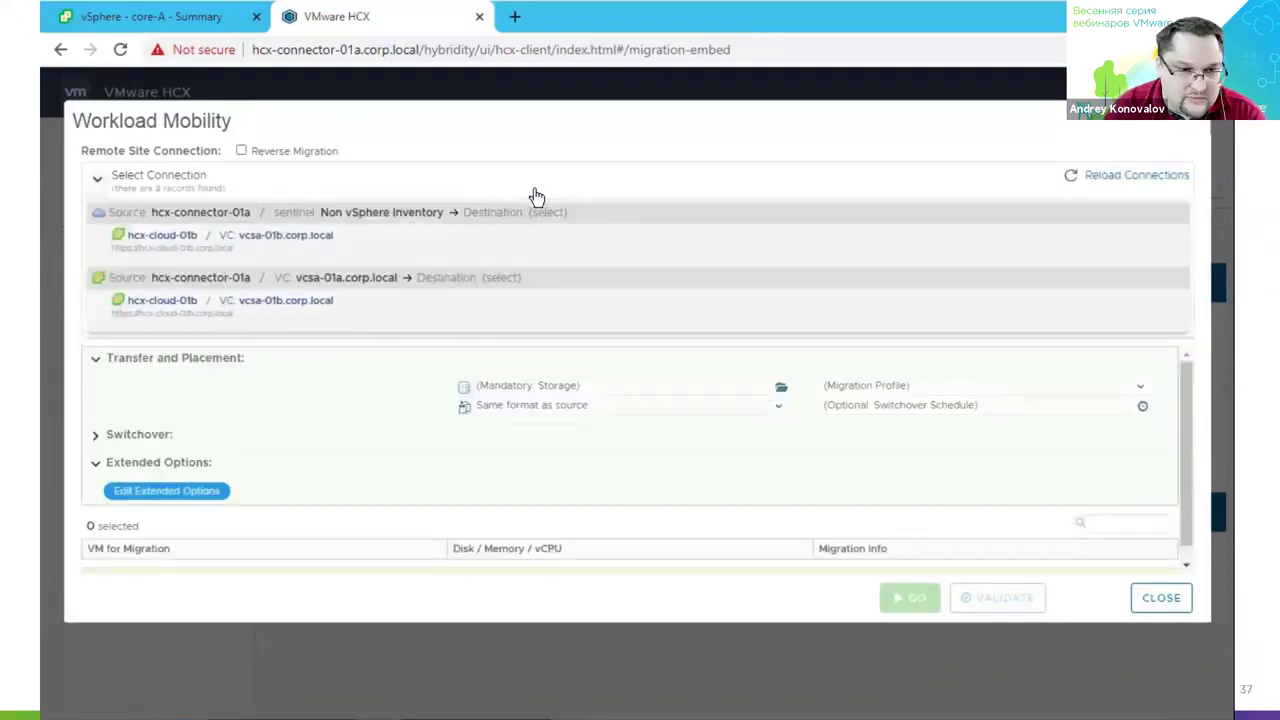
click(412, 248)
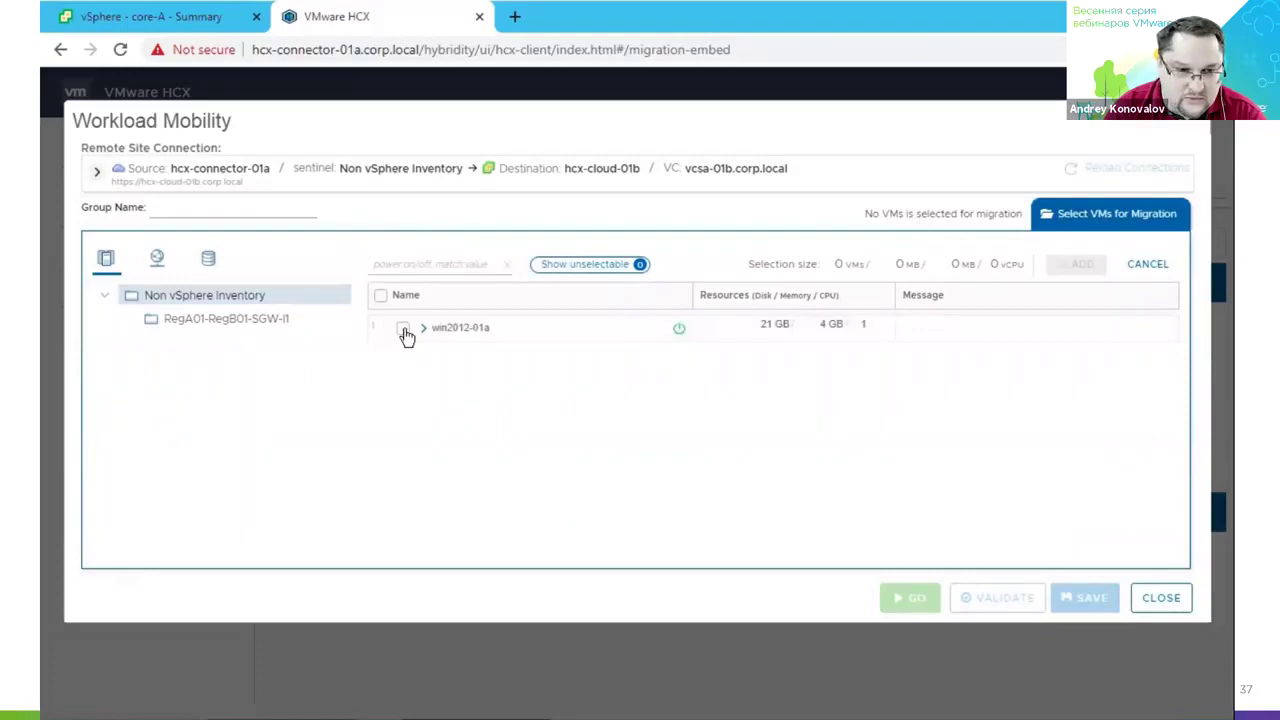
click(403, 330)
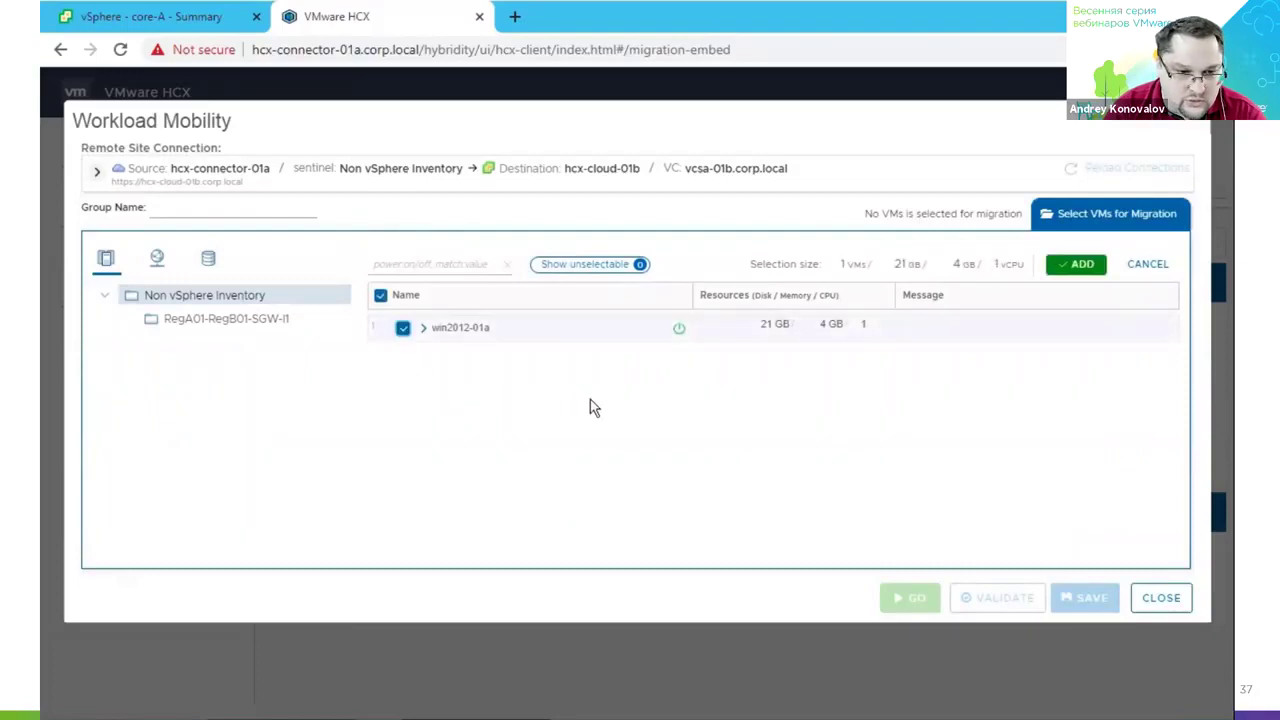
click(1080, 266)
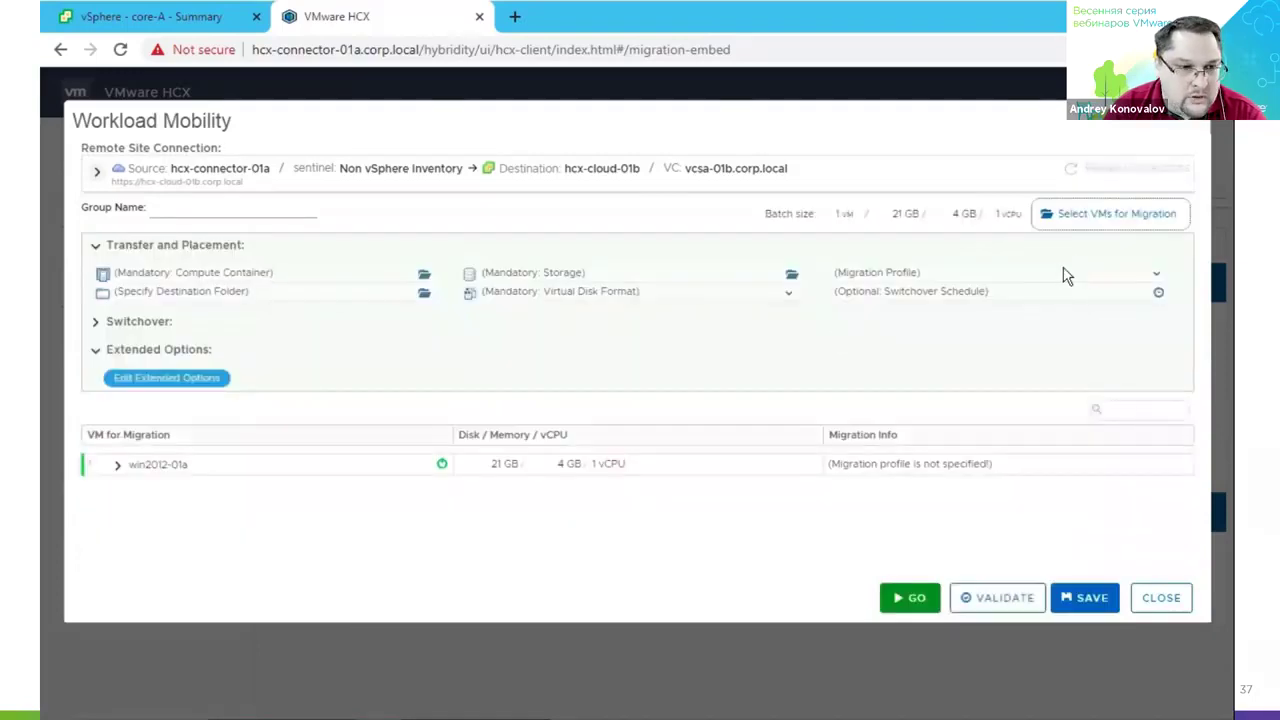
Target compute container RegionB01-COMP01 and datastore RegionB01-ISCSI01-COMP01.
click(425, 277)
click(587, 308)
click(705, 555)
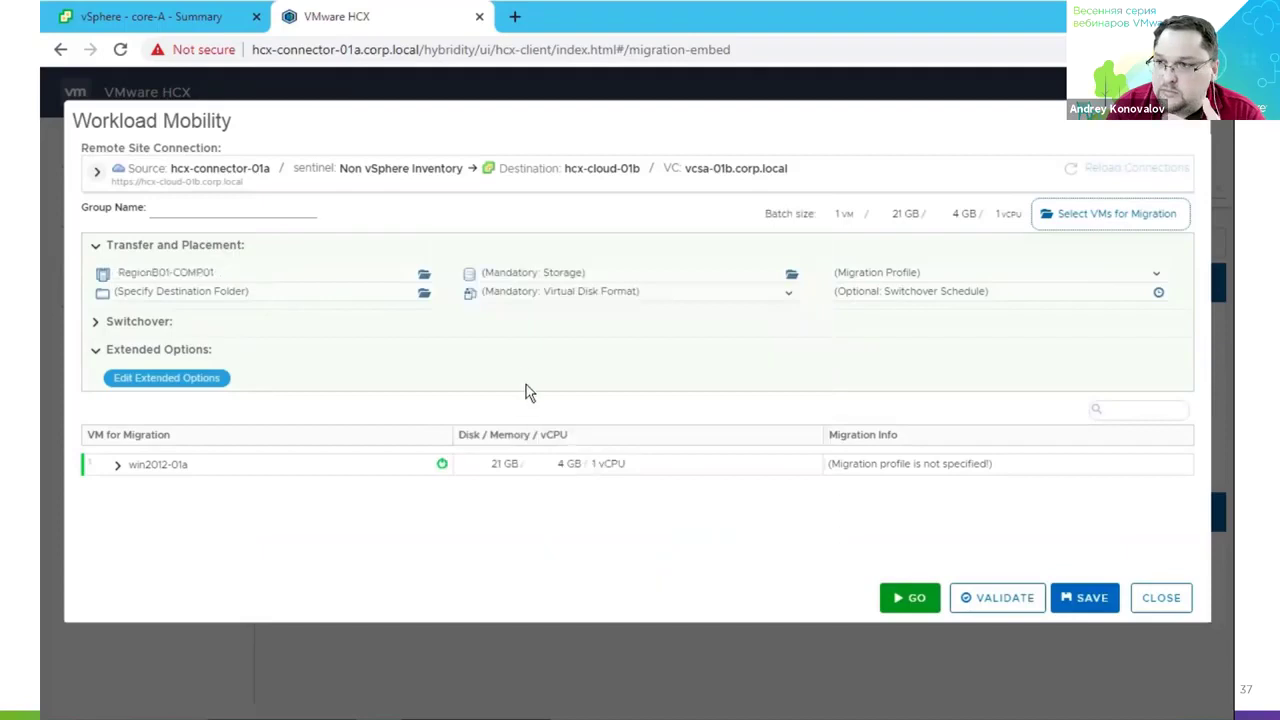
click(556, 274)
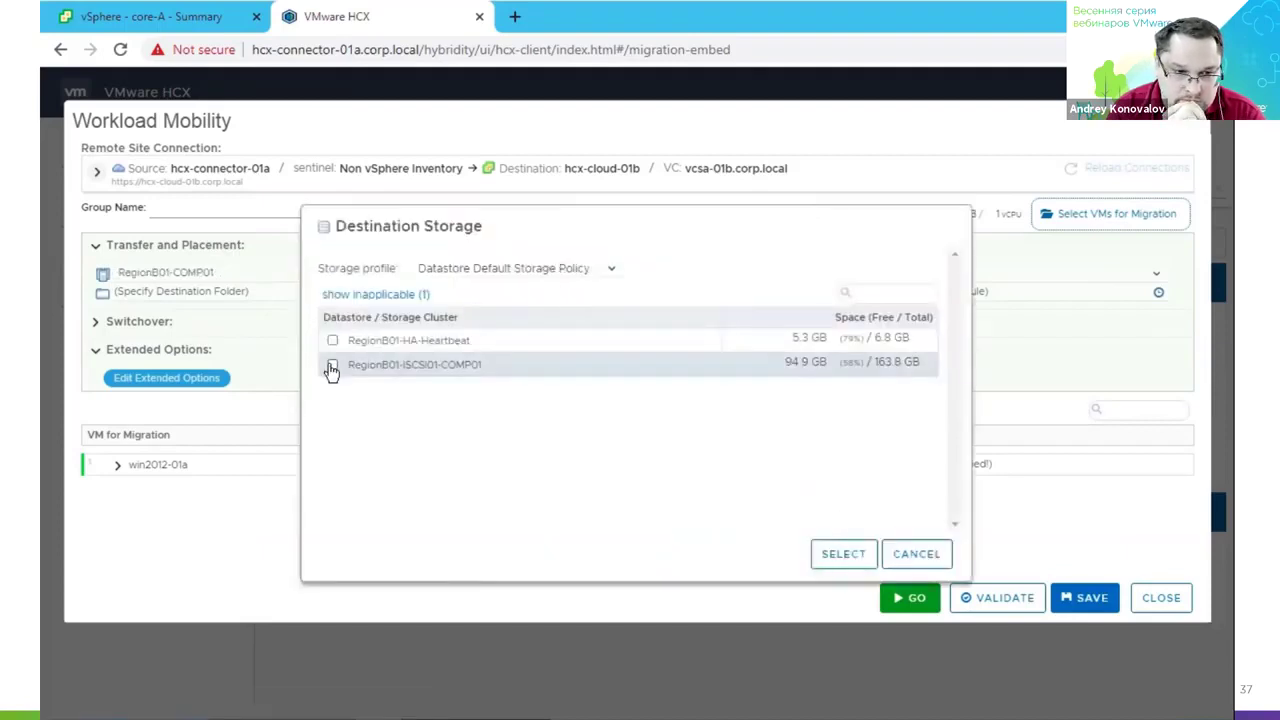
click(332, 367)
click(822, 556)
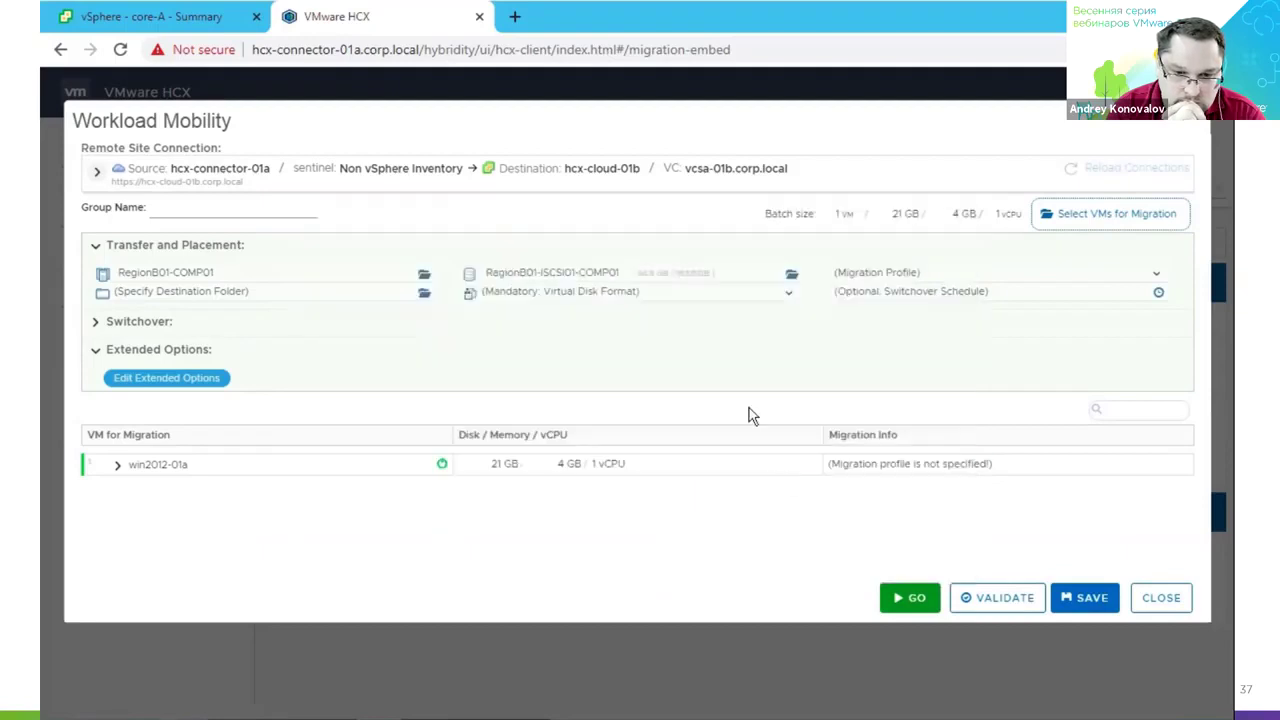
Set the migration profile to OS Assisted Migration with Thin Provision disk format.
click(875, 278)
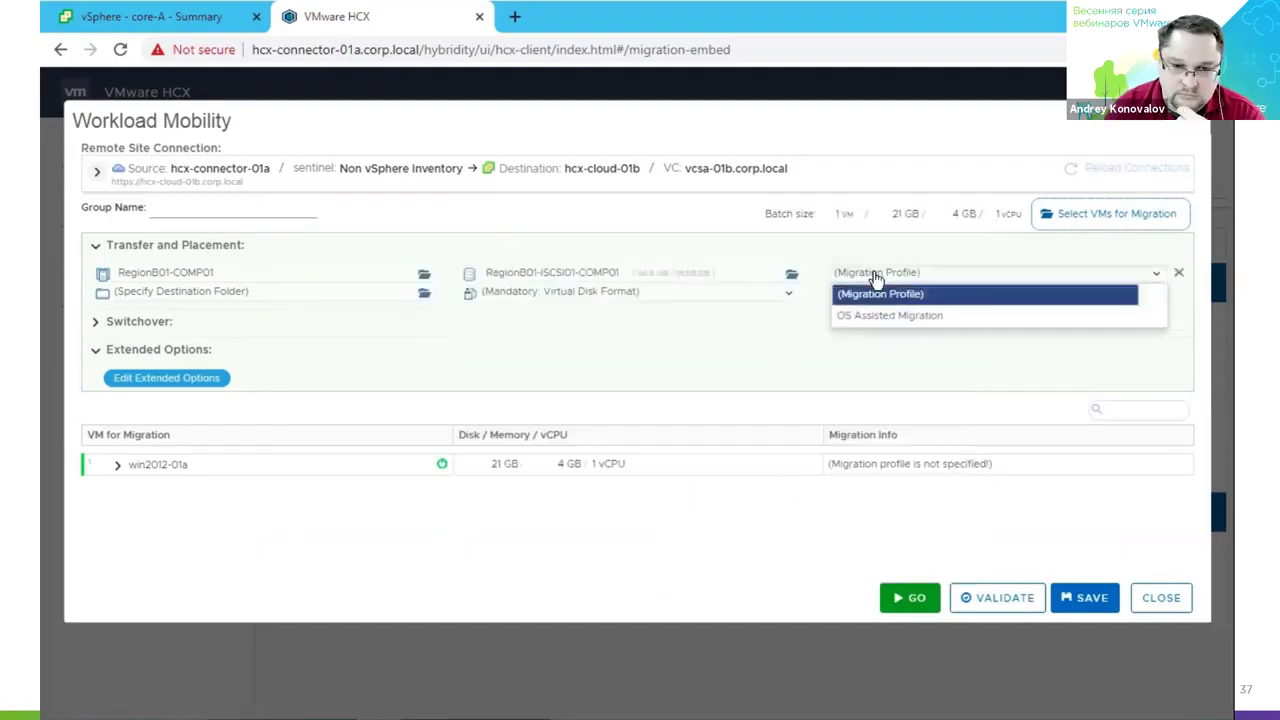
click(877, 318)
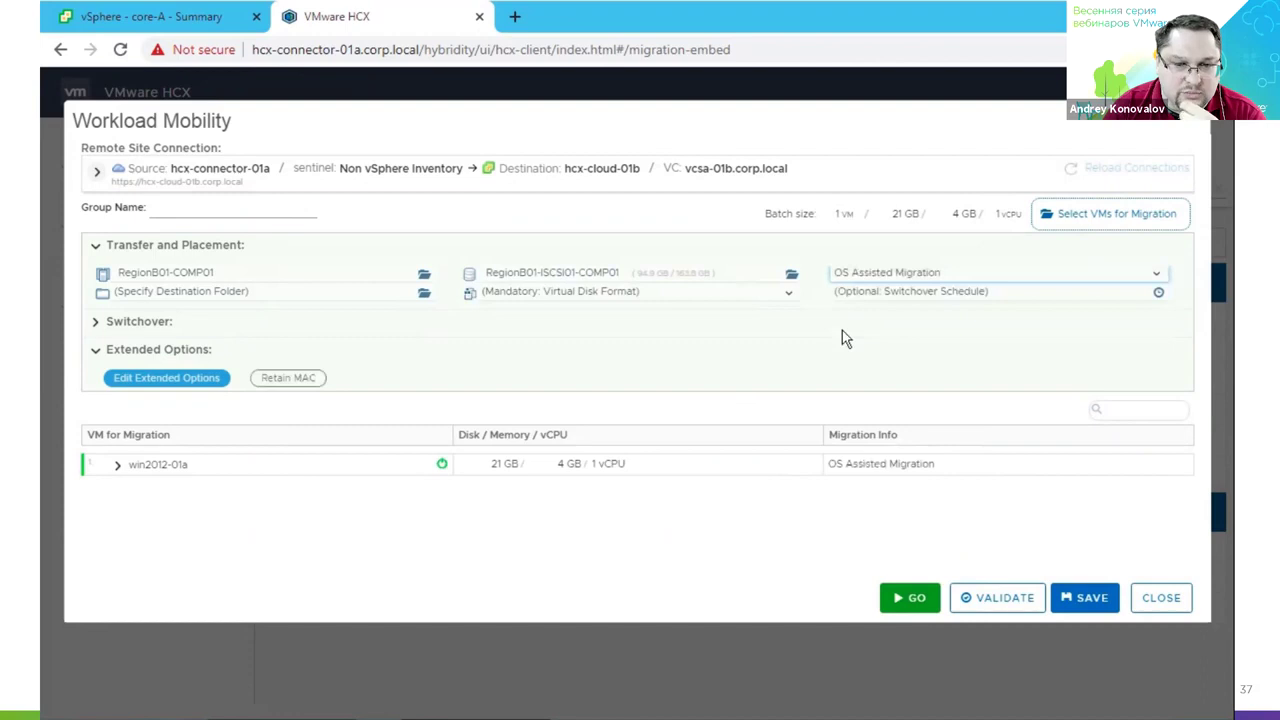
click(626, 294)
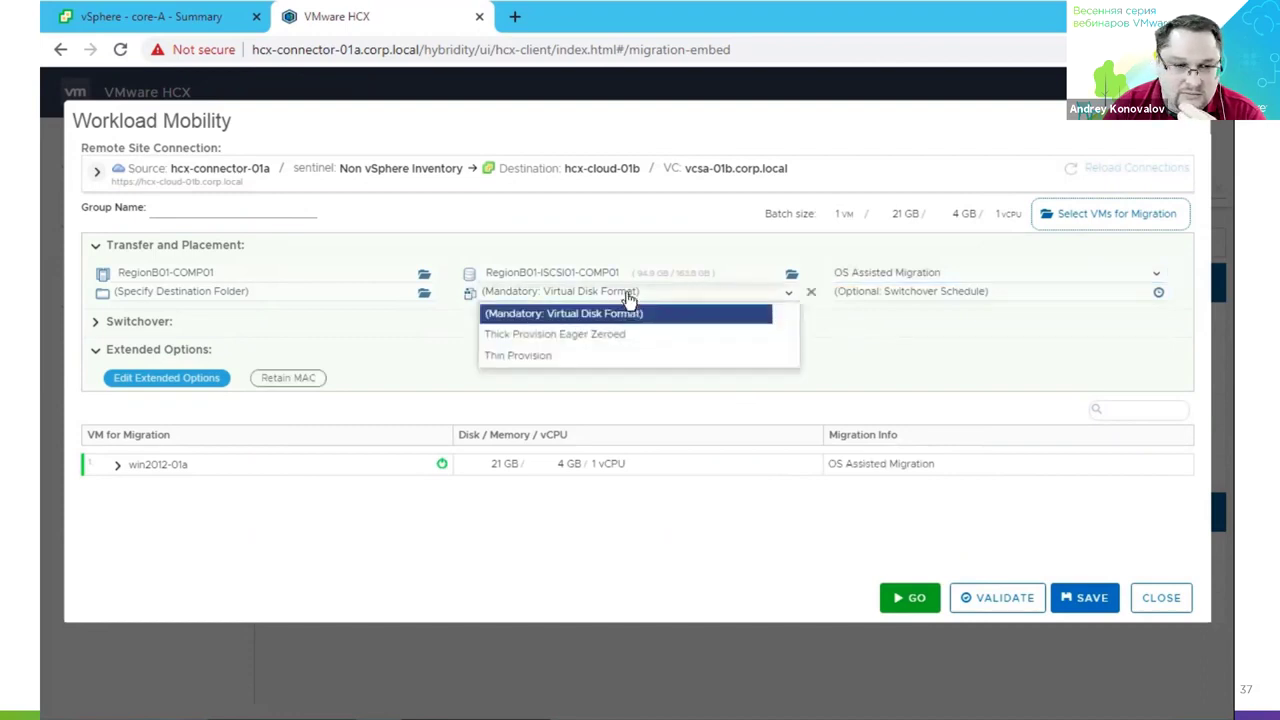
click(540, 355)
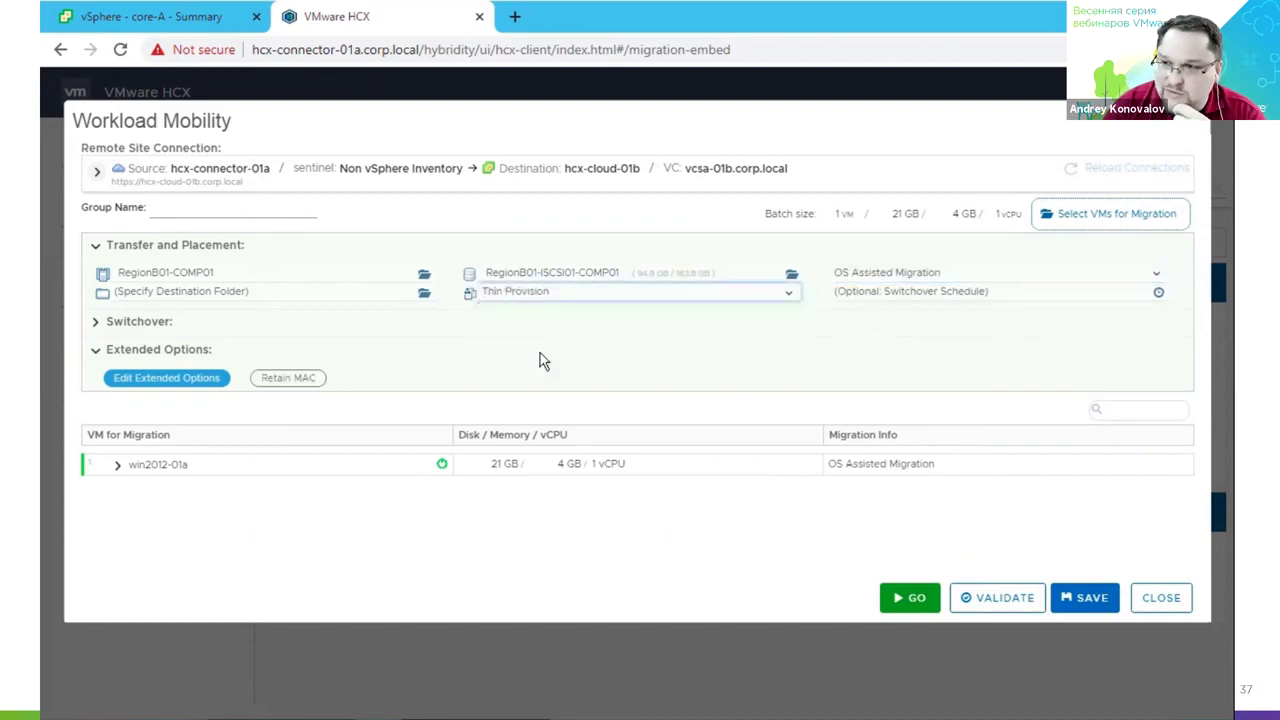
Leave the switchover schedule unset and enable Retain MAC in the extended options.
click(923, 297)
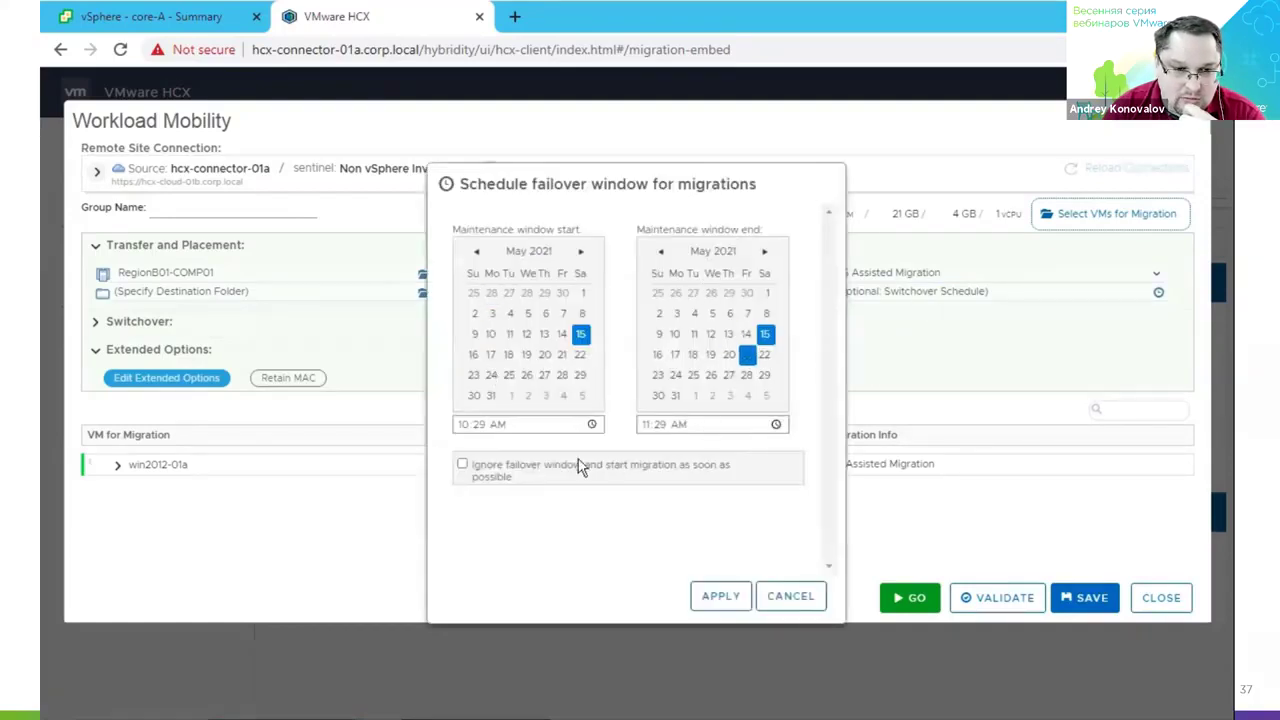
click(810, 598)
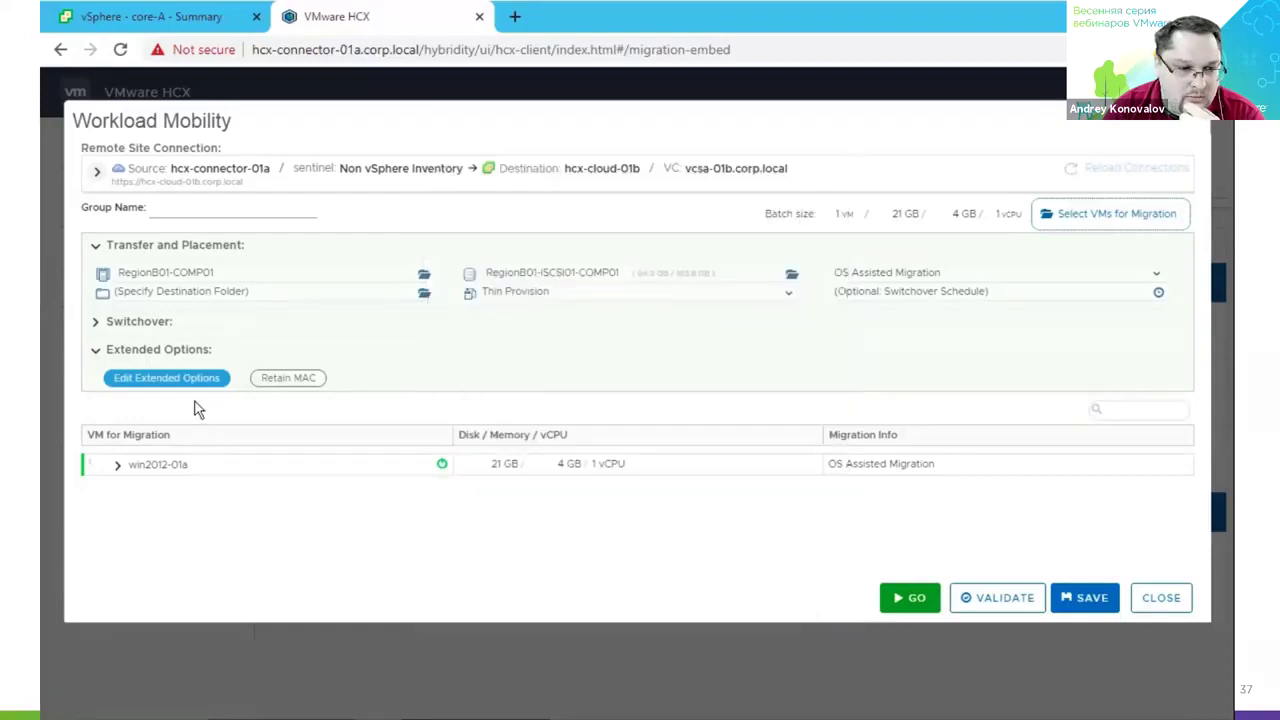
click(110, 328)
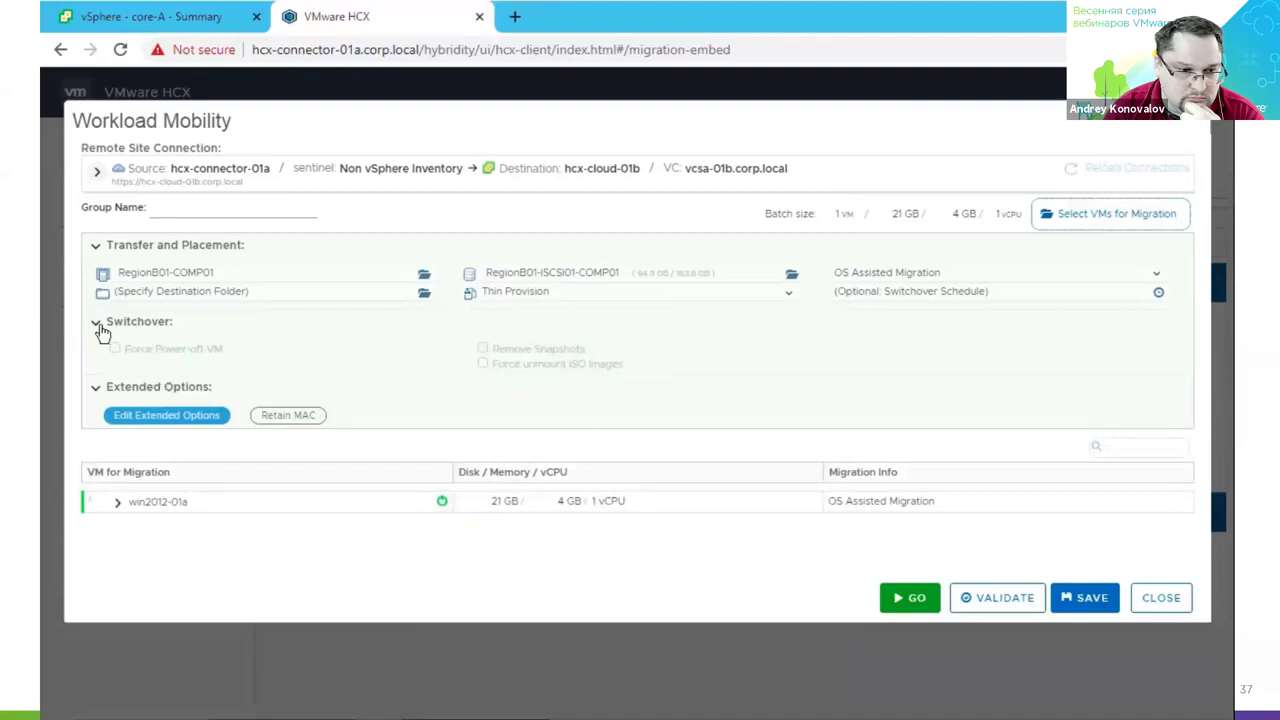
click(200, 383)
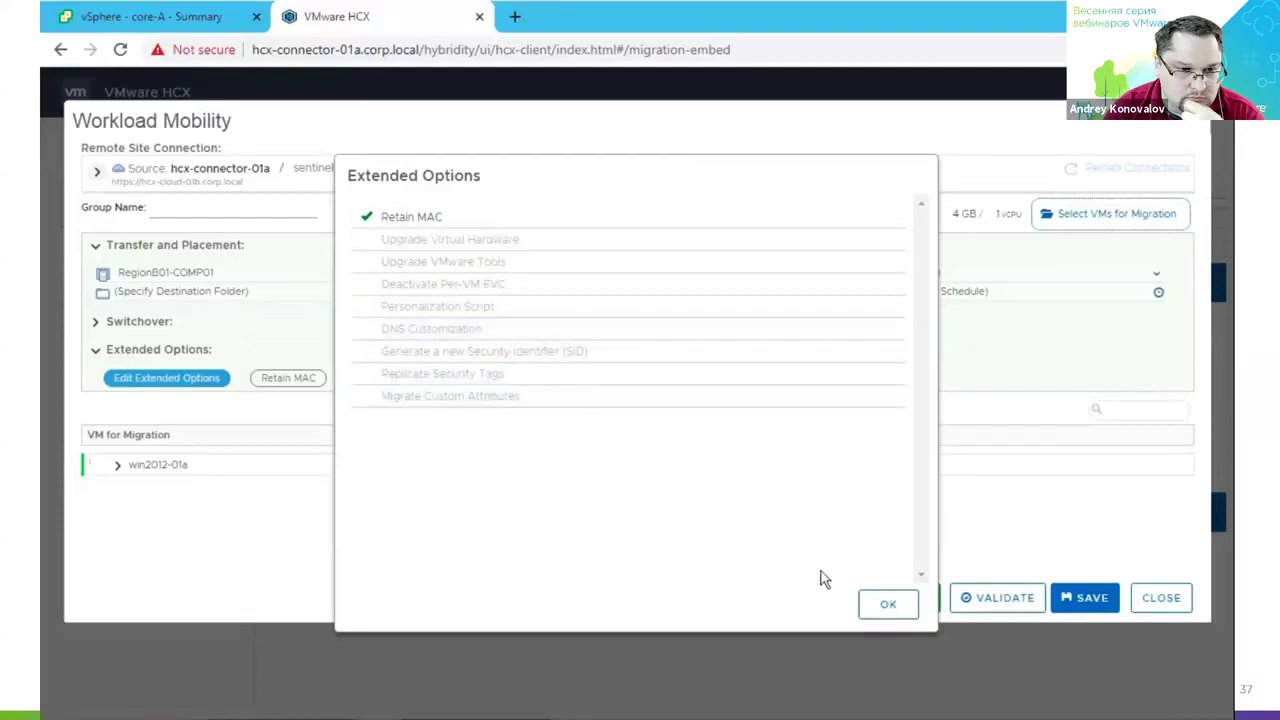
click(893, 604)
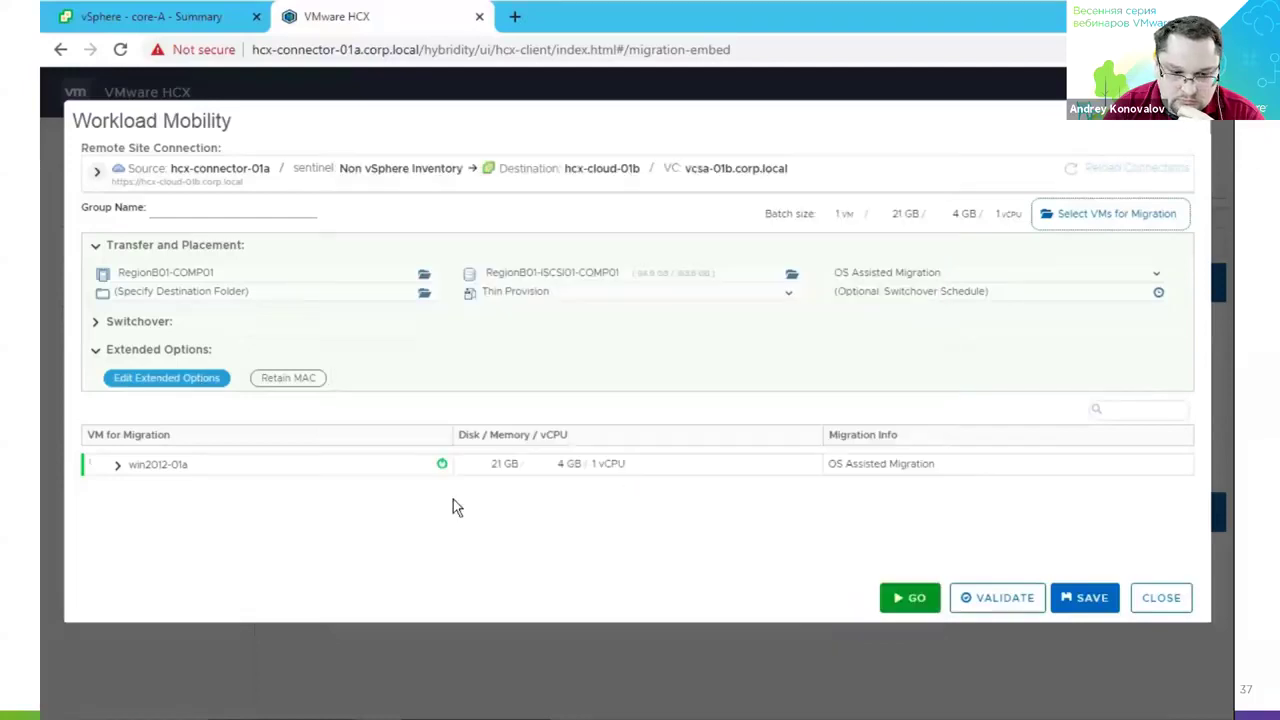
Map win2012-01a's Ethernet to L2E_VM-Hyper-V-RegionA-100-b94976c2, validate, and launch the migration.
click(118, 466)
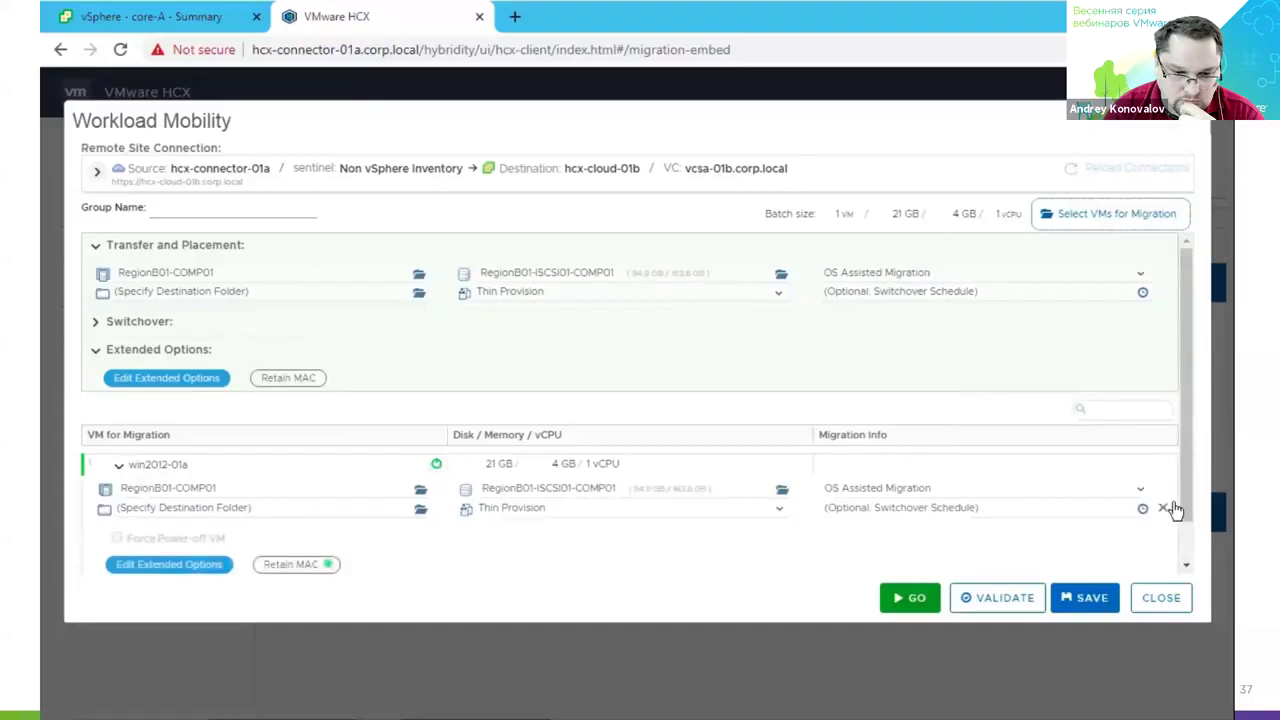
click(1184, 546)
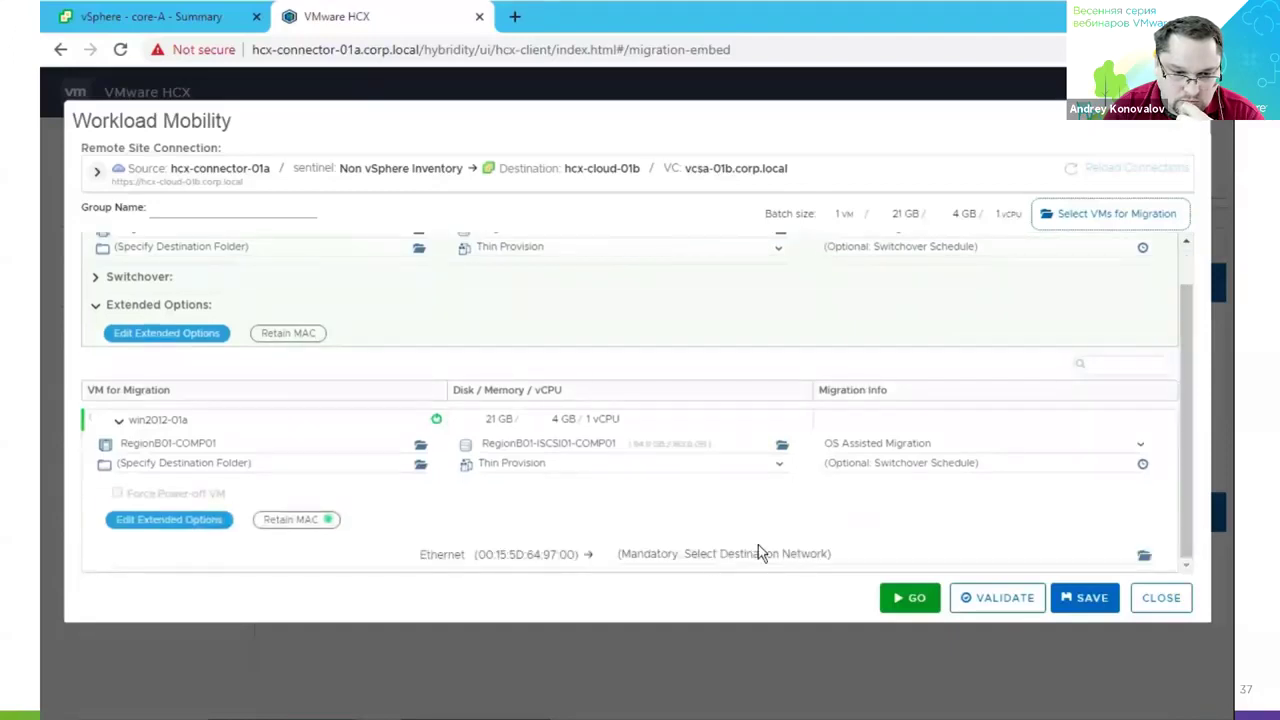
click(697, 556)
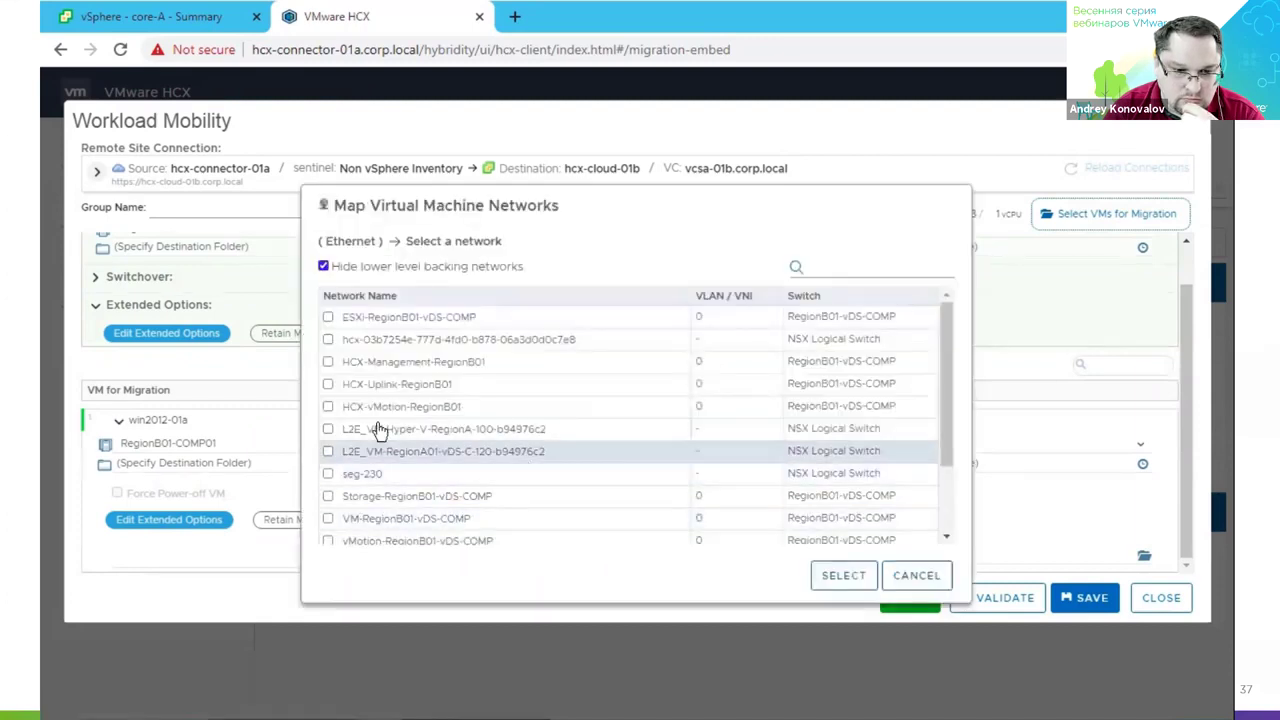
click(327, 430)
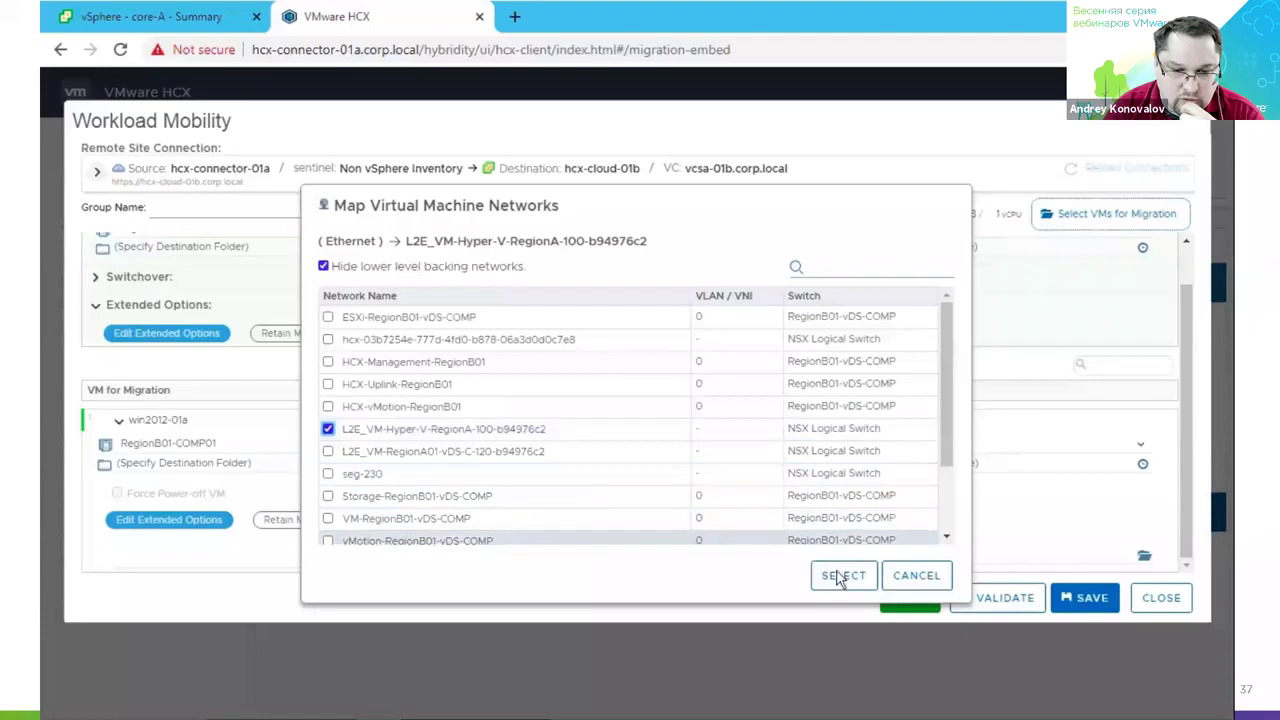
click(838, 575)
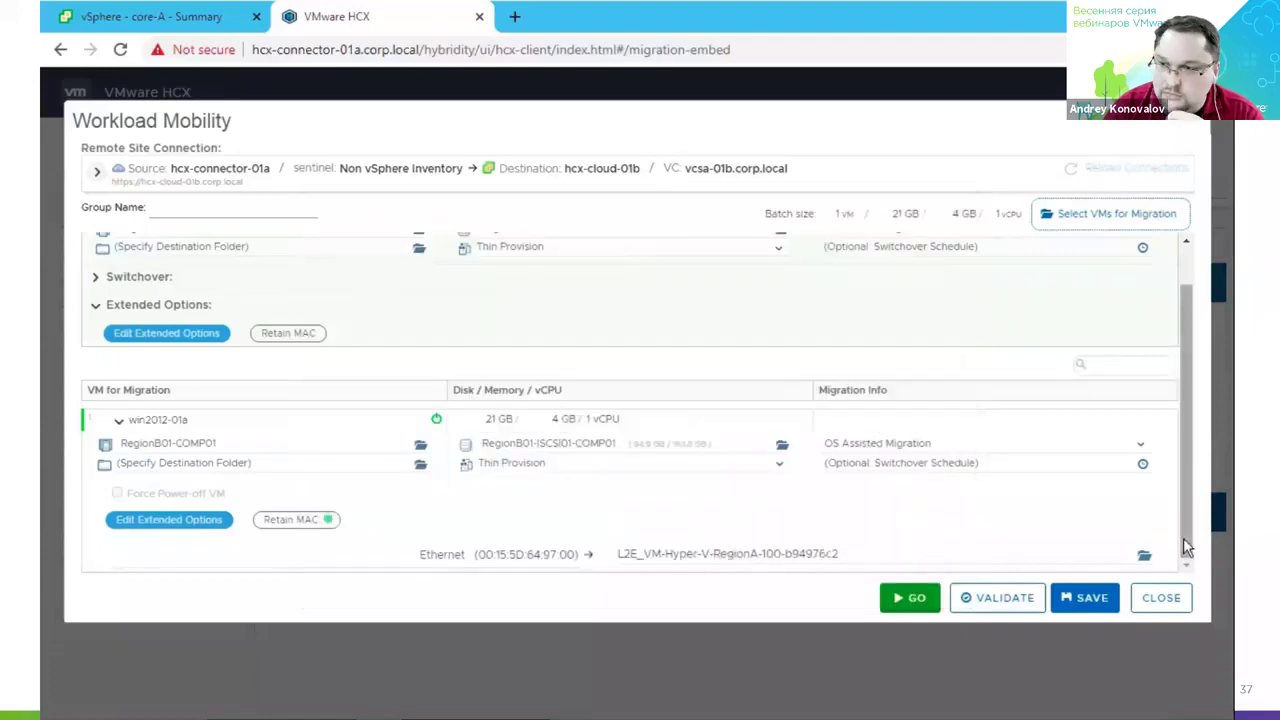
click(983, 600)
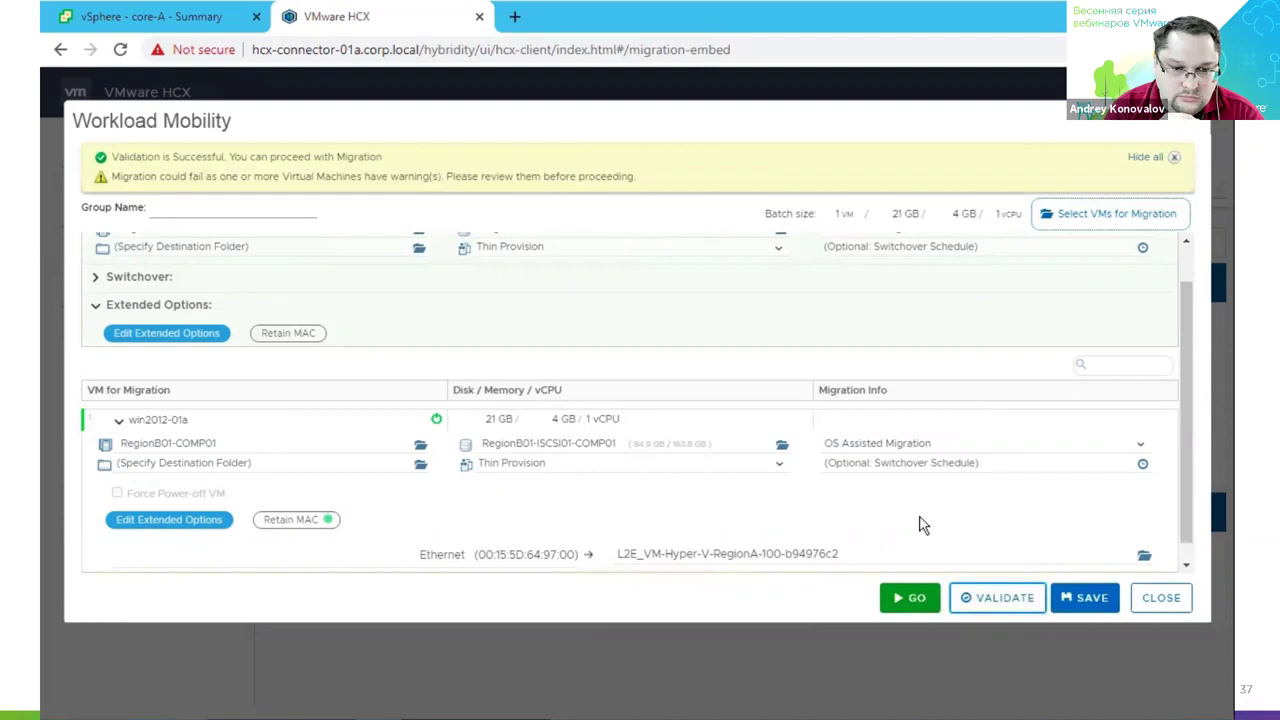
click(911, 600)
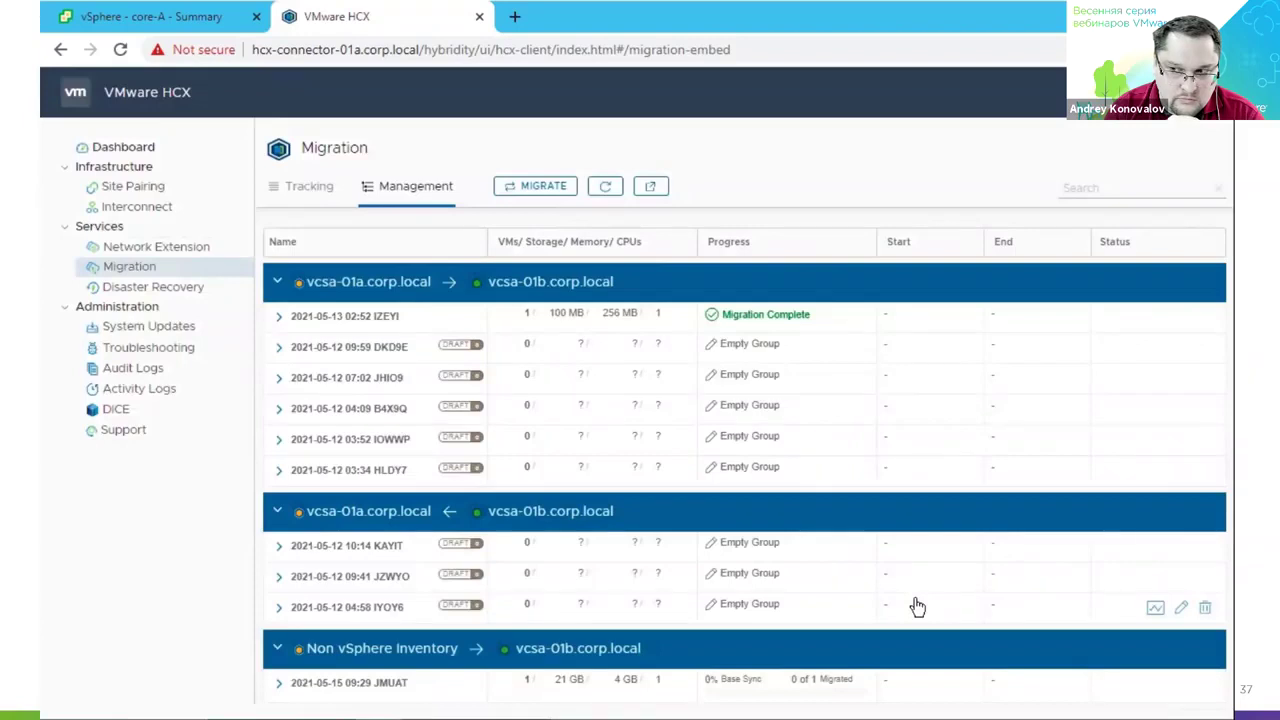
Expand the JMUAT group and win2012-01a's details to view its transfer events, then switch to the Hyper-V session.
click(277, 688)
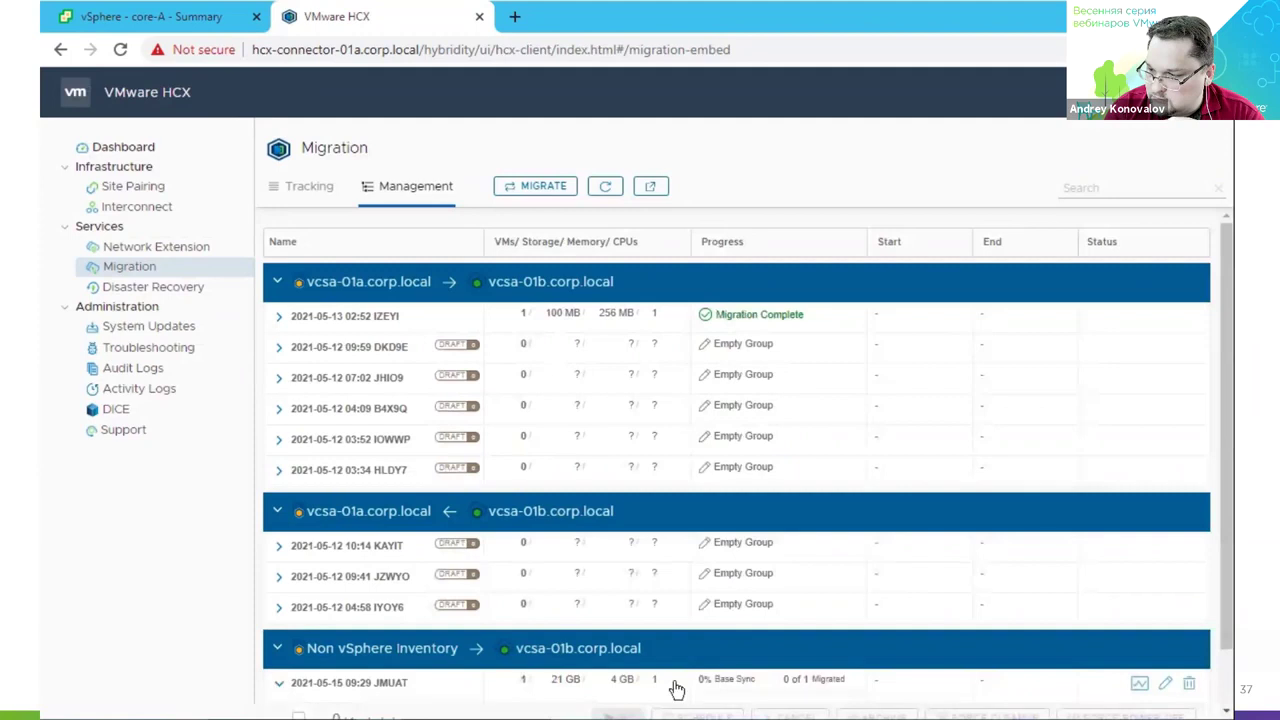
click(1228, 675)
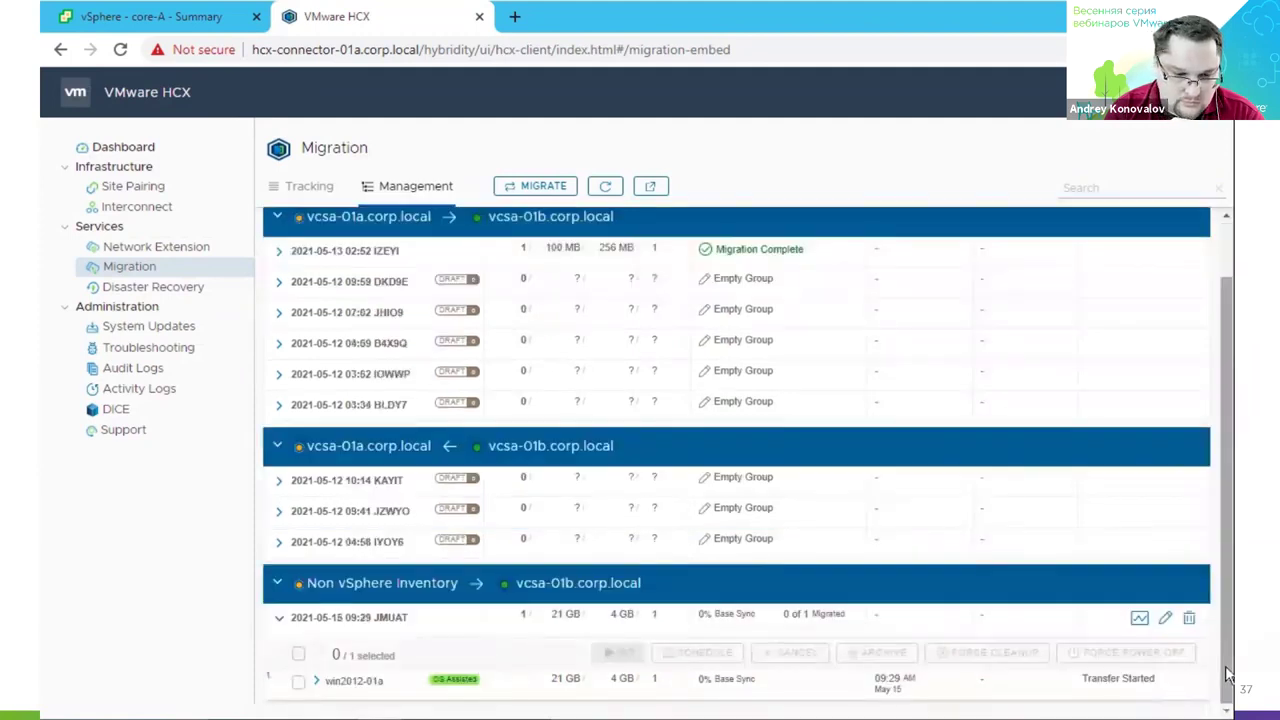
click(316, 681)
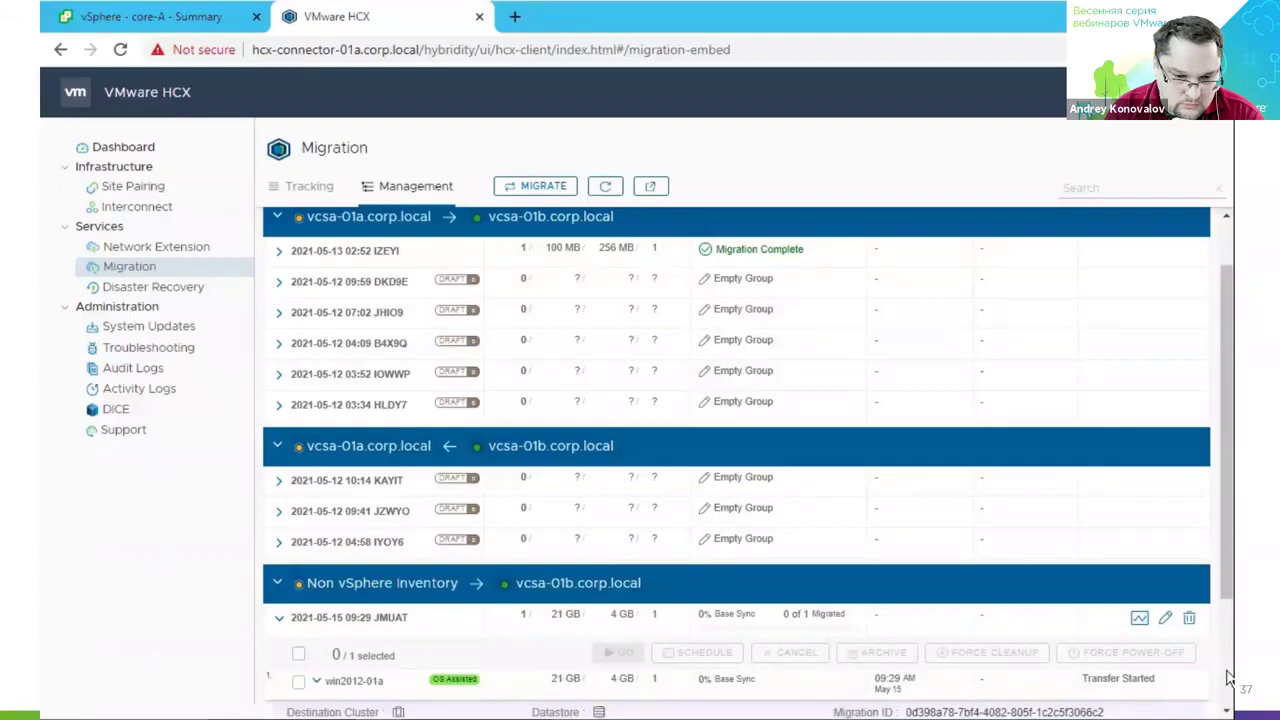
click(1228, 678)
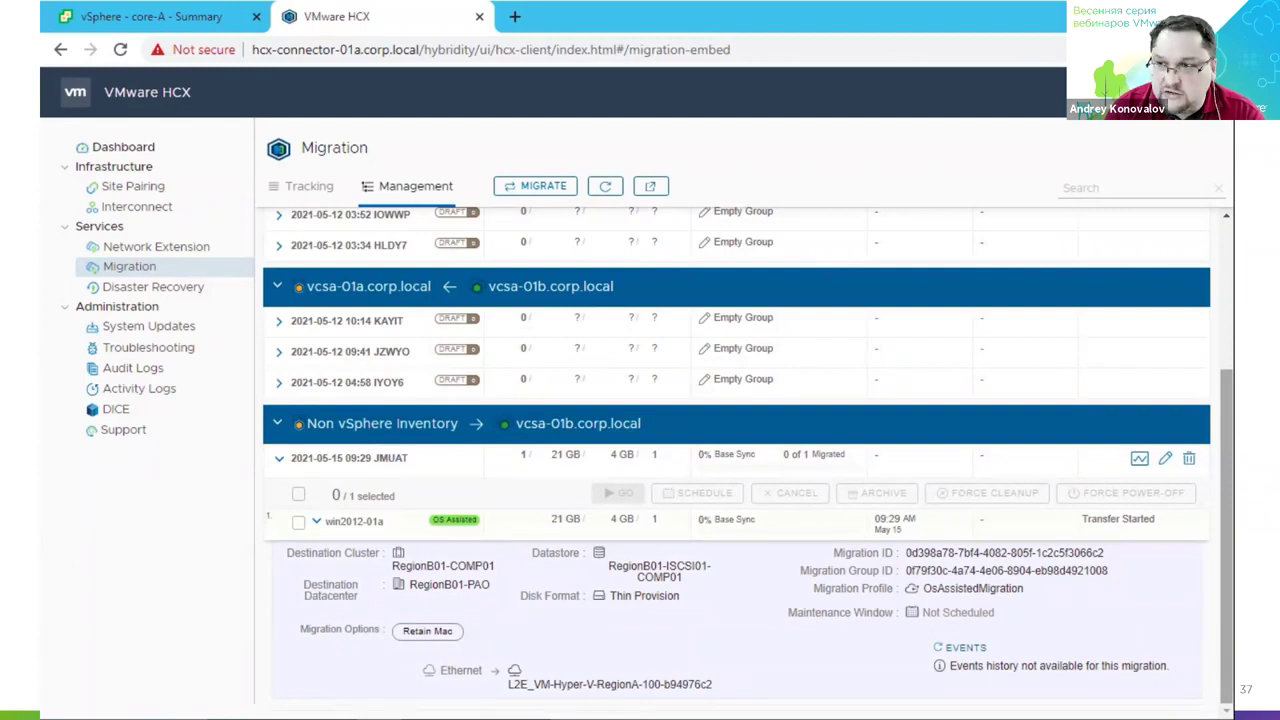
click(966, 648)
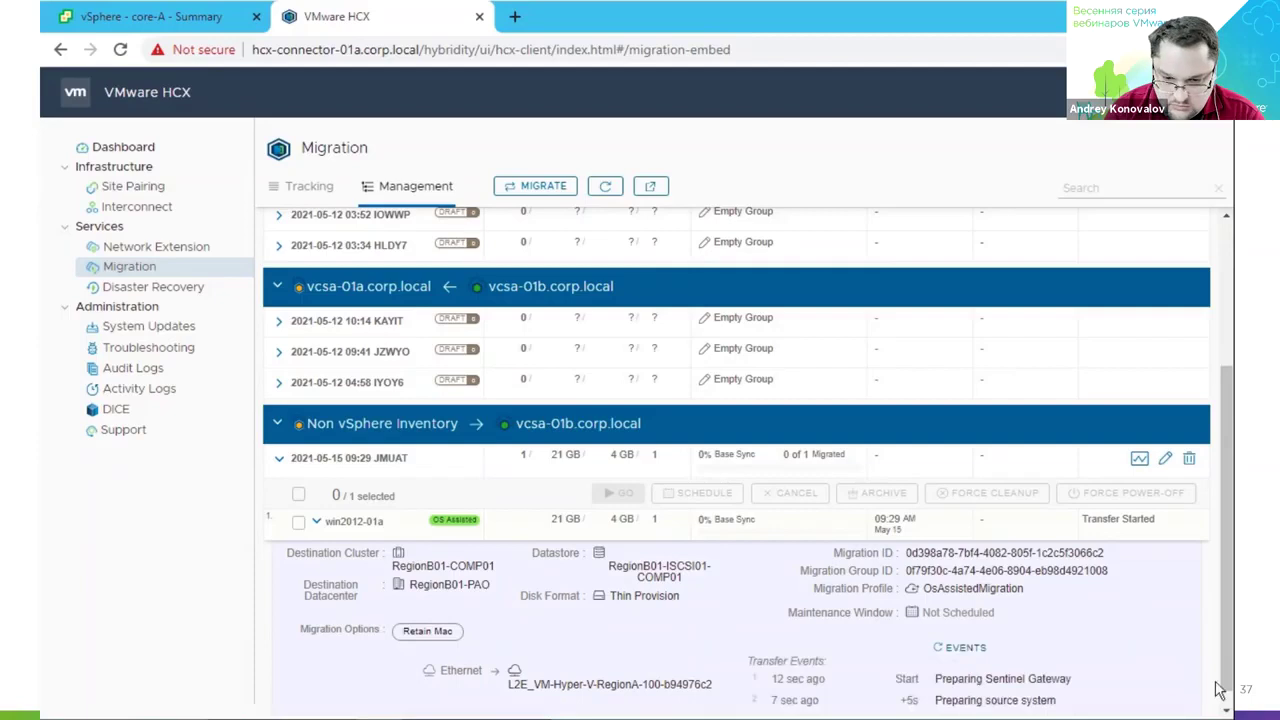
scroll(1226, 676, down, 1)
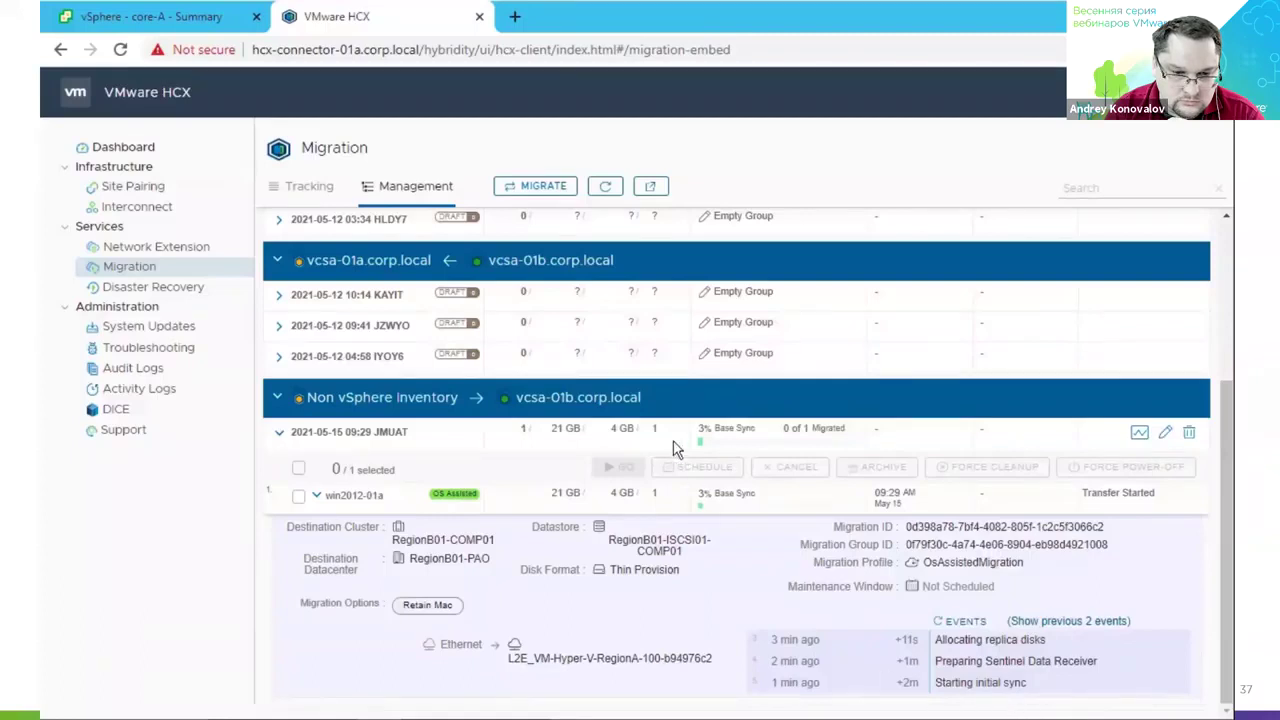
key(alt+Tab)
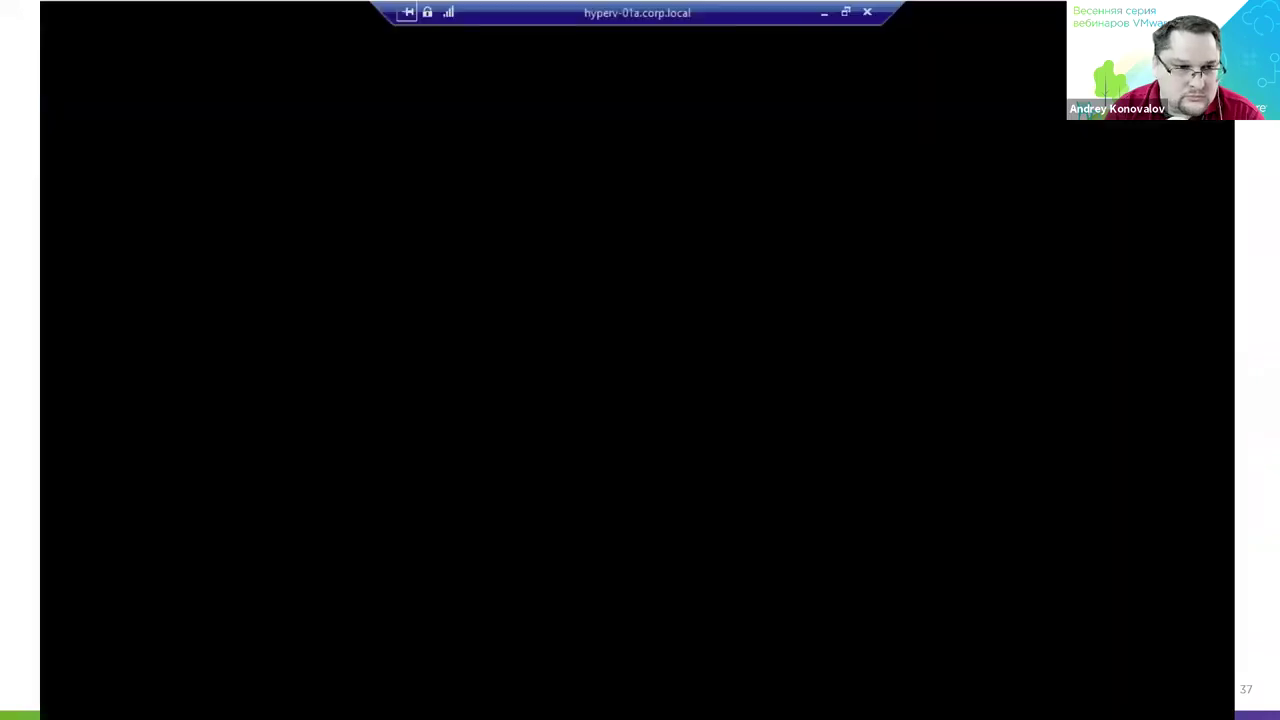
Confirm win2012-01a is still running in Hyper-V Manager, then minimize the session back to HCX.
click(1045, 65)
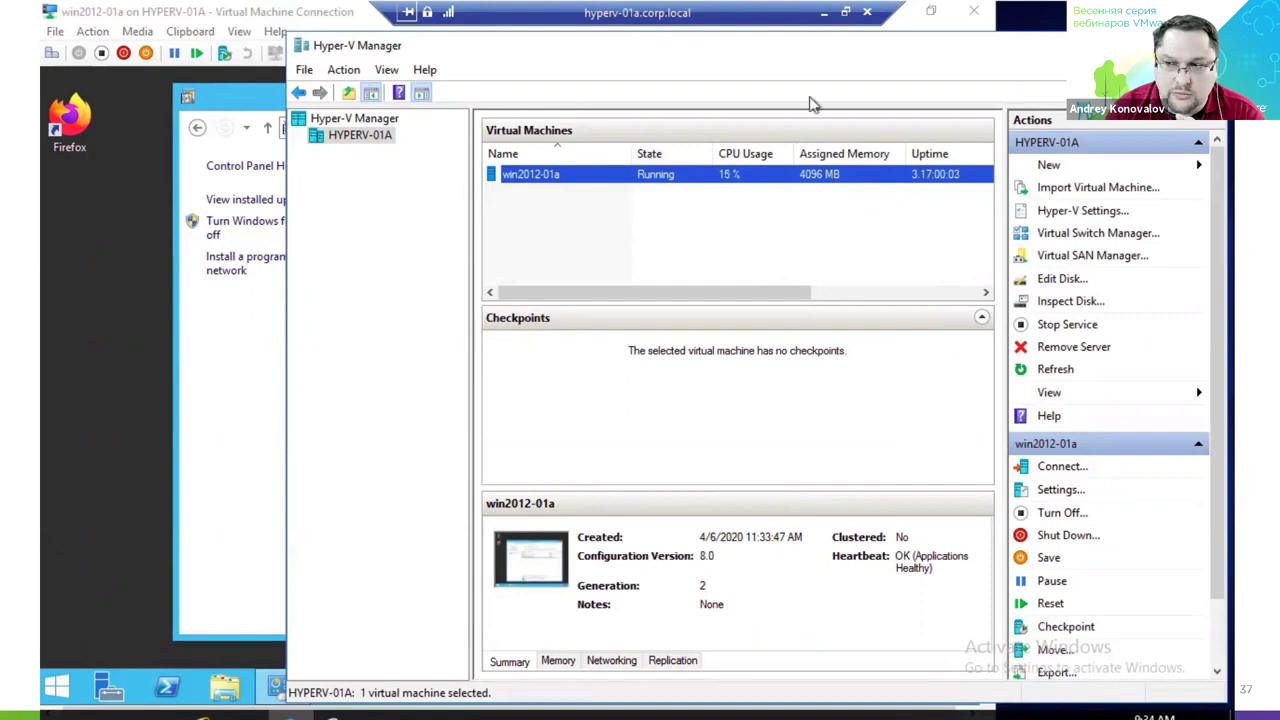
click(823, 14)
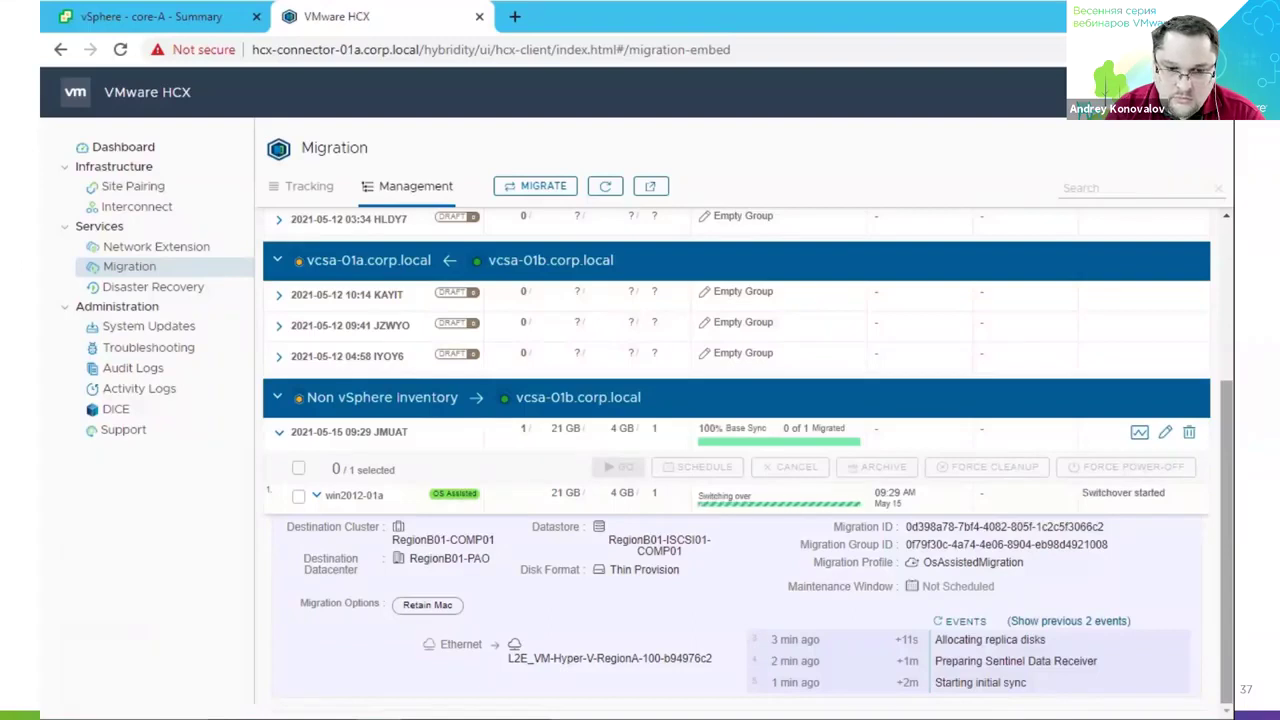
Refresh HCX events to confirm completion, then verify win2012-01a shows Off in Hyper-V Manager.
click(970, 622)
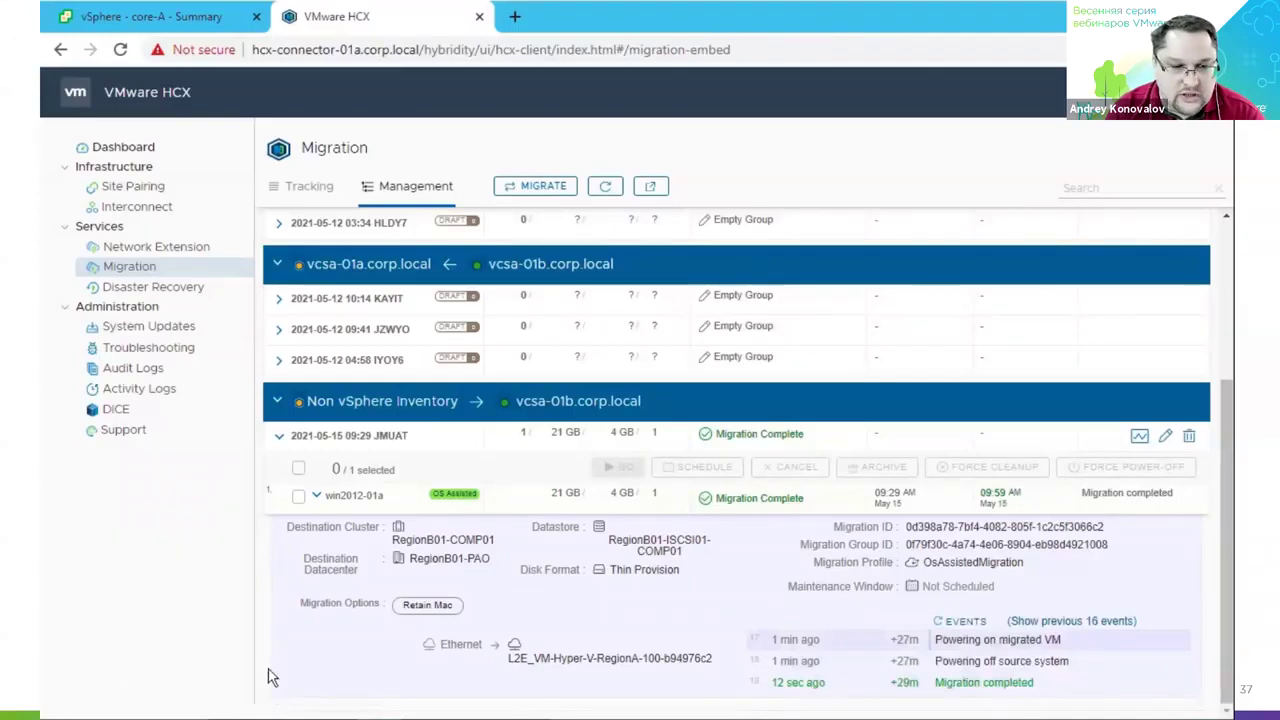
key(alt+Tab)
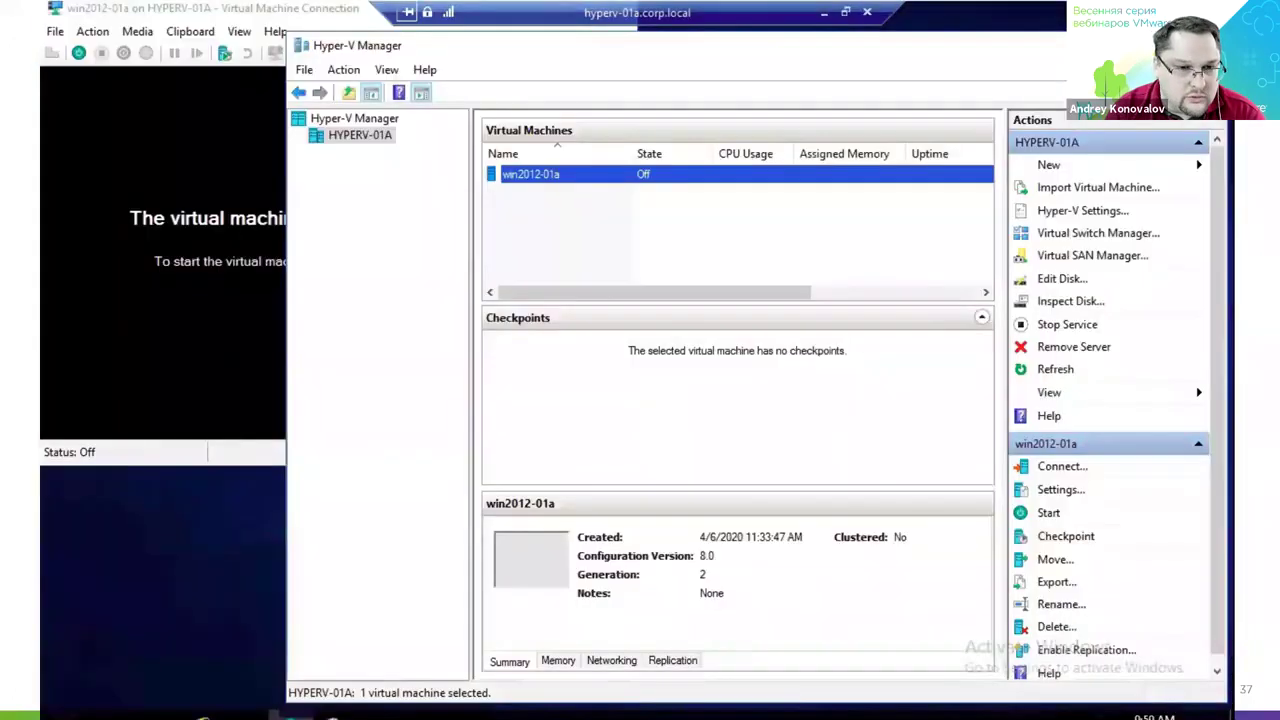
click(609, 209)
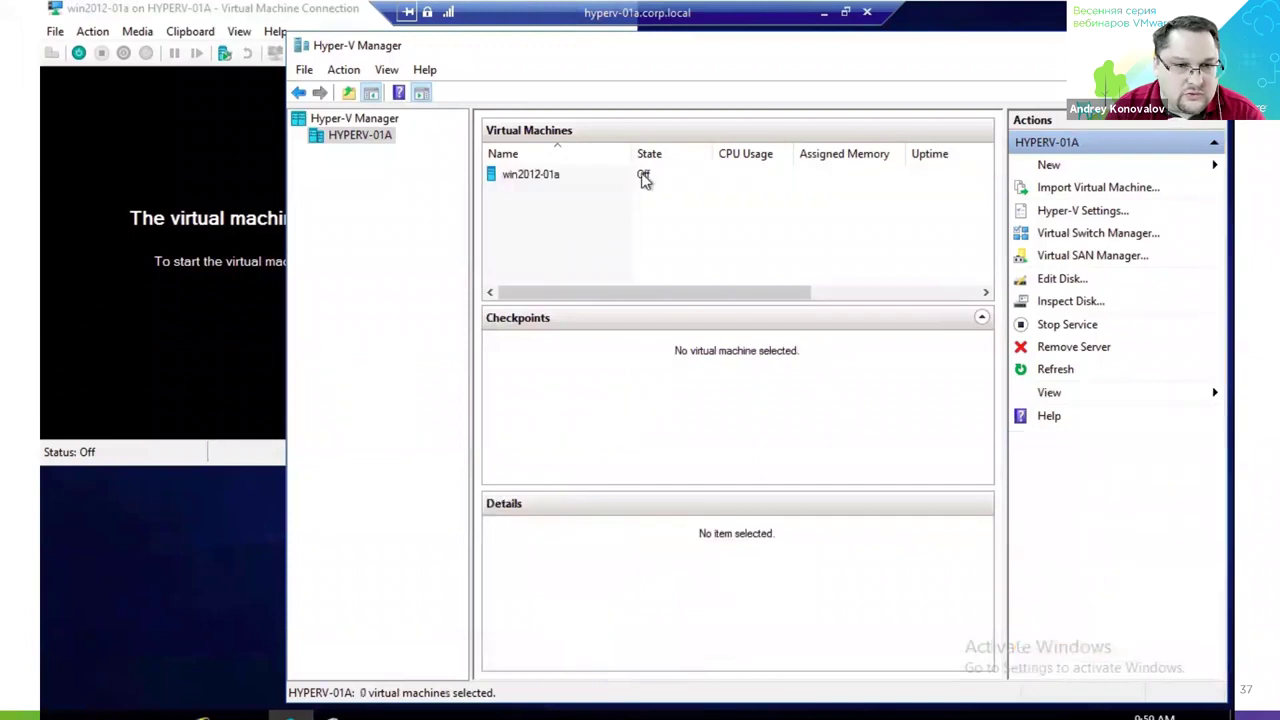
click(823, 13)
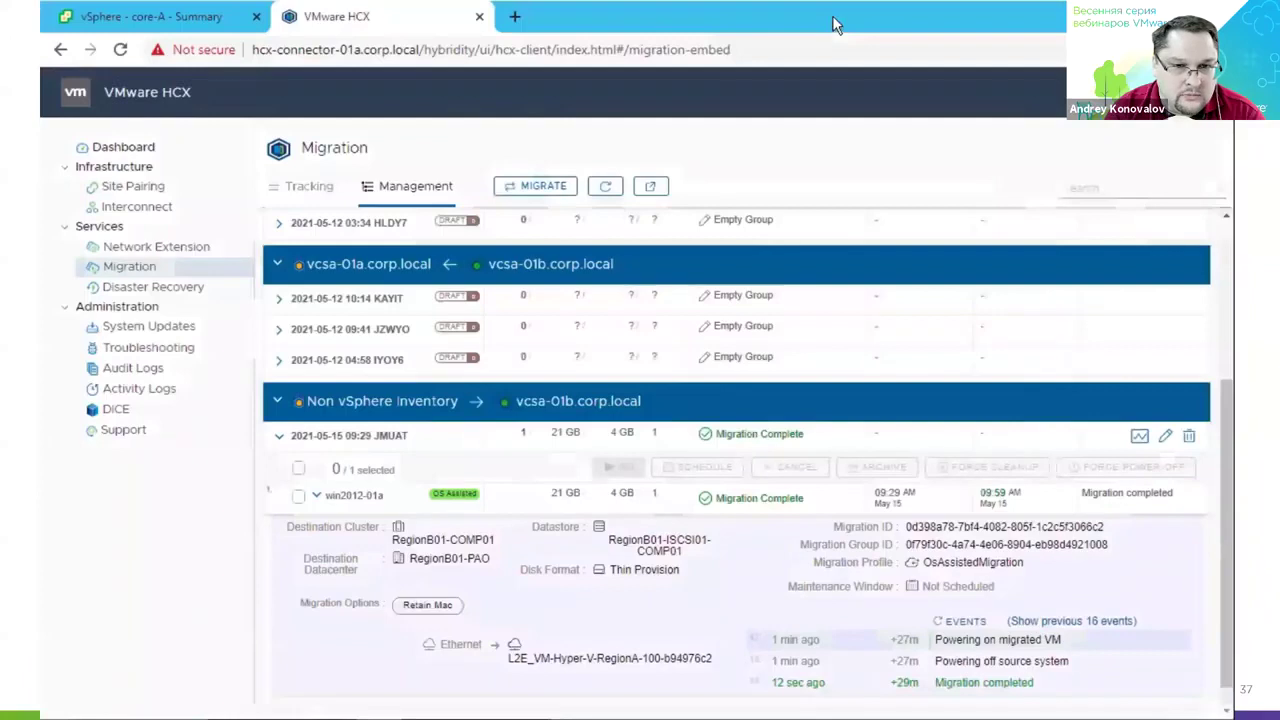
Locate win2012-01a under vcsa-01b in vSphere Client, then advance the slide to its first key point.
click(223, 24)
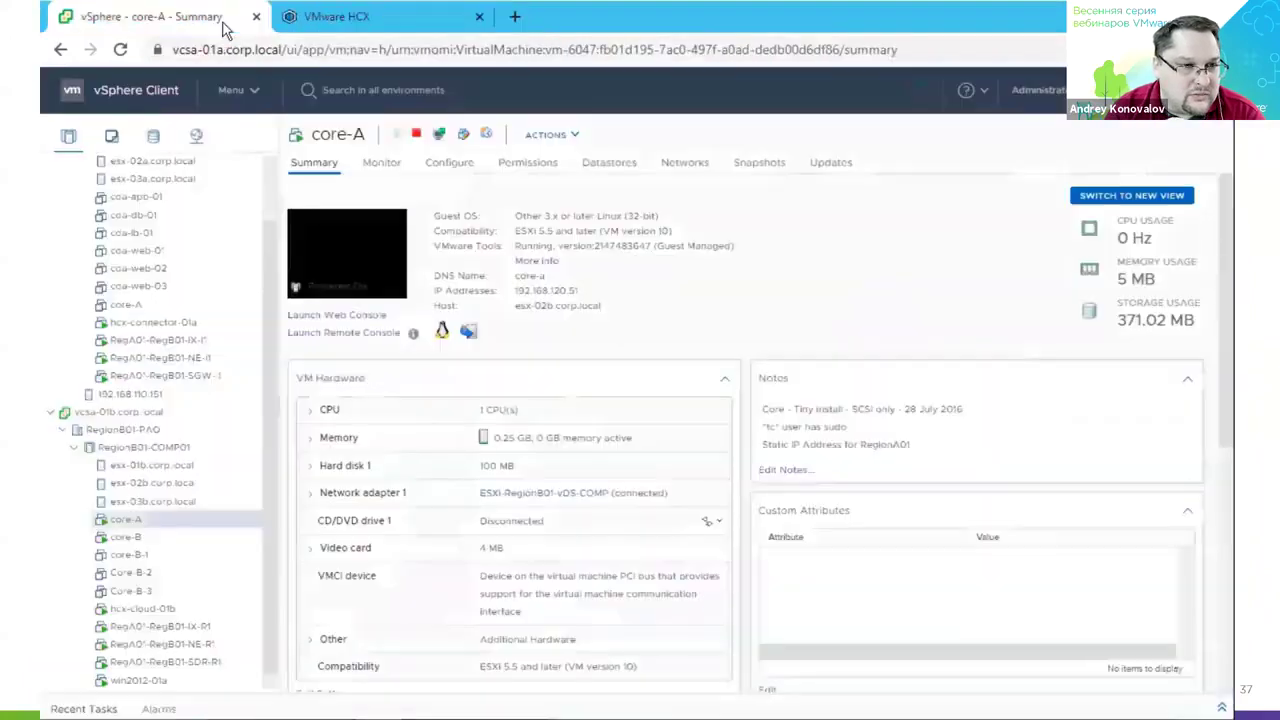
scroll(200, 600, down, 1)
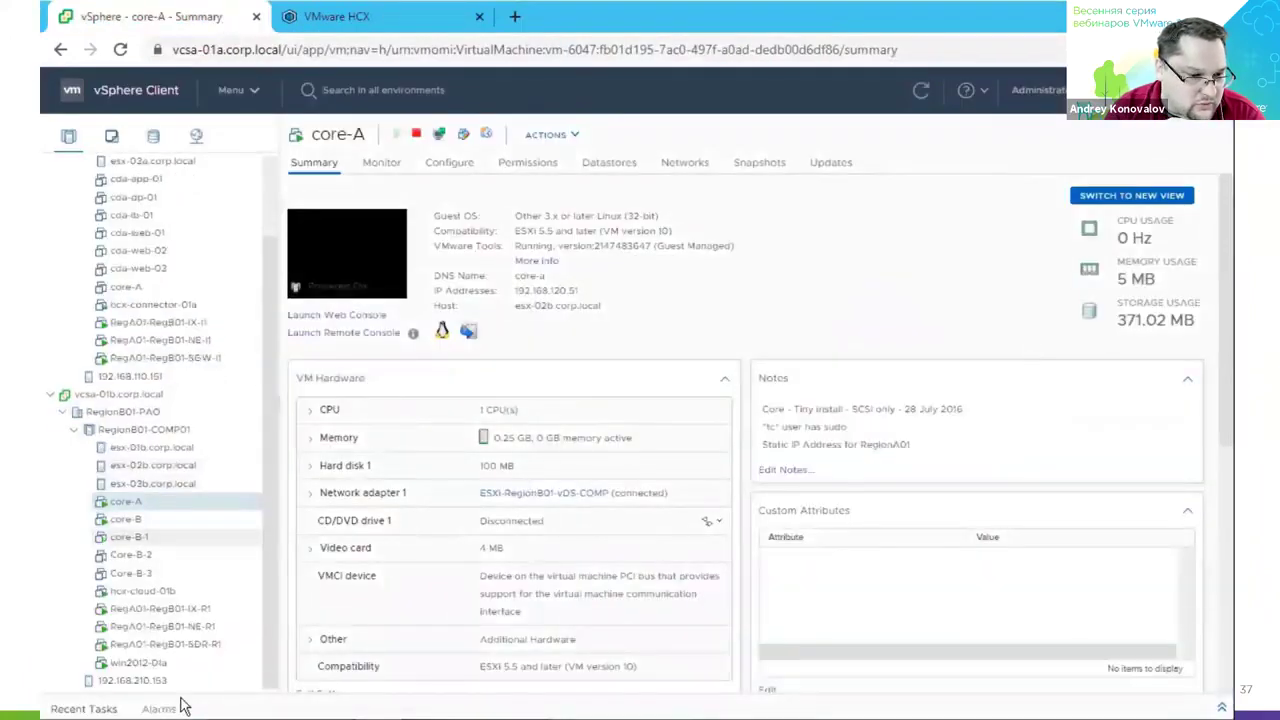
click(155, 663)
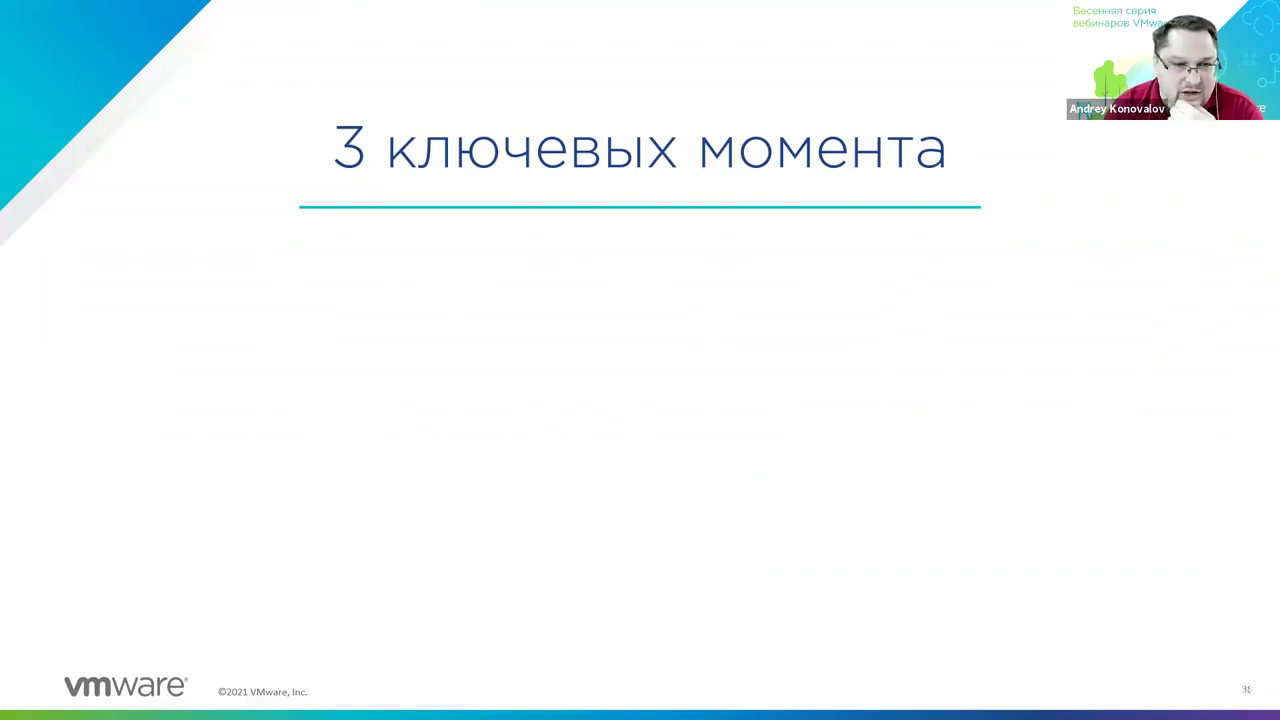
key(Right)
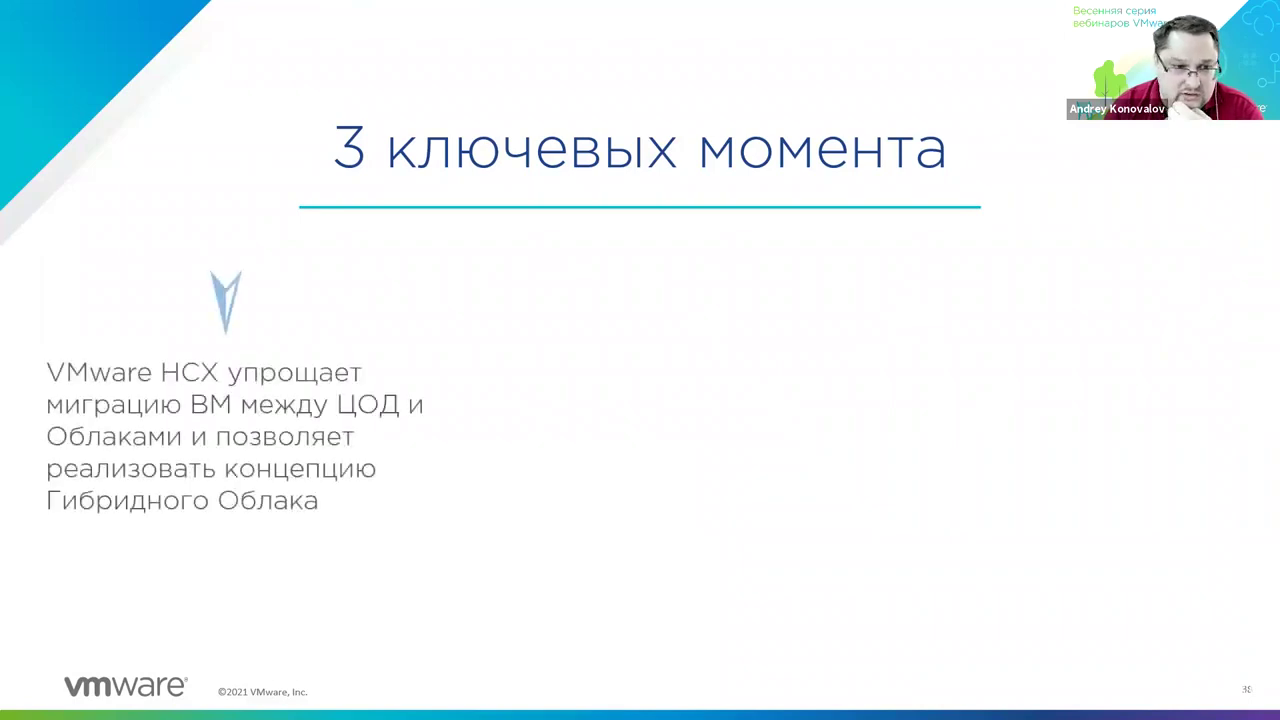